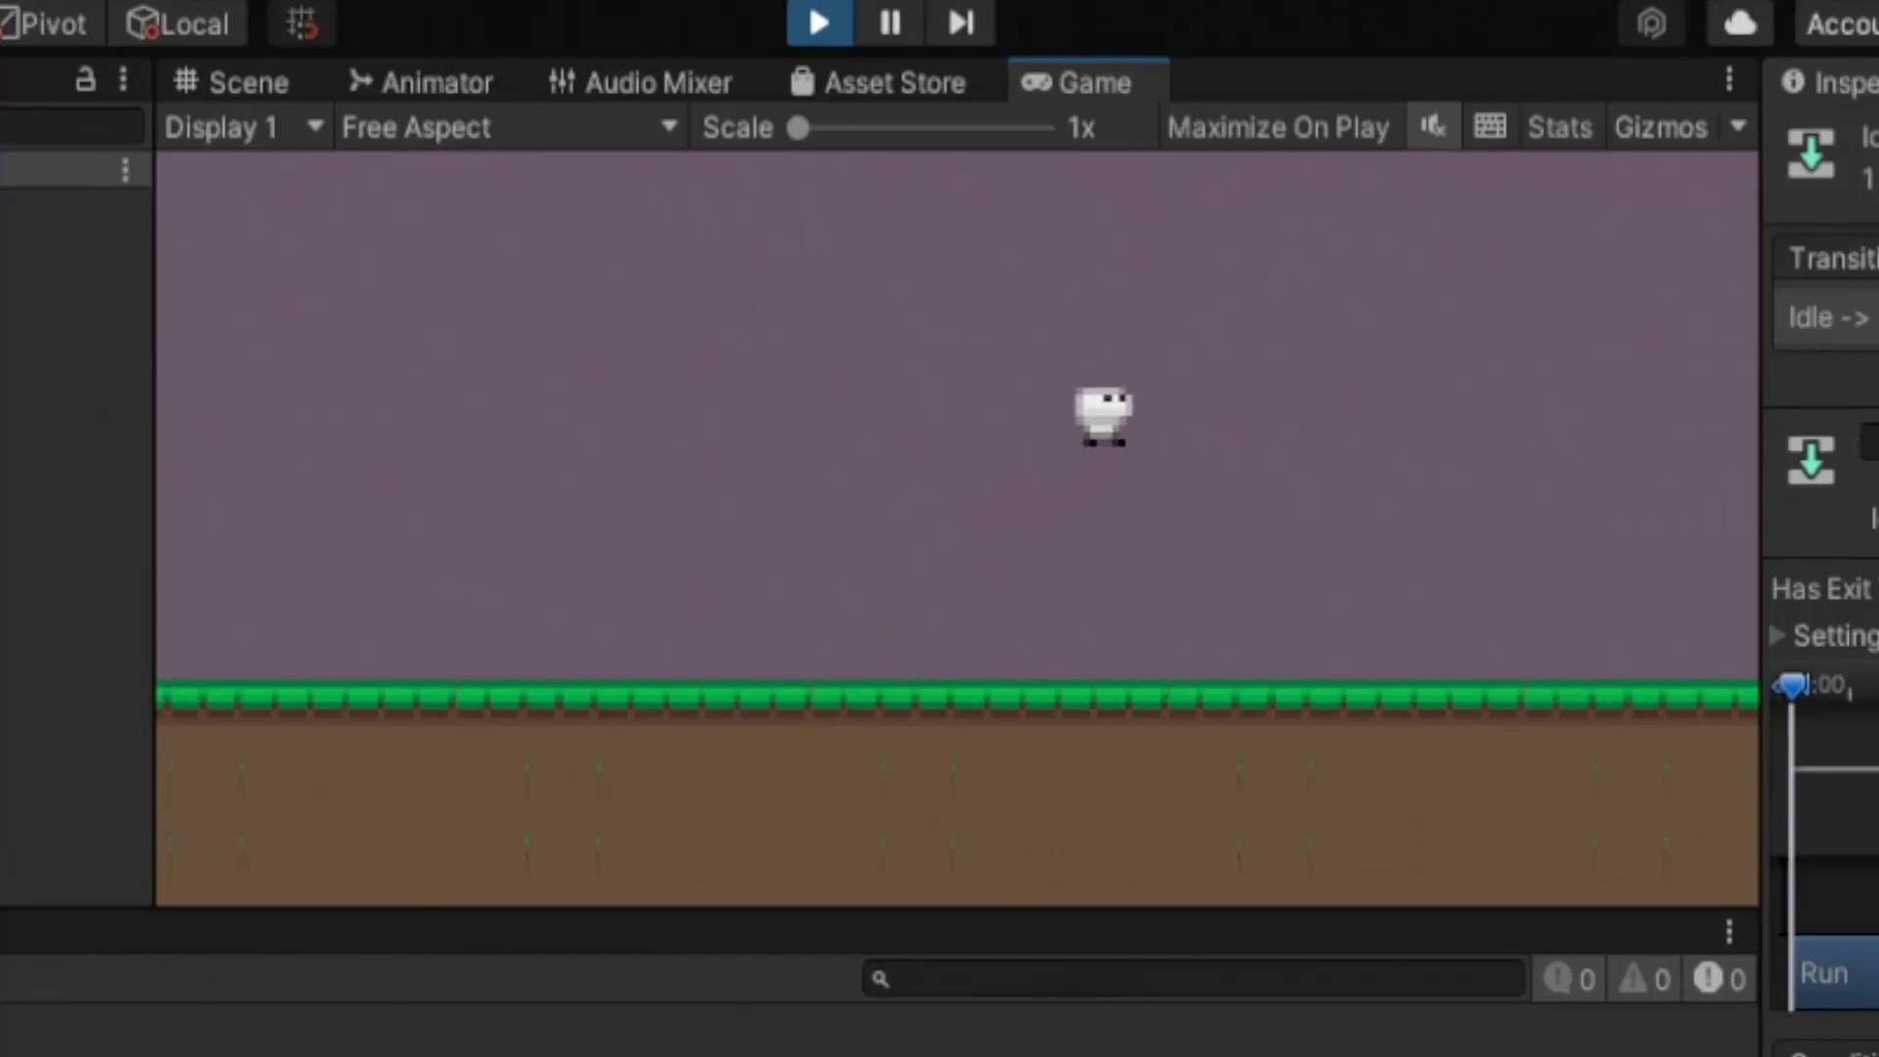
Step: In play mode, run Jugador left and right with the arrow keys and jump with Space
key(space)
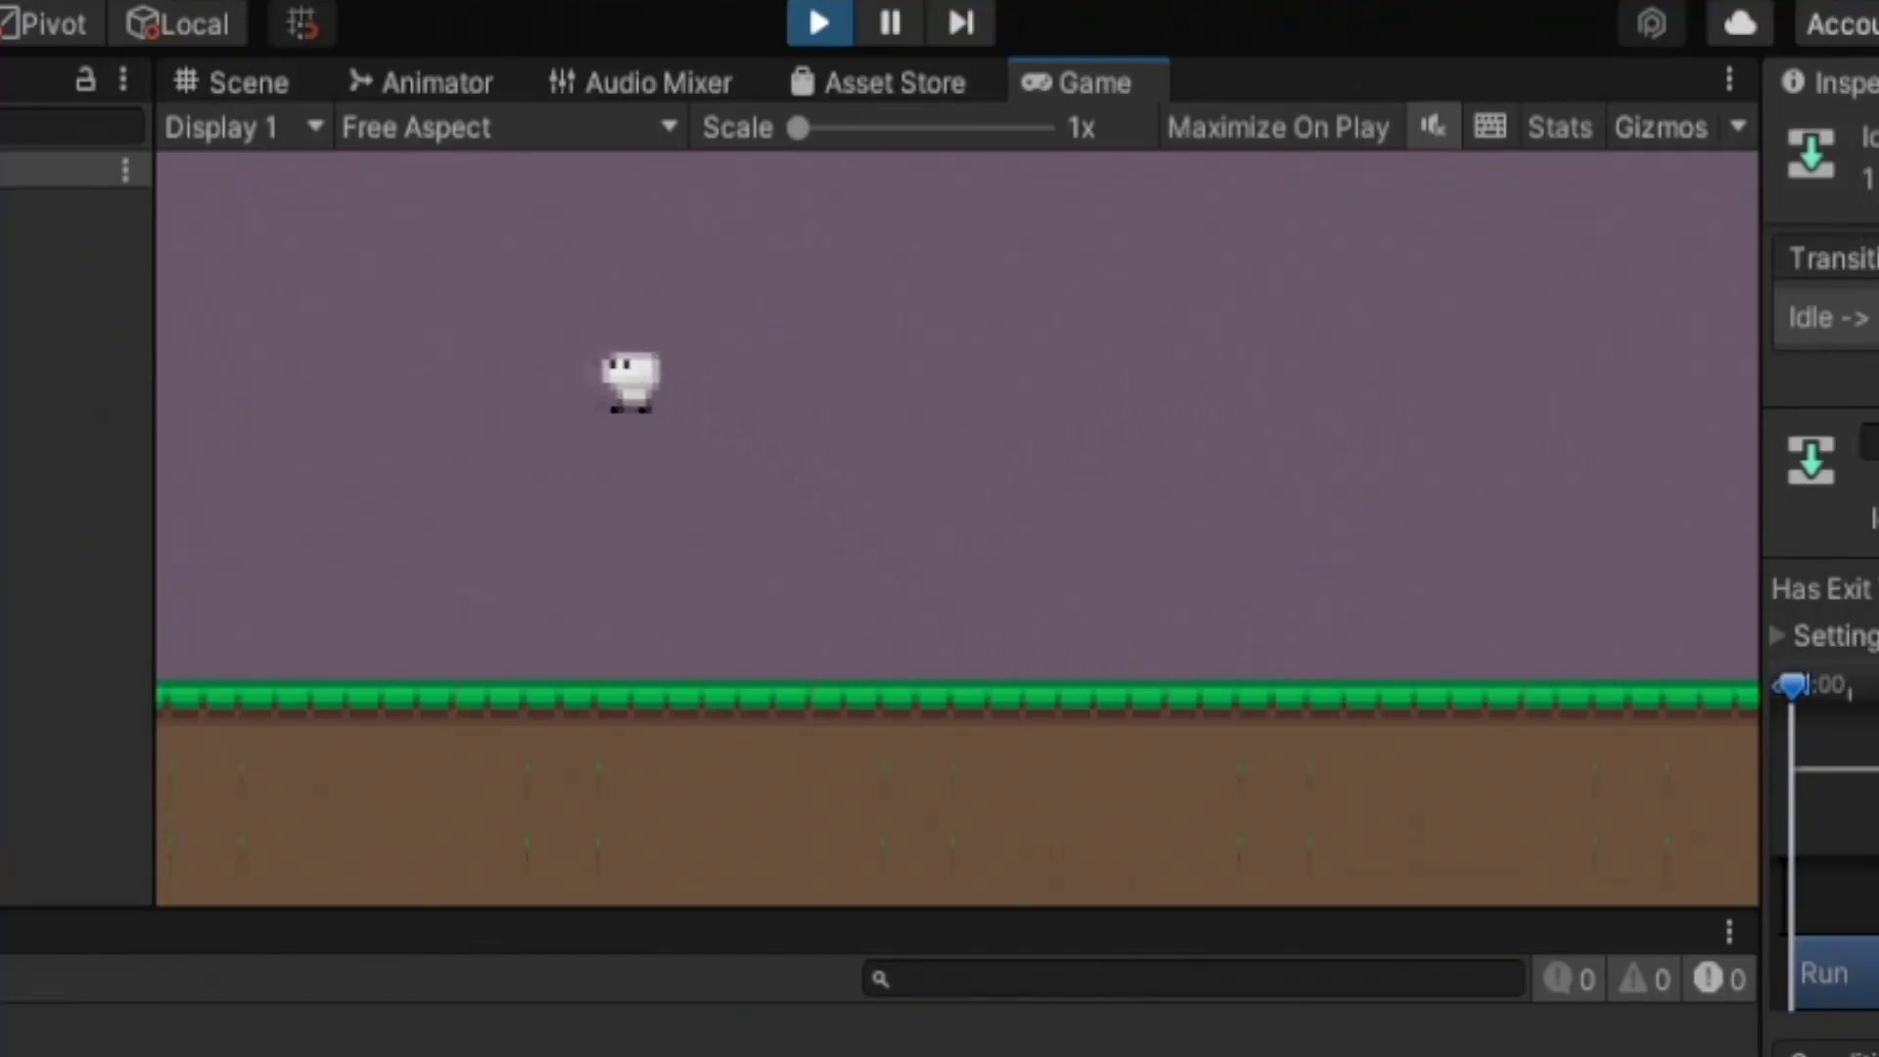
key(Right)
key(Left)
key(Right)
key(Left)
key(Right)
key(space)
key(Left)
key(Right)
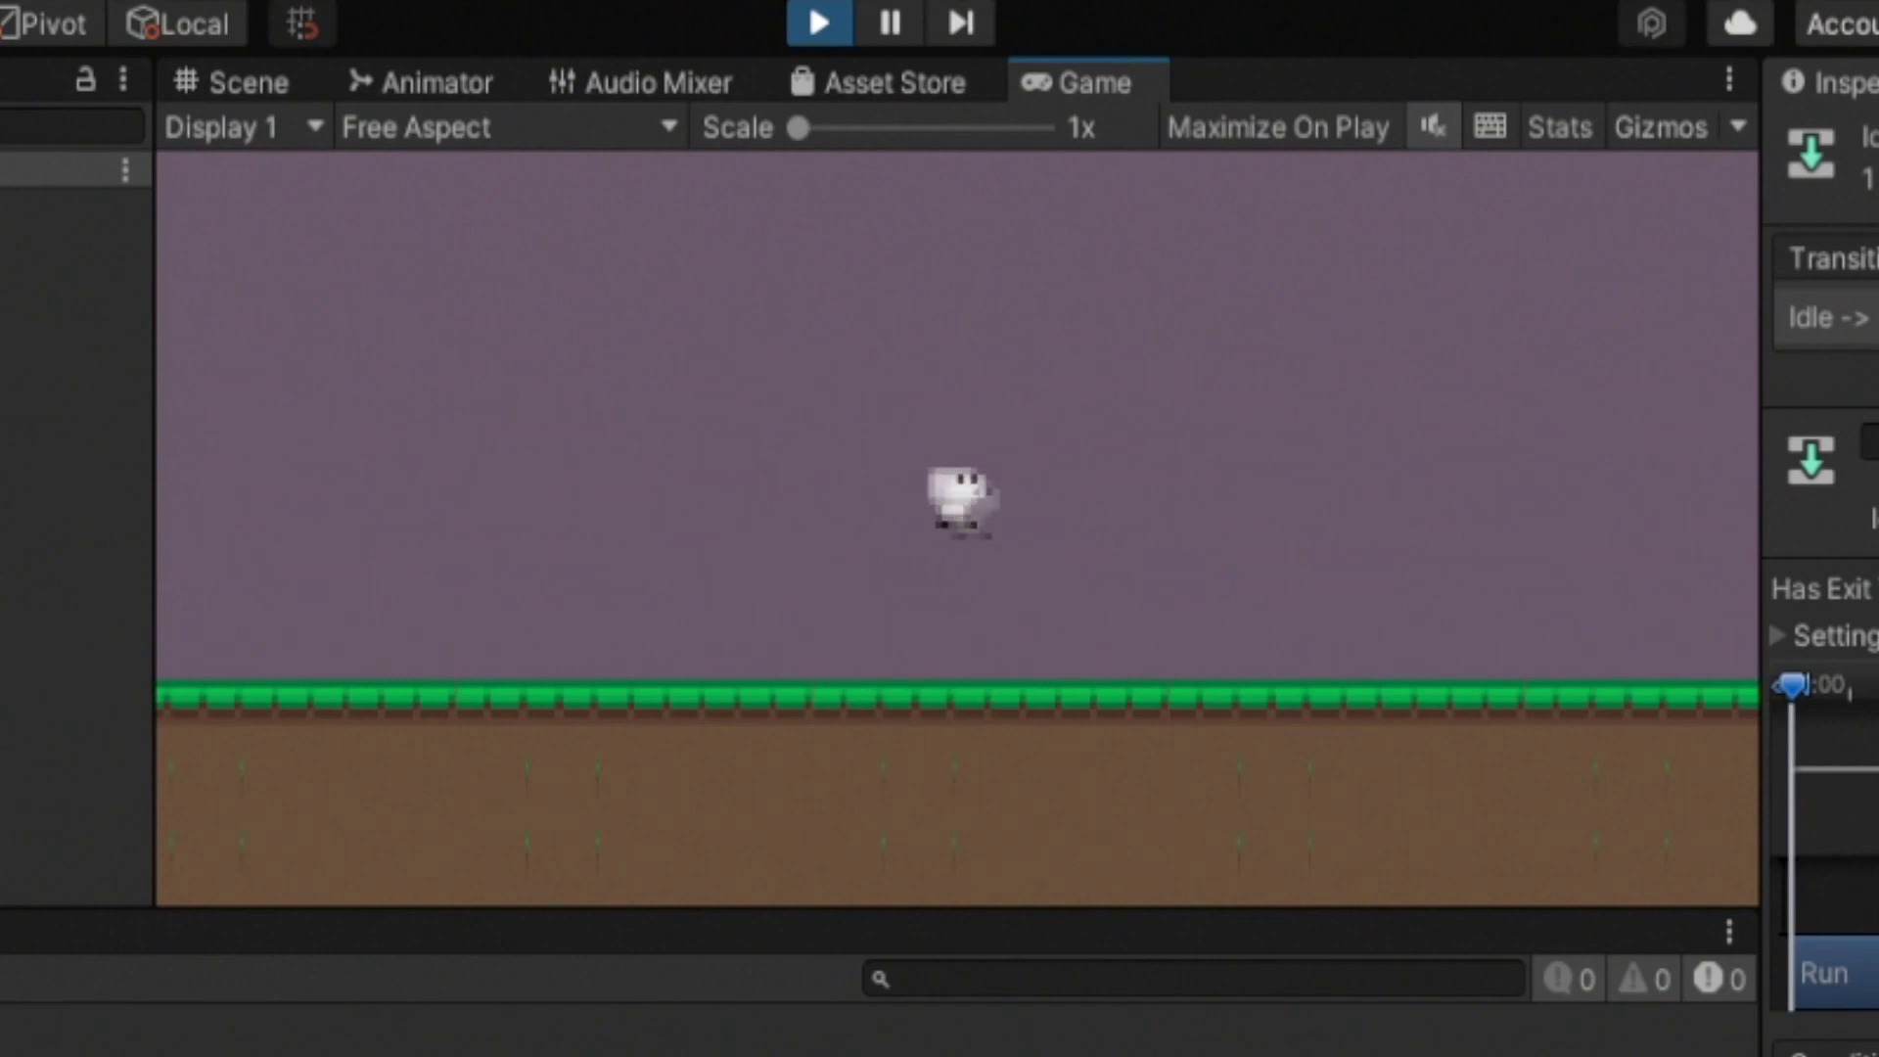
key(Left)
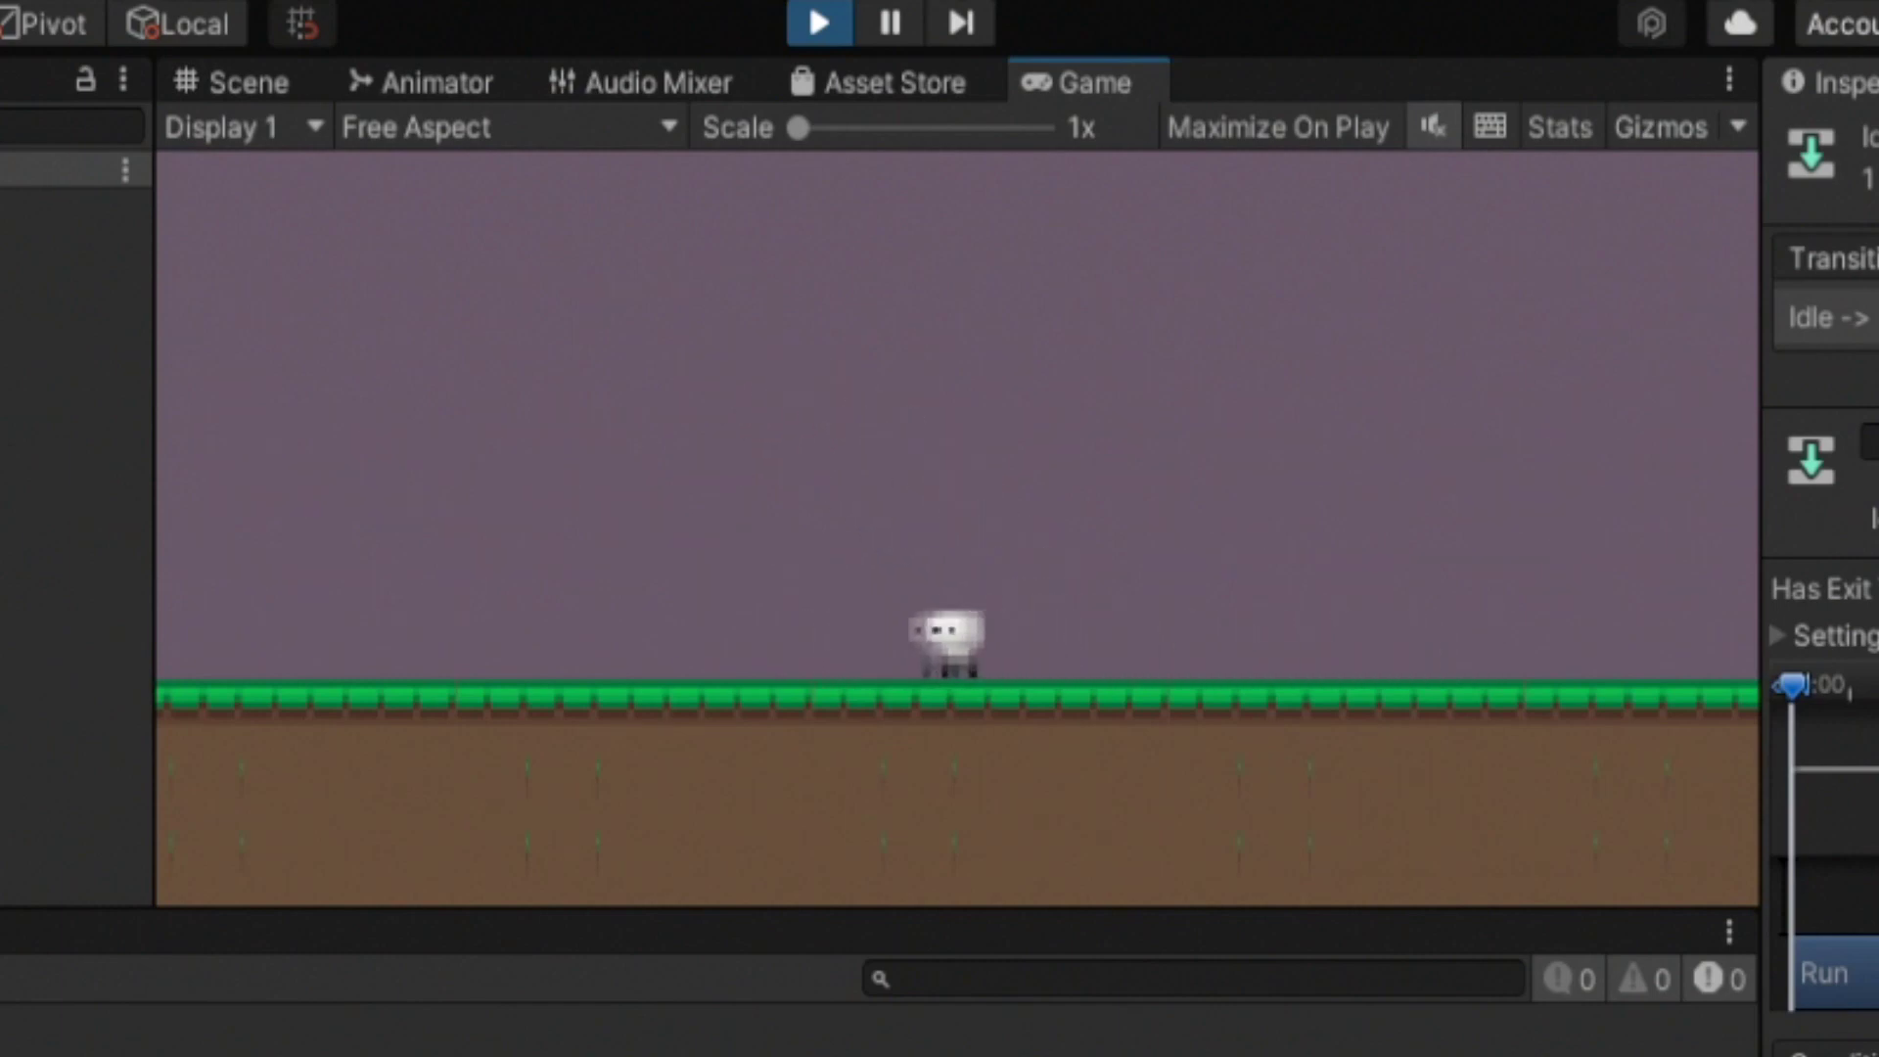
key(Right)
key(space)
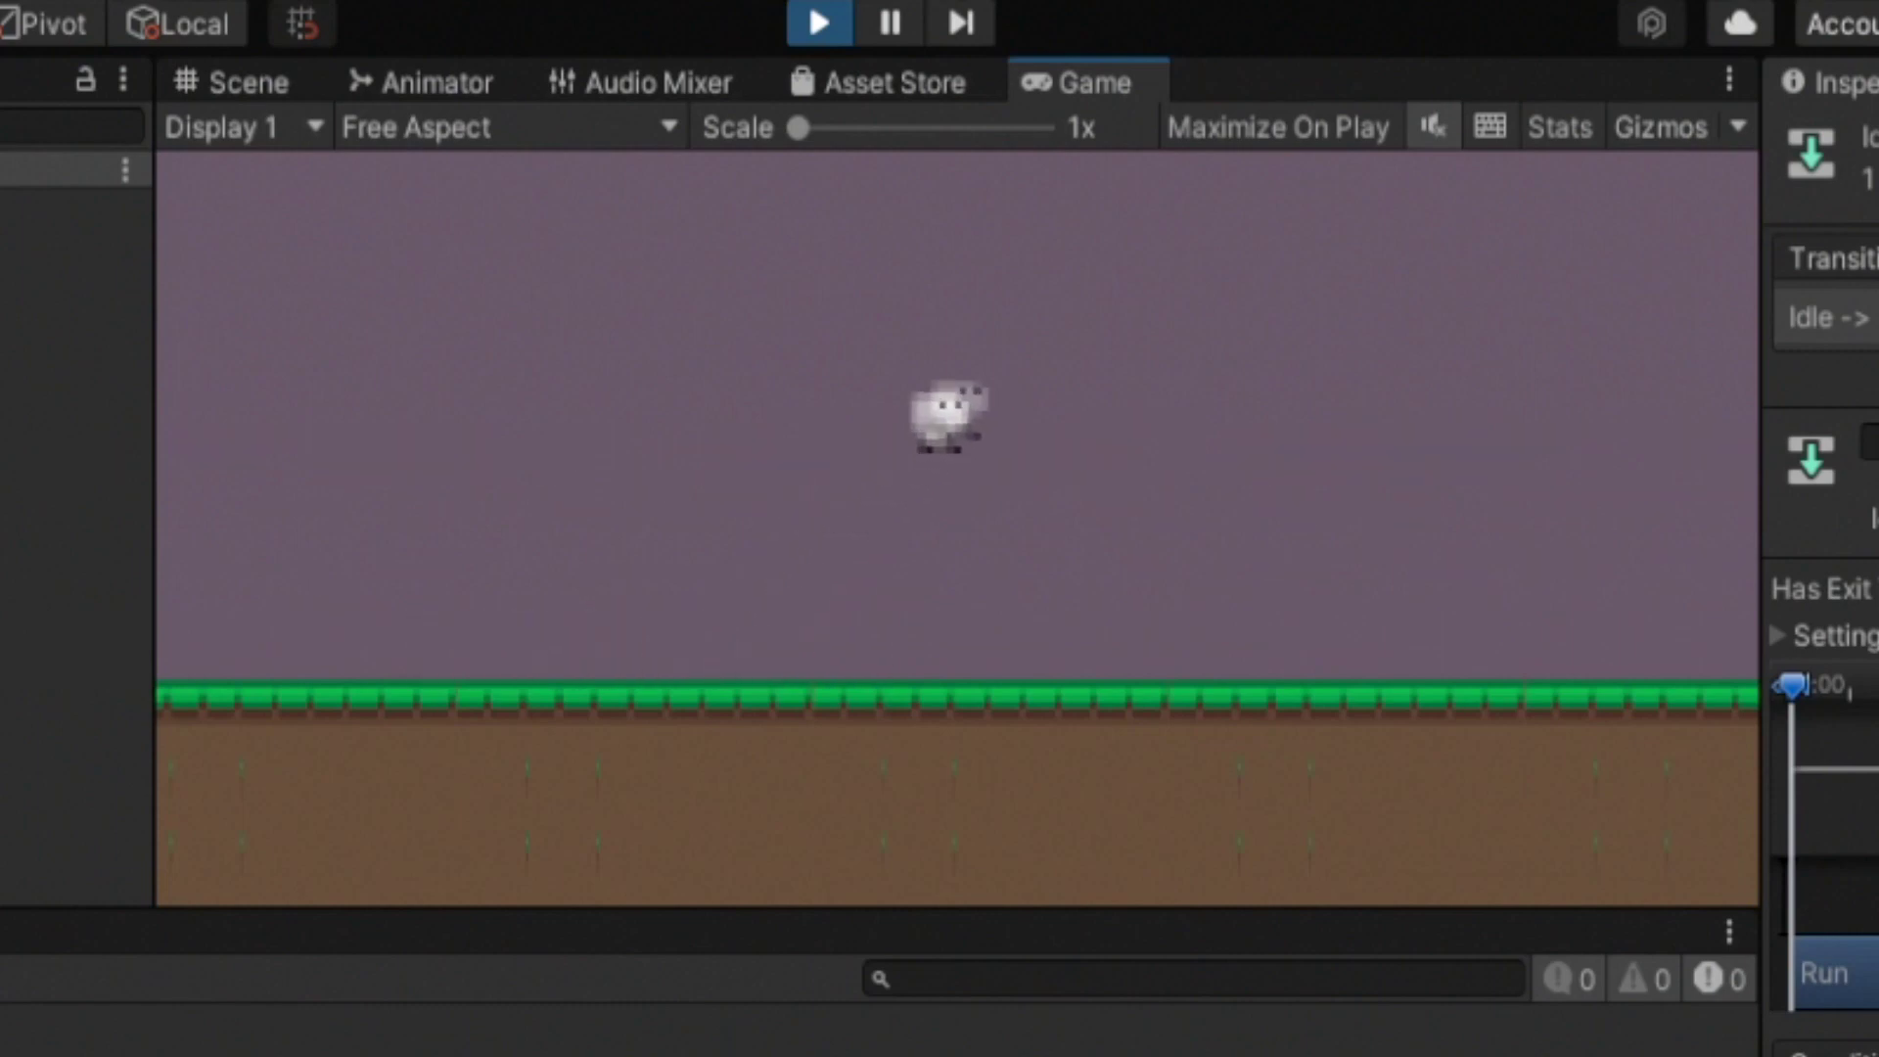
key(Left)
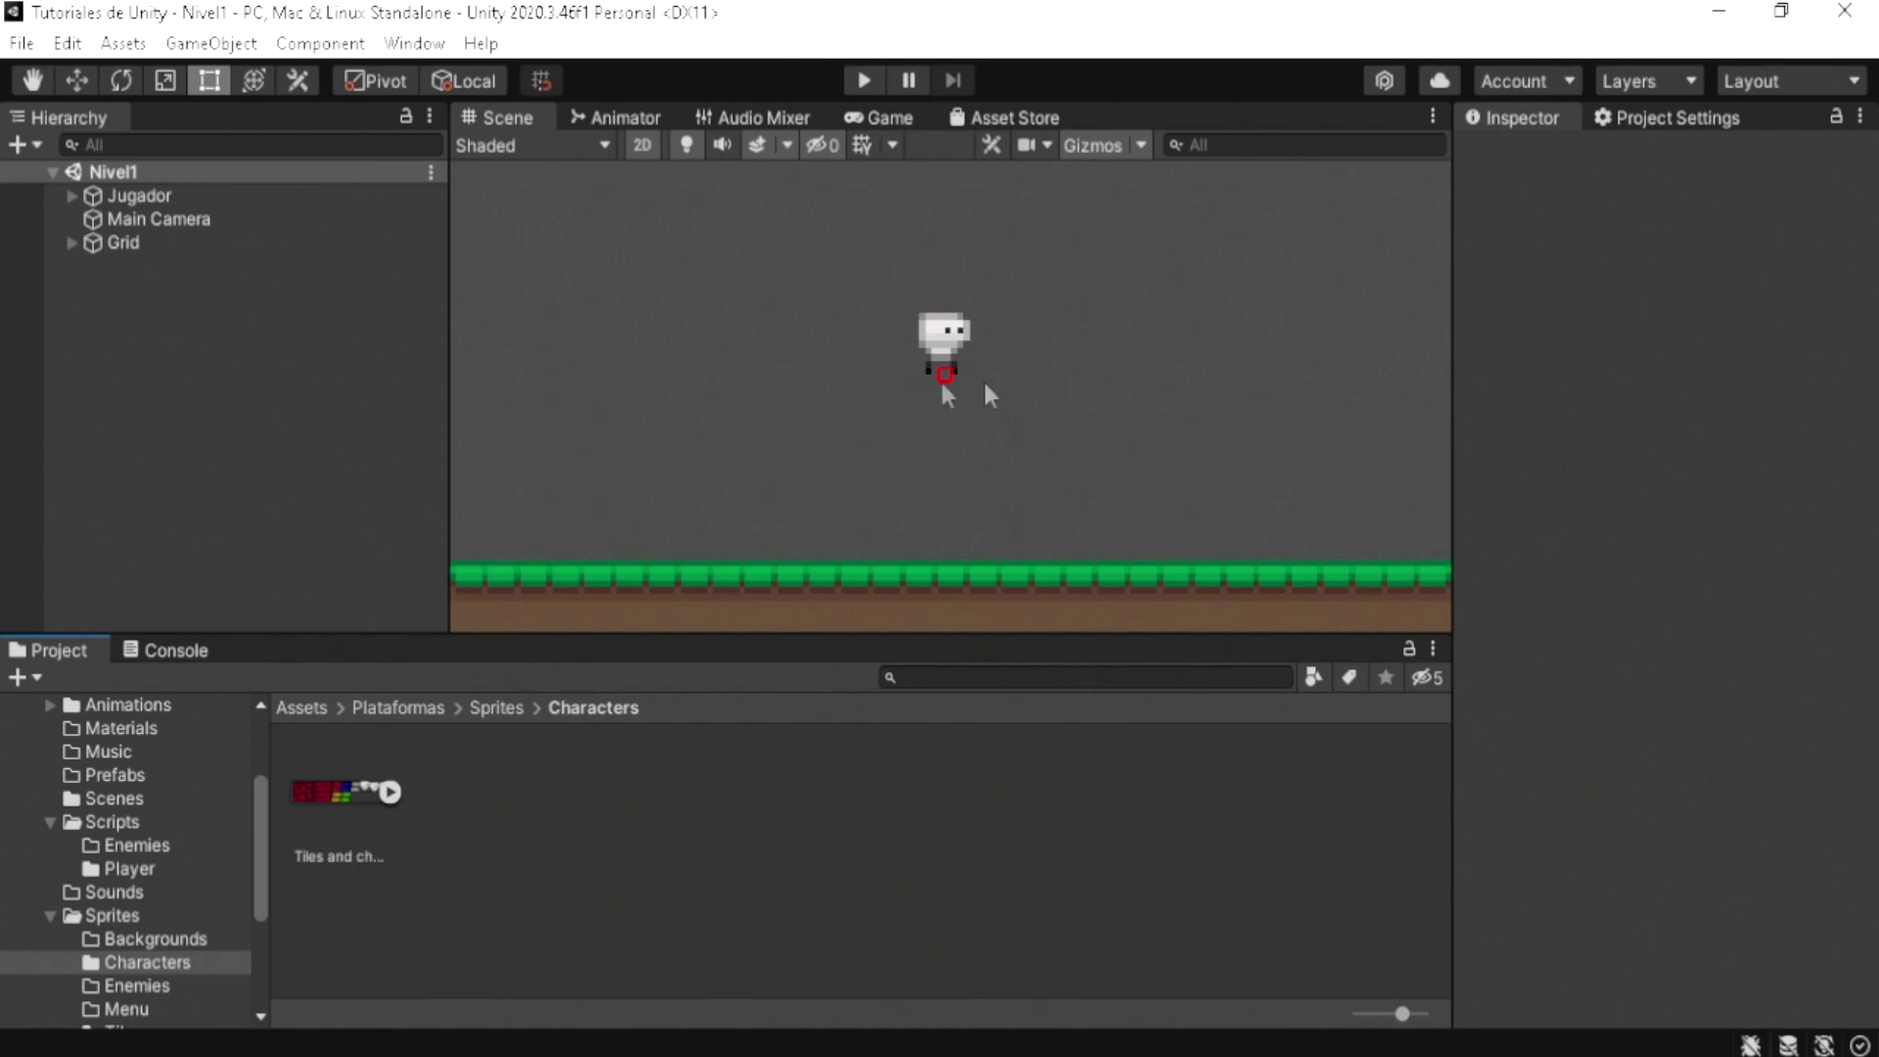
Step: Select Jugador, open Window > Animation > Animation, and start creating a new clip
click(955, 338)
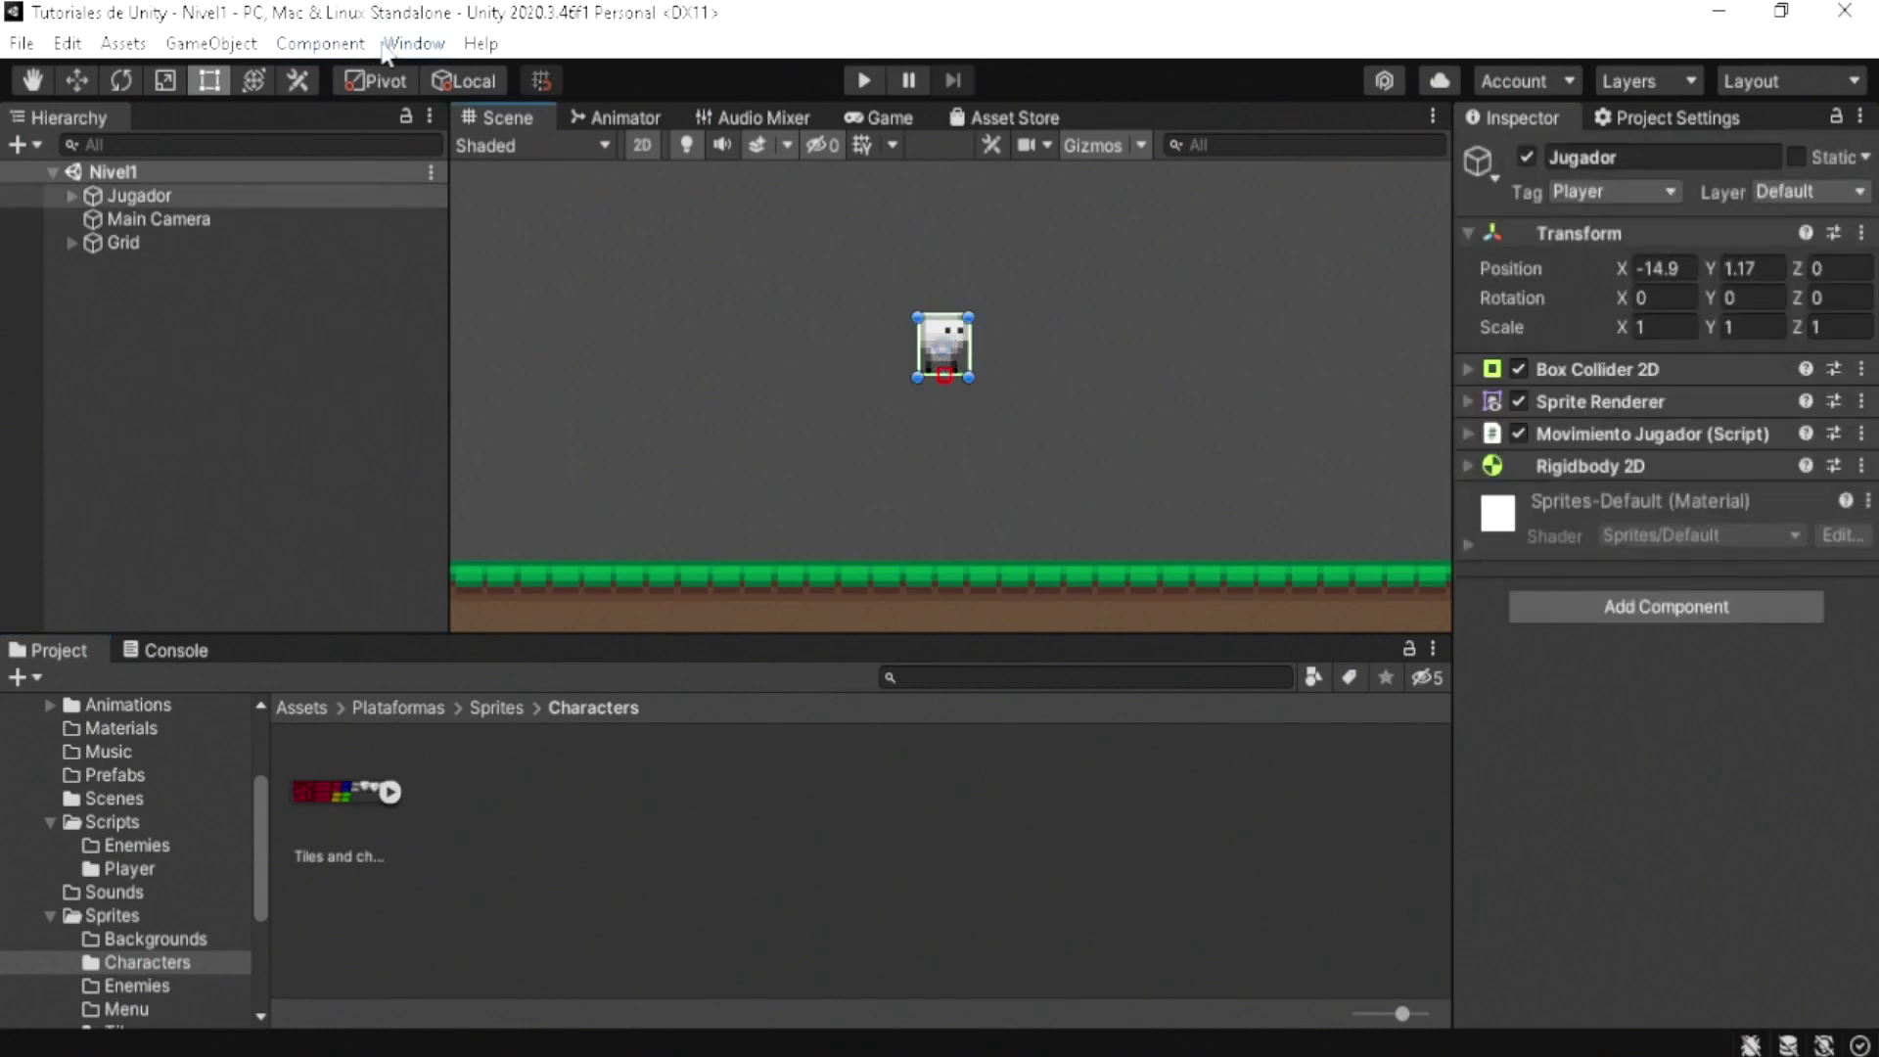
click(396, 47)
mouse_move(697, 503)
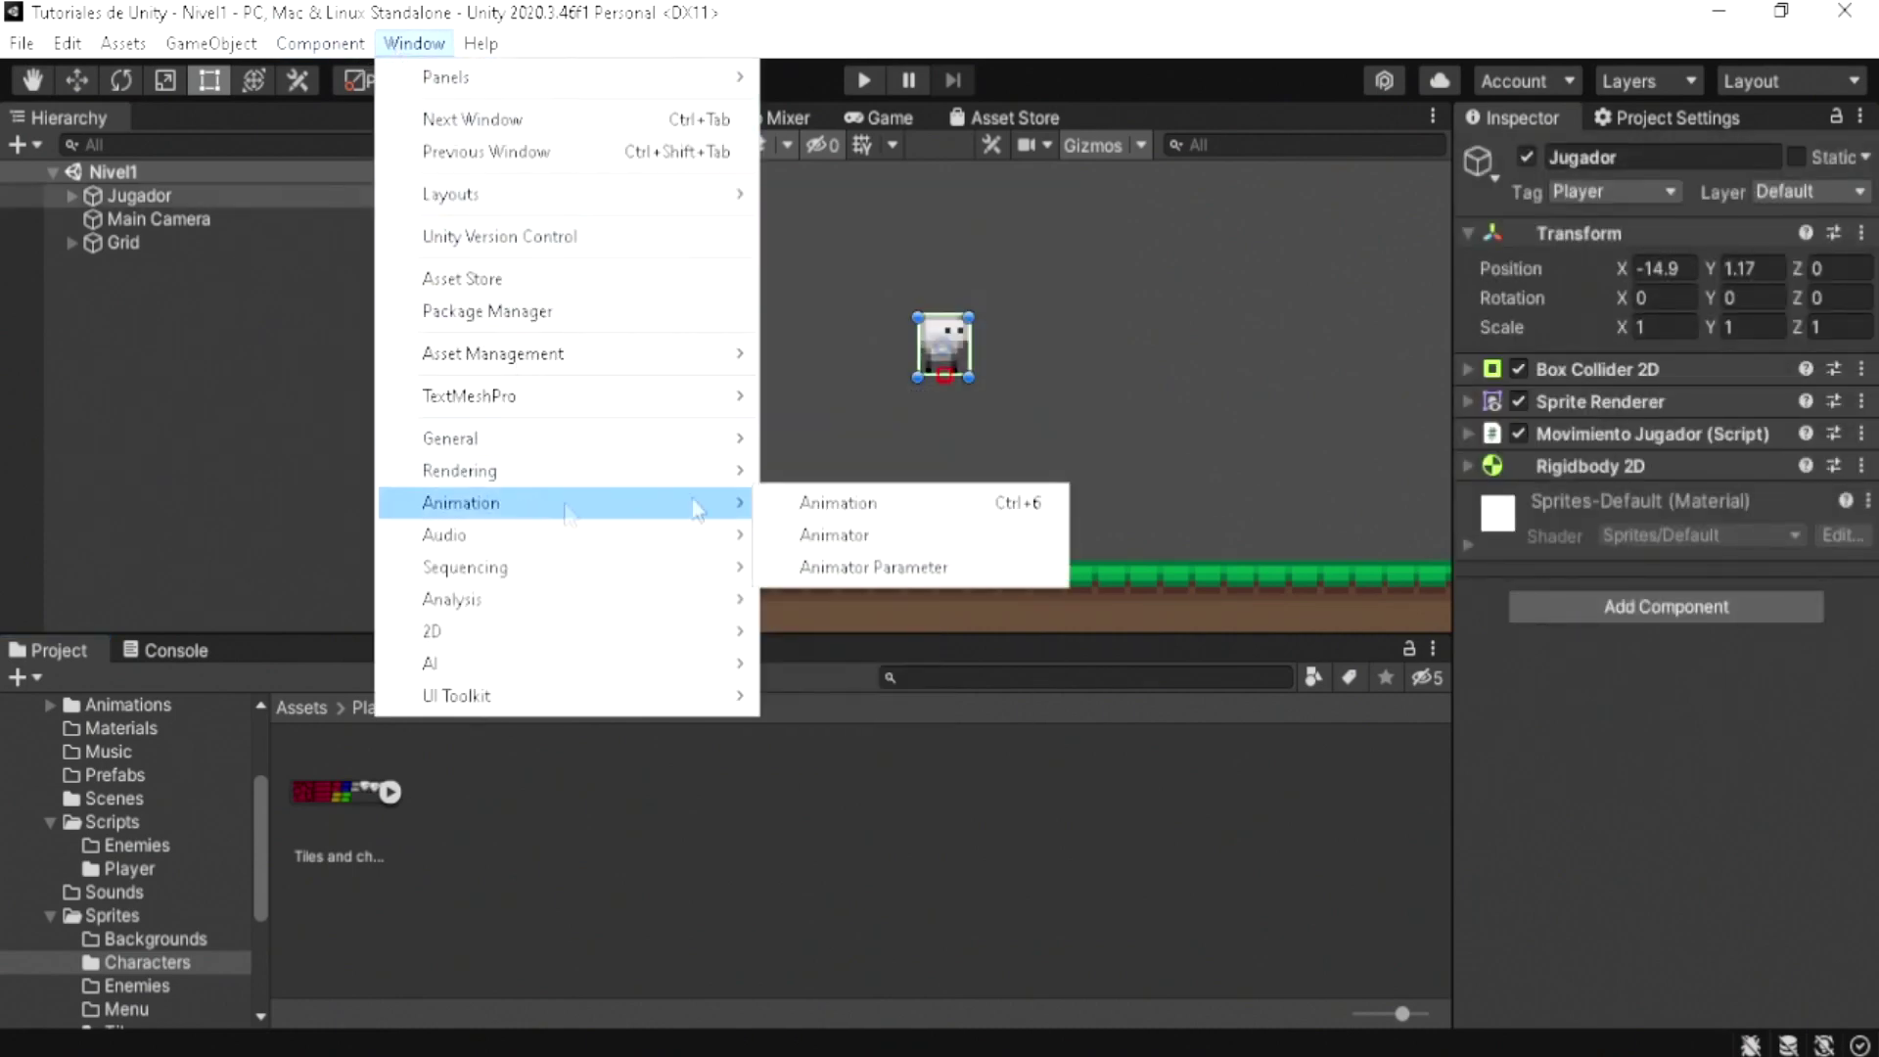
click(888, 501)
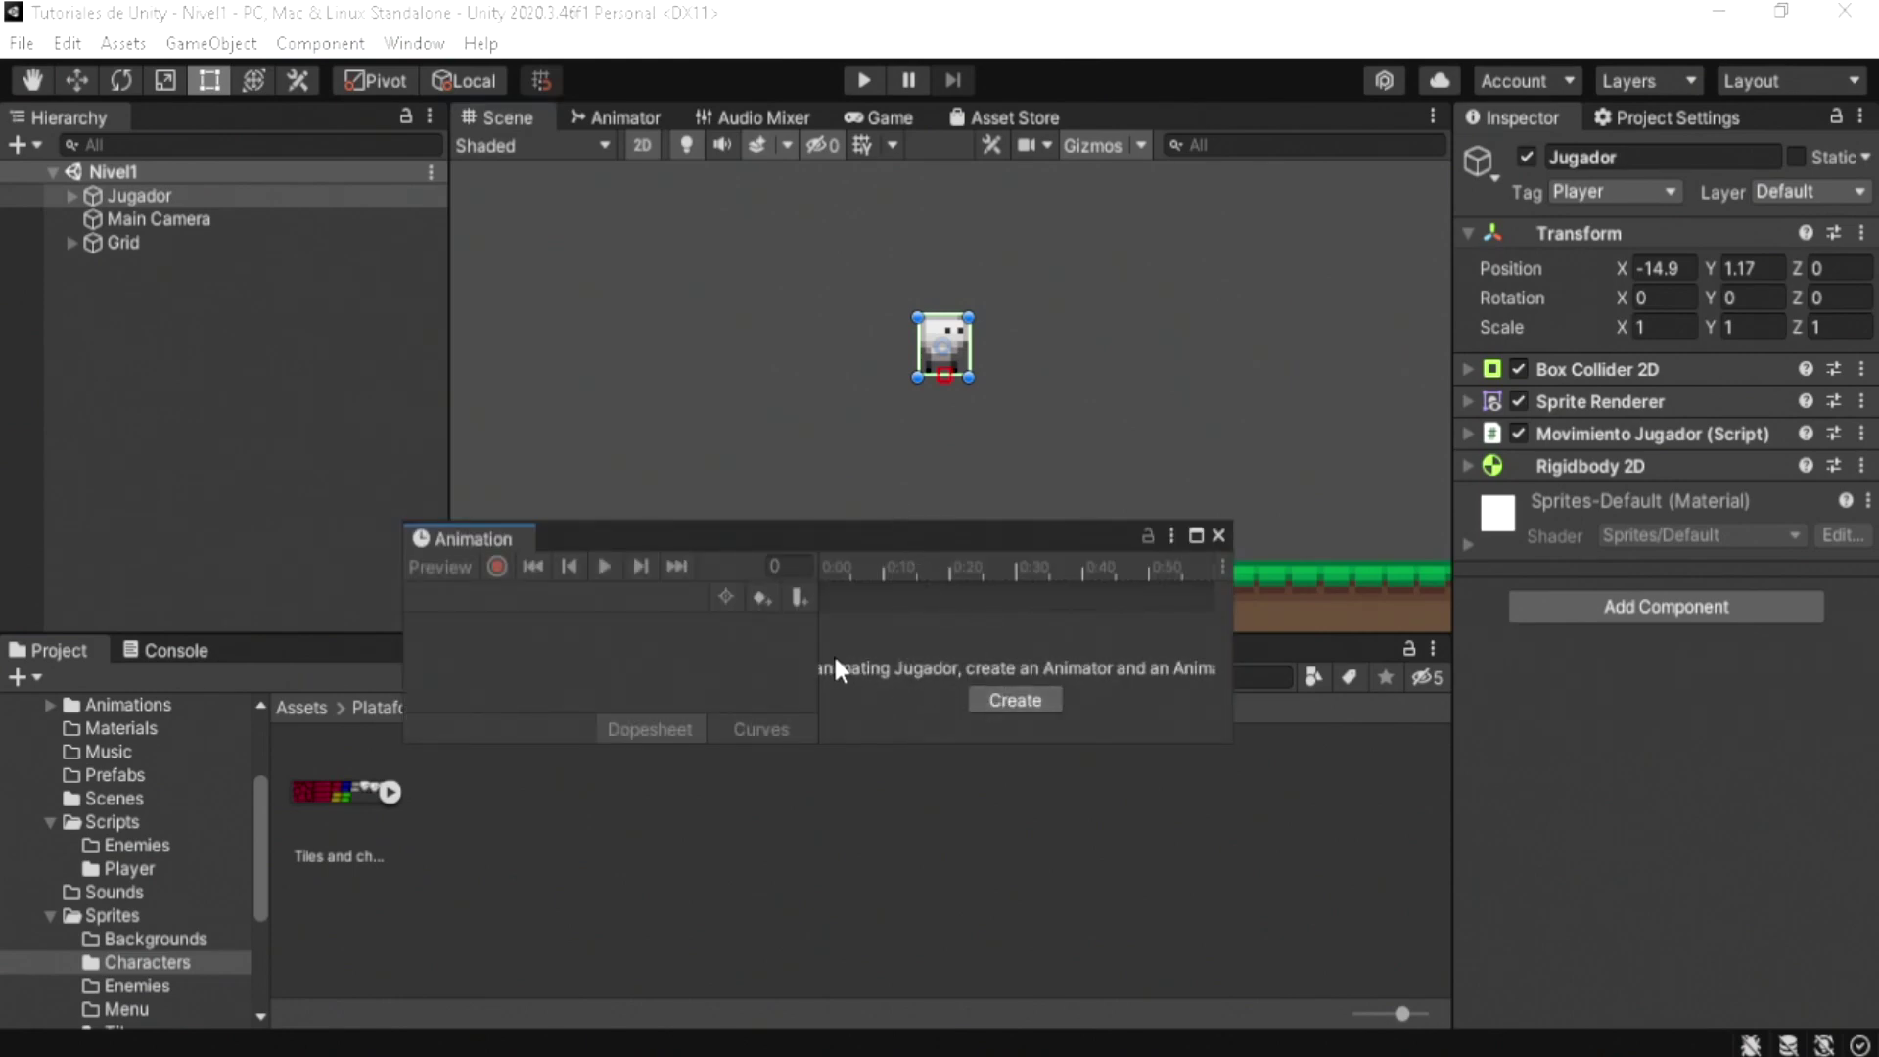
click(998, 701)
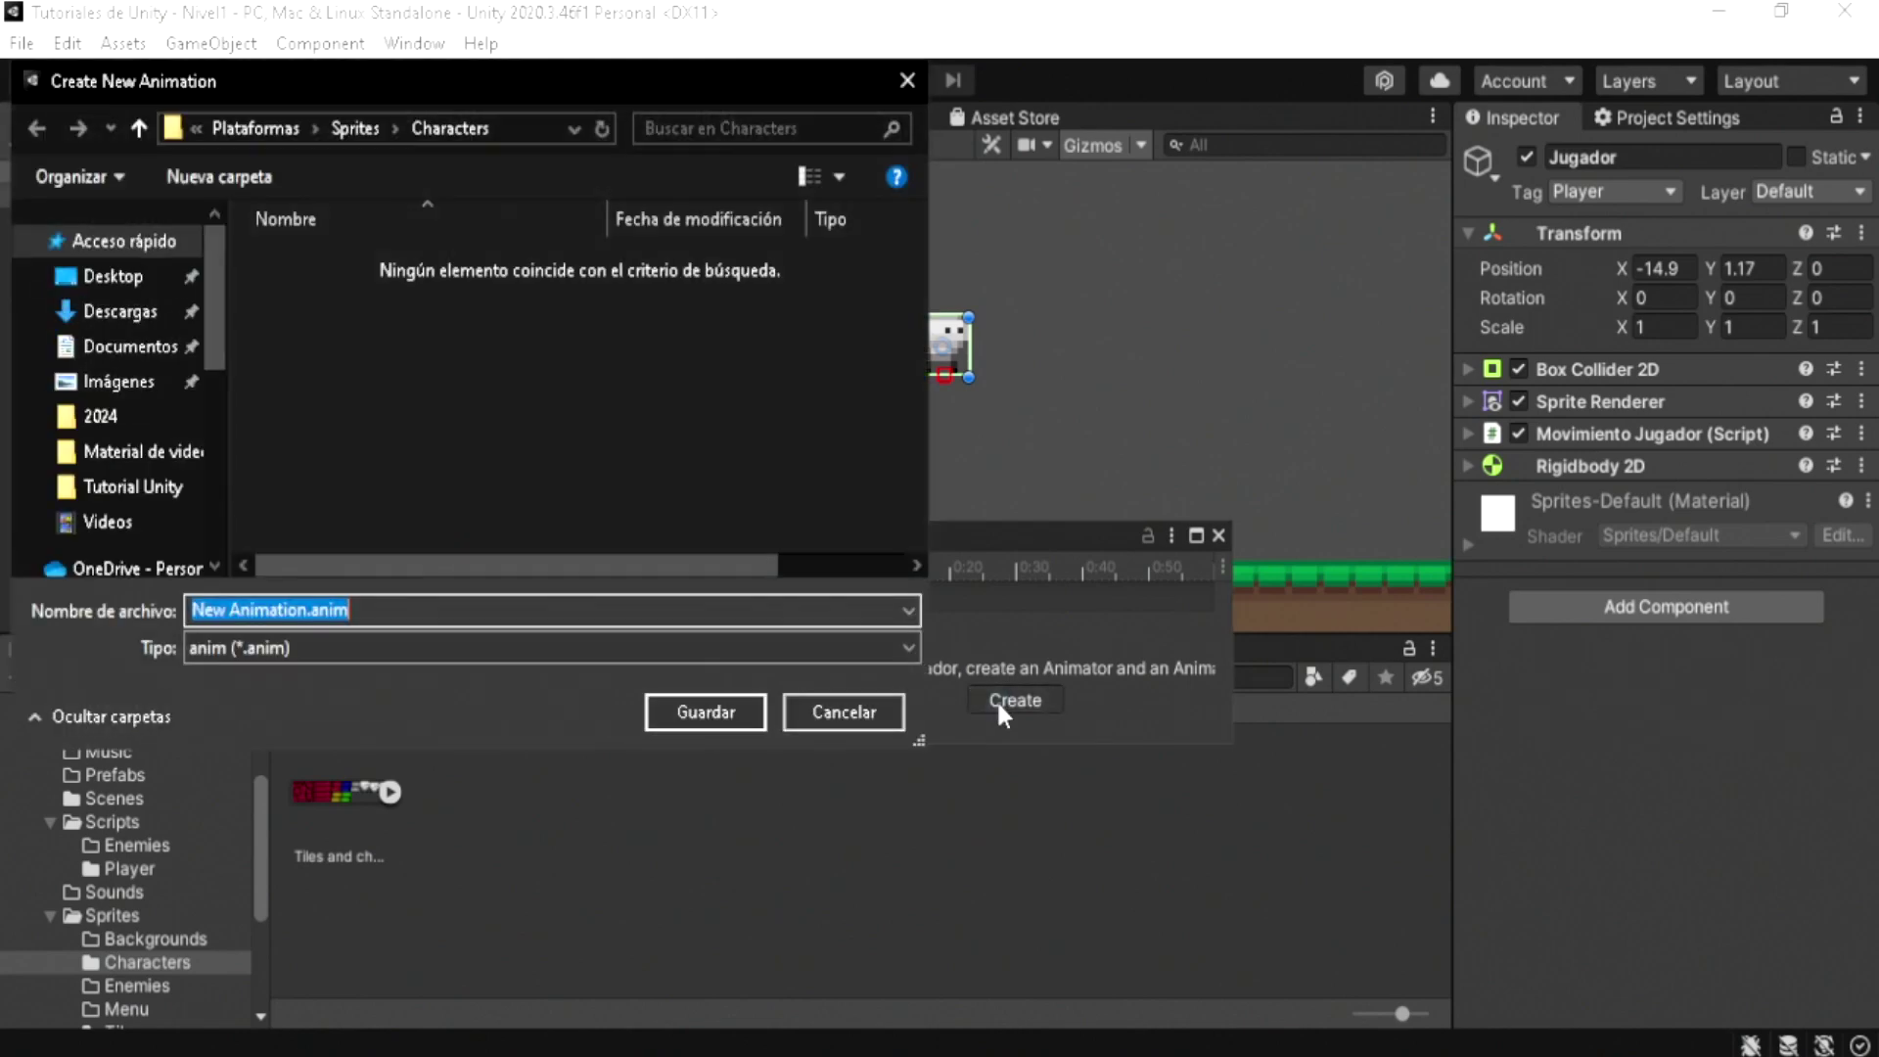
Step: Save the new clip as Idle in Assets/Plataformas/Animations/Player
click(258, 117)
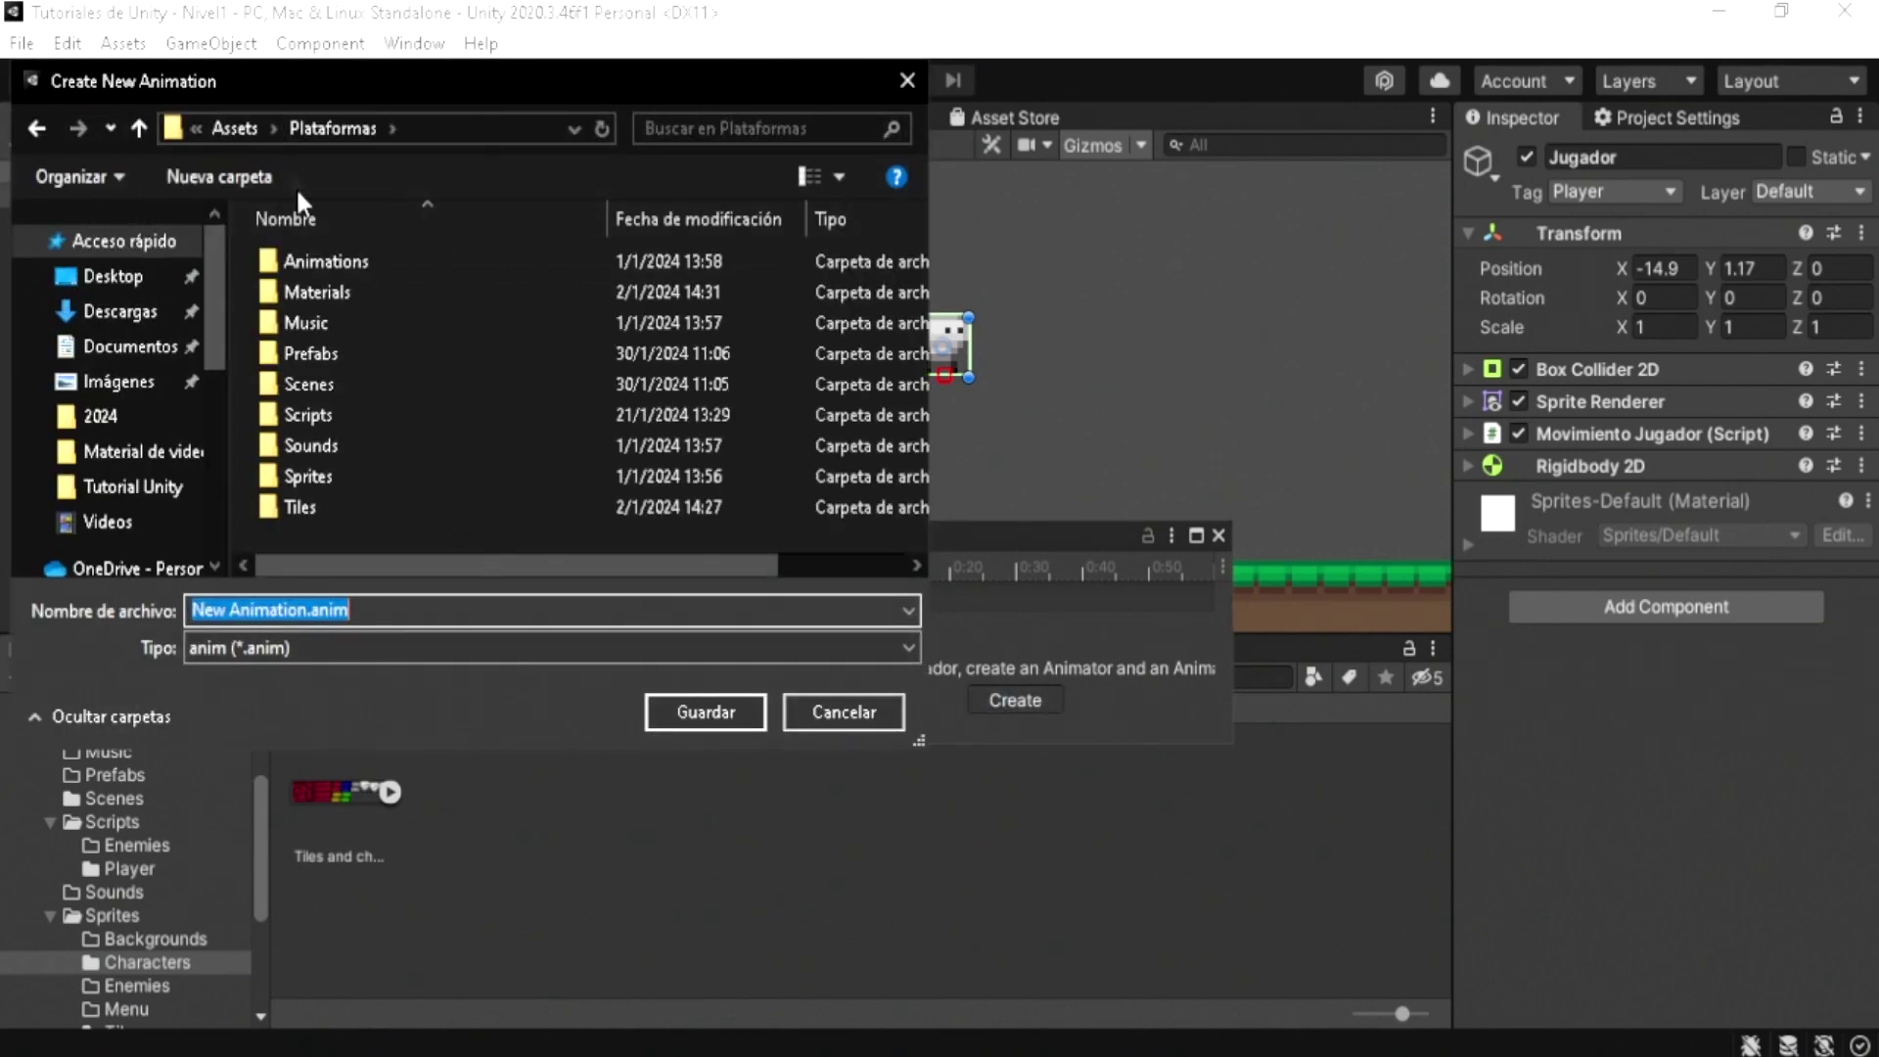
click(327, 272)
double_click(327, 272)
double_click(333, 321)
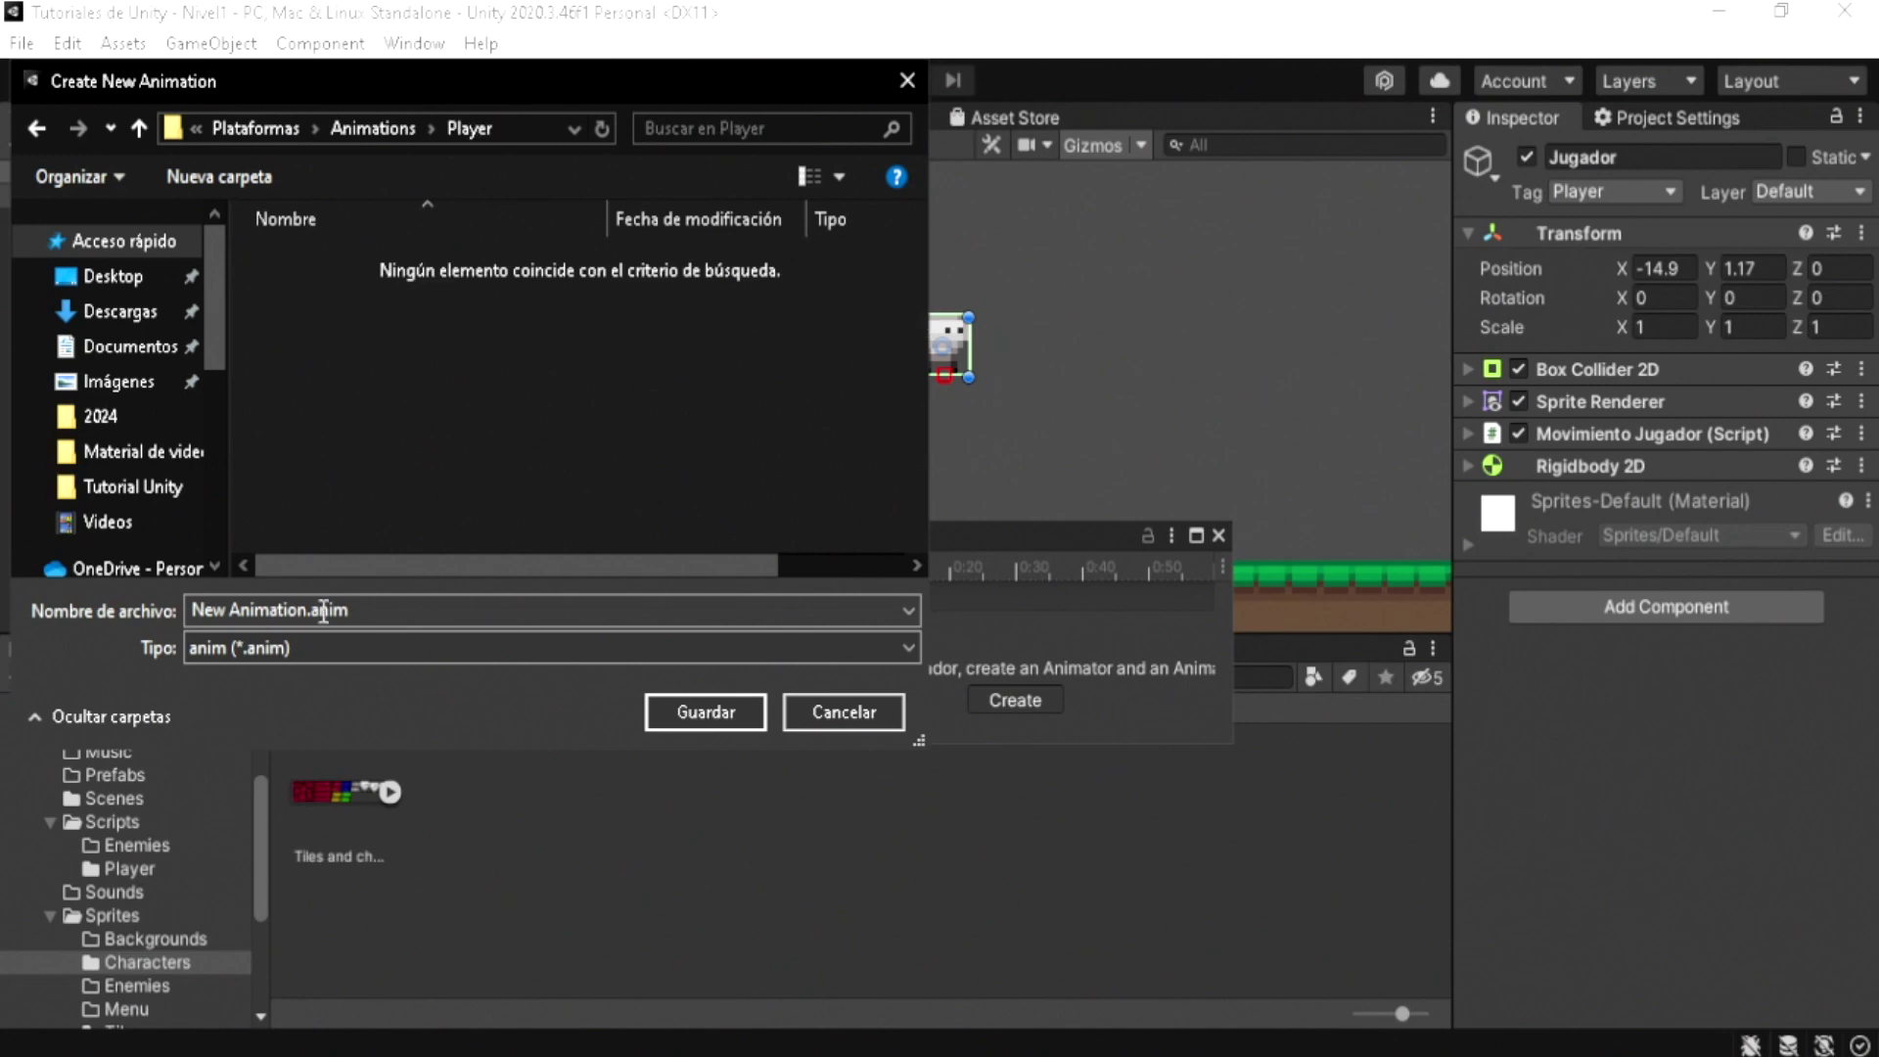
text(Idle)
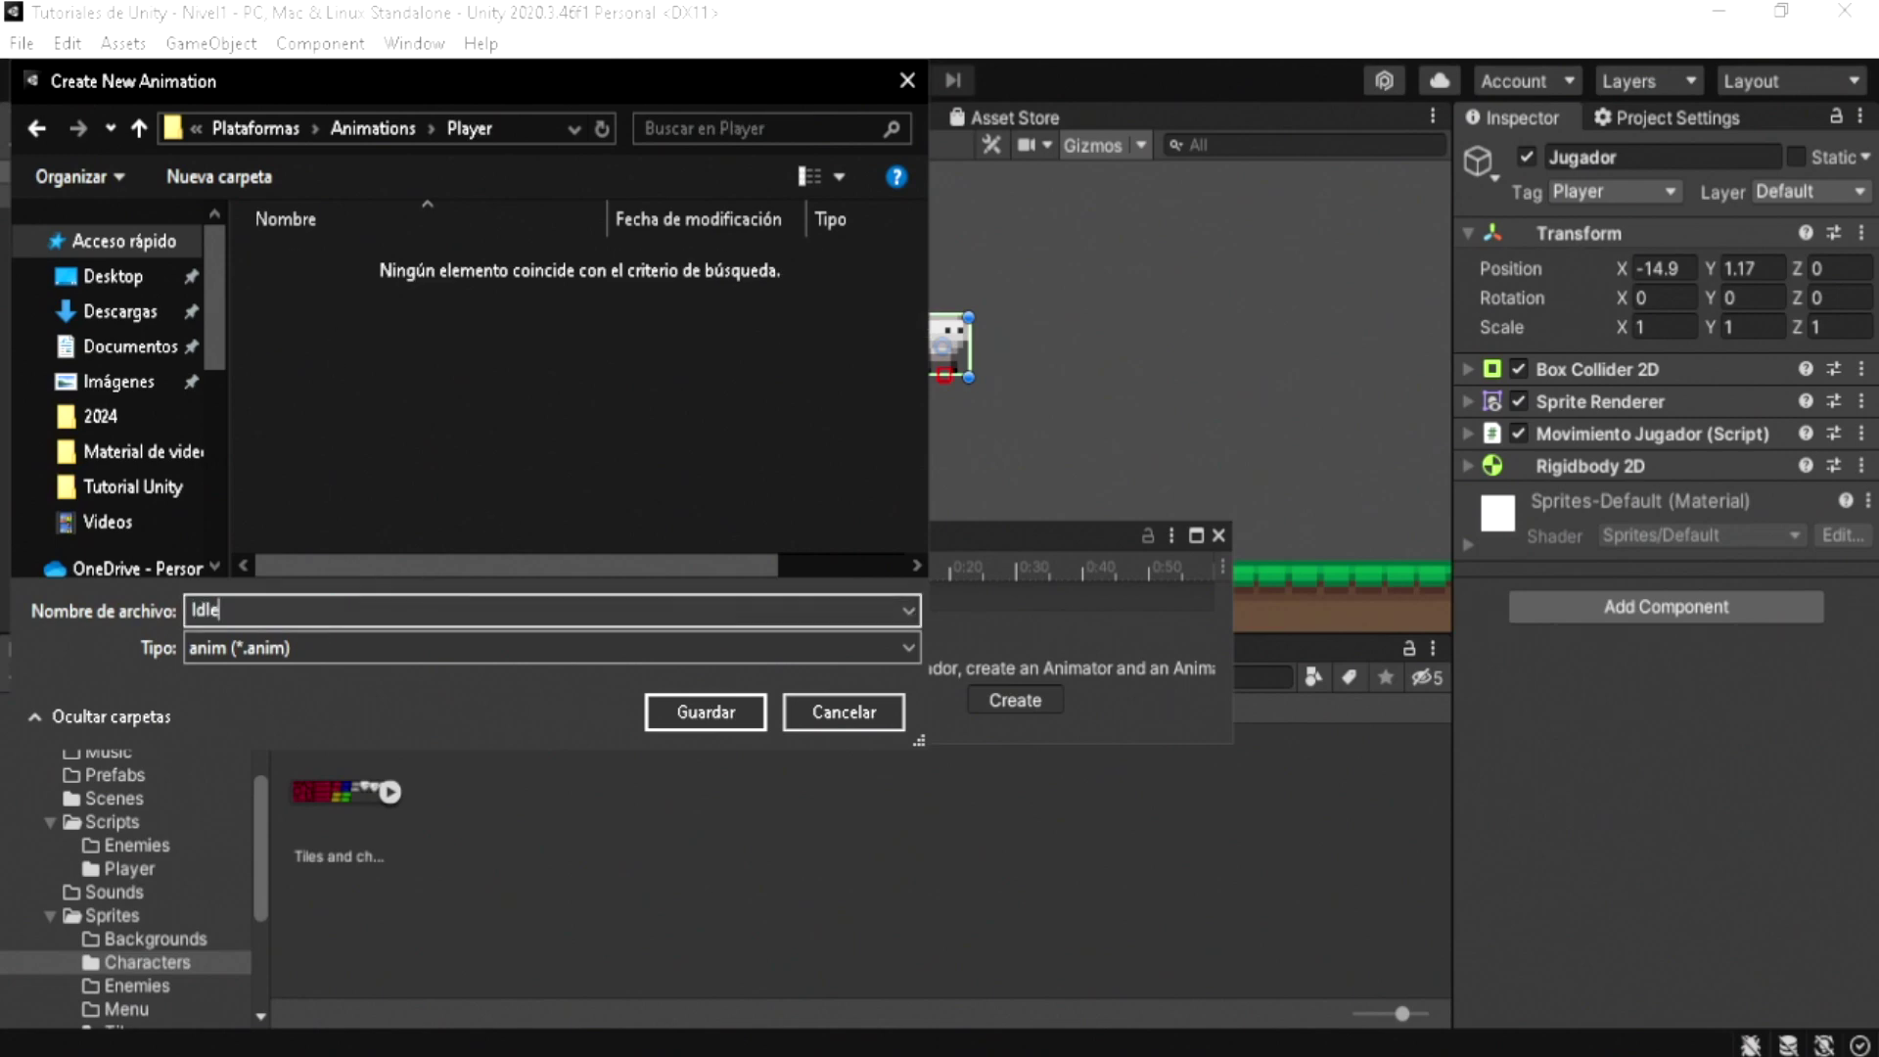
key(Return)
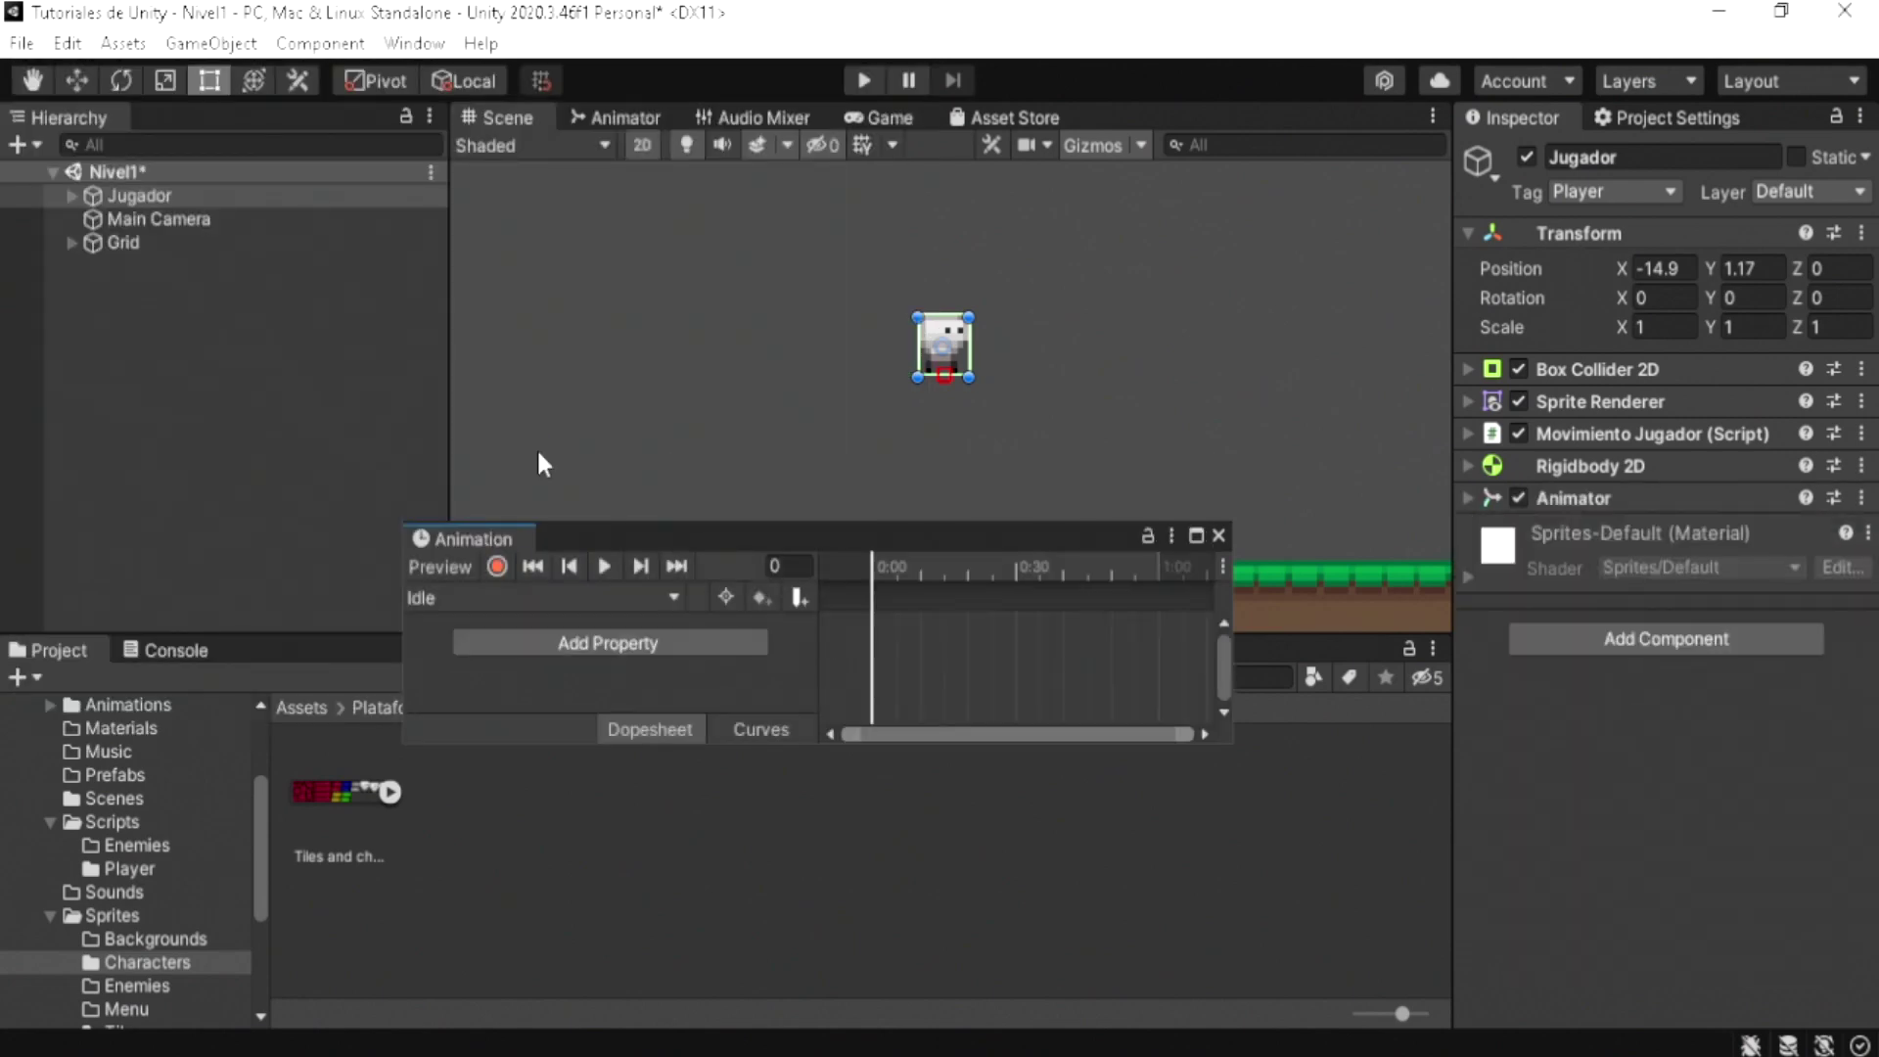
Step: Drag Jugador's sprite frames onto the Idle dopesheet and spread them over one second
drag(1355, 790, 931, 524)
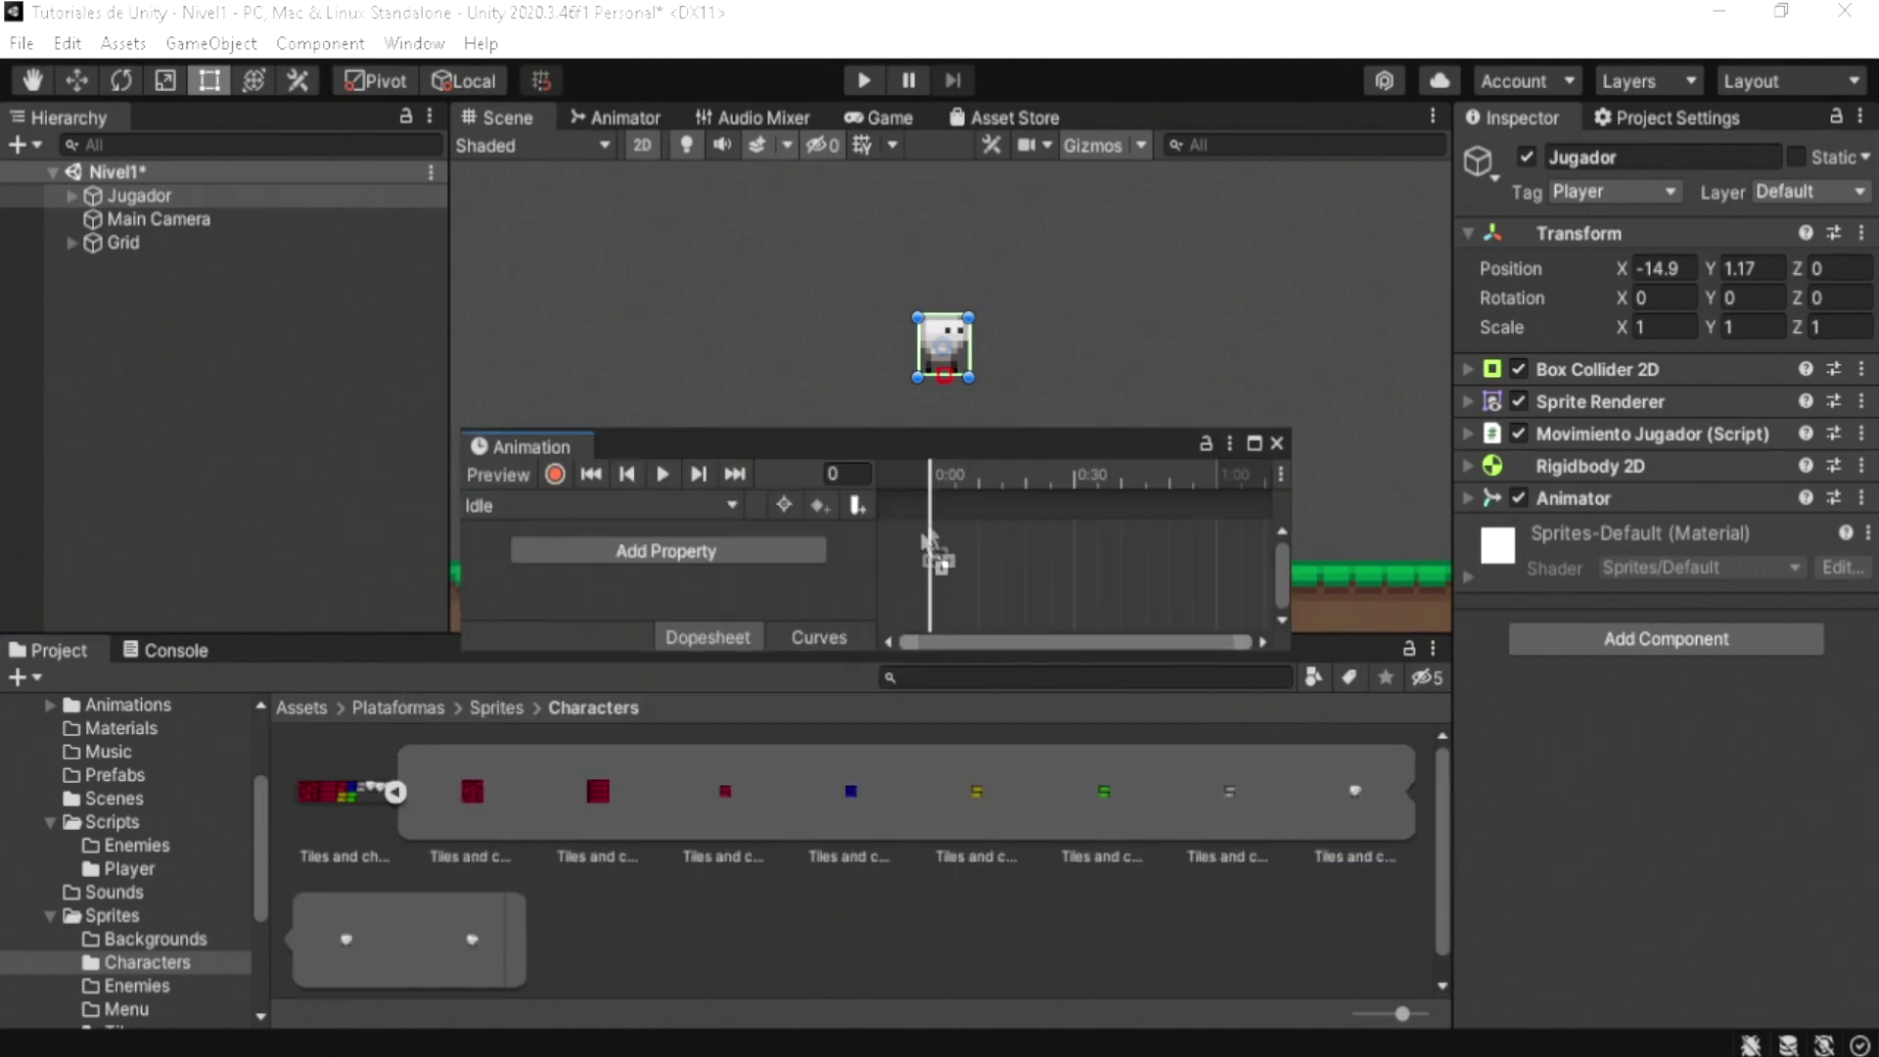
drag(352, 927, 955, 543)
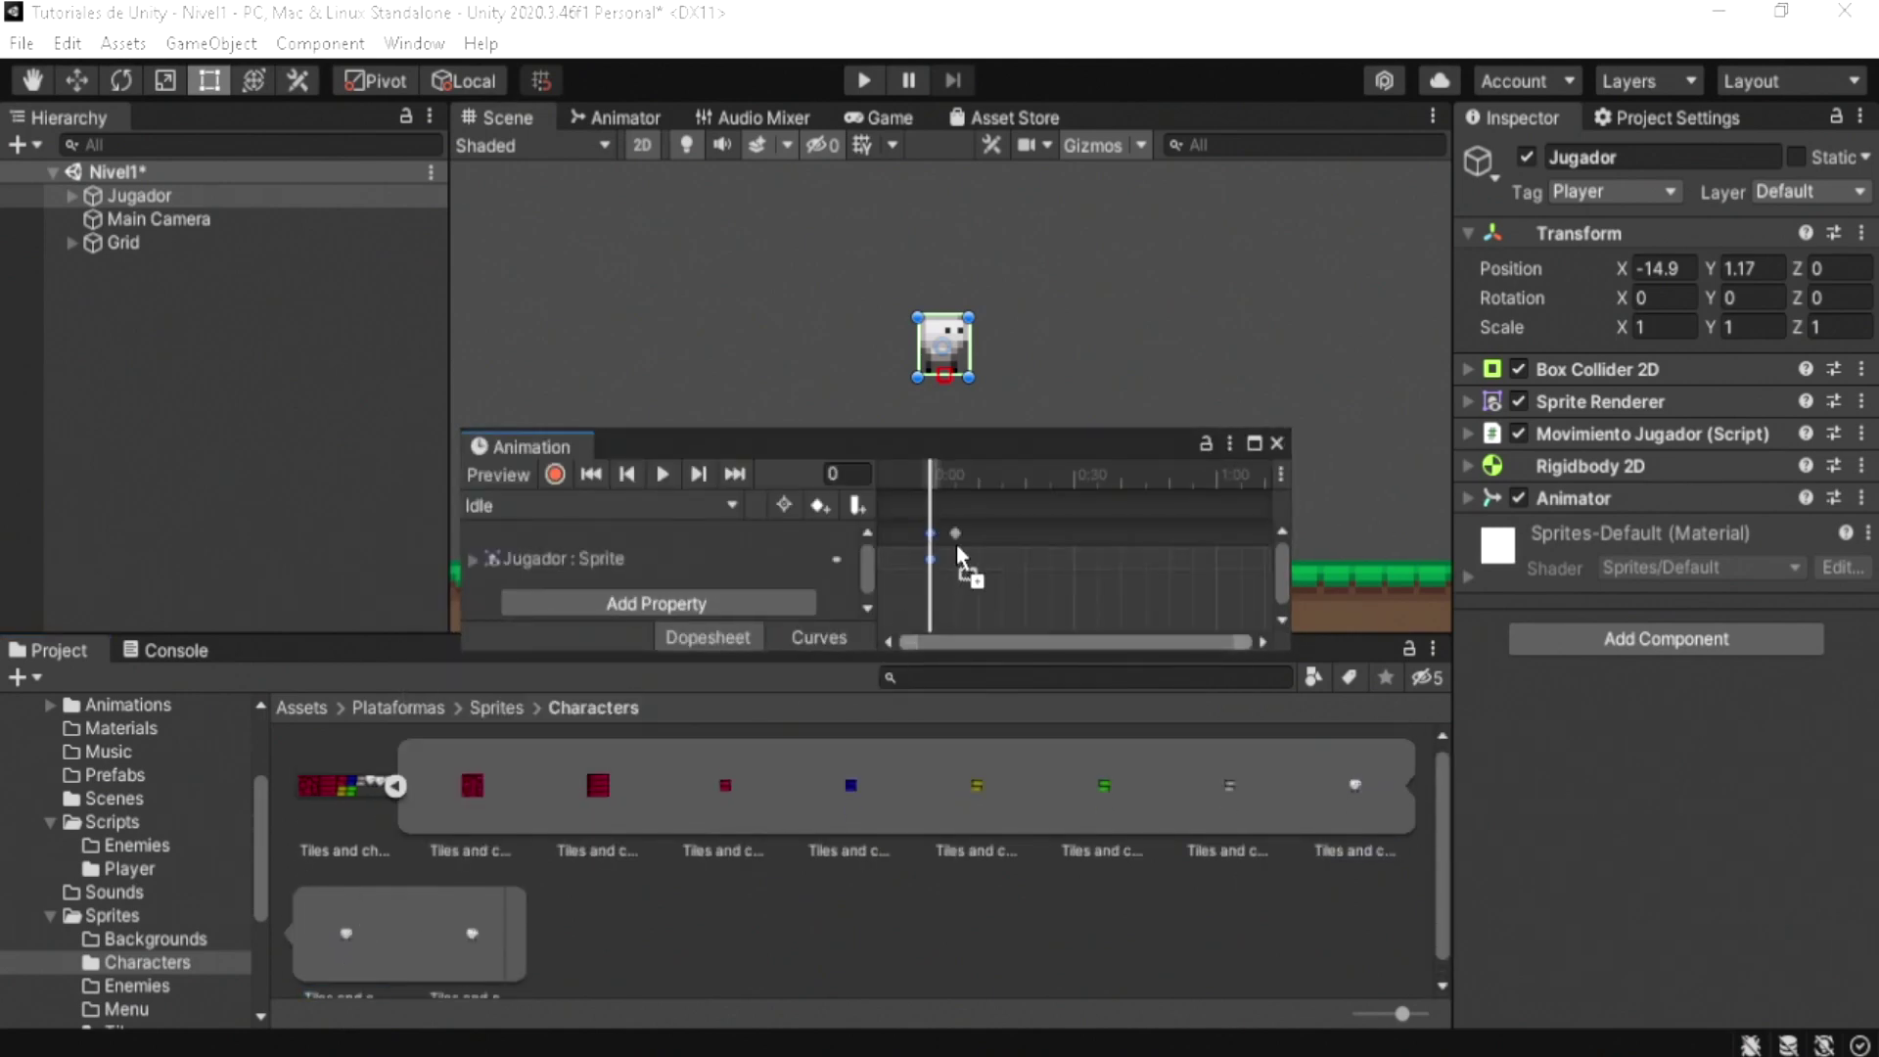
drag(1354, 778, 977, 568)
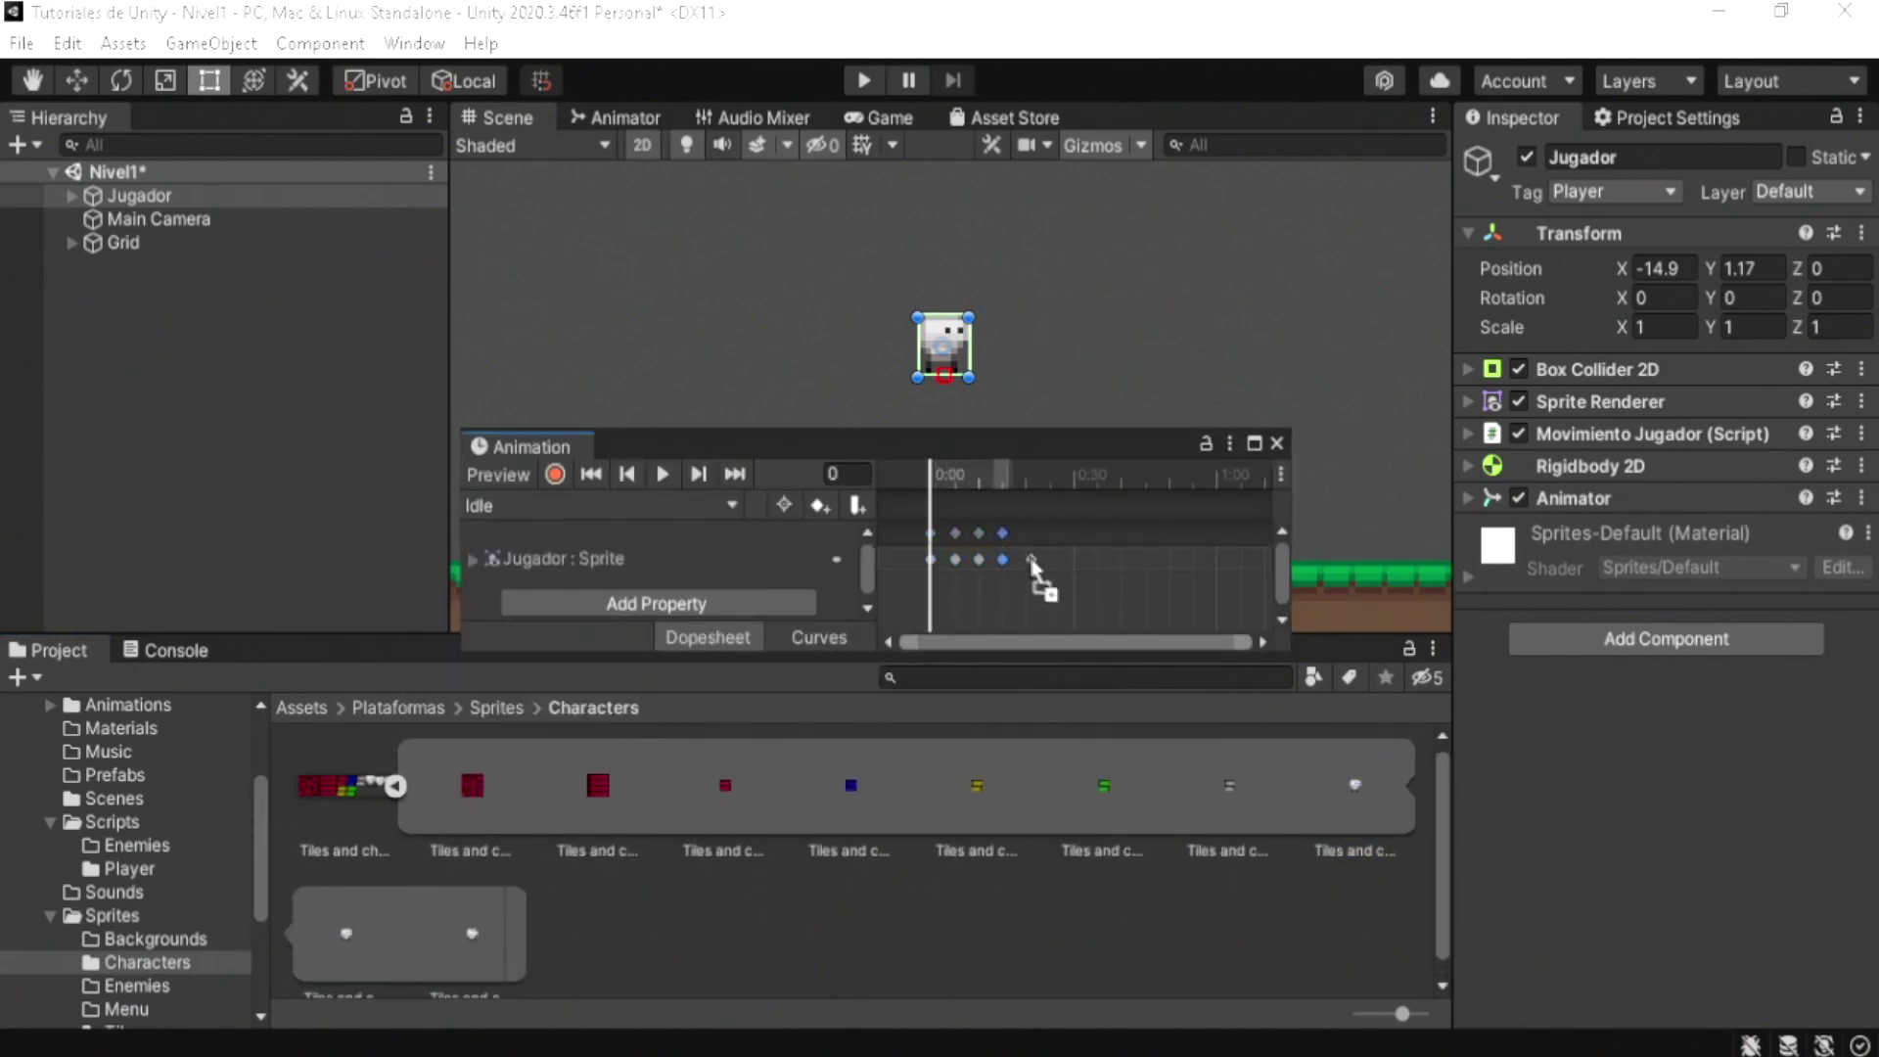
click(1014, 477)
drag(1022, 773, 1228, 781)
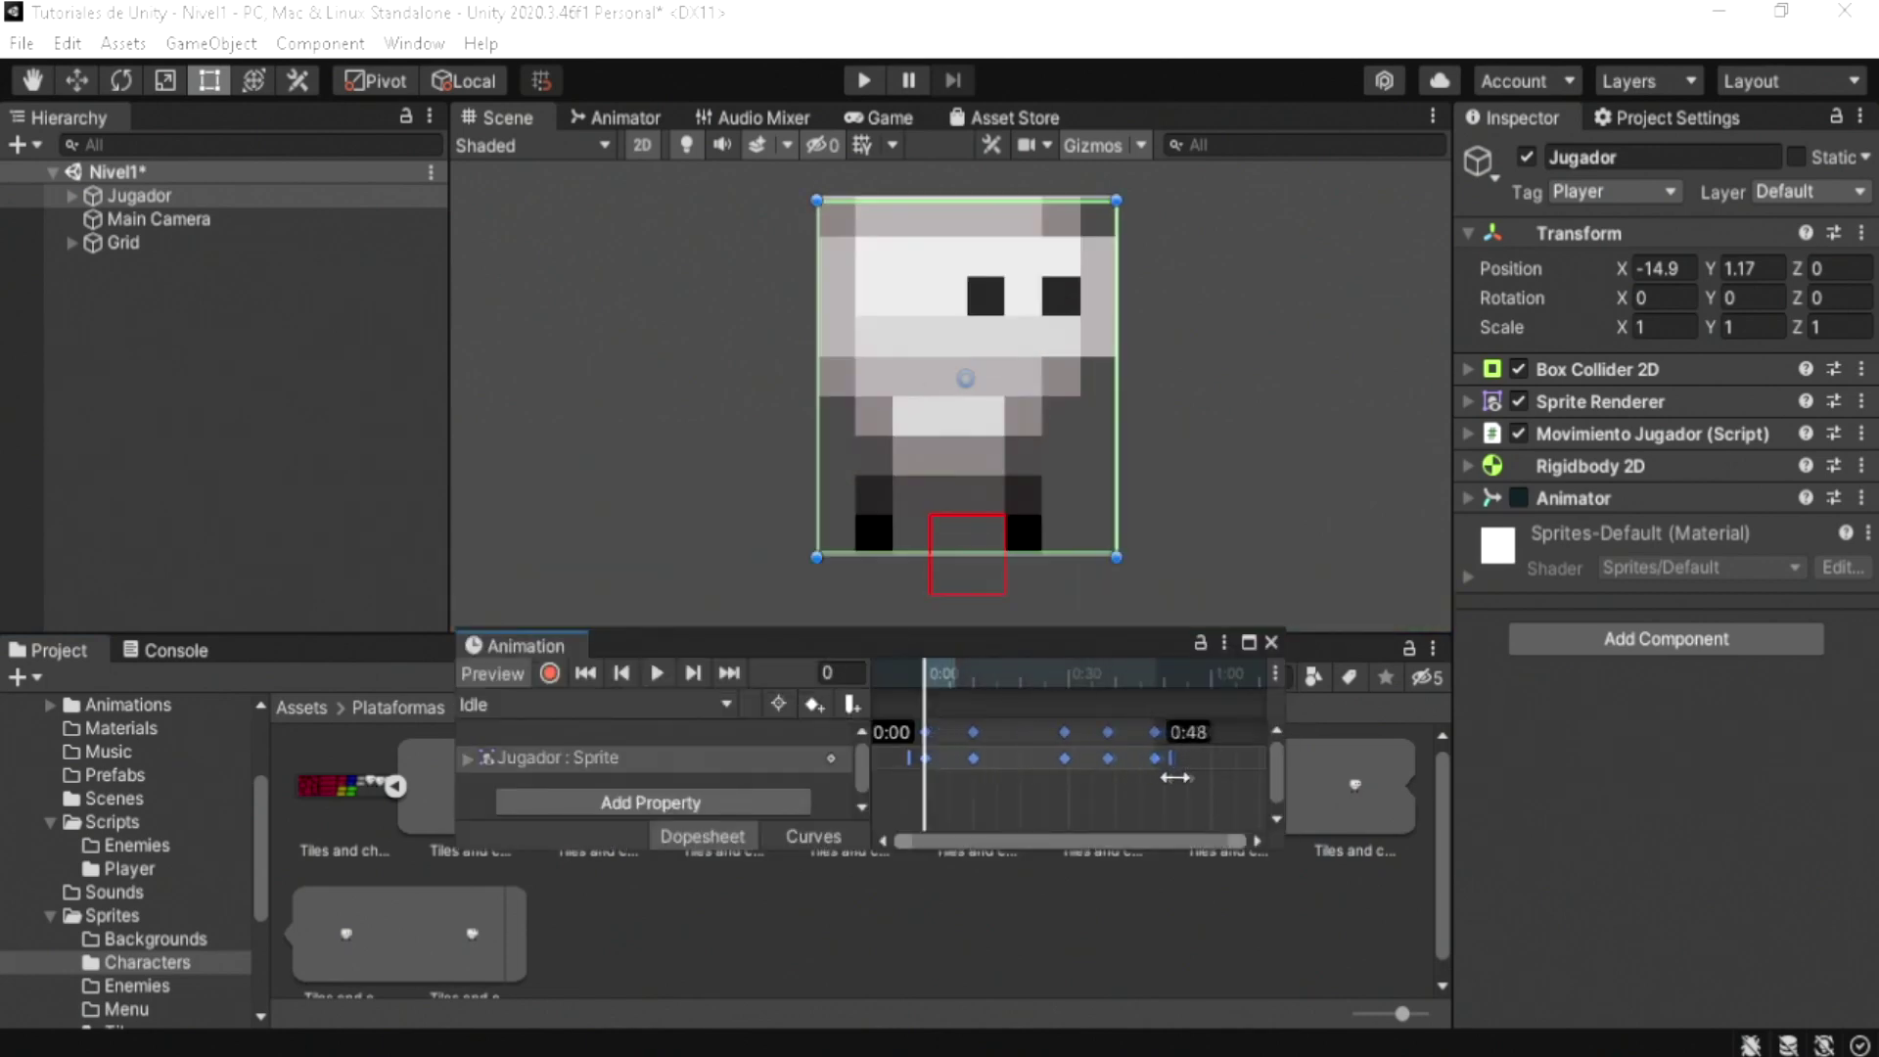
Step: Preview Idle, rescale the keyframe span, and delete the four keyframes after the first
key(space)
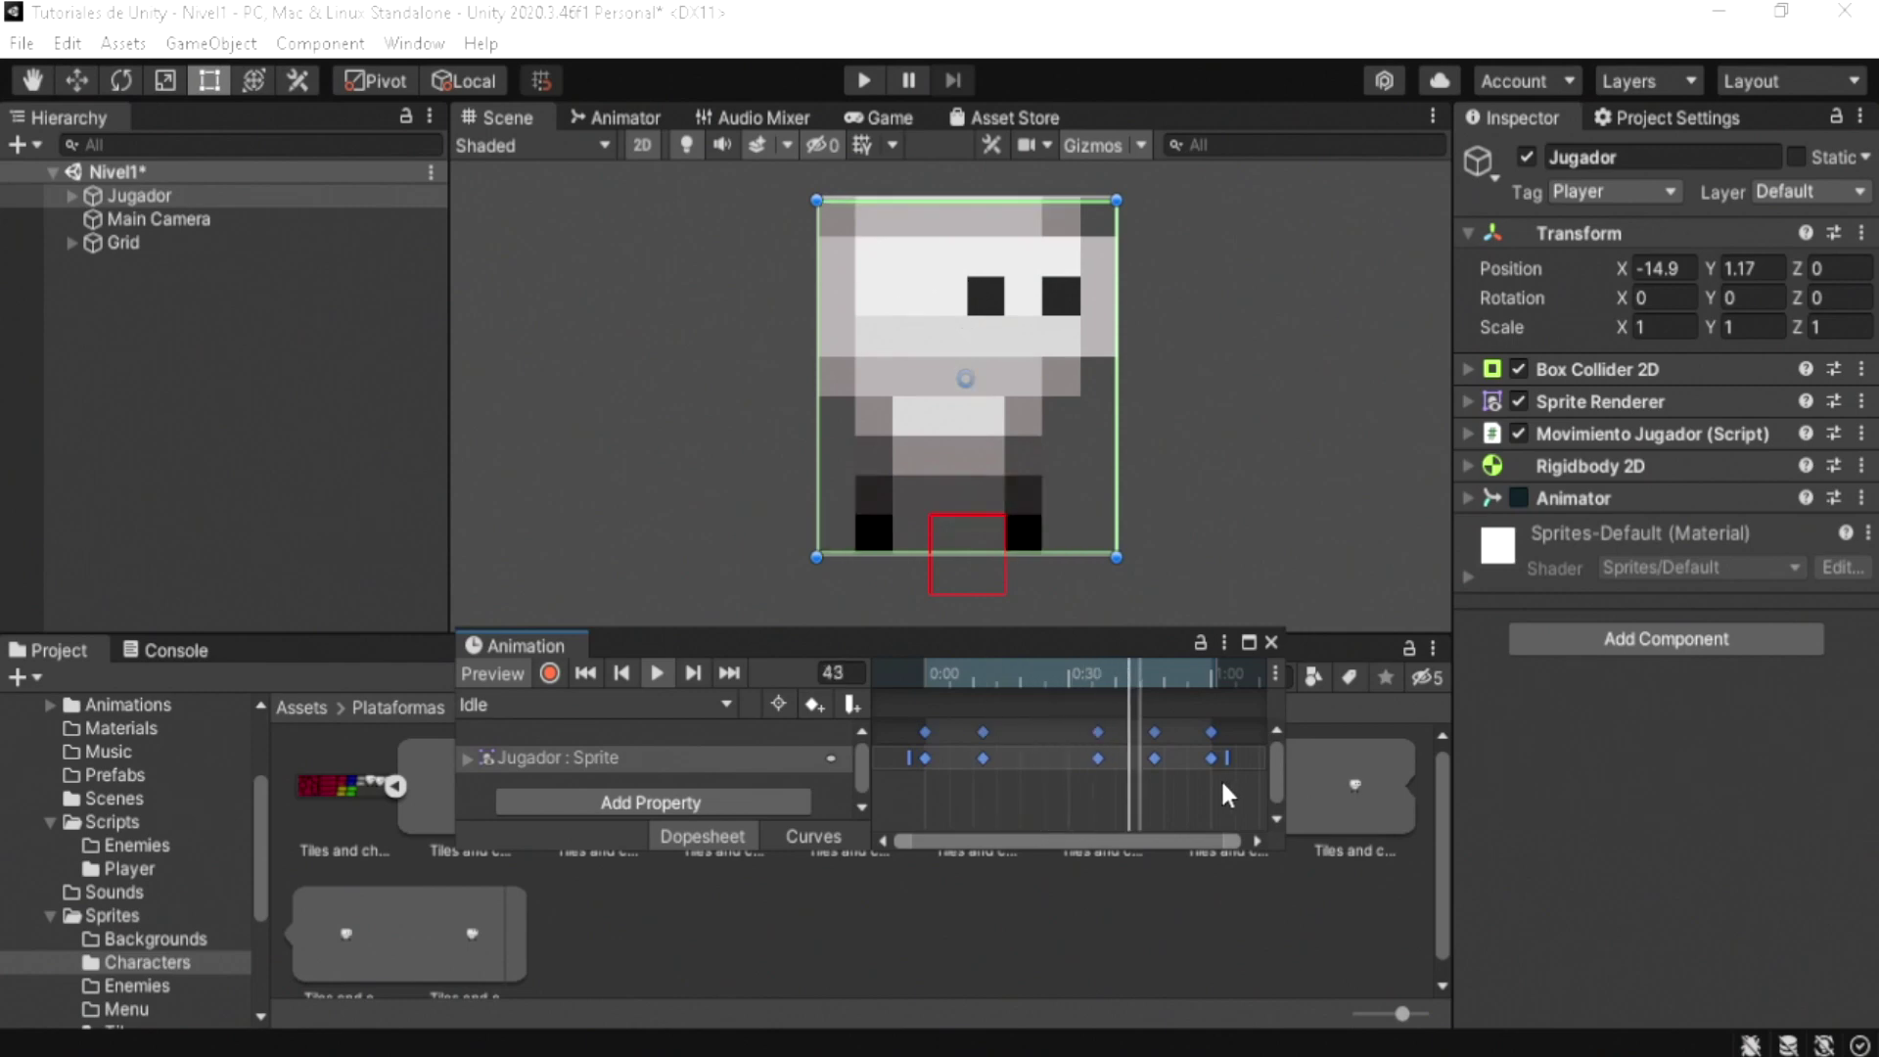
drag(1221, 783, 970, 779)
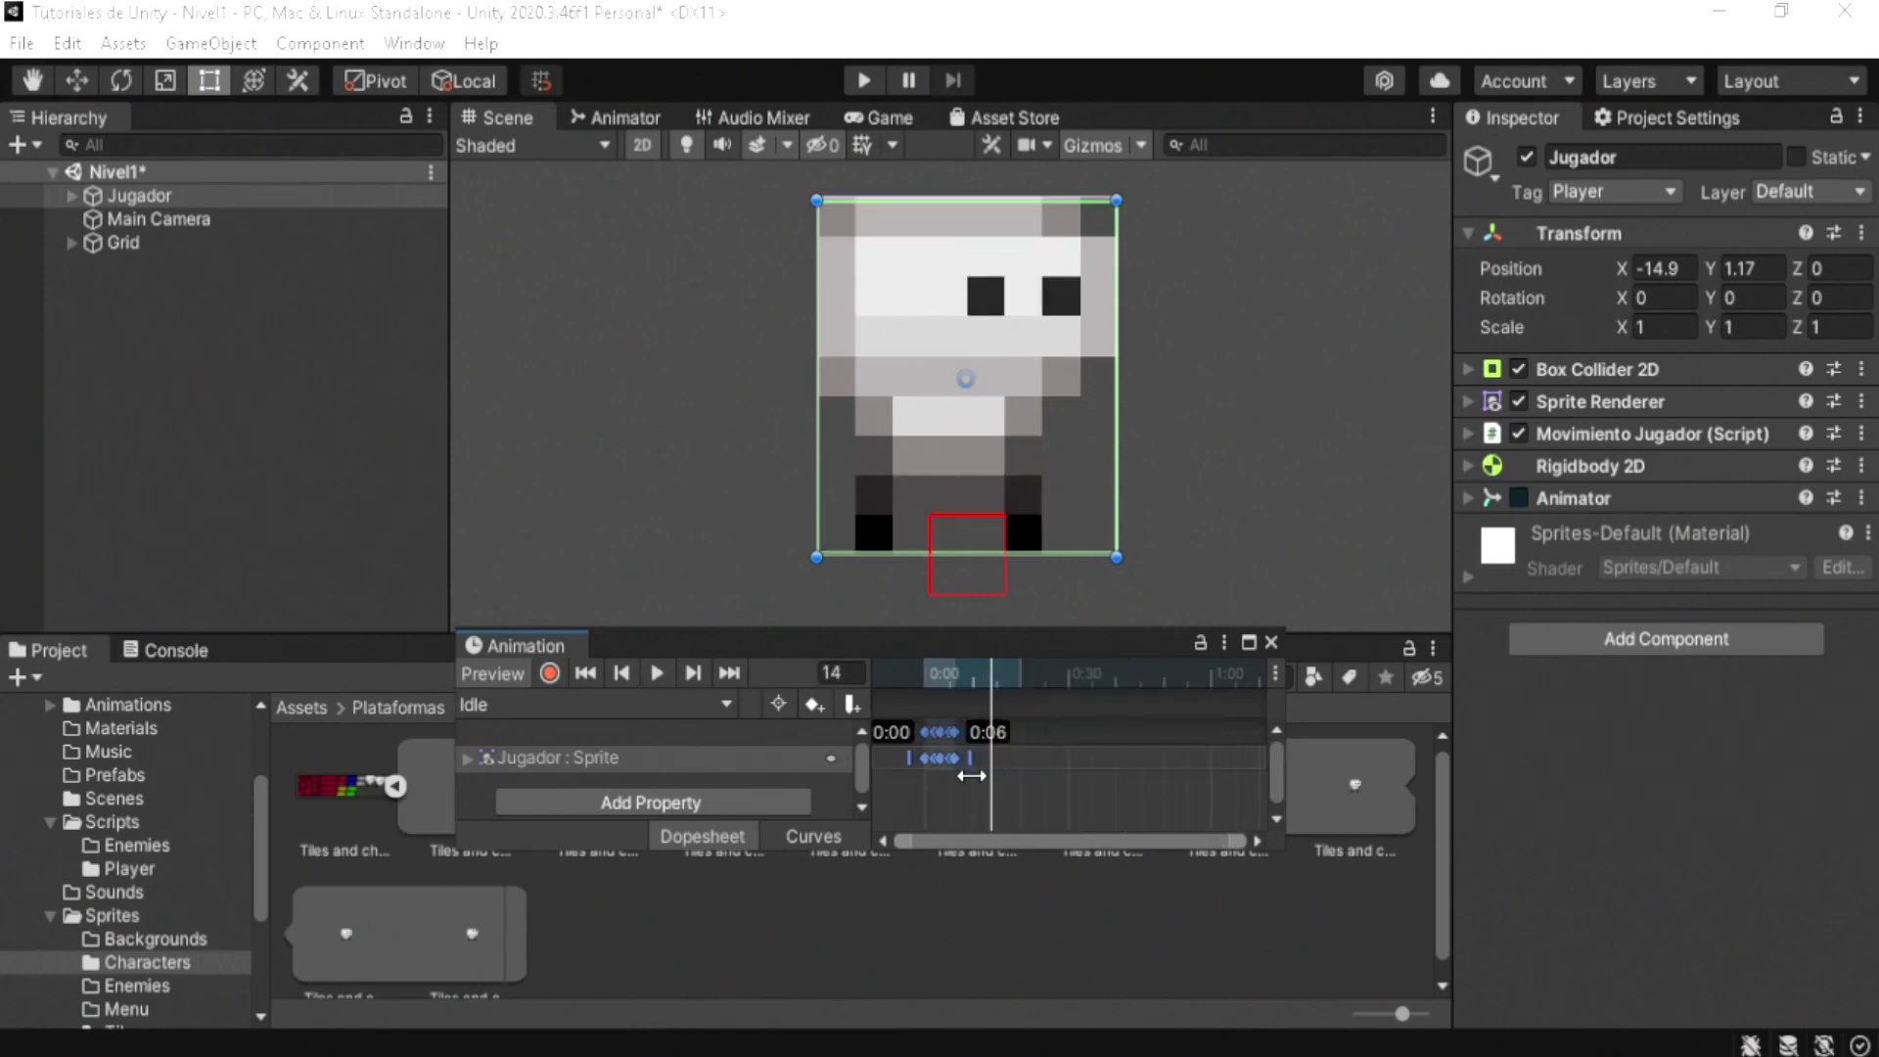
mouse_move(965, 769)
mouse_down()
mouse_move(1213, 777)
mouse_move(1037, 757)
mouse_up()
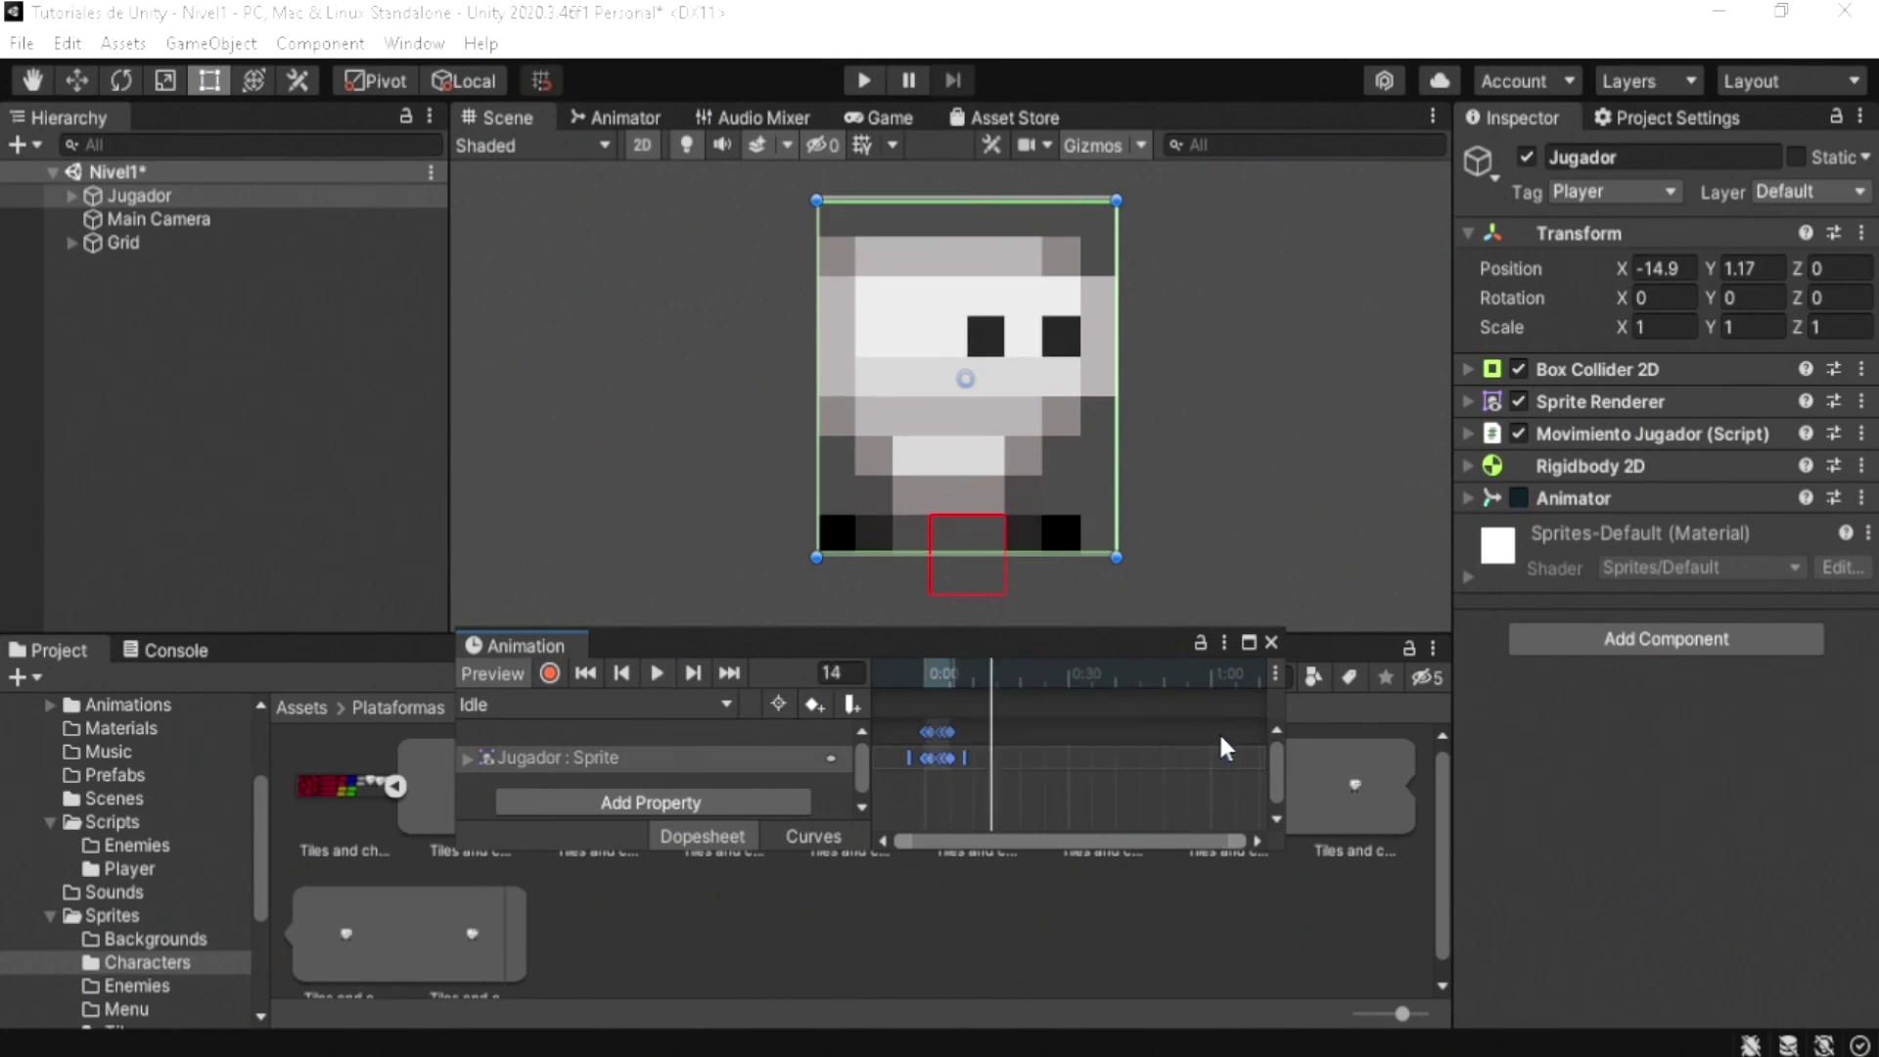
click(1063, 740)
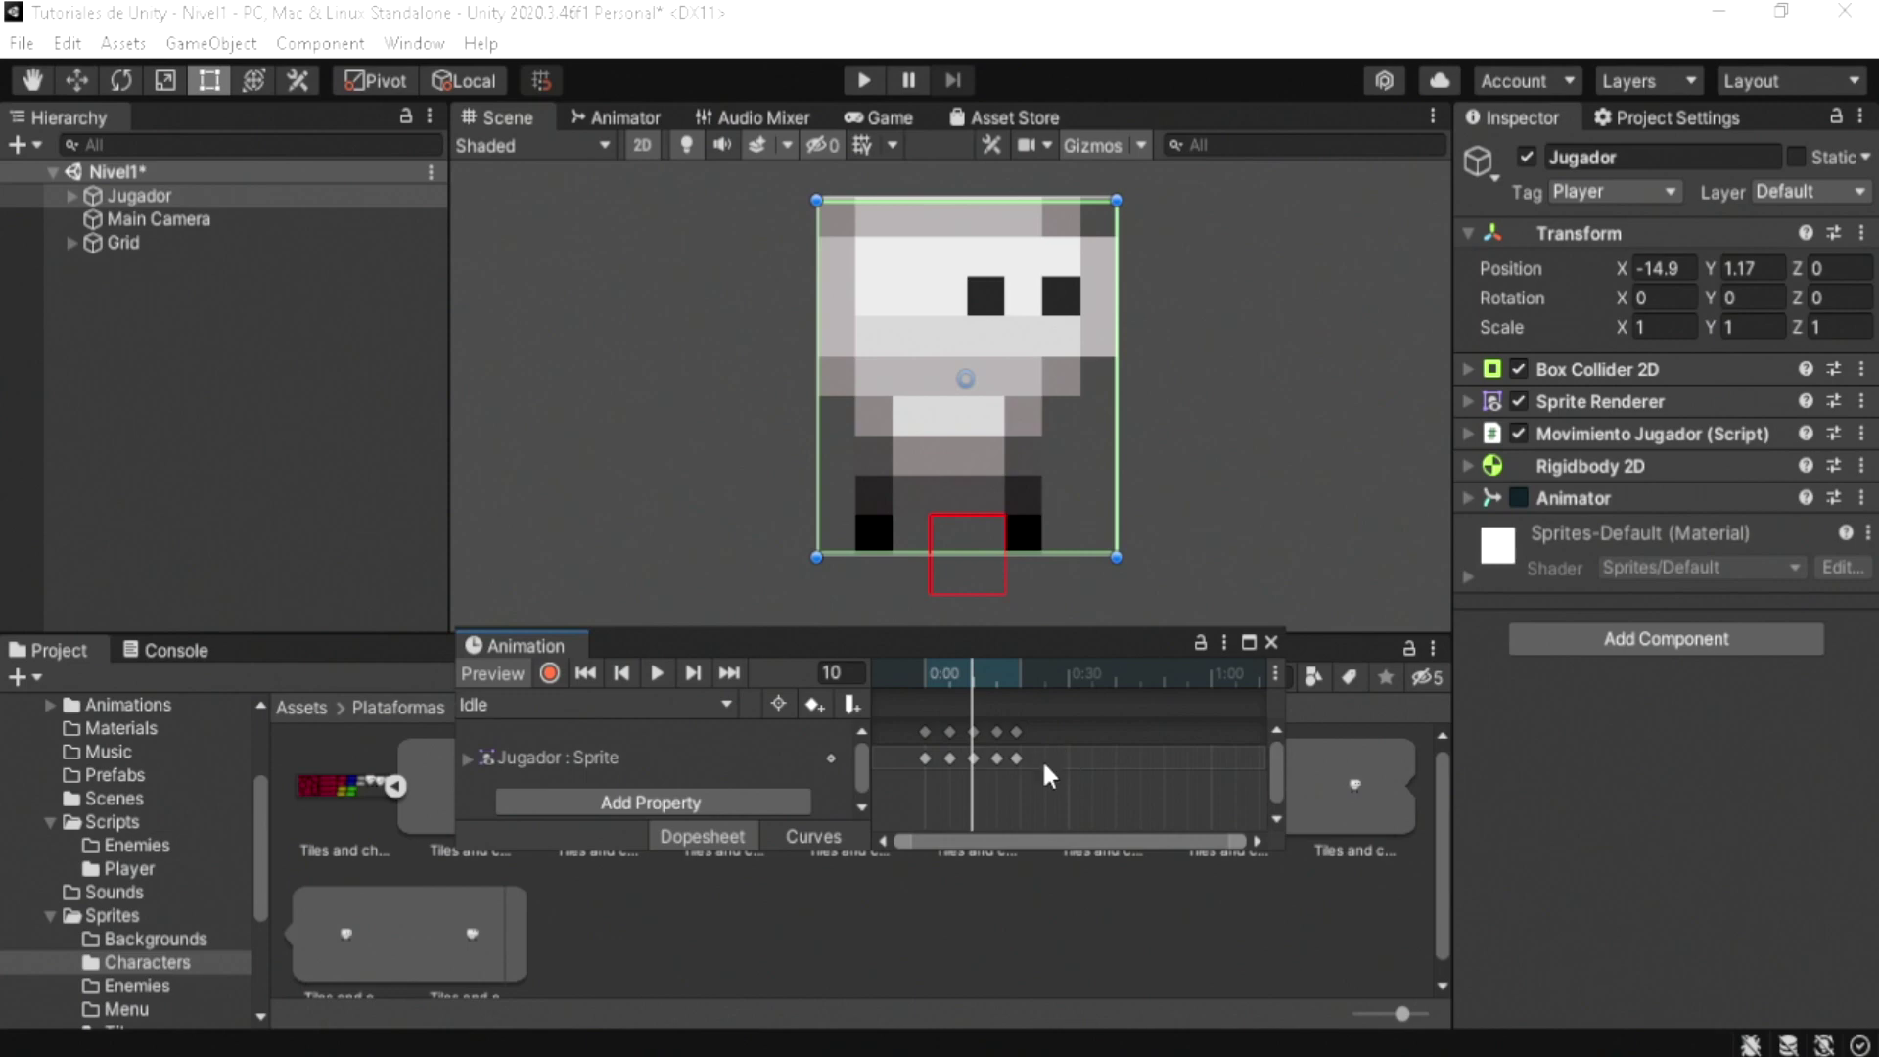
drag(1049, 790, 939, 719)
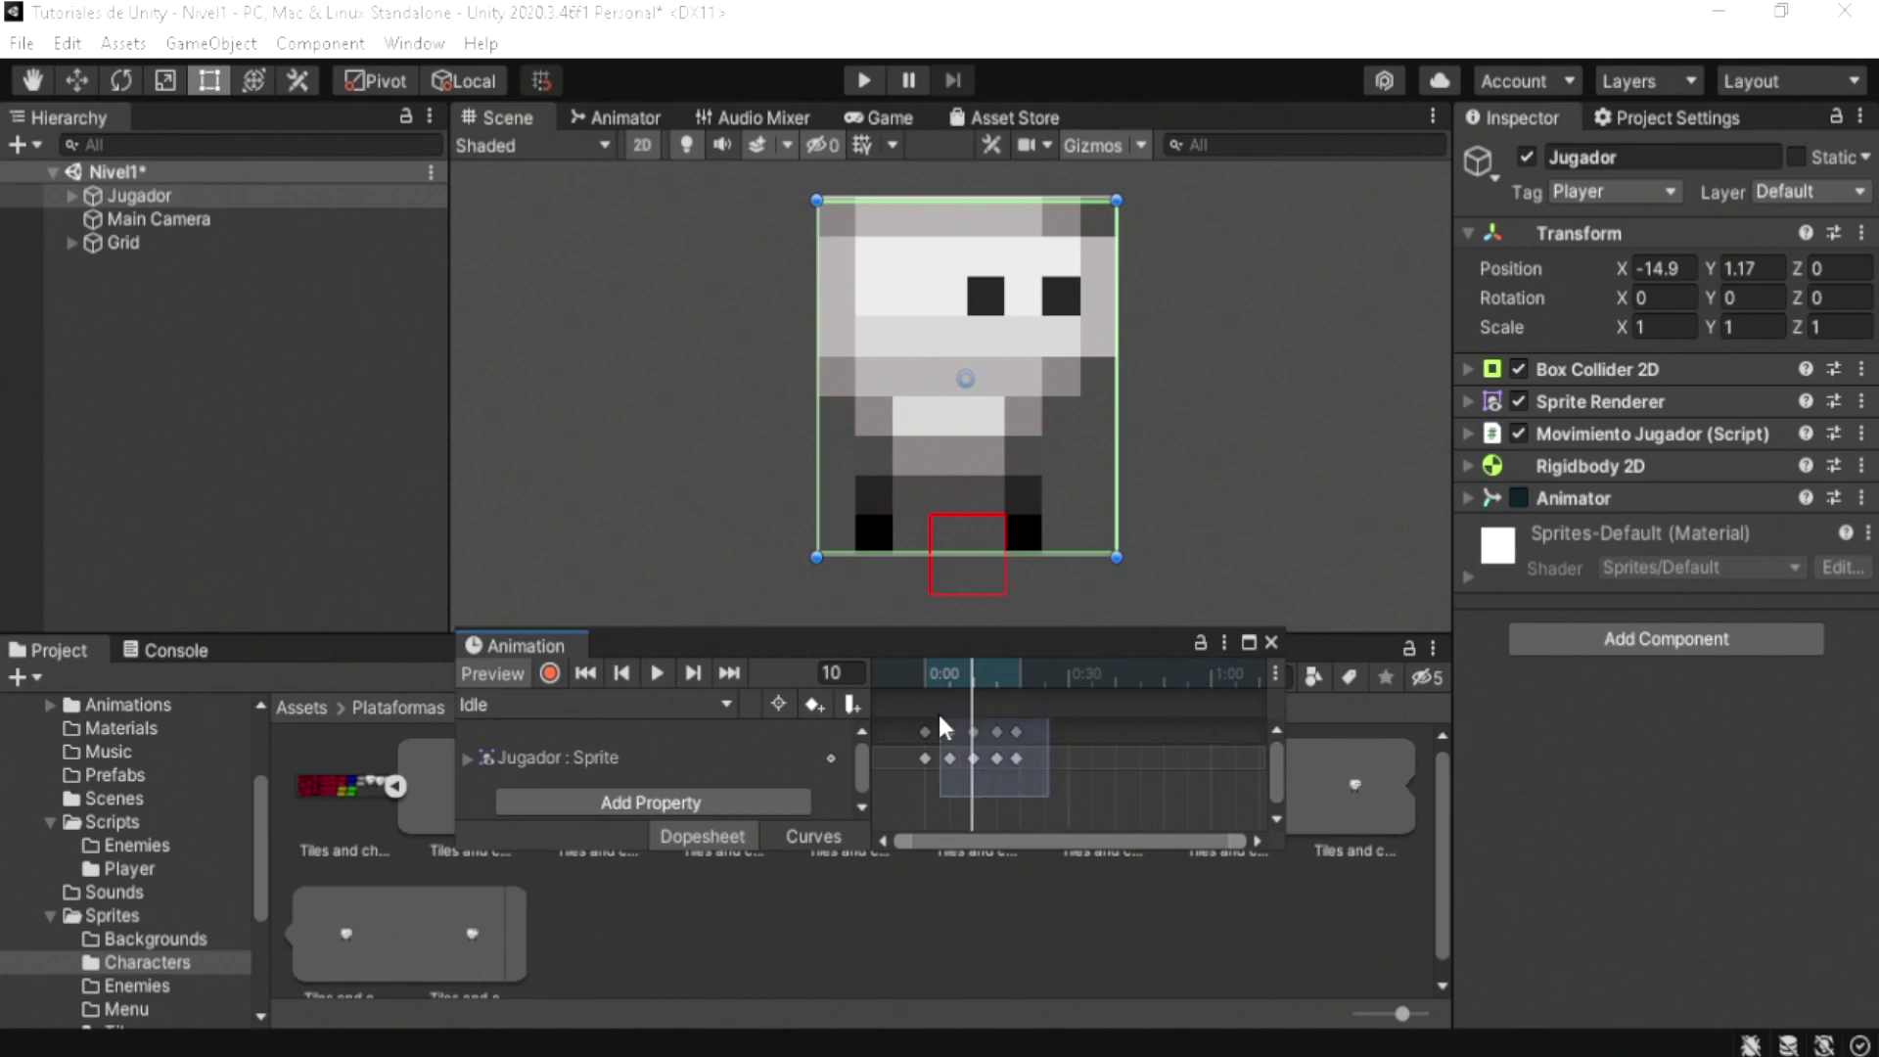
key(Delete)
click(926, 688)
Step: Create another animation clip named Jump in the Player folder
click(528, 704)
click(537, 776)
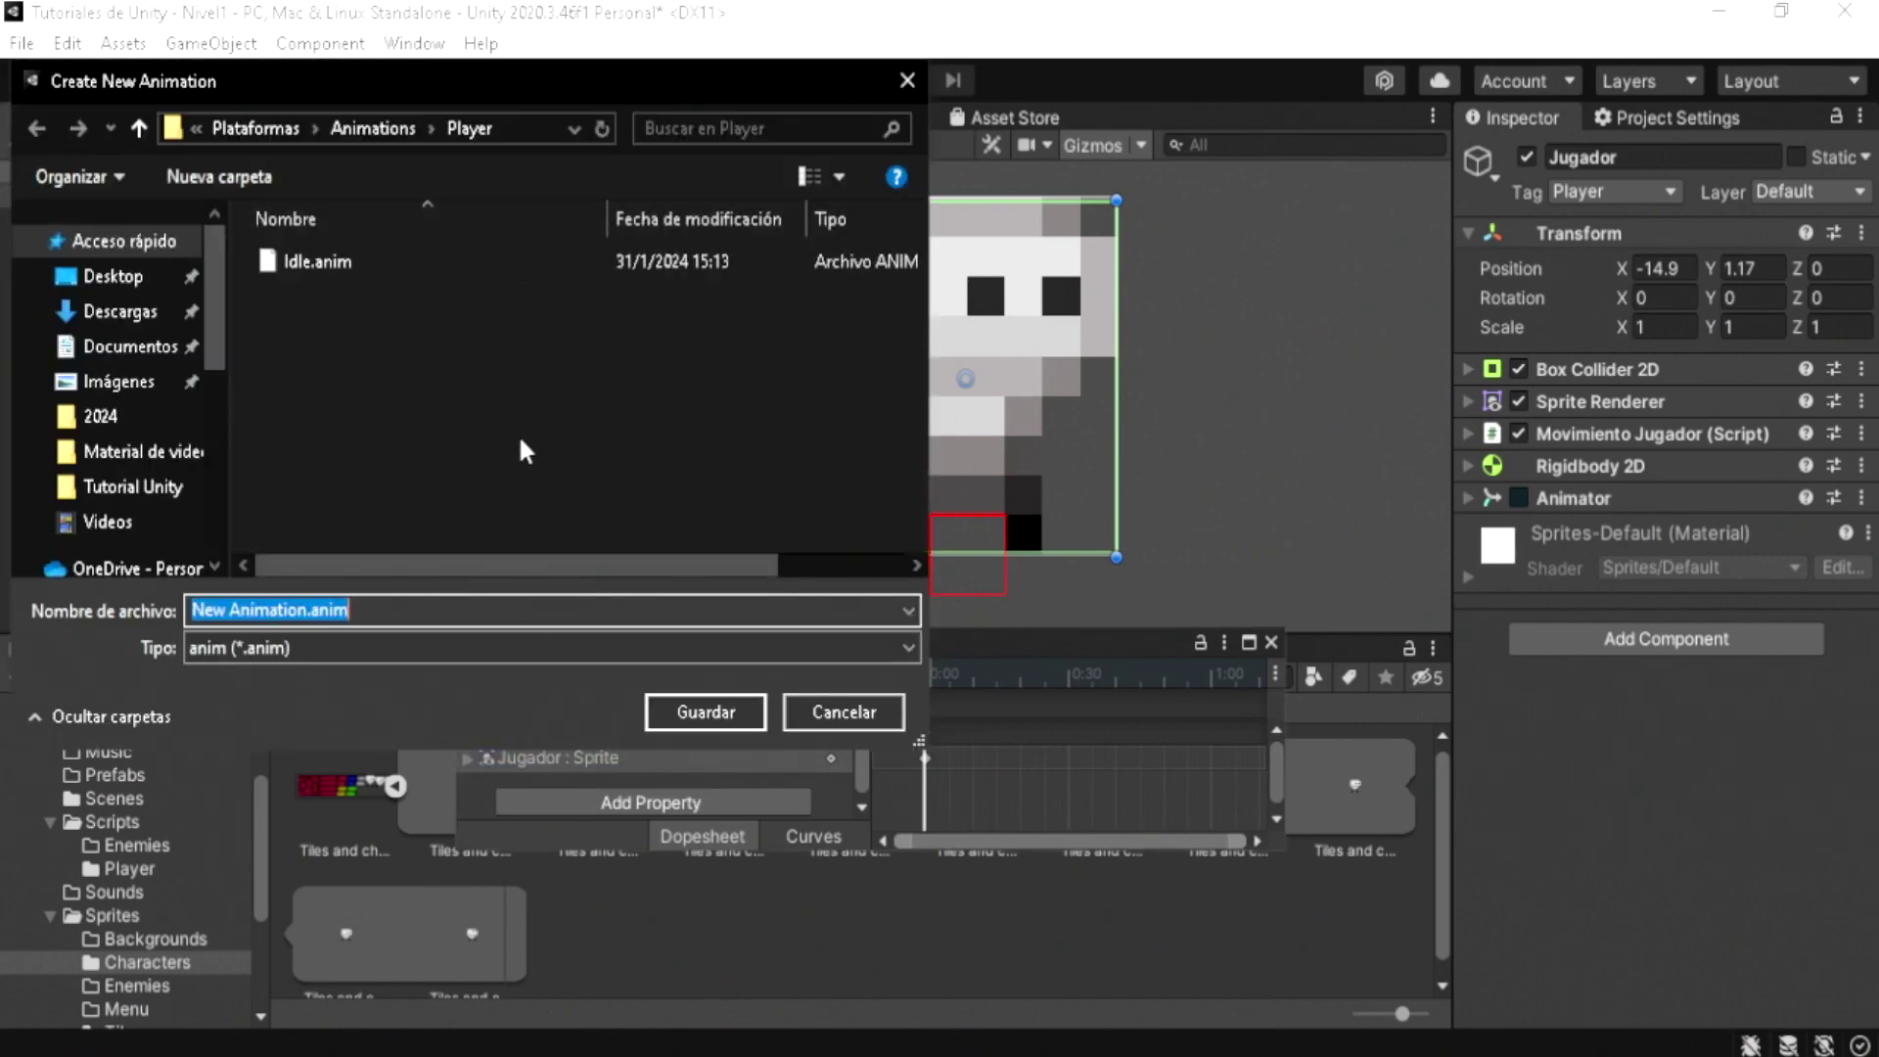
text(Jump)
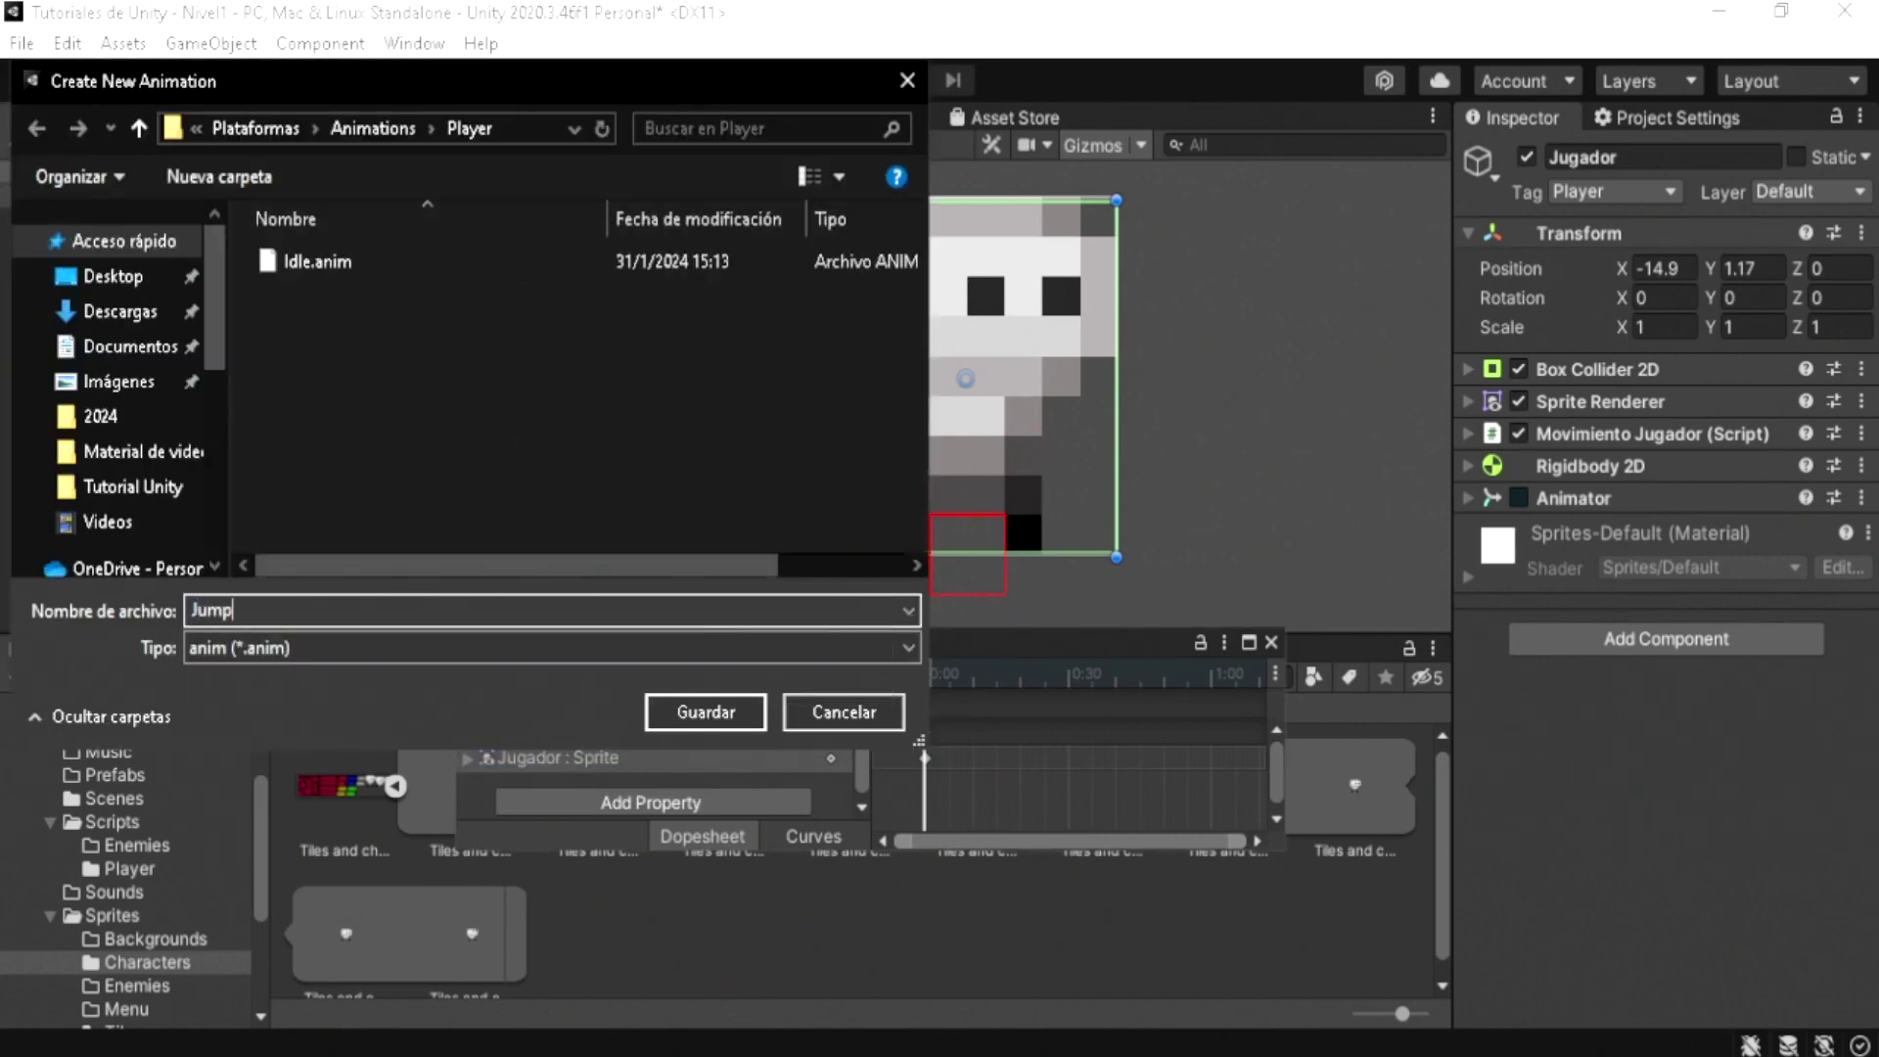
key(Return)
Step: Add sprite frames to the new clip, preview it, and close the Animation window
drag(471, 917, 1114, 754)
key(space)
click(548, 704)
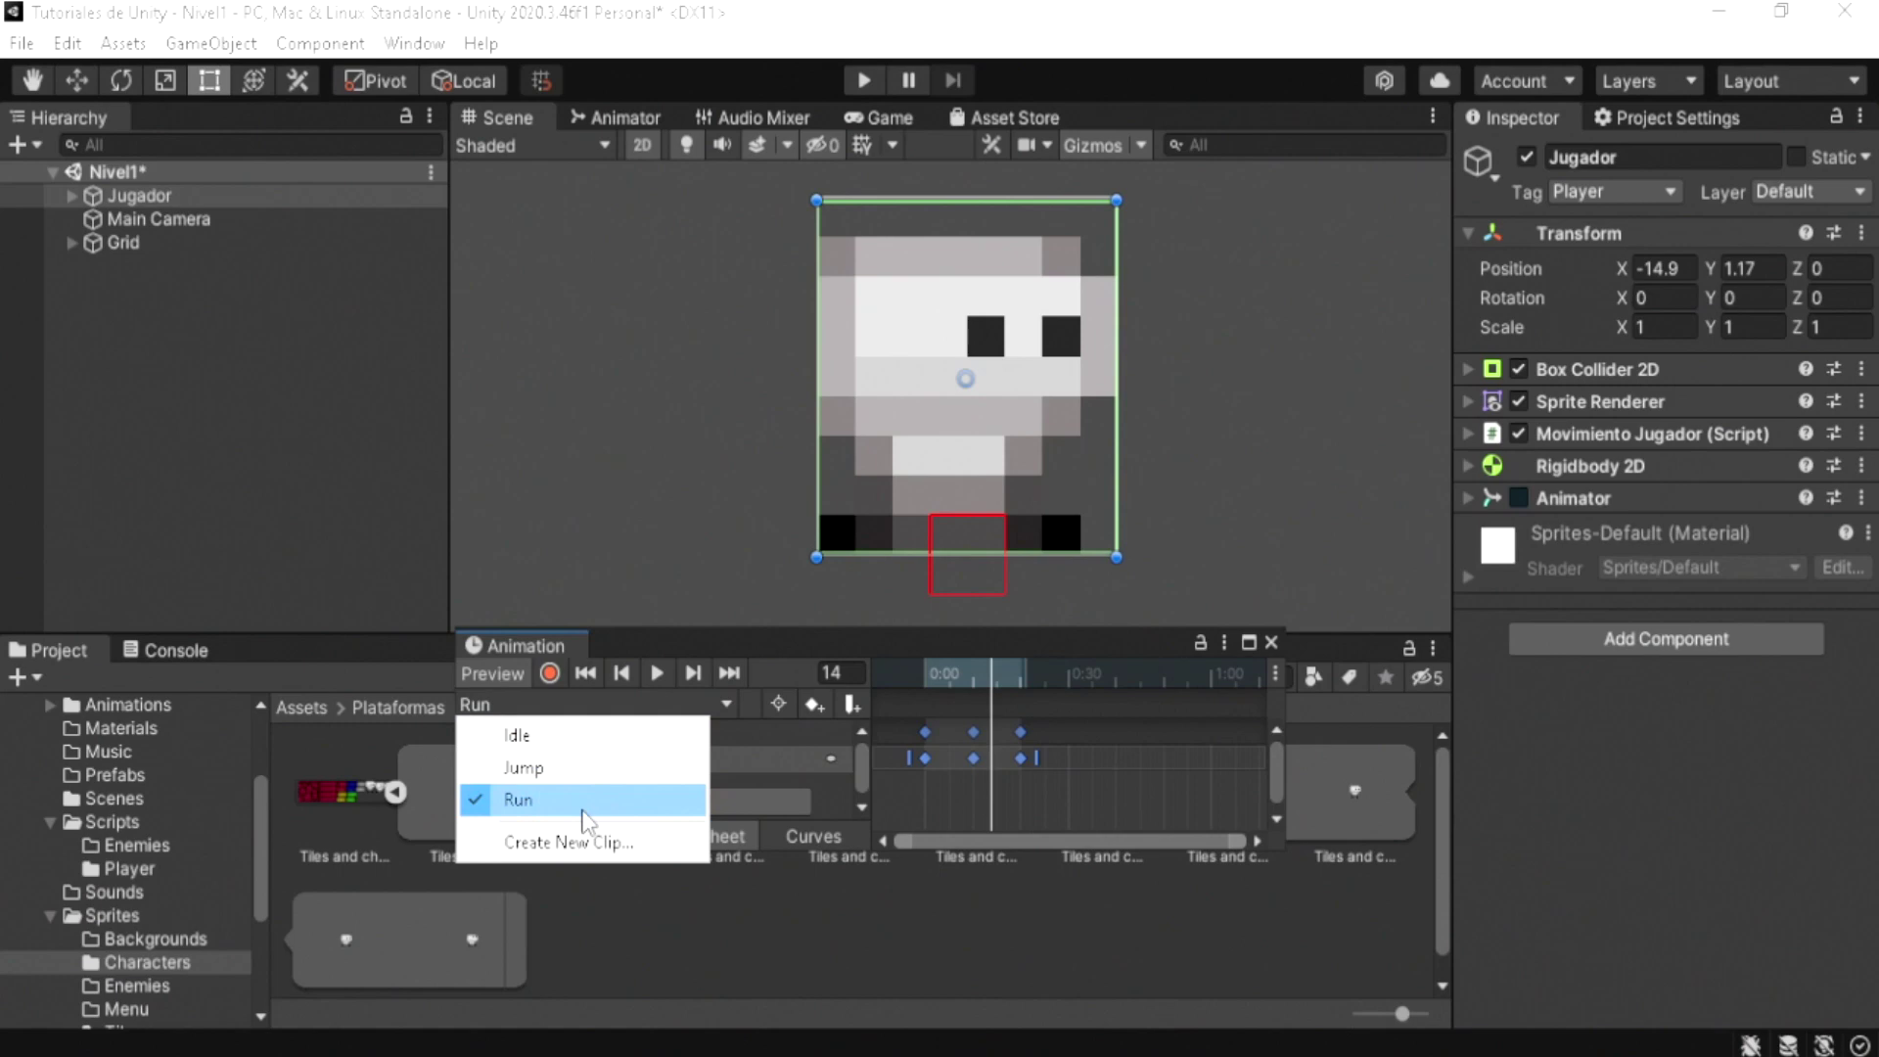
click(1271, 642)
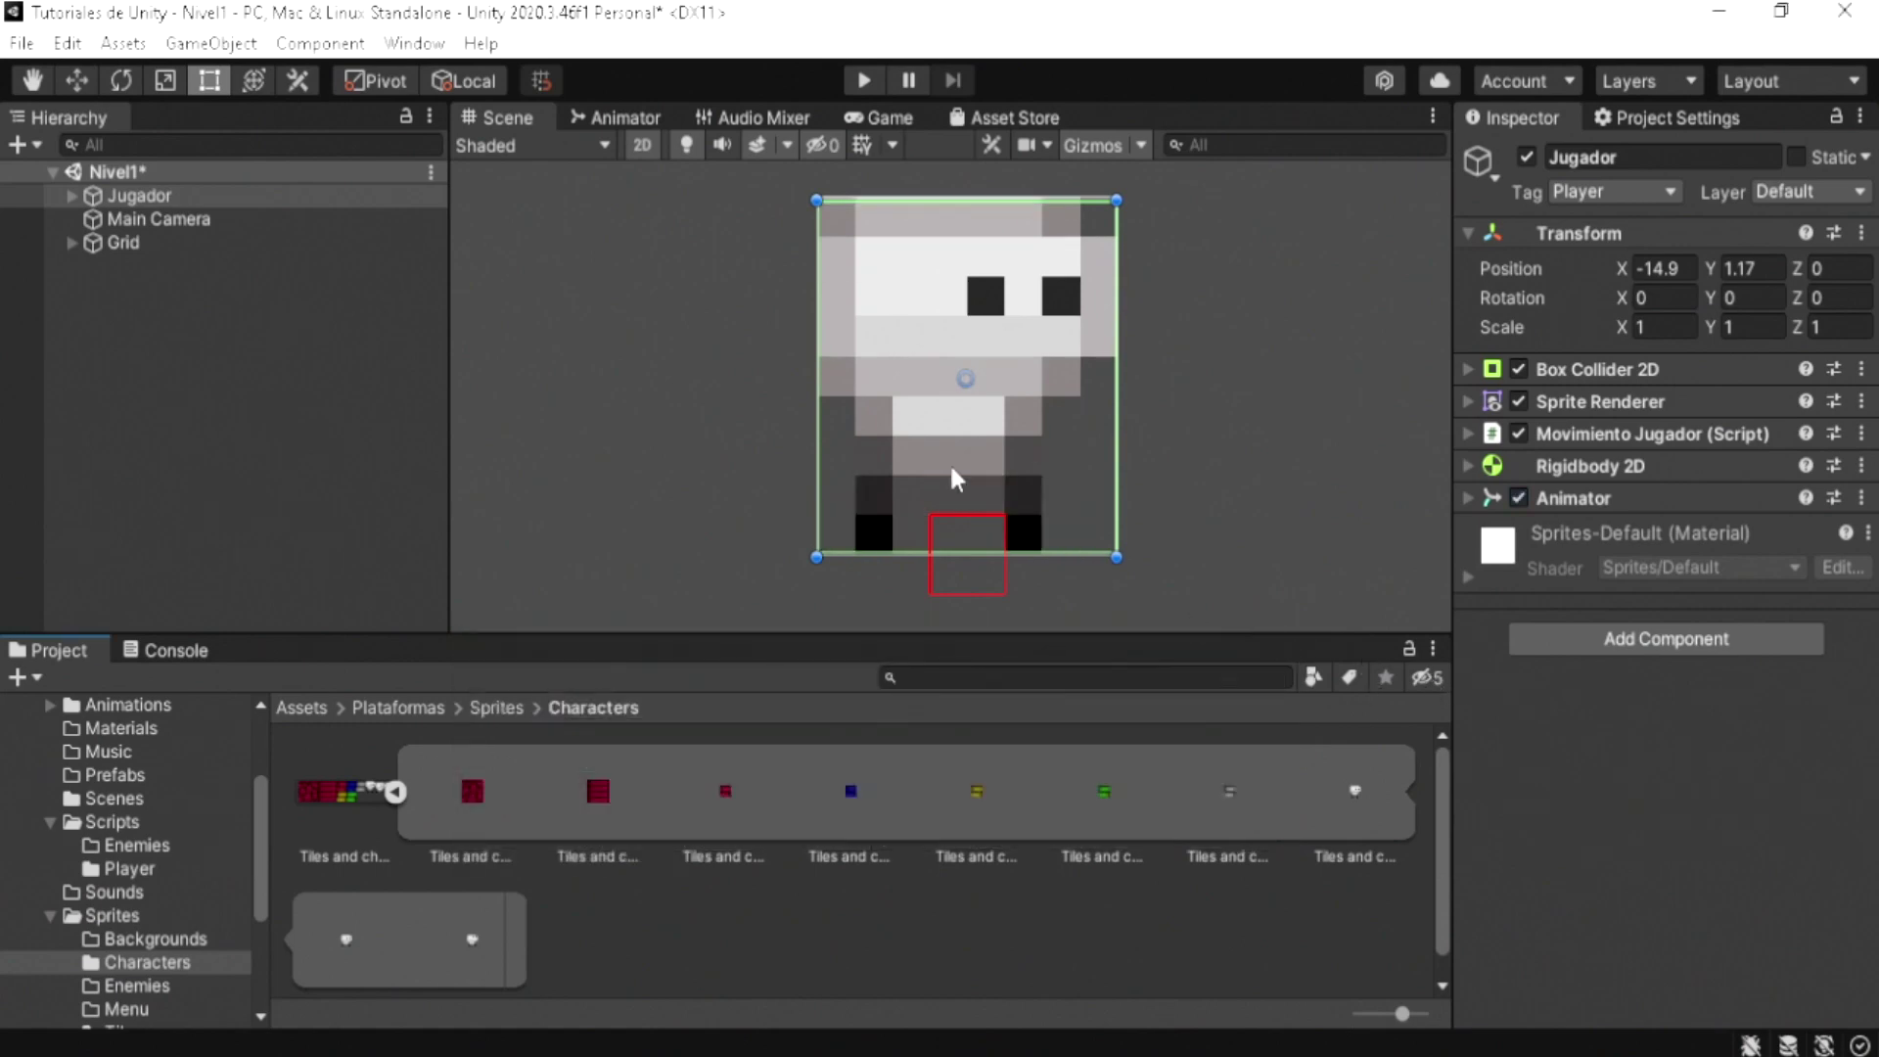
key(ctrl+p)
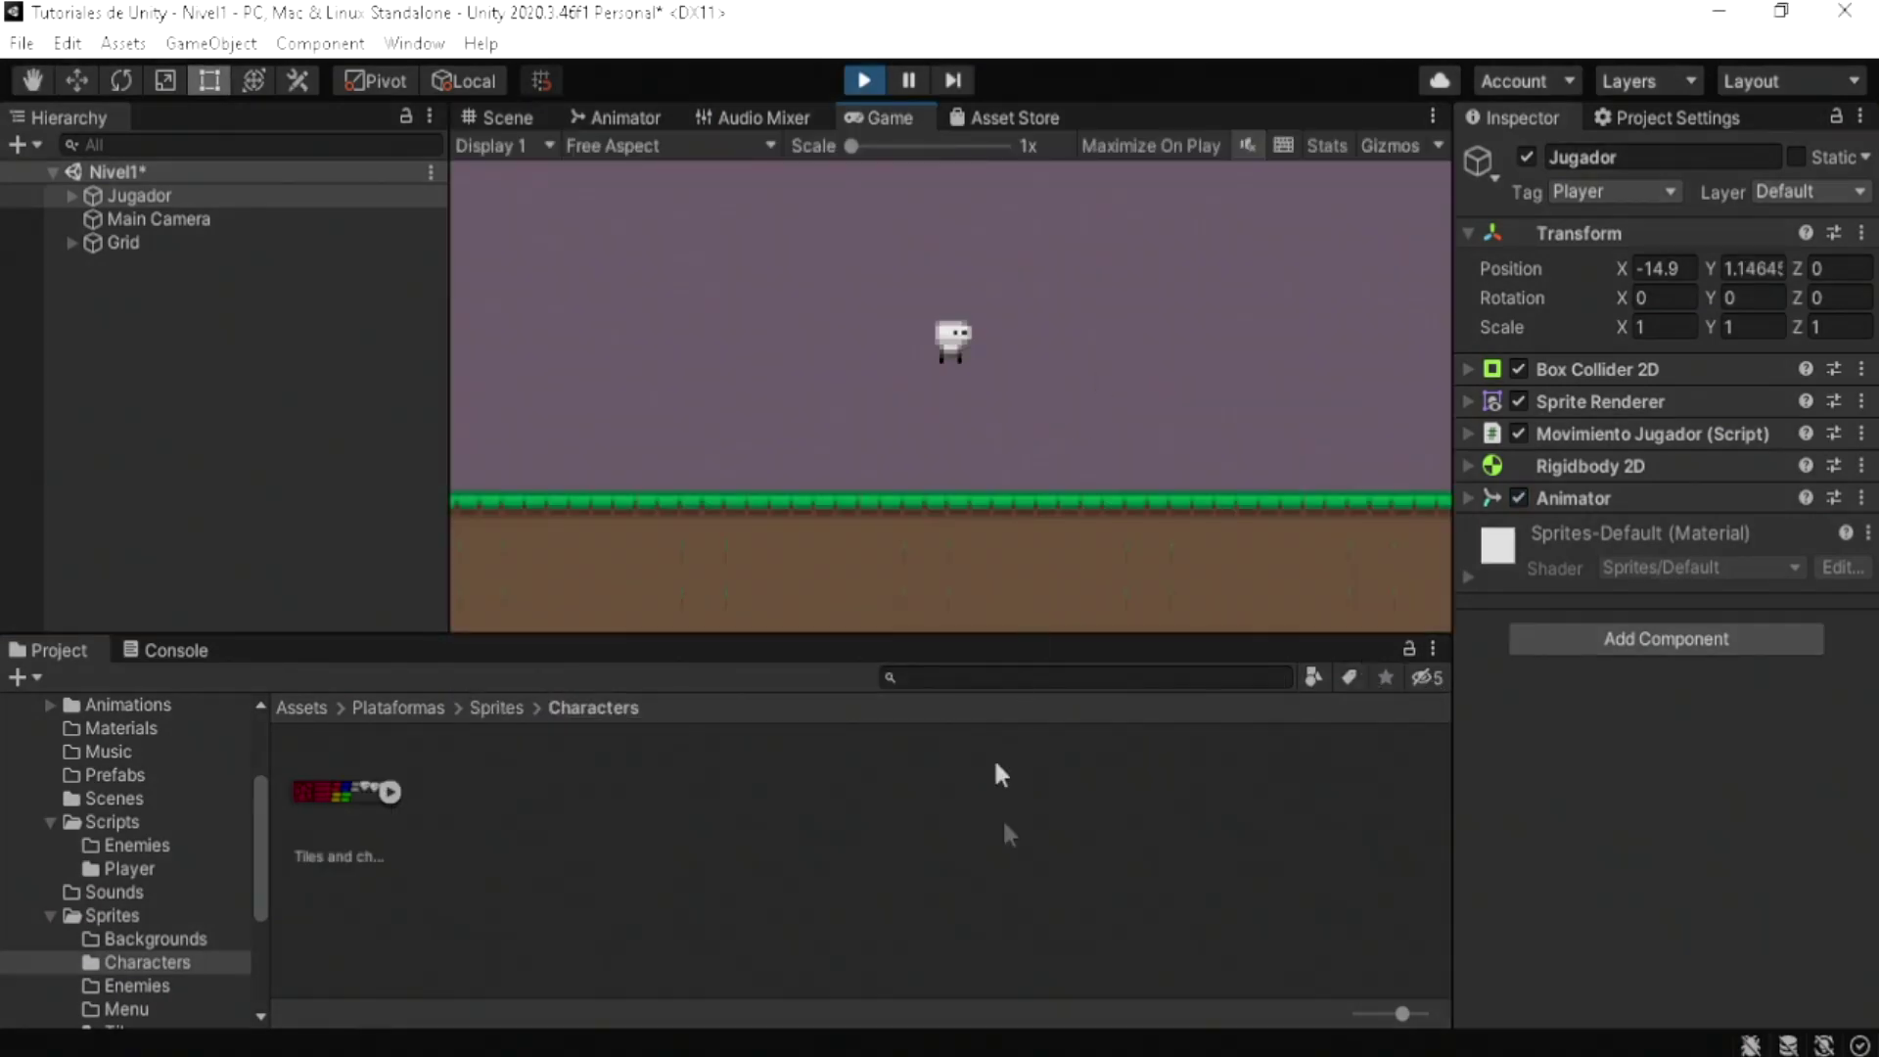
key(Left)
key(space)
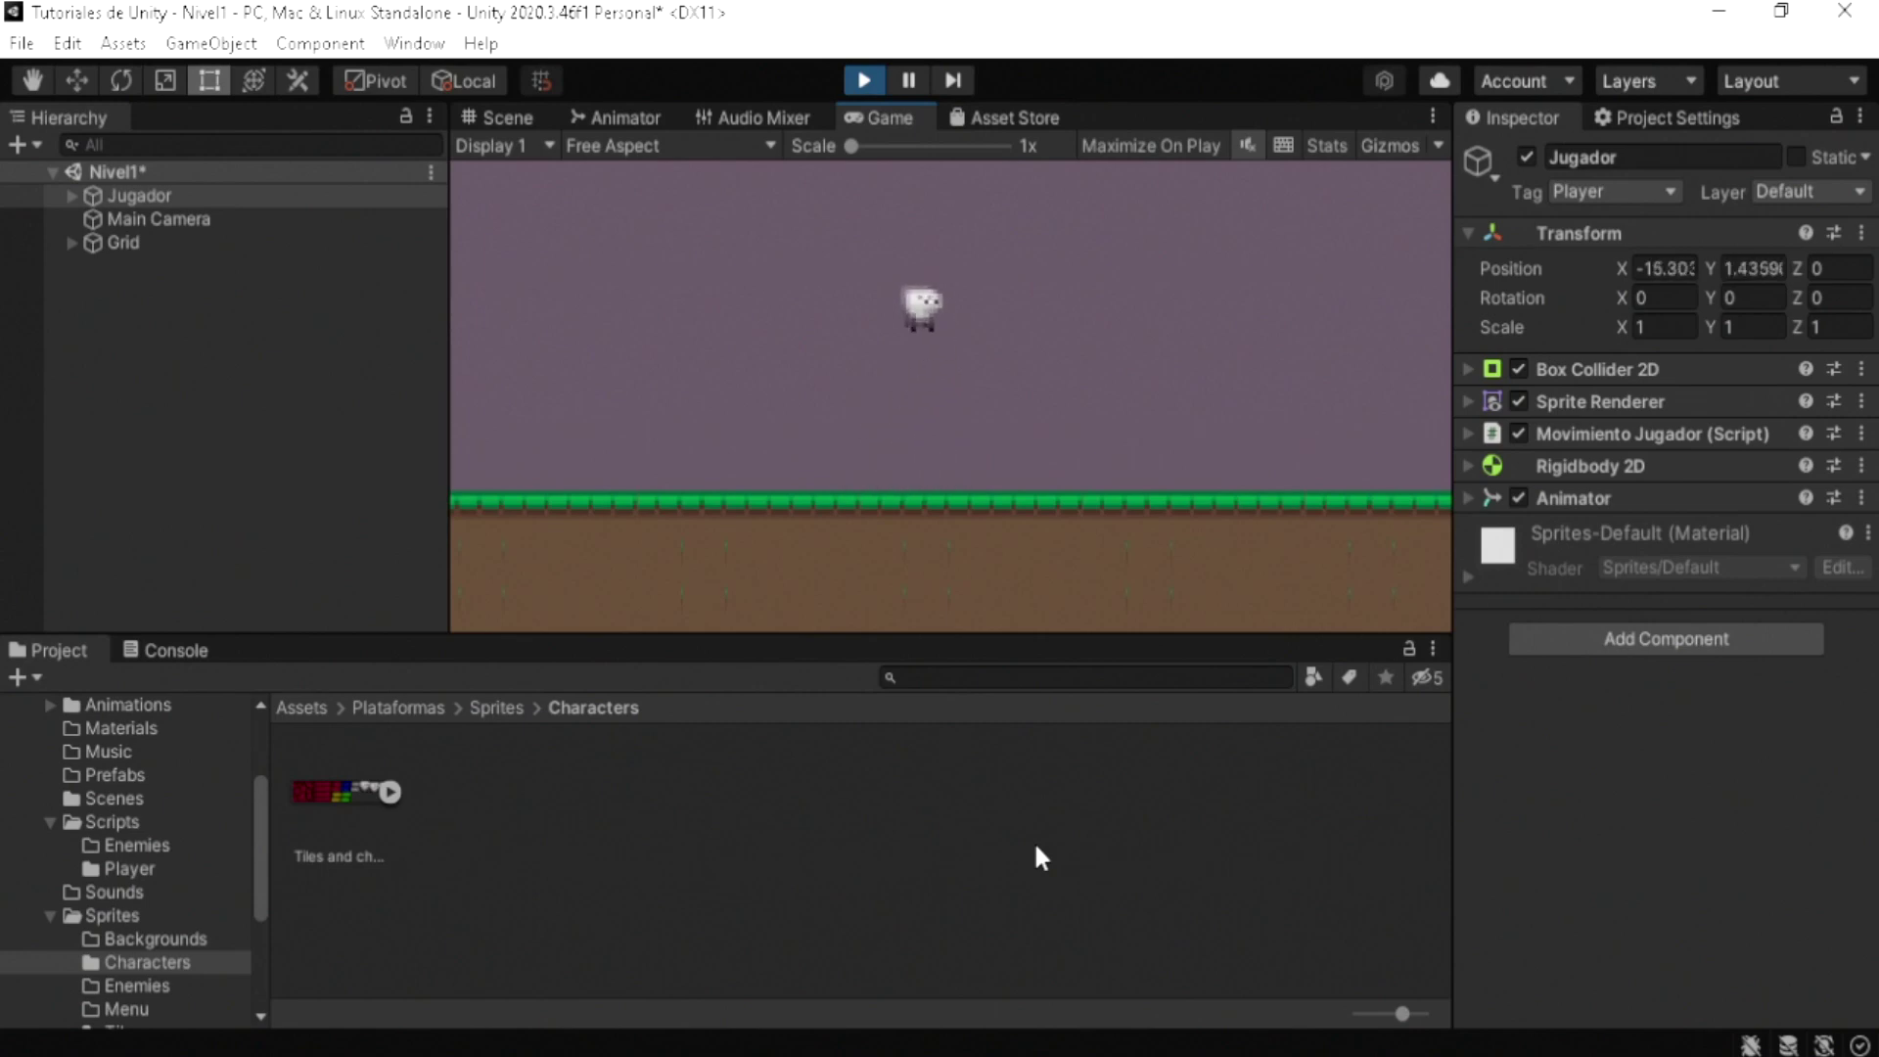
key(space)
key(Right)
key(Left)
key(space)
key(Right)
key(space)
key(Left)
key(space)
key(Right)
key(Left)
key(space)
key(Right)
key(Left)
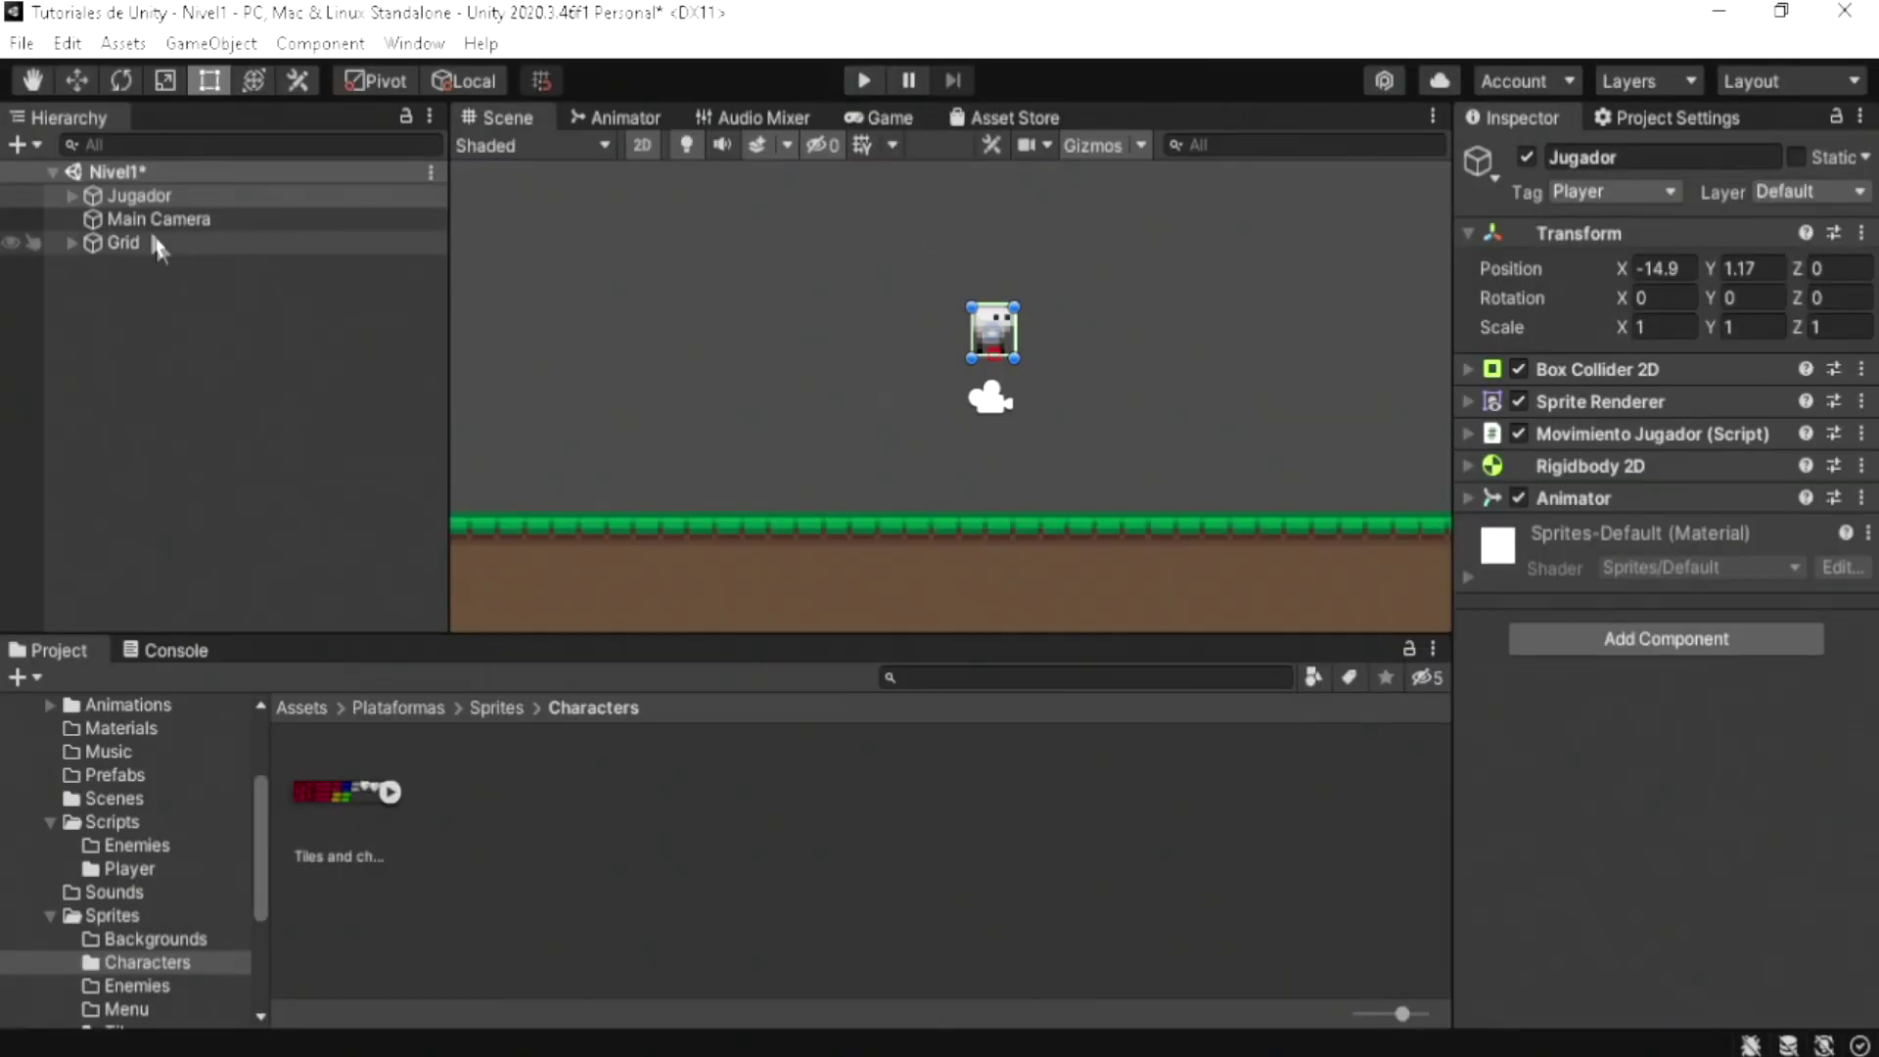
Step: Show Jugador's Animator parameter list and add an Idle trigger parameter
double_click(139, 193)
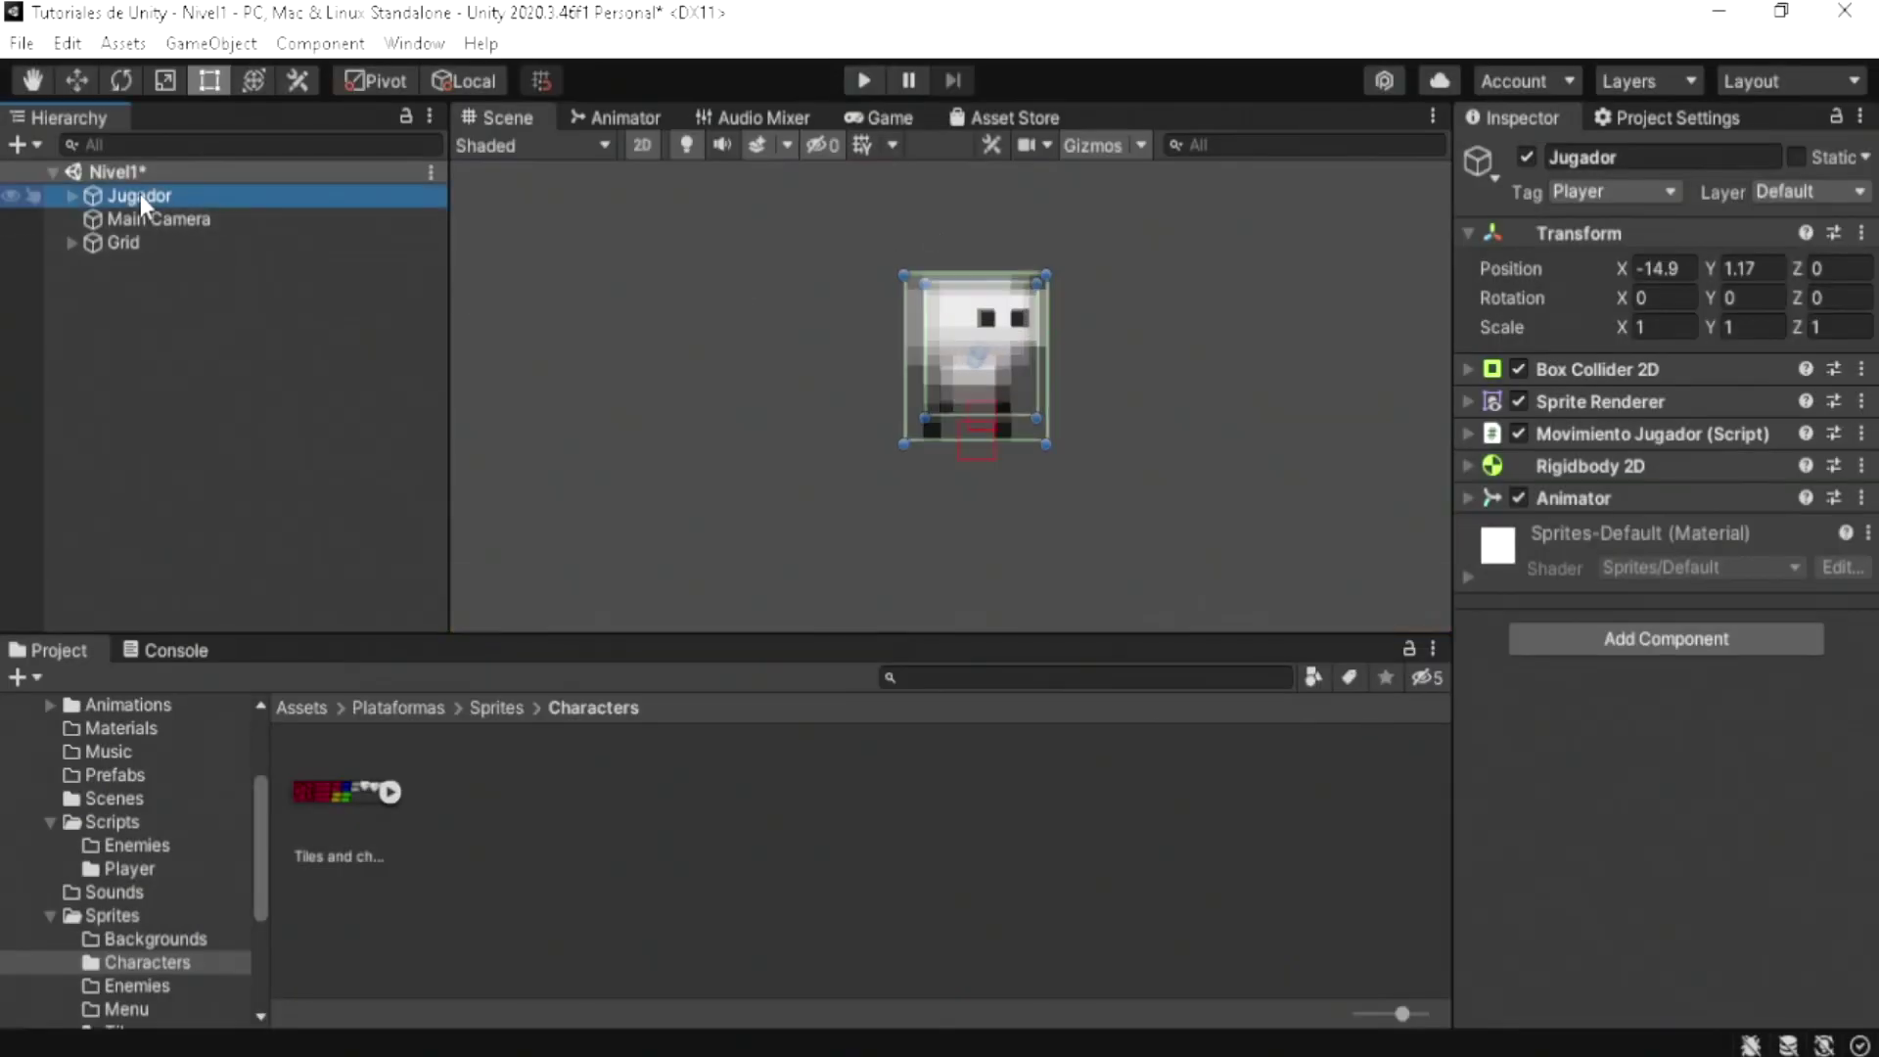
click(622, 115)
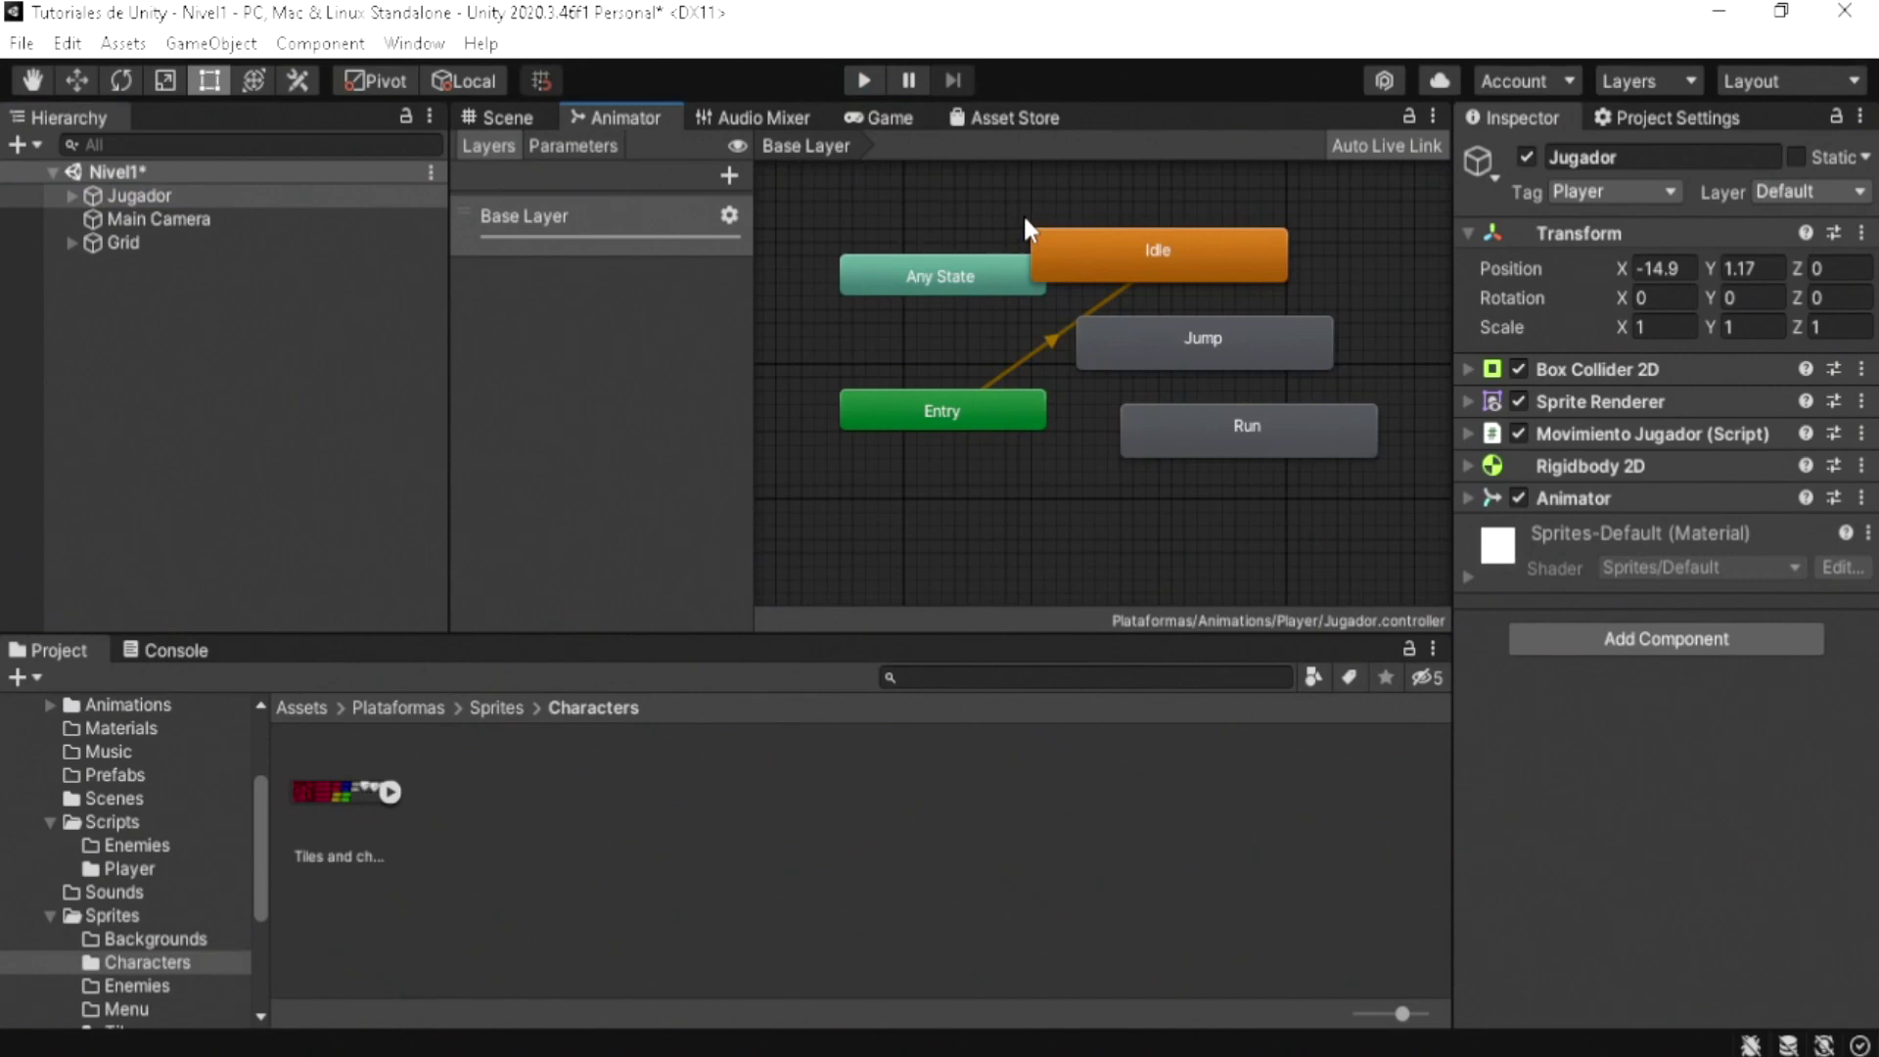
click(575, 144)
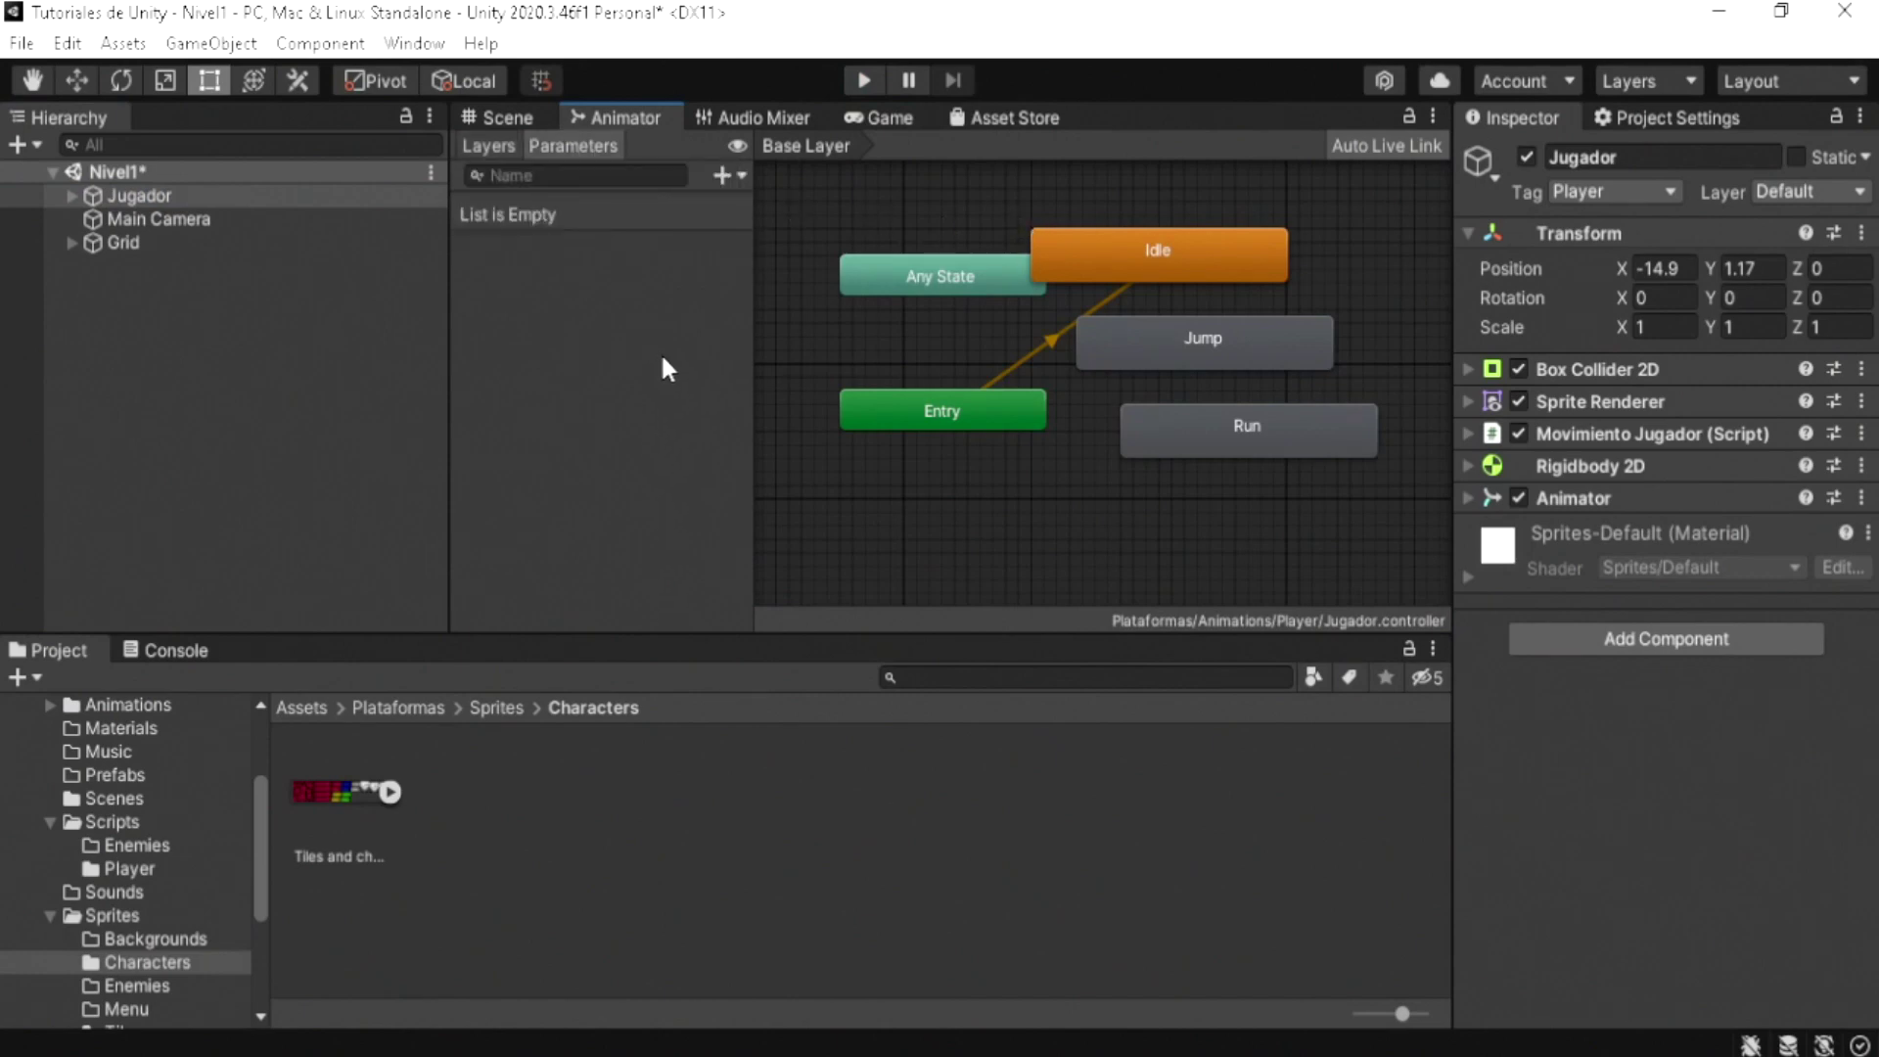
click(722, 175)
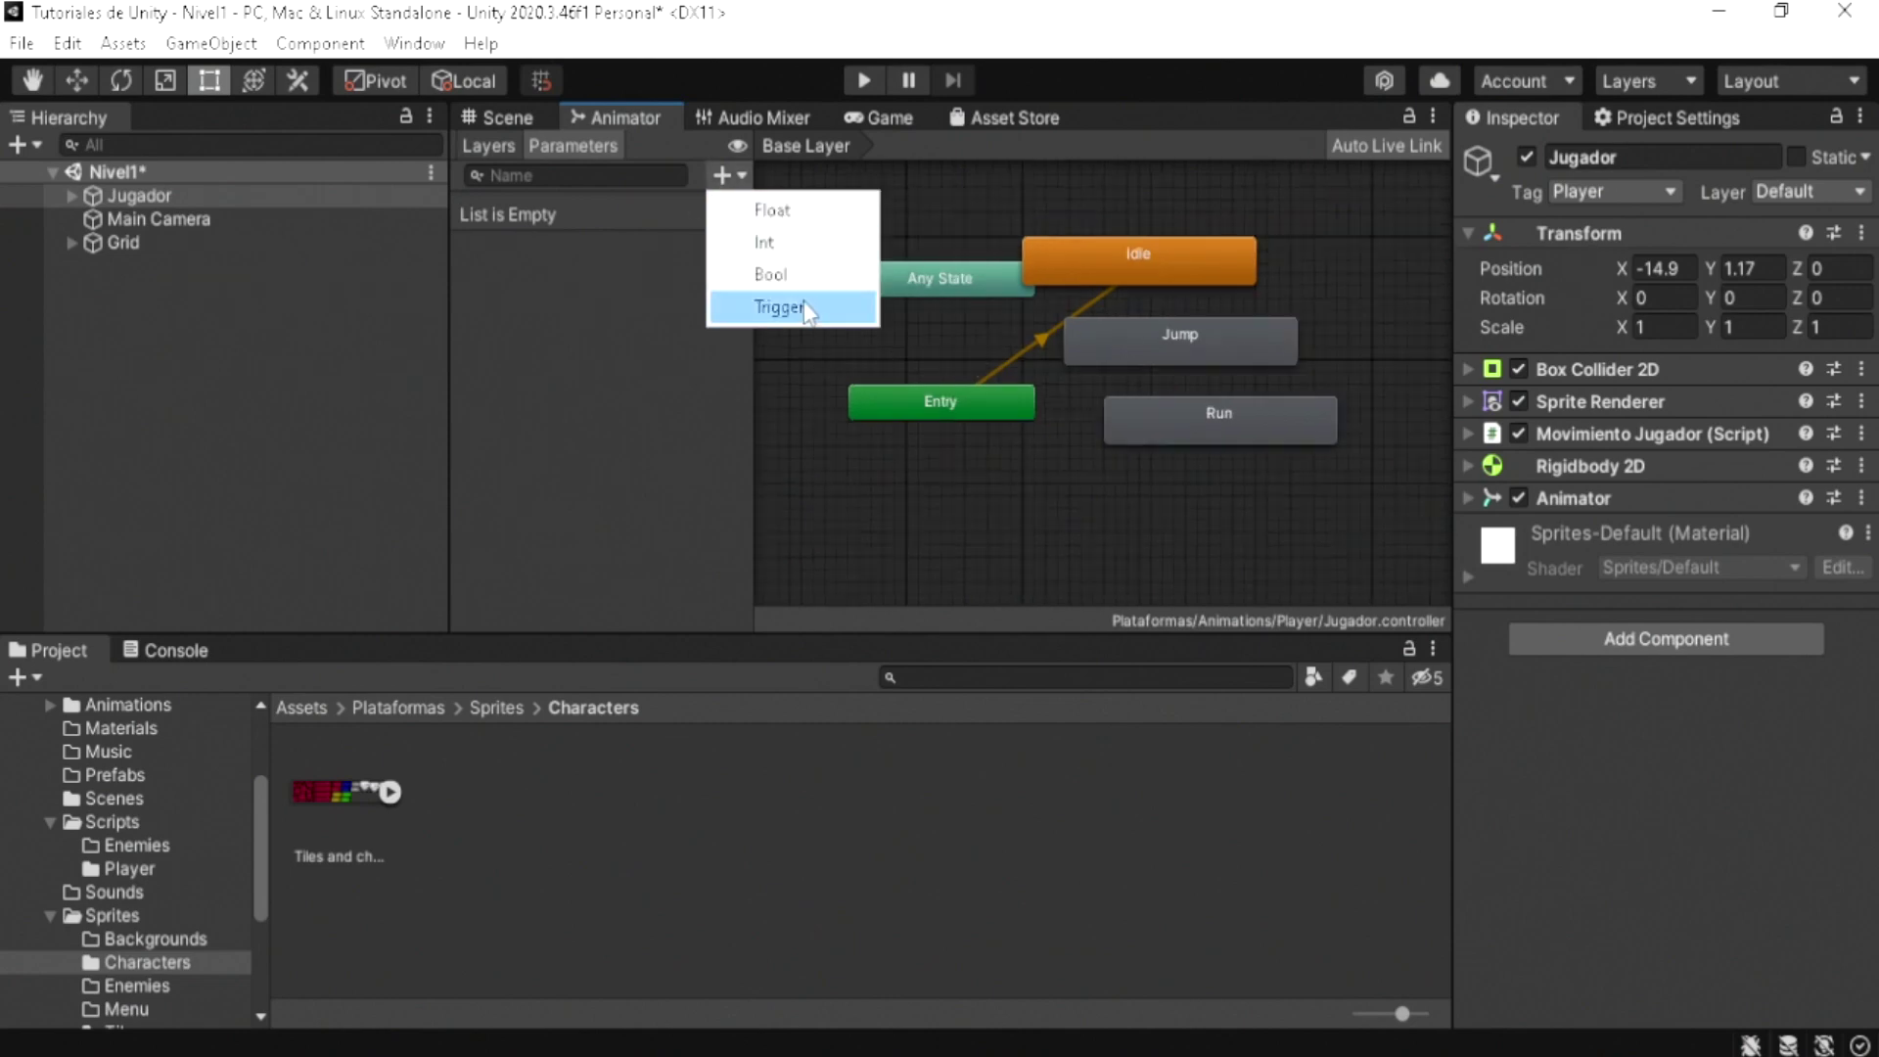
click(778, 307)
text(Idle)
key(Return)
Step: Add a Horizontal float parameter and an EnSuelo bool parameter
click(722, 176)
click(771, 209)
text(Horizontal)
key(Return)
click(722, 176)
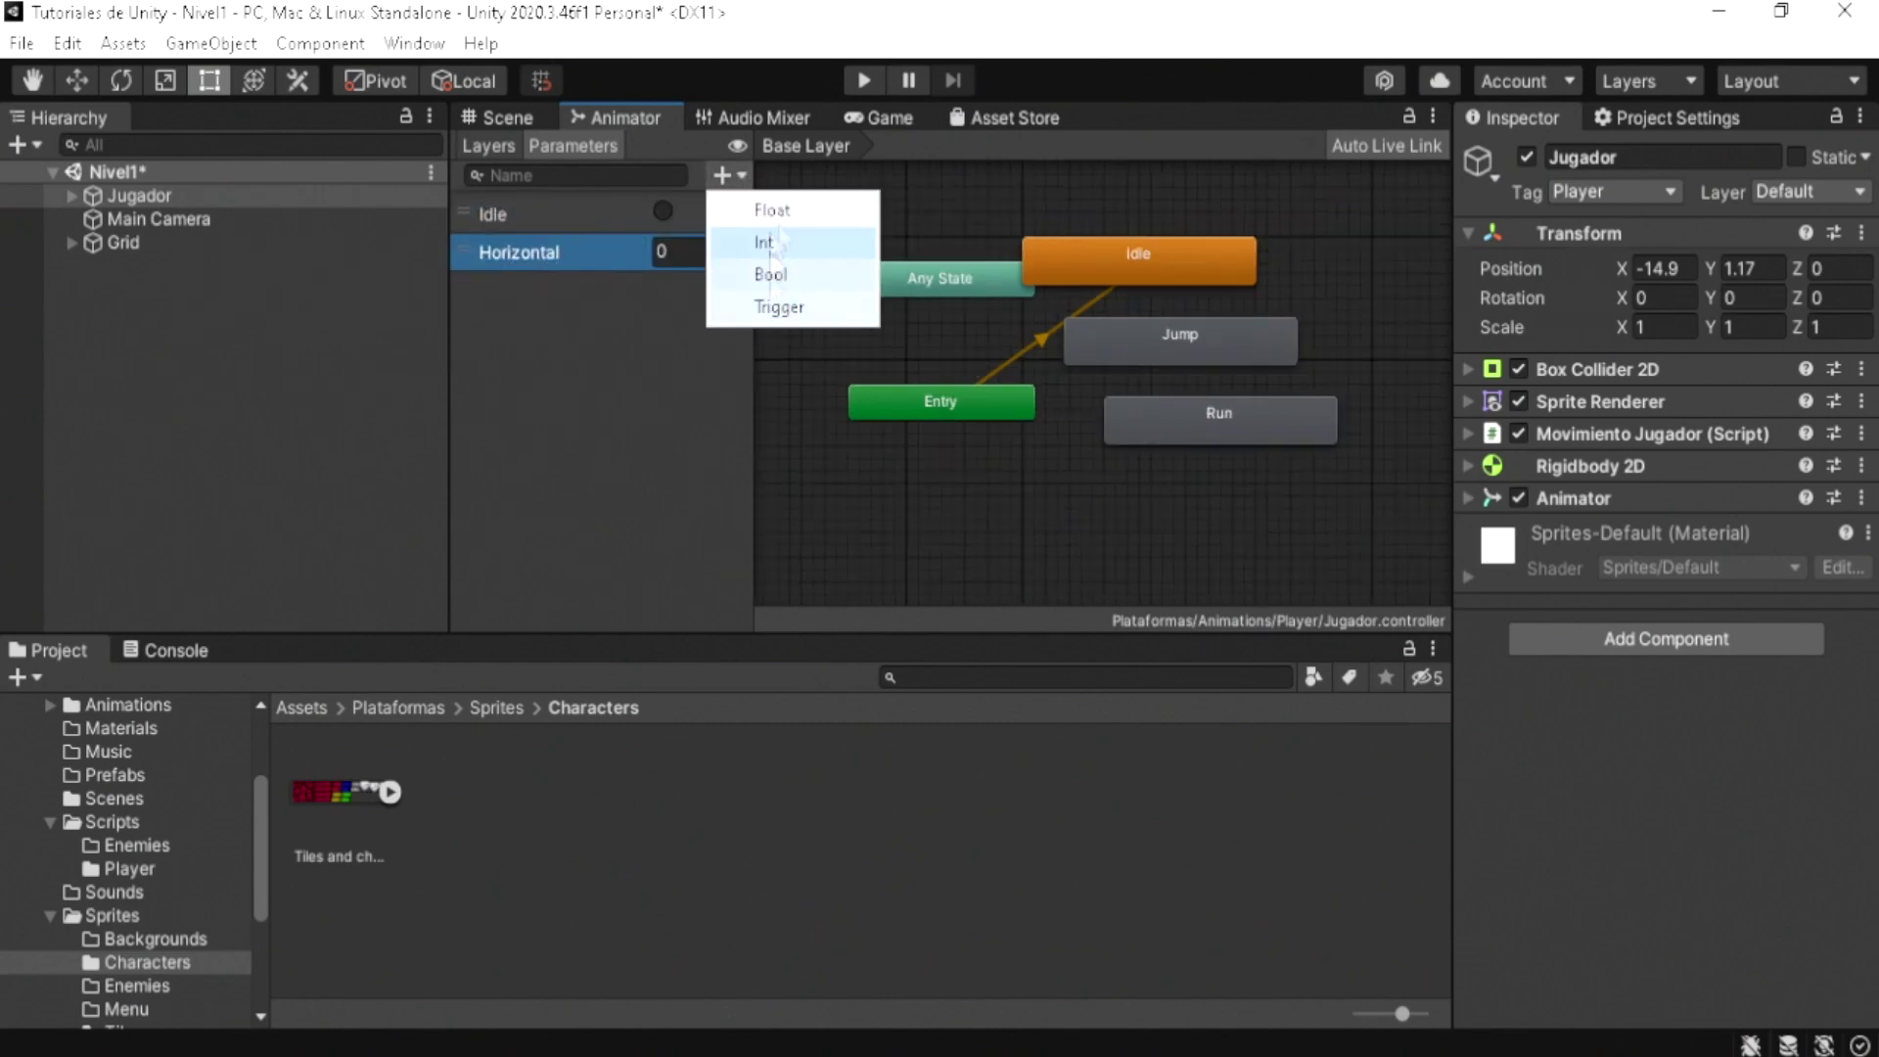
click(771, 272)
text(EnSuelo)
key(Return)
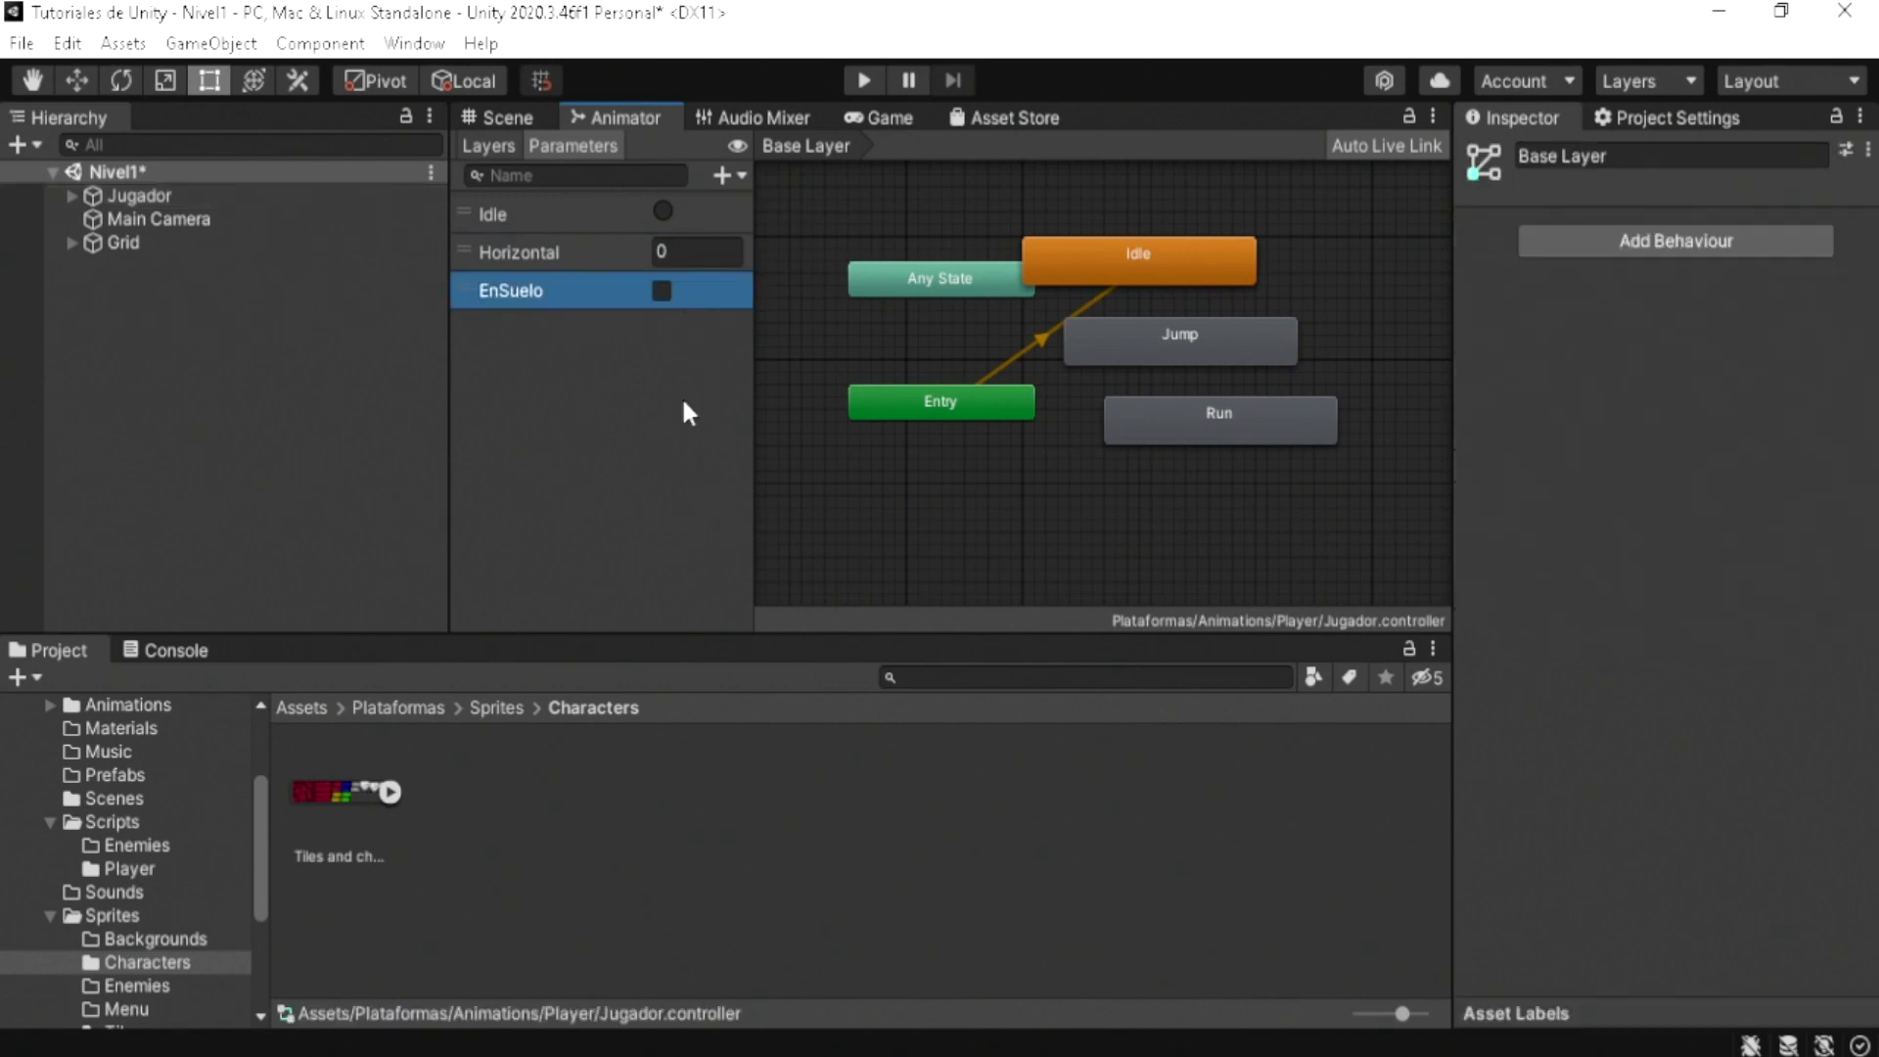
Step: Make transitions Idle→Jump, Idle→Run and Run→Jump
right_click(1039, 370)
click(1076, 397)
click(1174, 391)
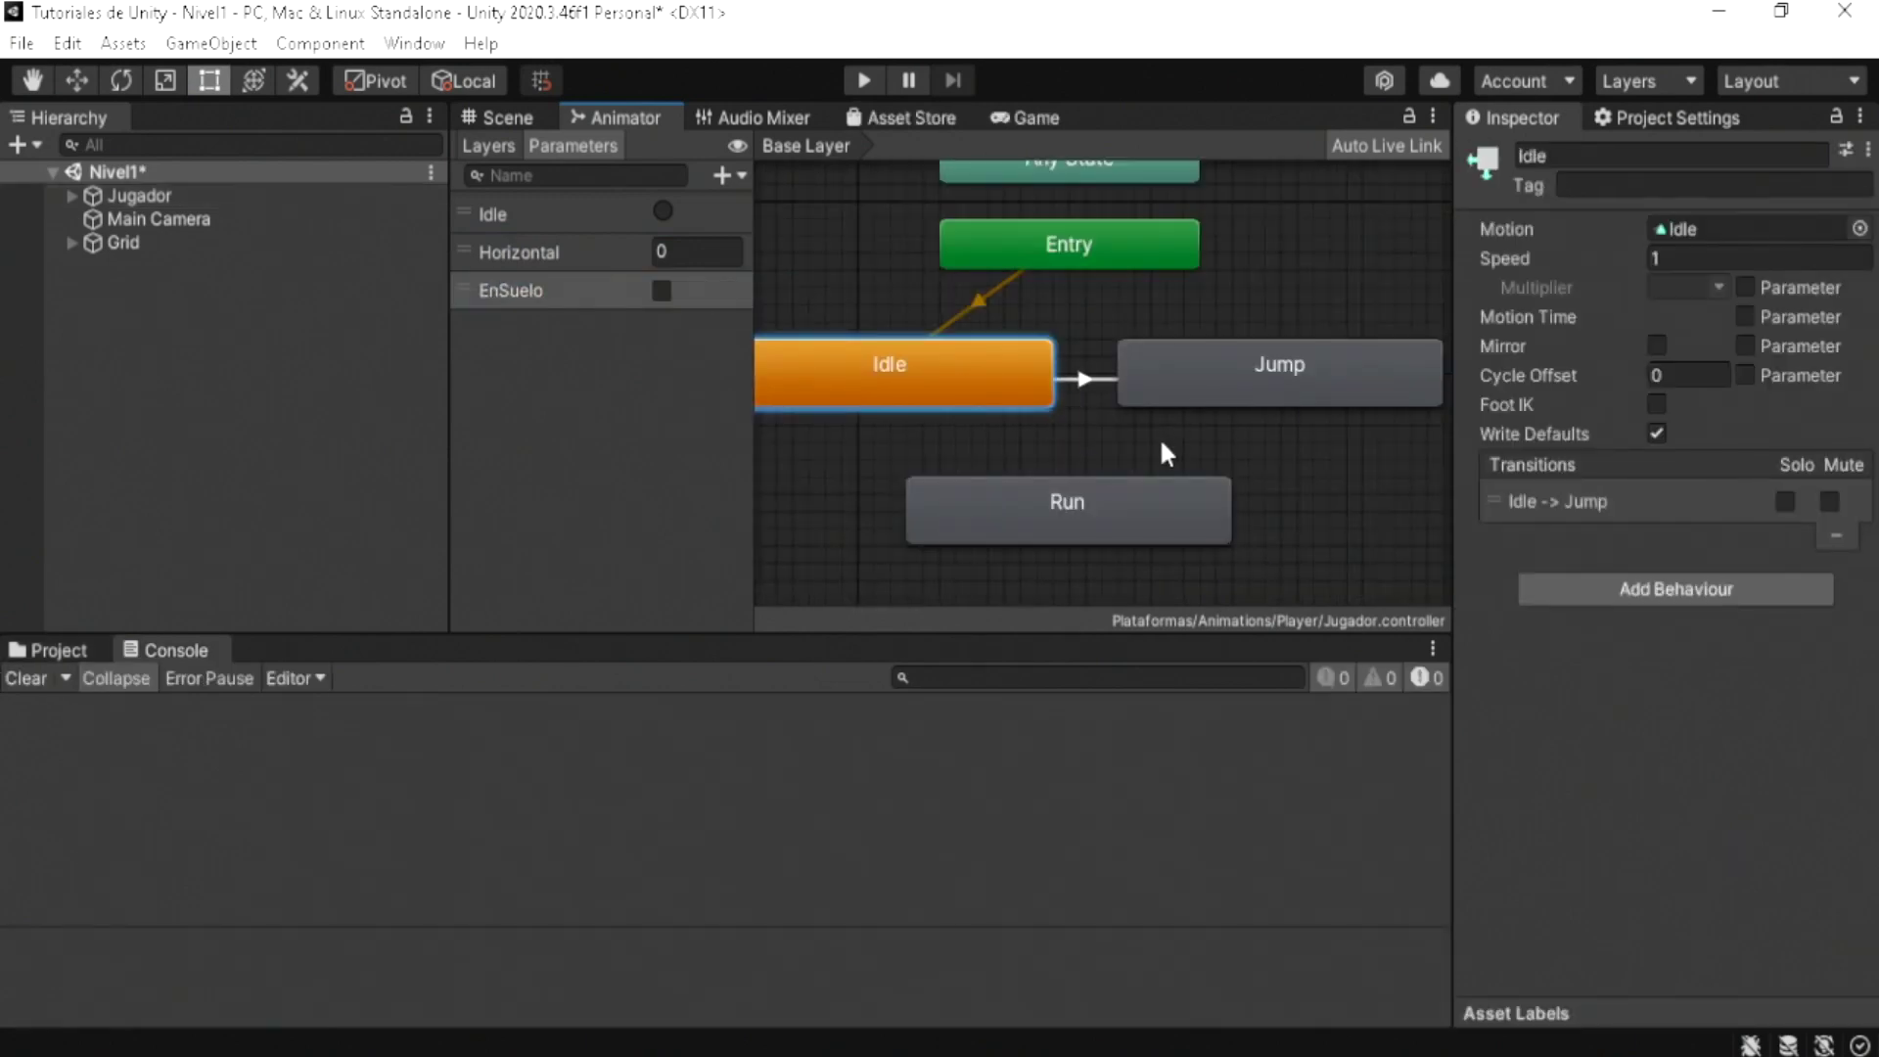
right_click(1029, 398)
click(1068, 415)
click(1032, 519)
right_click(1189, 493)
click(1231, 506)
click(1258, 393)
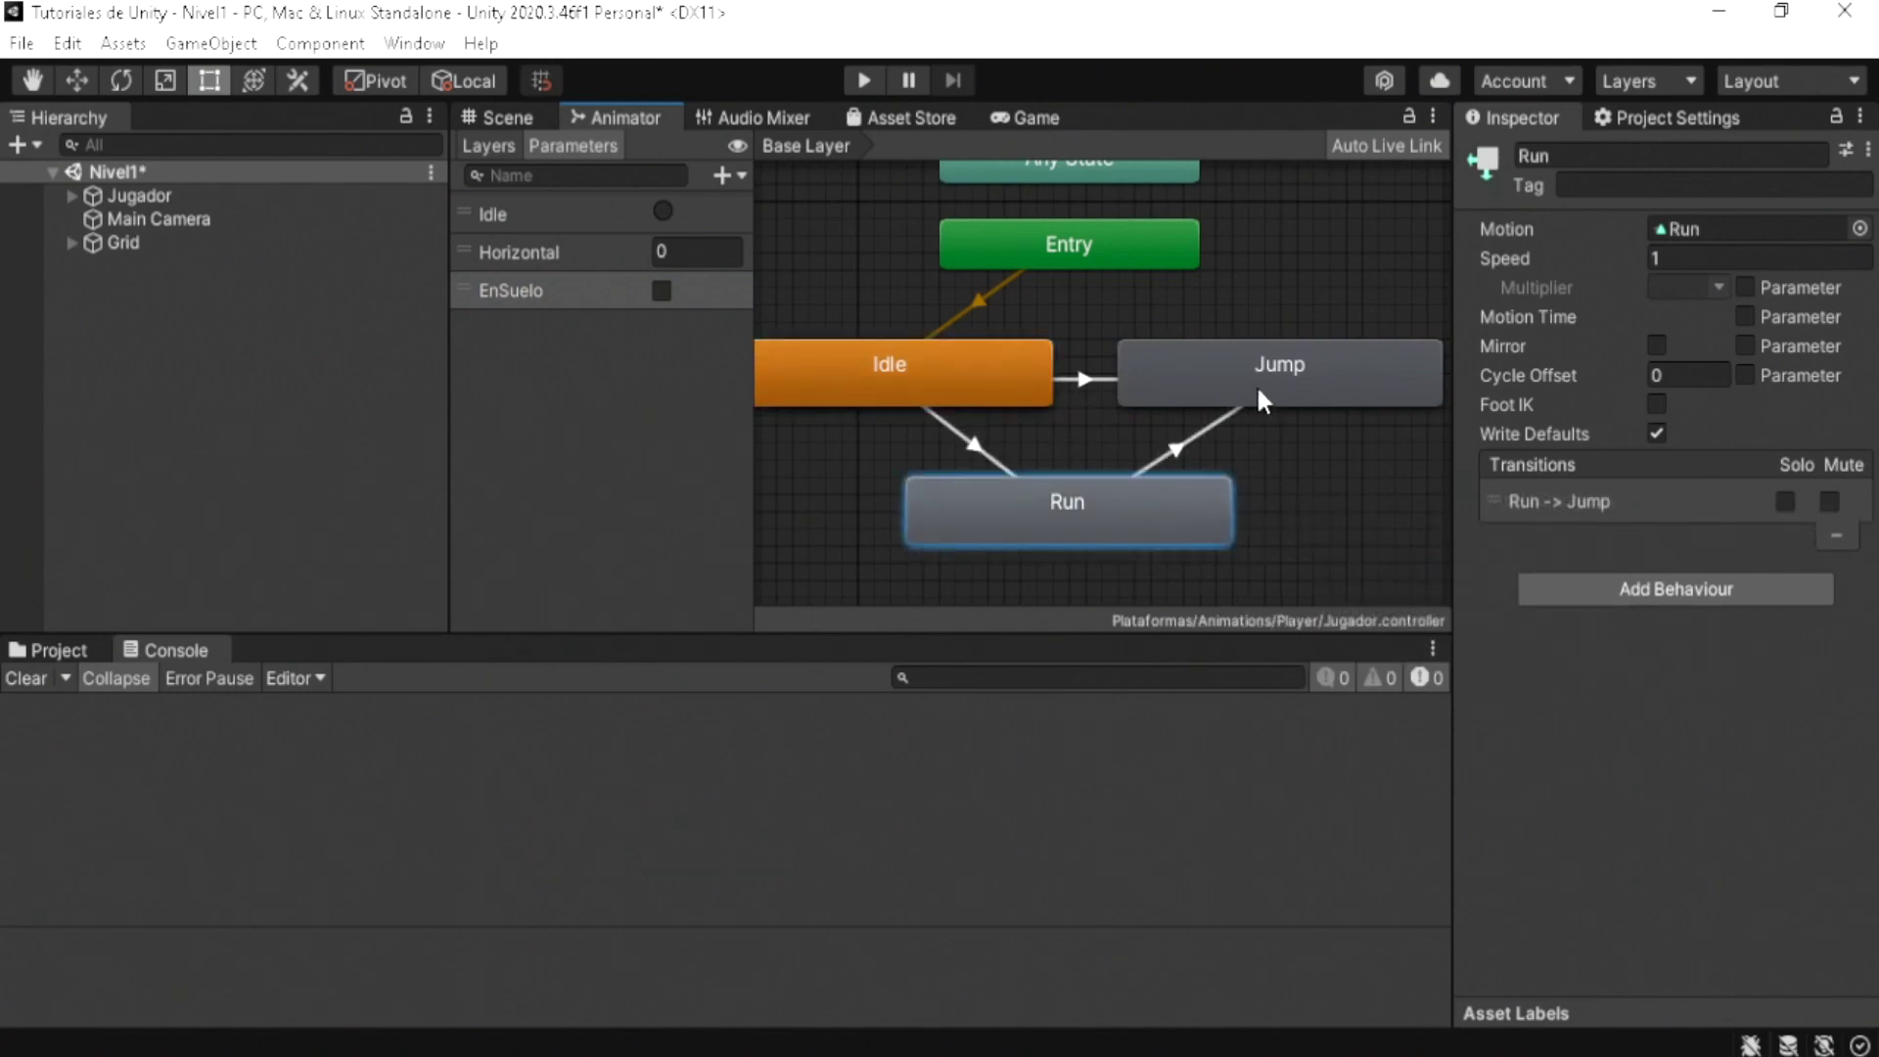
Step: Make transitions Jump→Run, Run→Idle and Jump→Idle
right_click(1259, 393)
click(1282, 407)
click(981, 503)
right_click(971, 497)
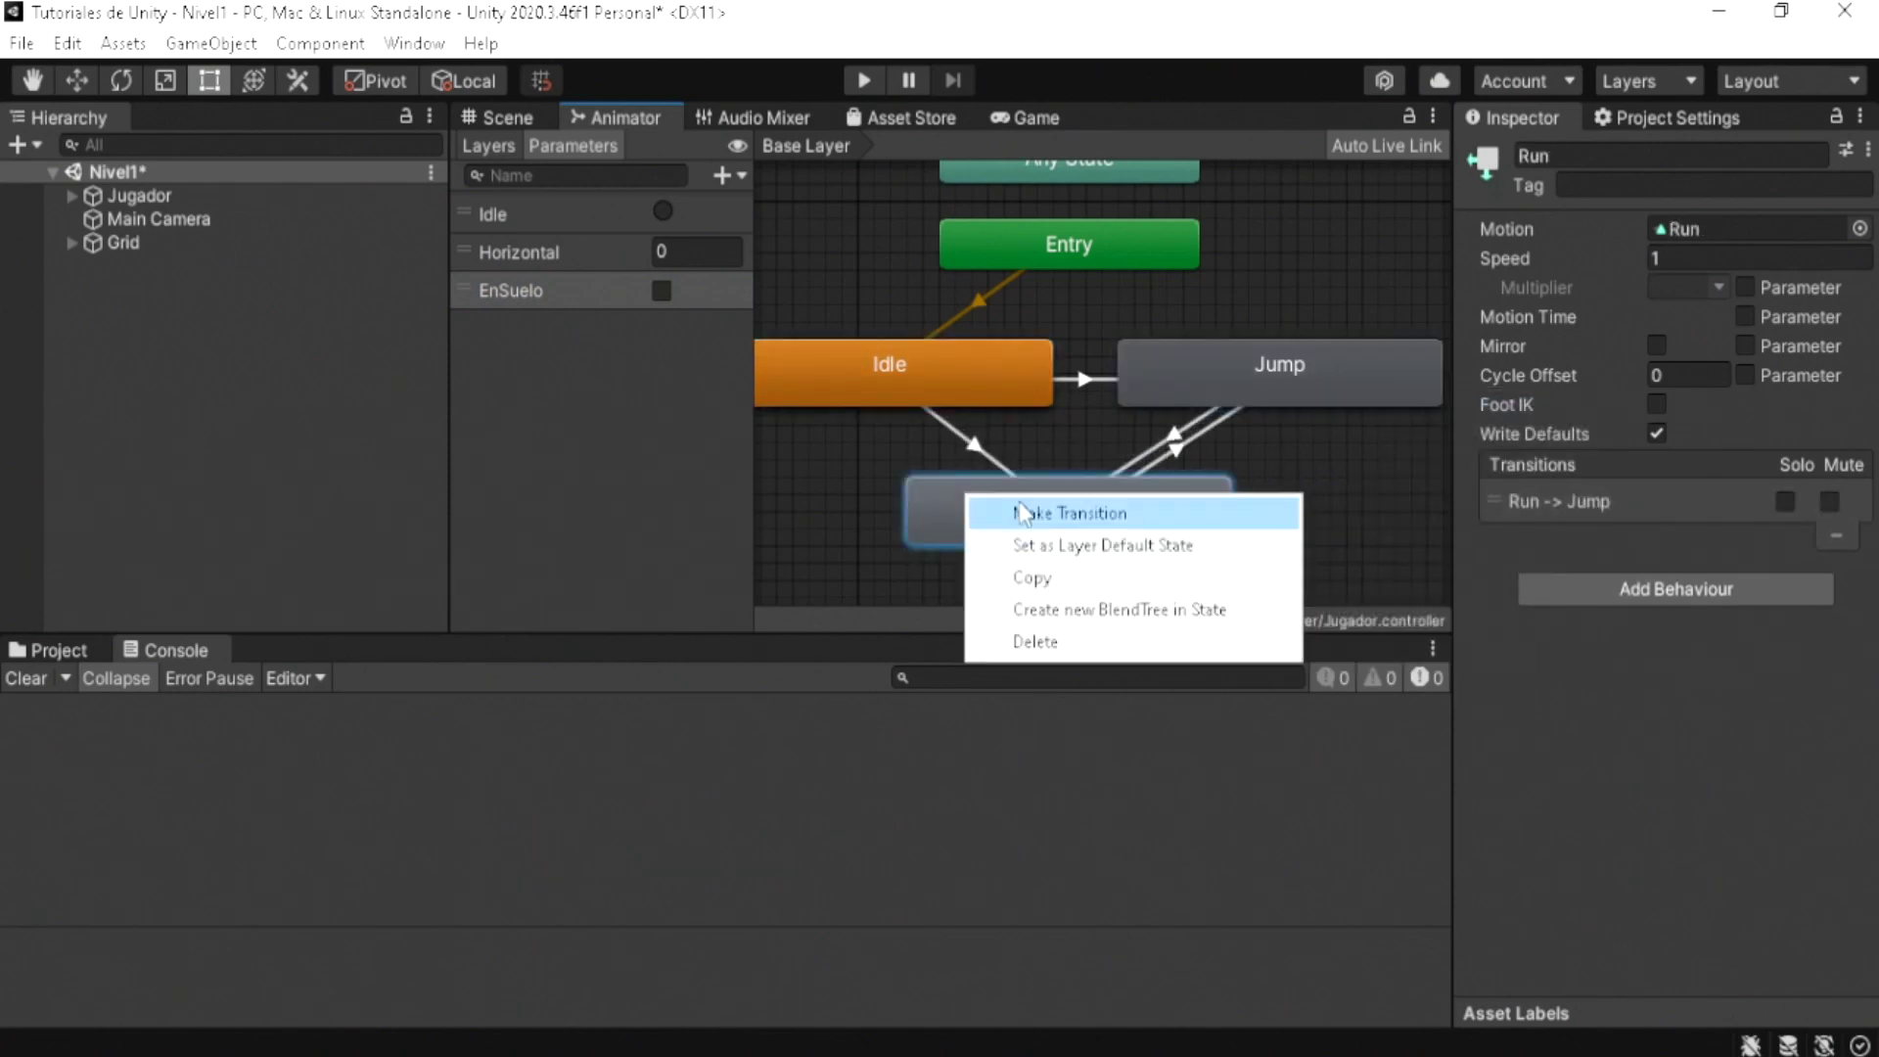
click(1020, 511)
click(1018, 379)
right_click(1205, 392)
click(1235, 409)
click(1002, 384)
Step: Inspect the Idle and Jump states and select the Idle→Jump transition
click(1292, 468)
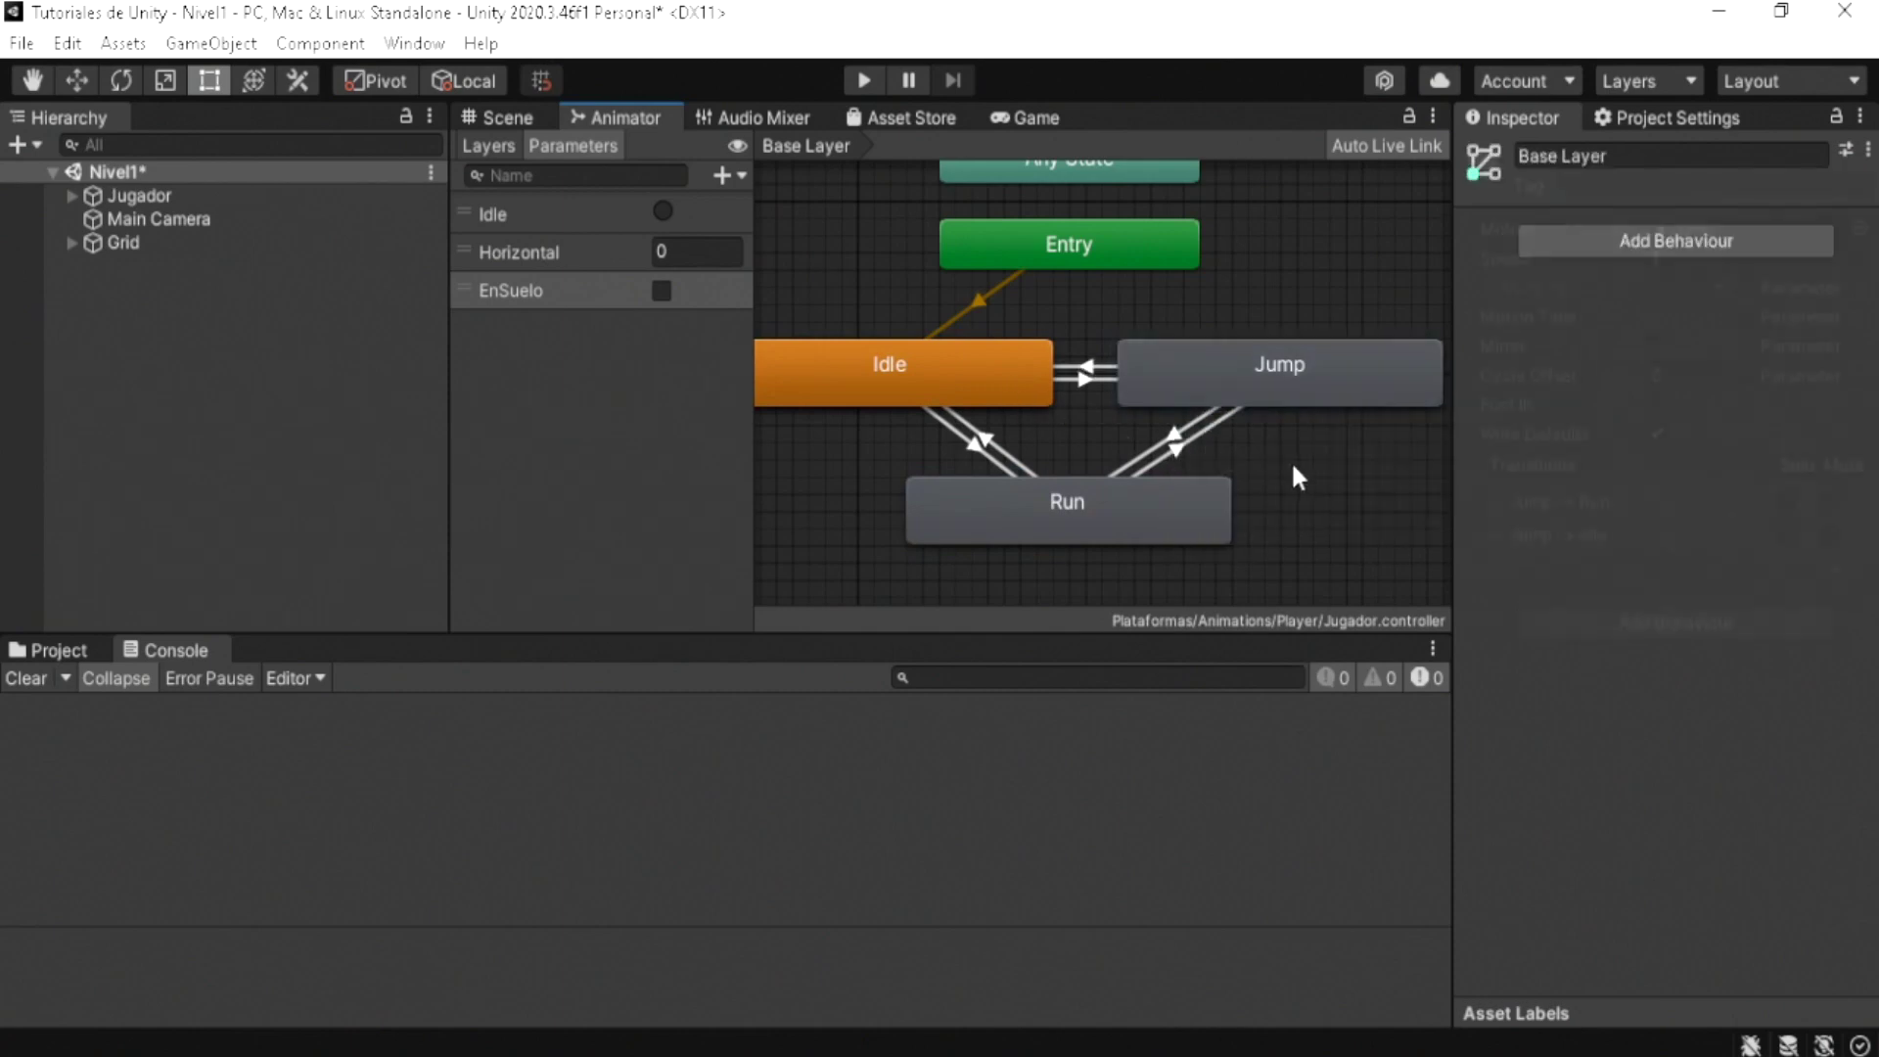
click(976, 382)
click(1203, 396)
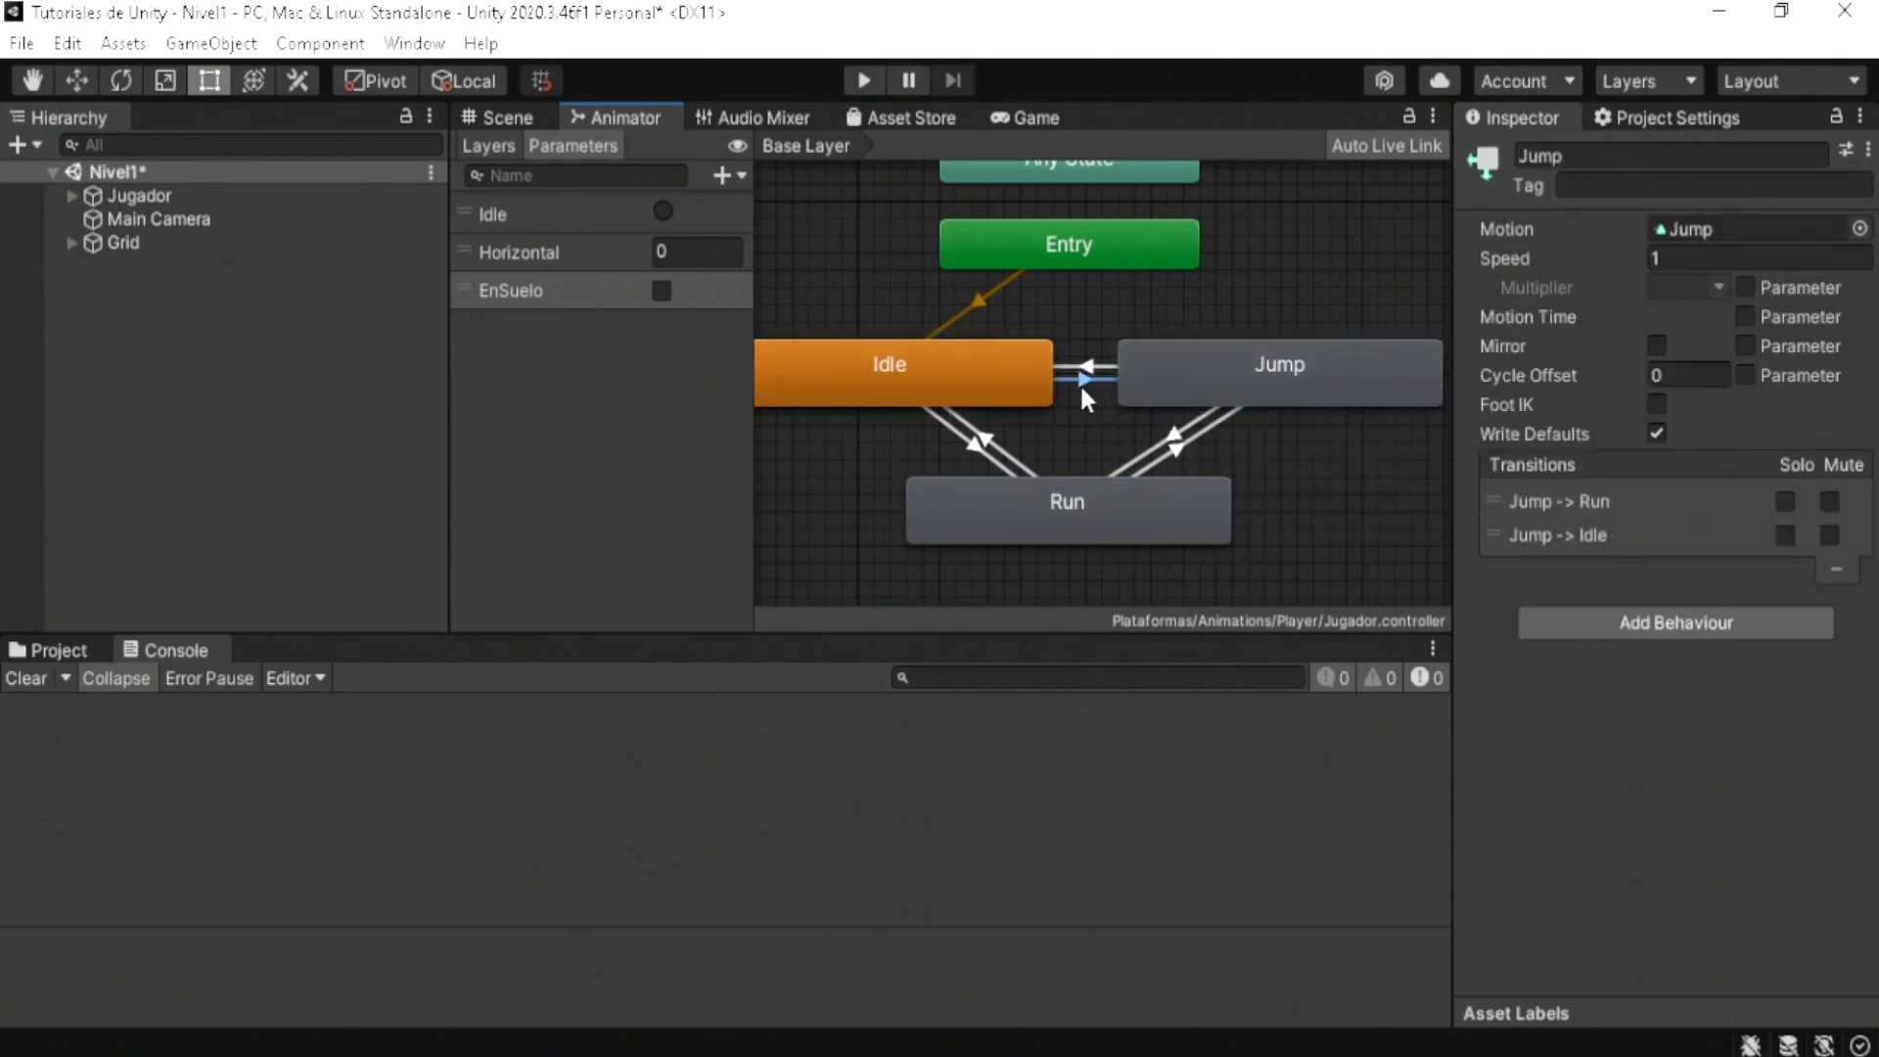
click(1078, 382)
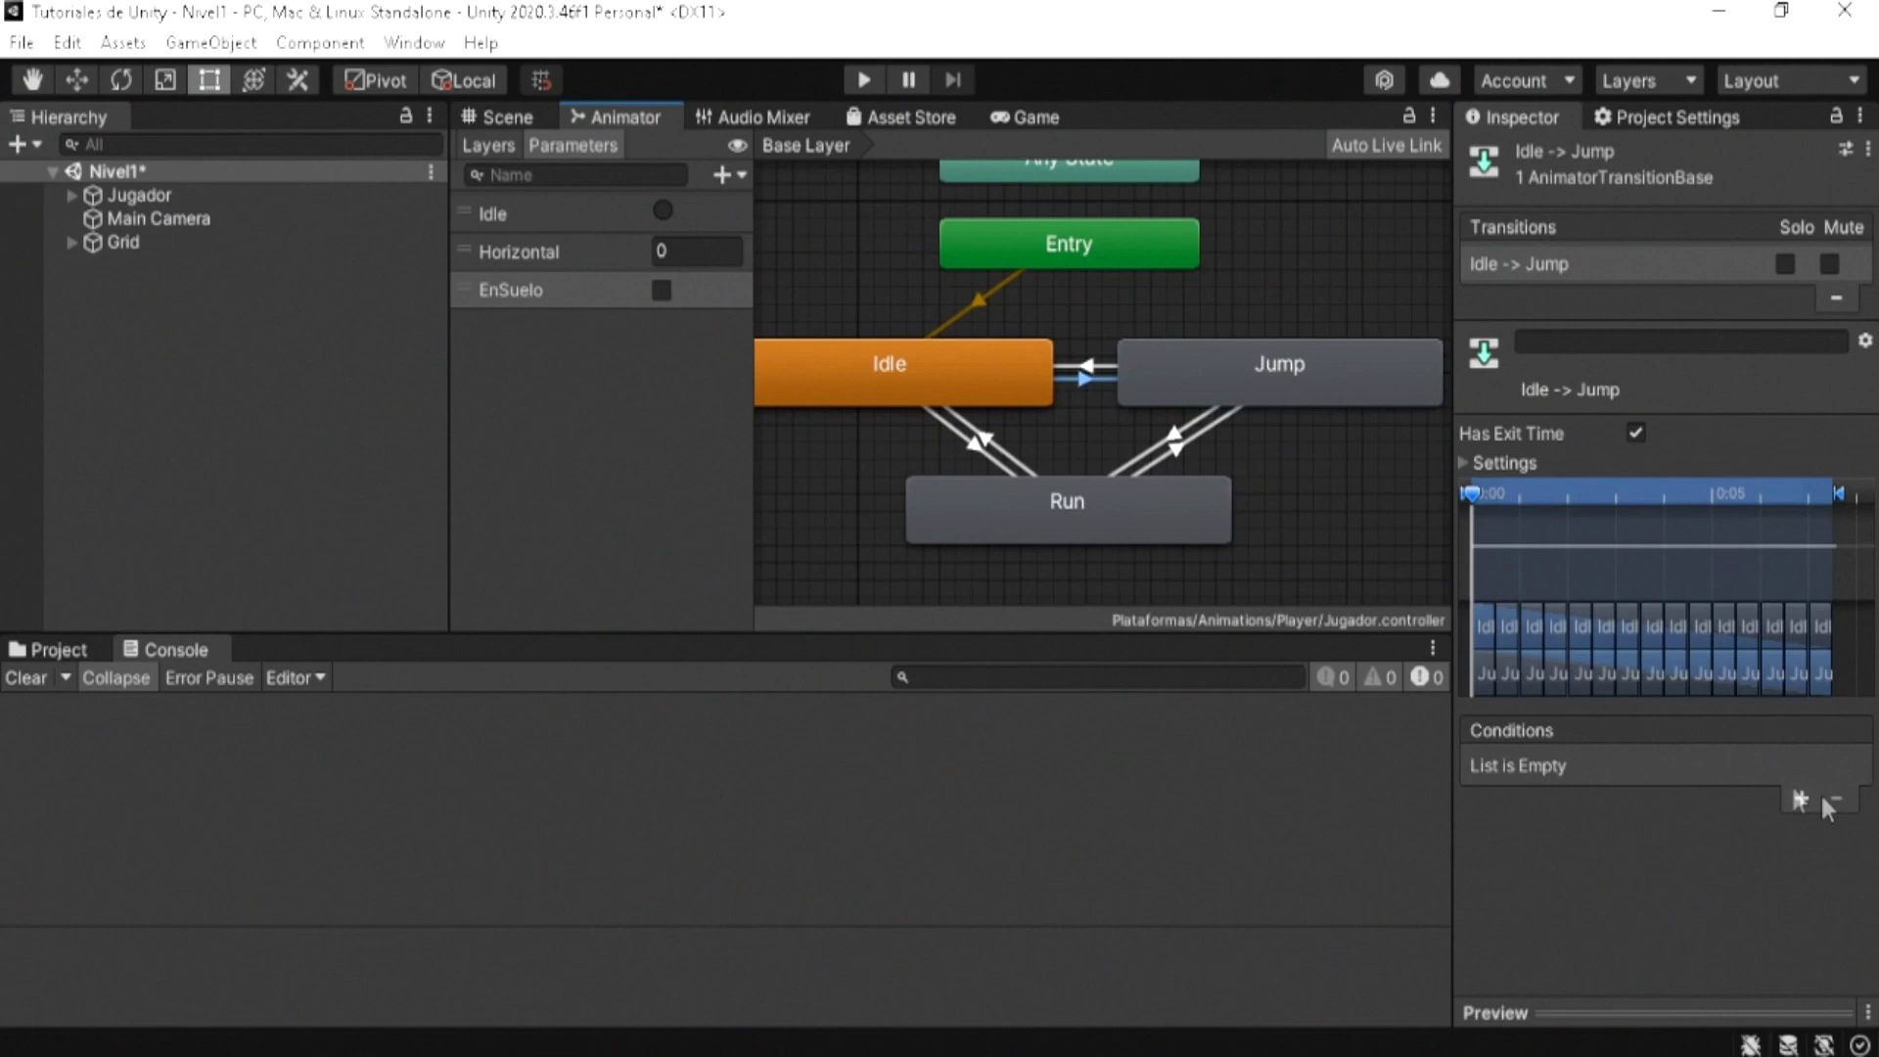
Step: Make the Idle→Jump transition require EnSuelo to be false
click(1796, 800)
click(1573, 768)
click(1549, 907)
click(1728, 765)
click(1734, 829)
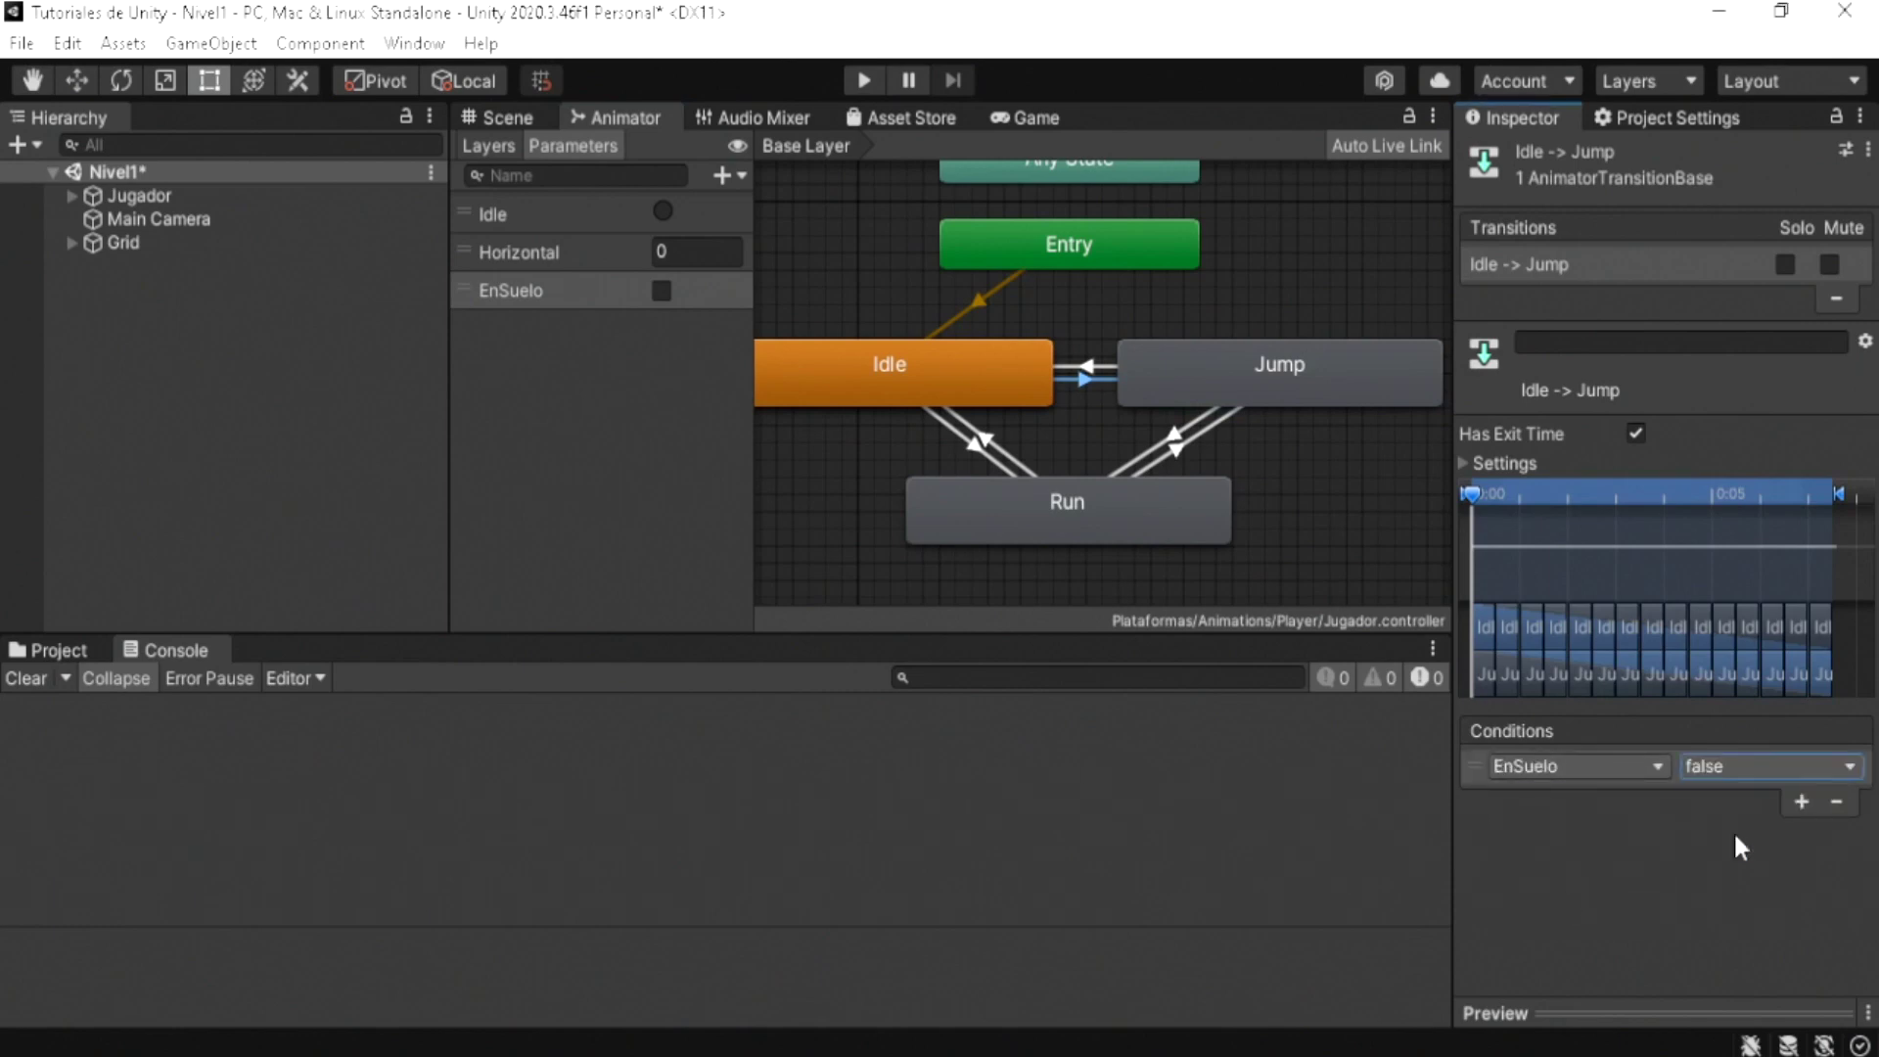
Step: Make the Jump→Idle transition require EnSuelo to be true
click(1258, 392)
click(1045, 364)
click(1102, 366)
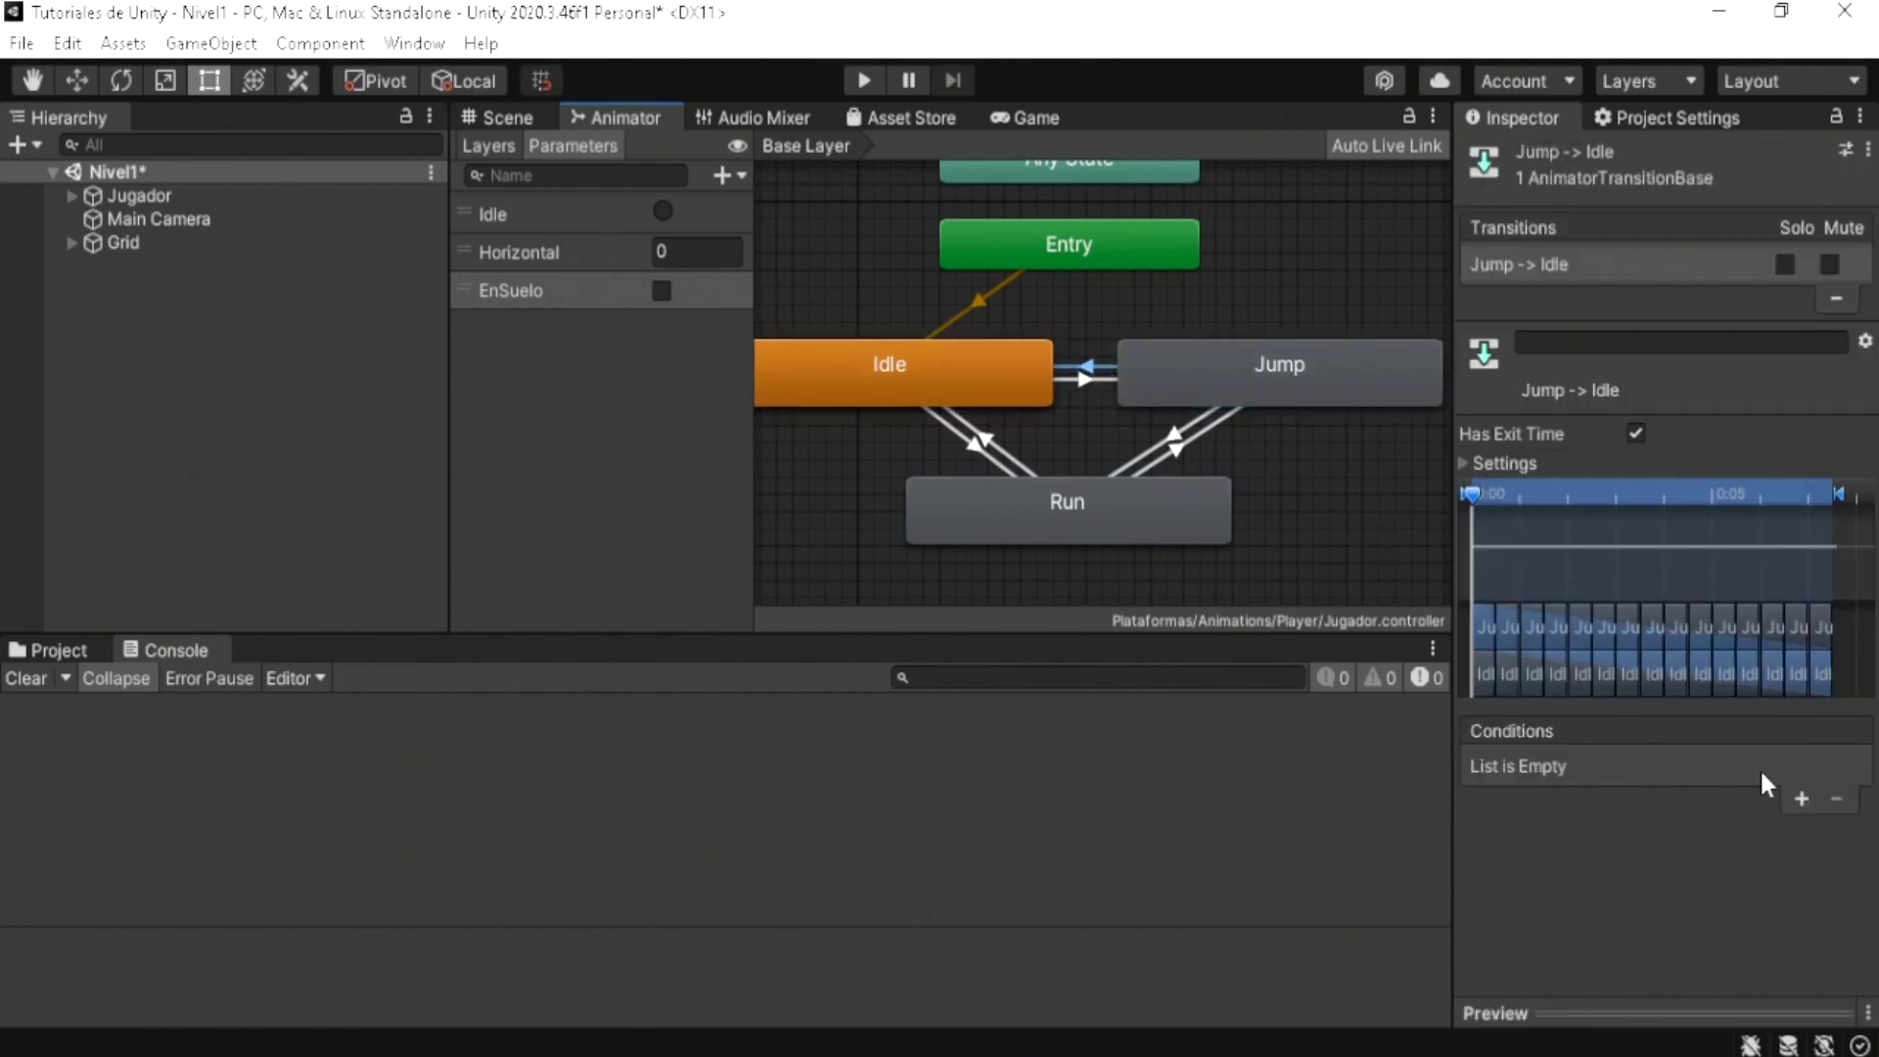
click(1800, 798)
click(1569, 765)
click(1541, 910)
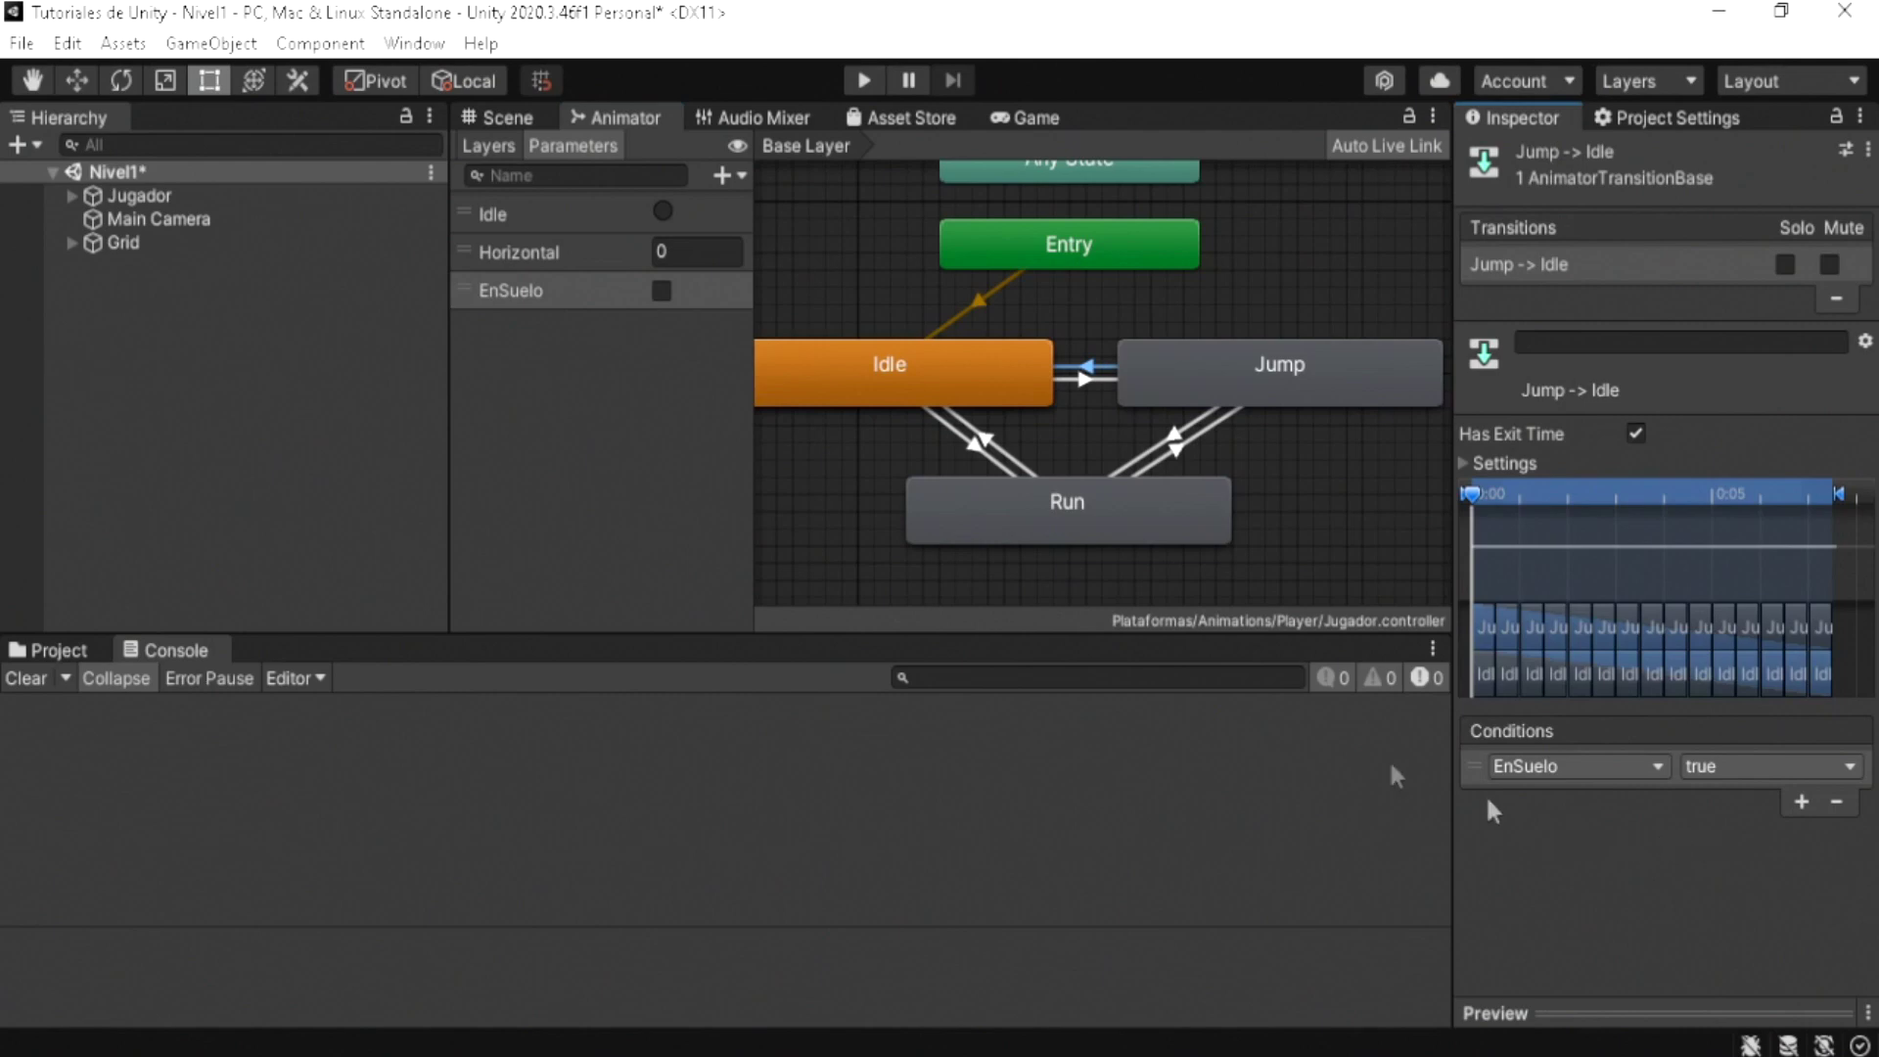
Step: Give Idle→Run conditions EnSuelo true and Horizontal greater than 0.11
click(908, 400)
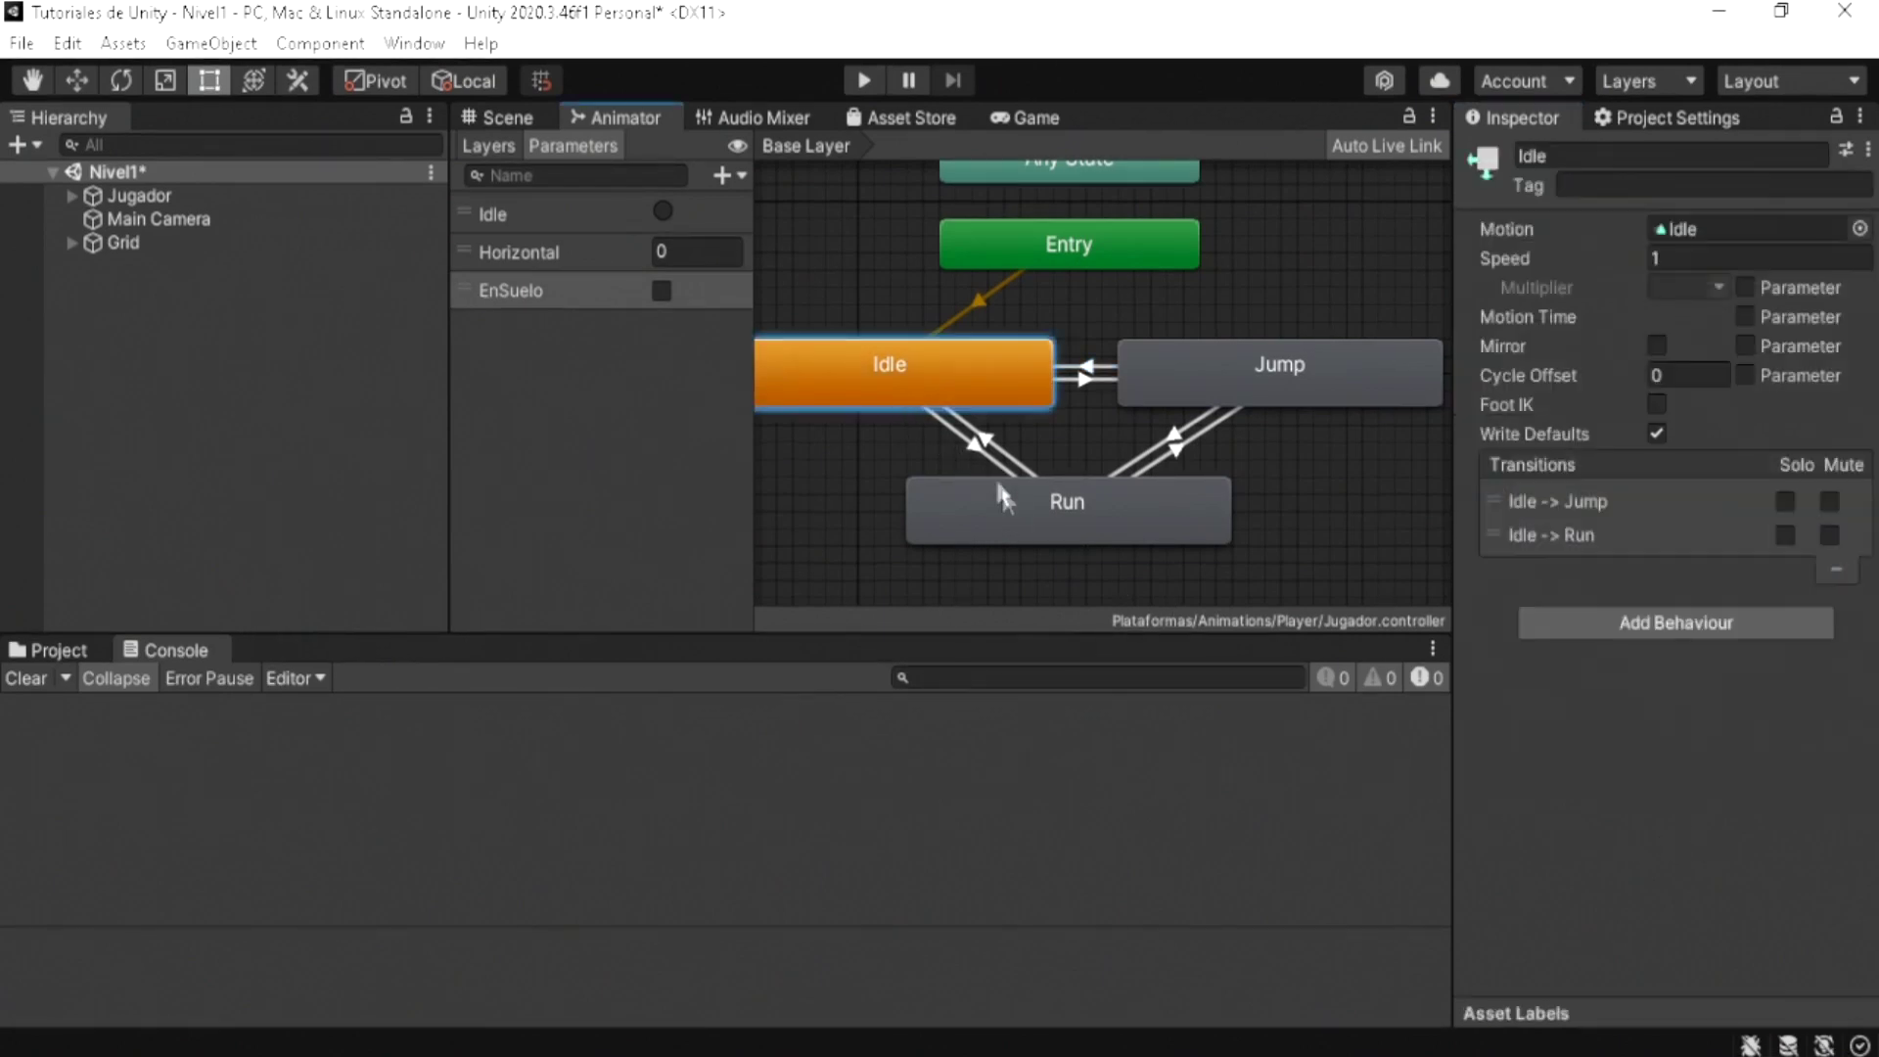
click(1013, 507)
click(997, 465)
click(1801, 801)
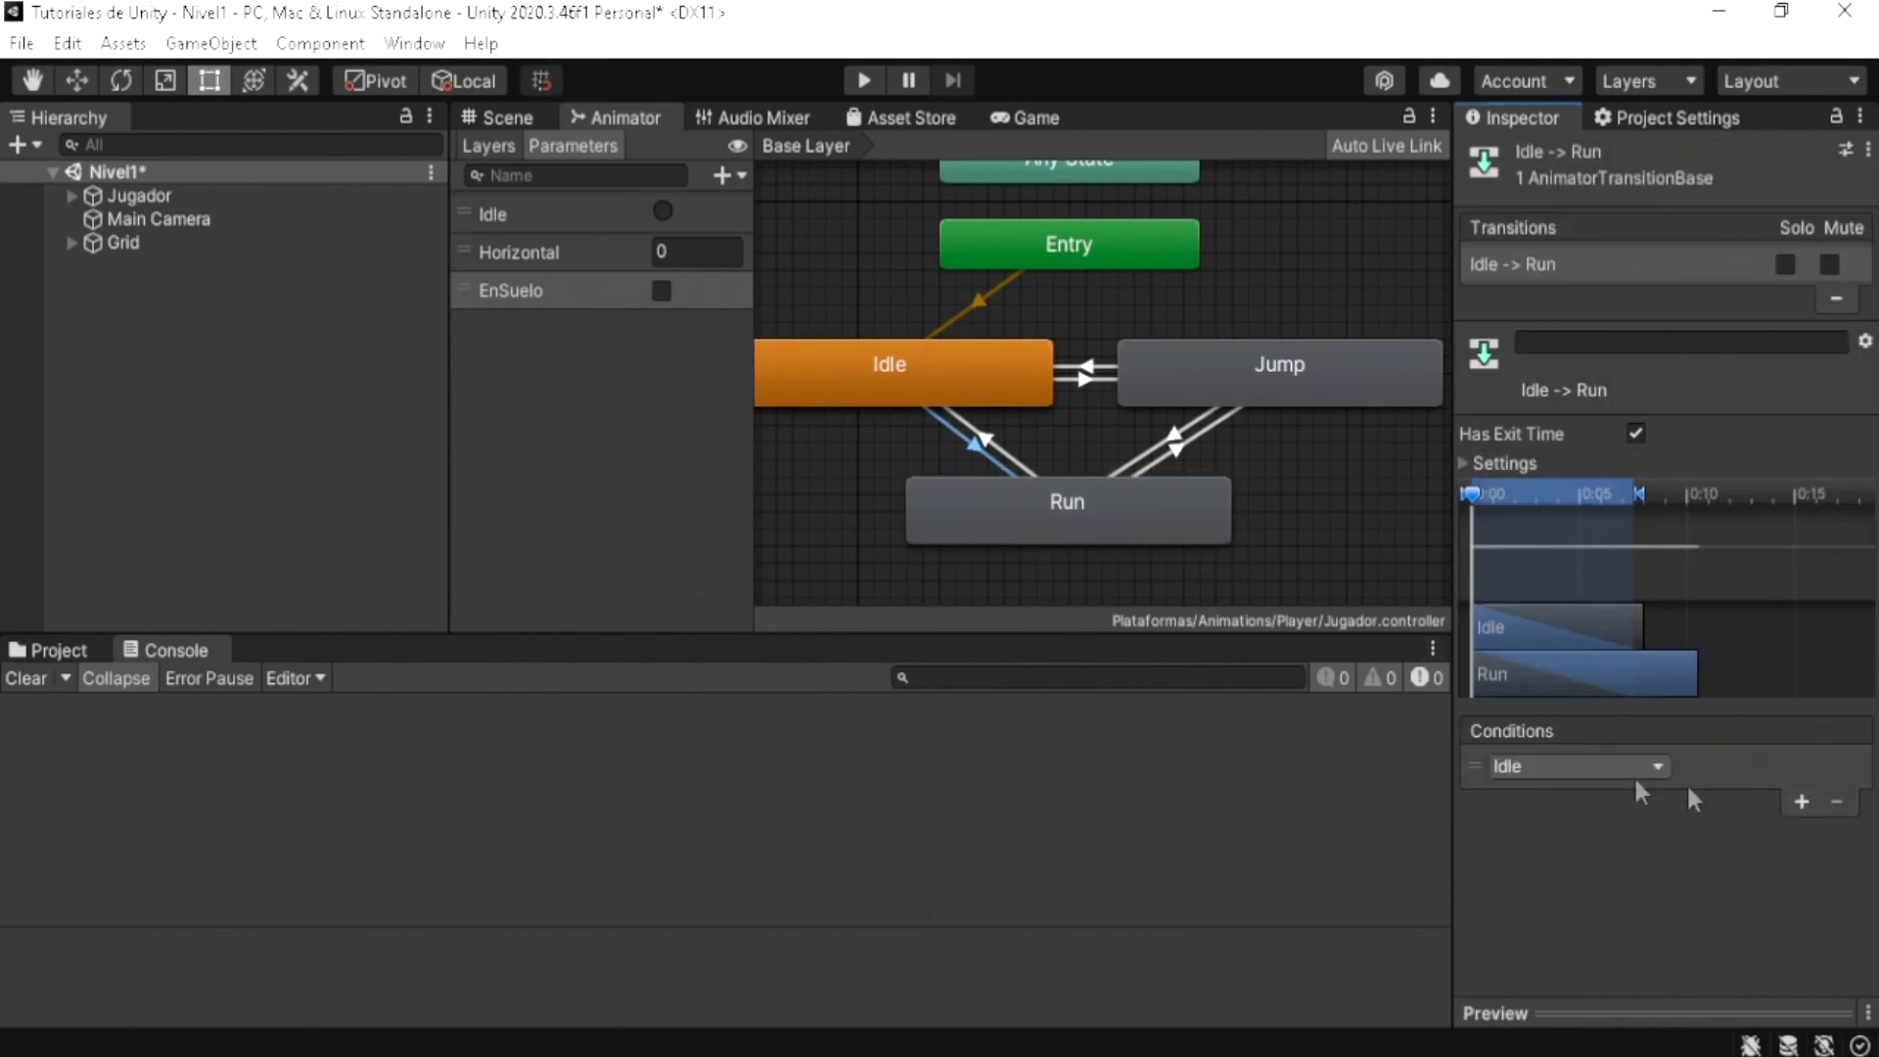
click(1565, 767)
click(1541, 911)
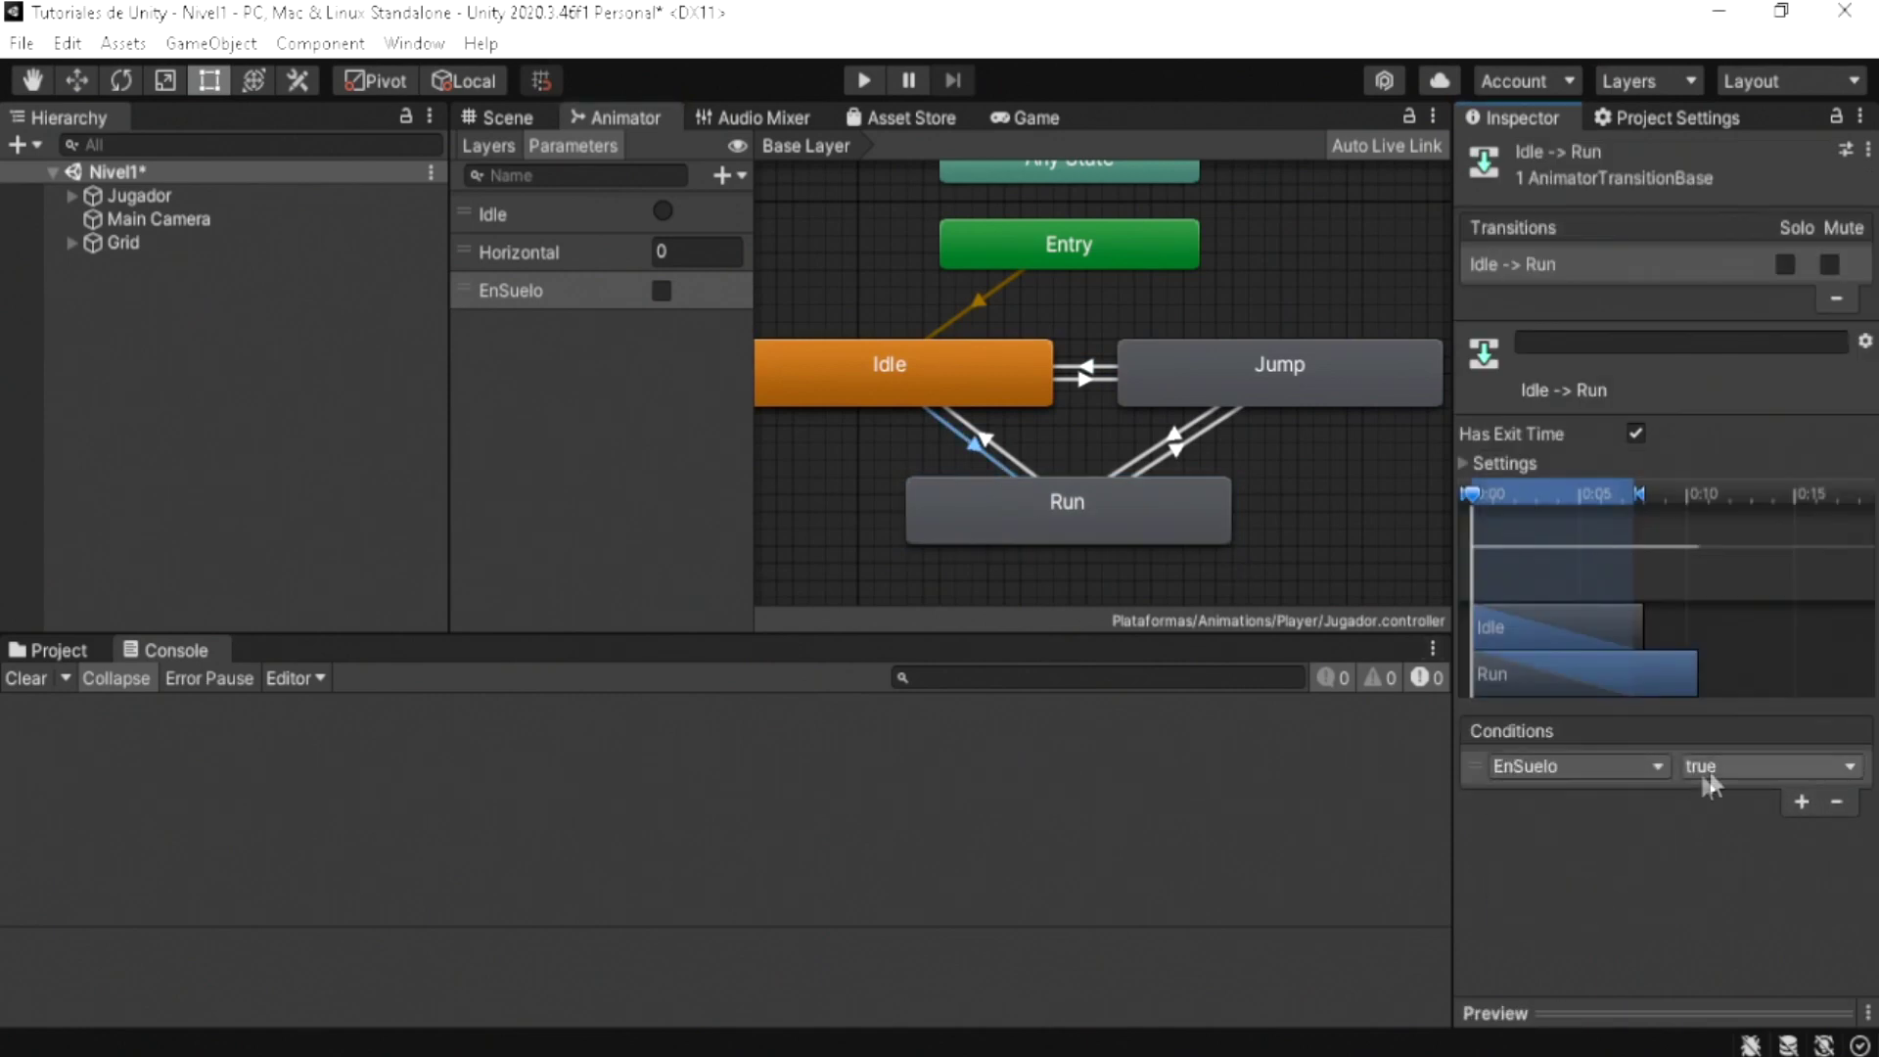
click(1800, 800)
click(1550, 801)
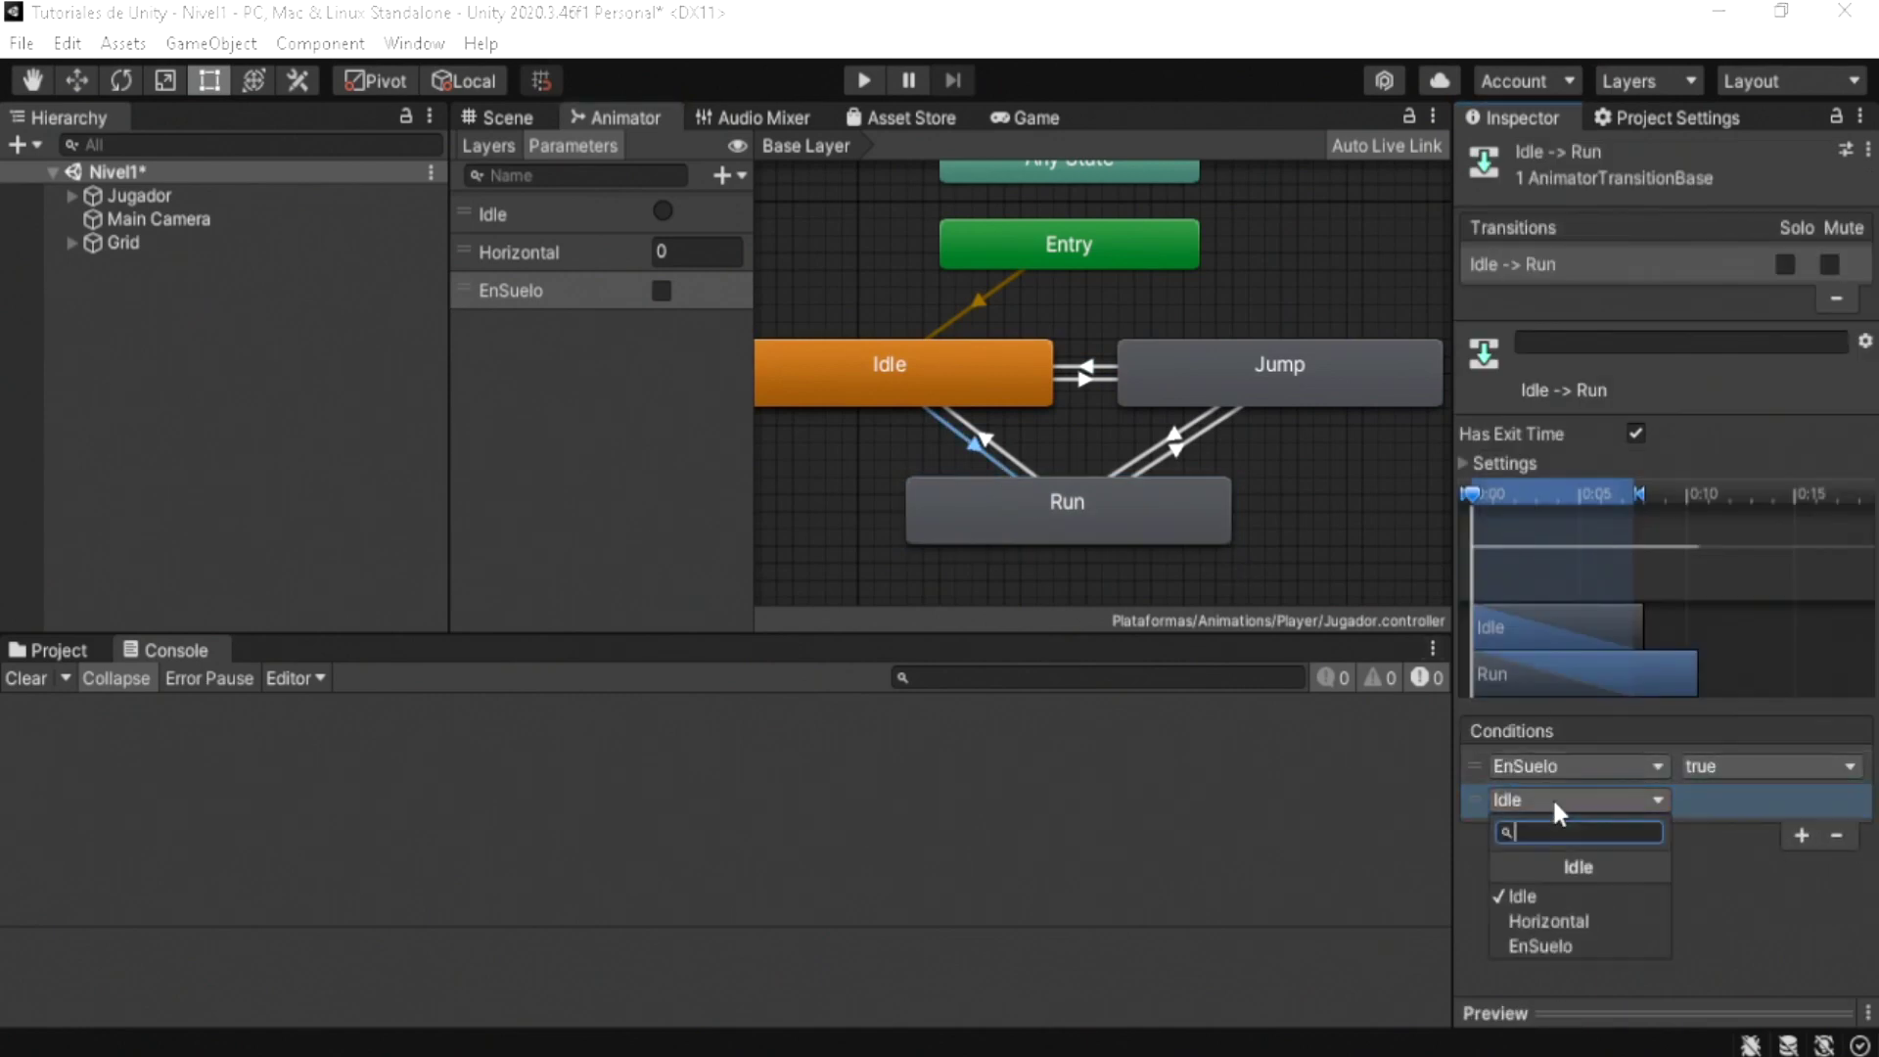
click(1553, 921)
click(1812, 801)
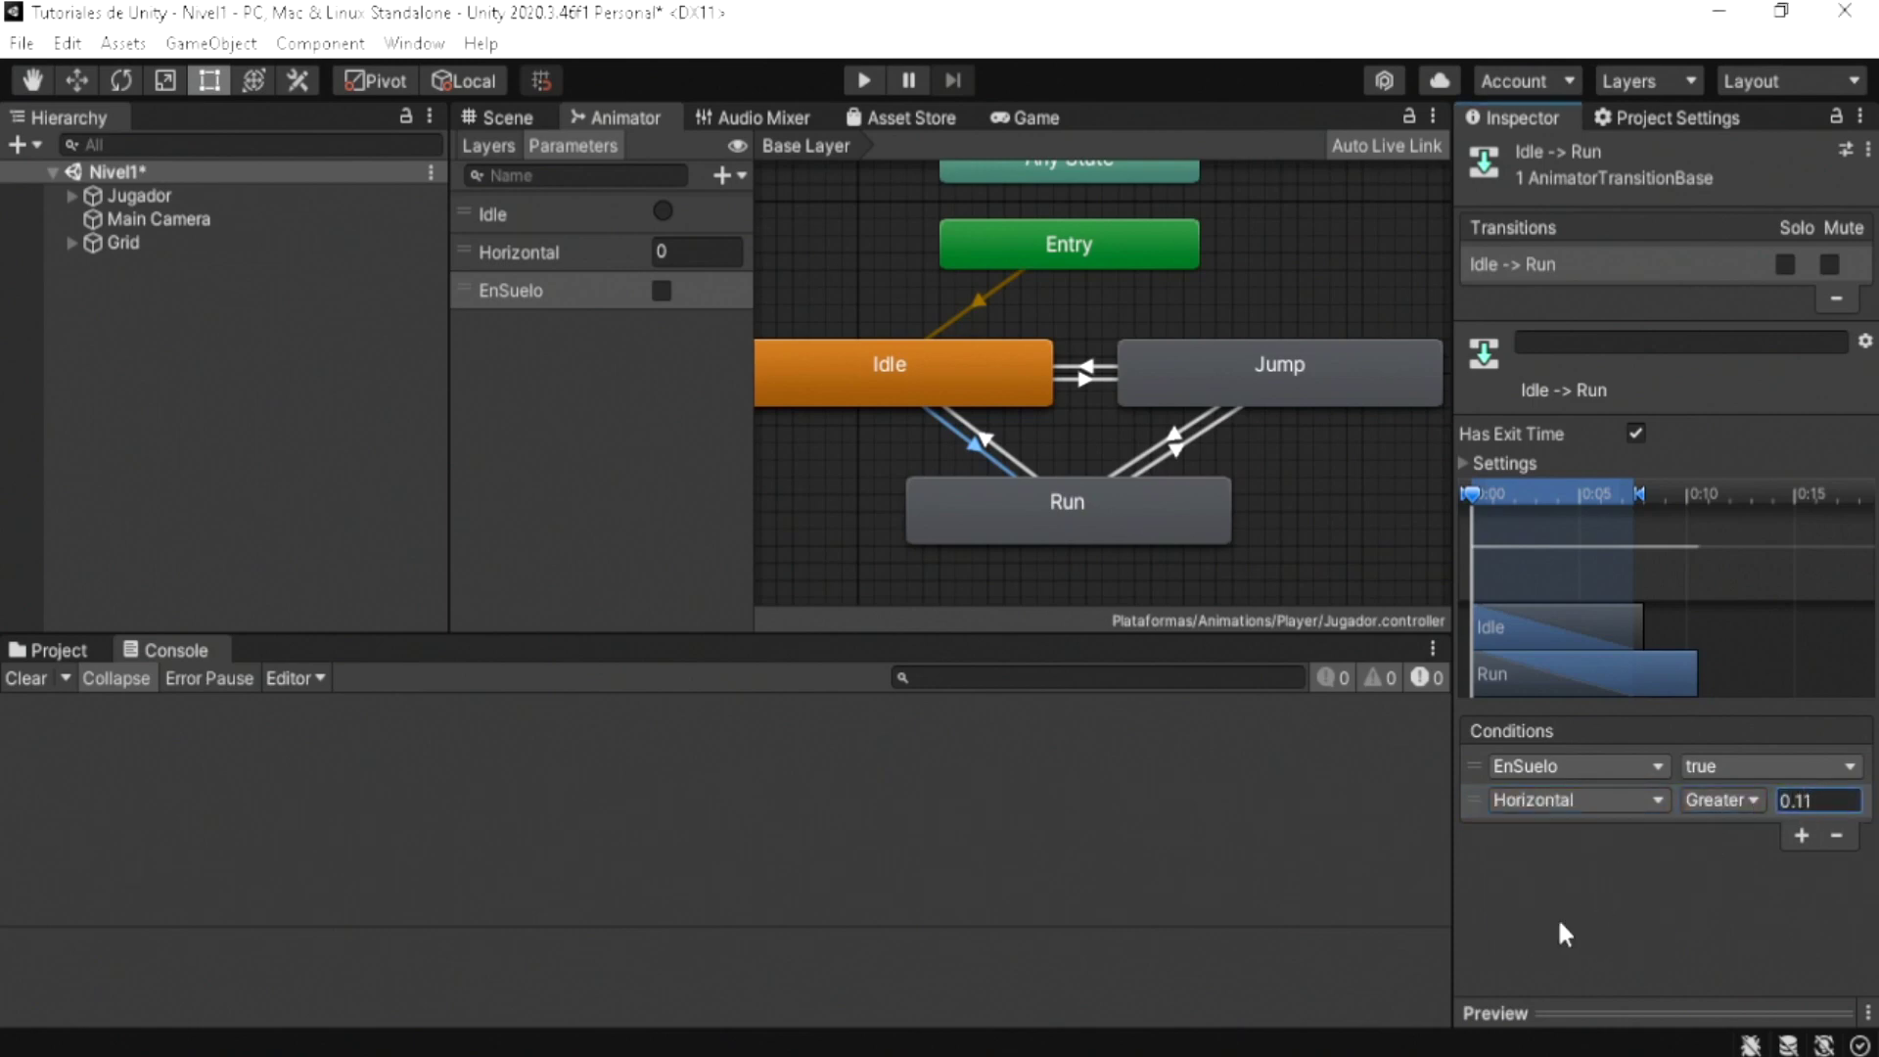
click(1013, 448)
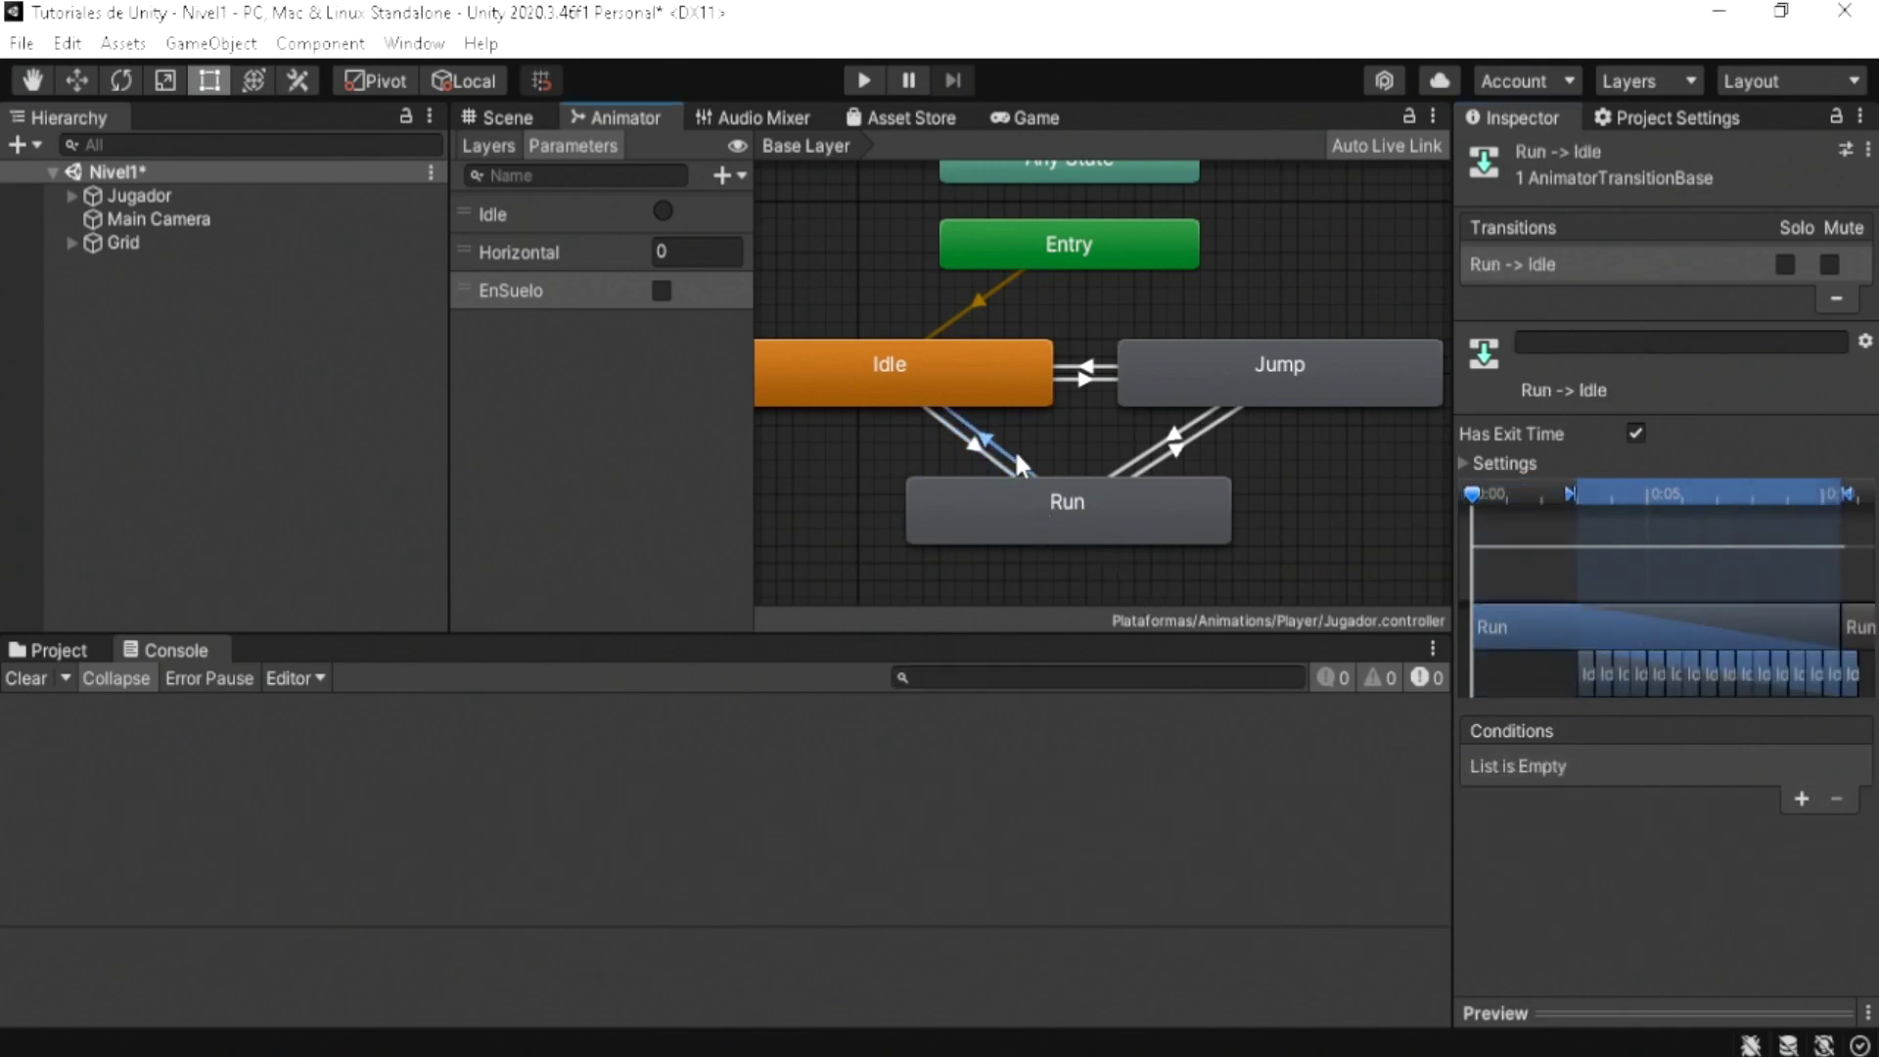
Step: Give Run→Idle conditions EnSuelo true and Horizontal less than the threshold
click(1799, 801)
click(1576, 766)
click(1553, 910)
click(1800, 801)
click(1571, 801)
click(1551, 914)
click(1761, 801)
click(1737, 859)
click(1809, 802)
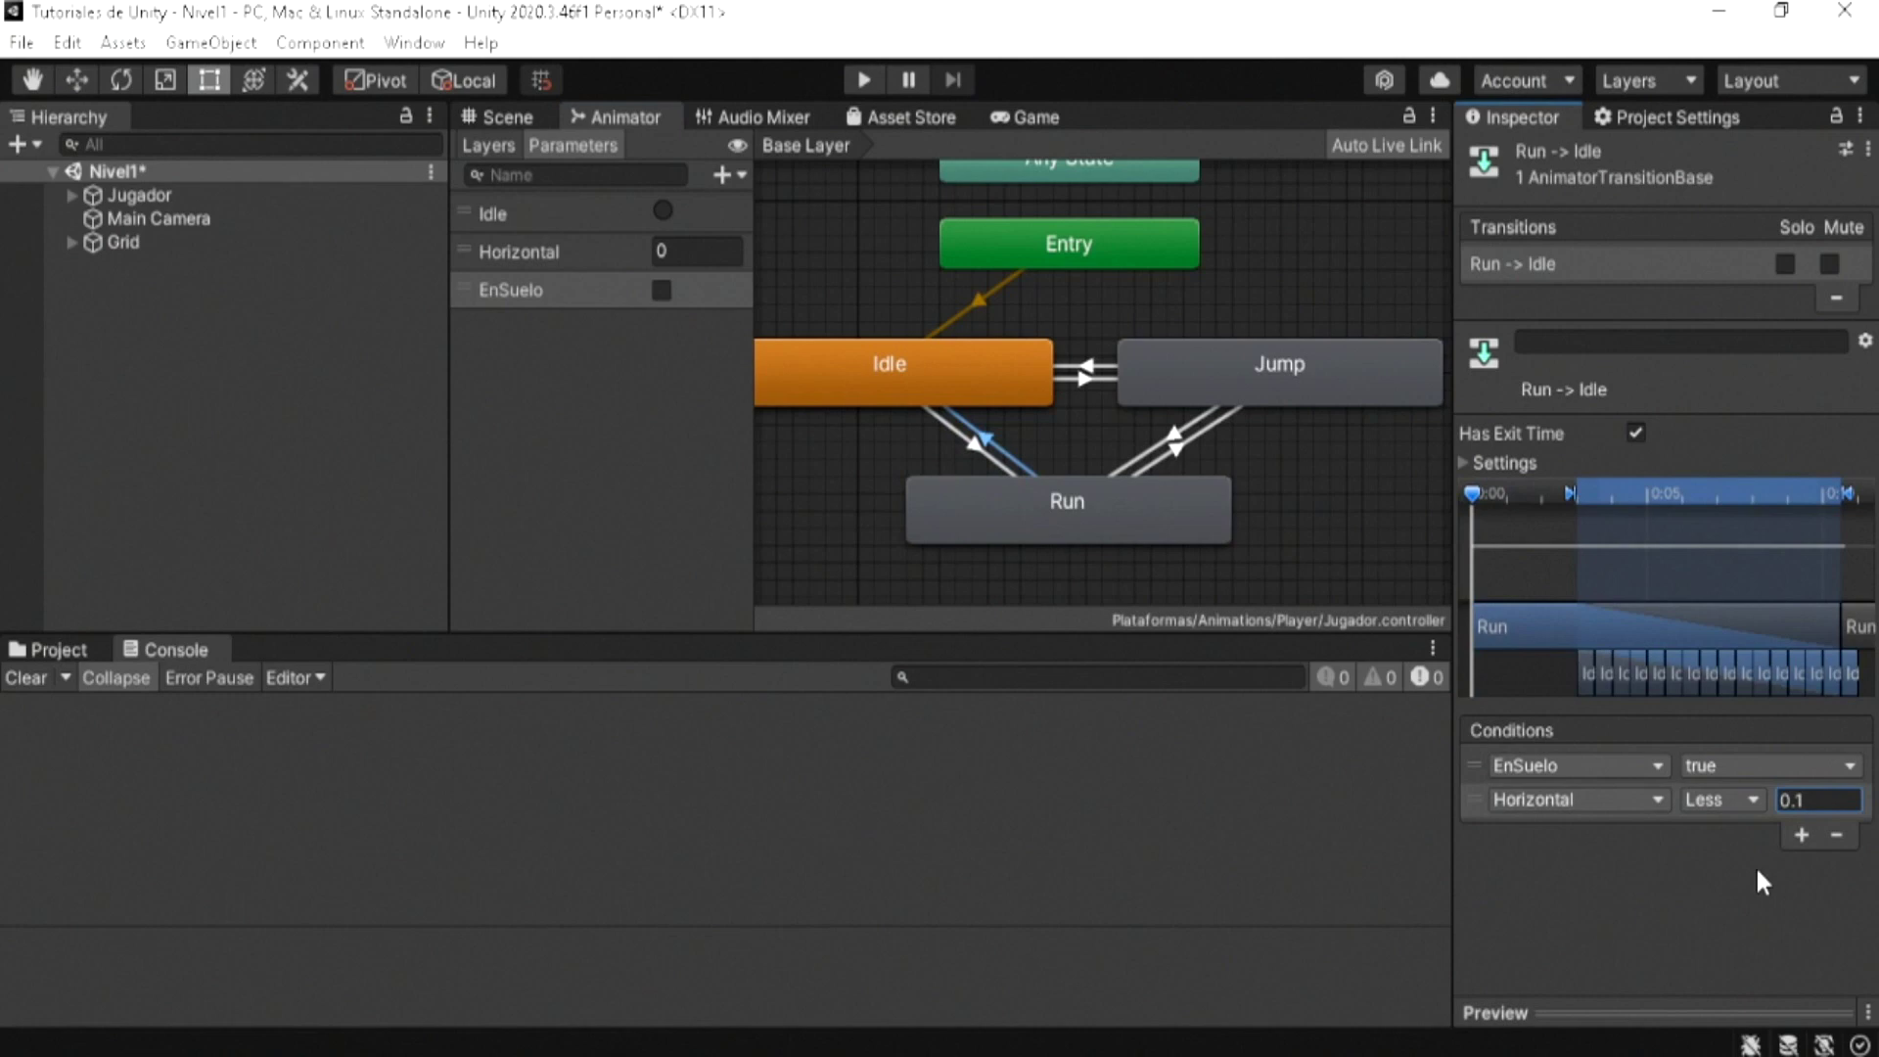
Step: Make Jump→Run require EnSuelo true and Horizontal greater than 0.11
click(1174, 438)
click(1801, 796)
click(1580, 768)
click(1540, 912)
click(1801, 801)
click(1538, 799)
click(1540, 910)
click(1797, 798)
text(0.11)
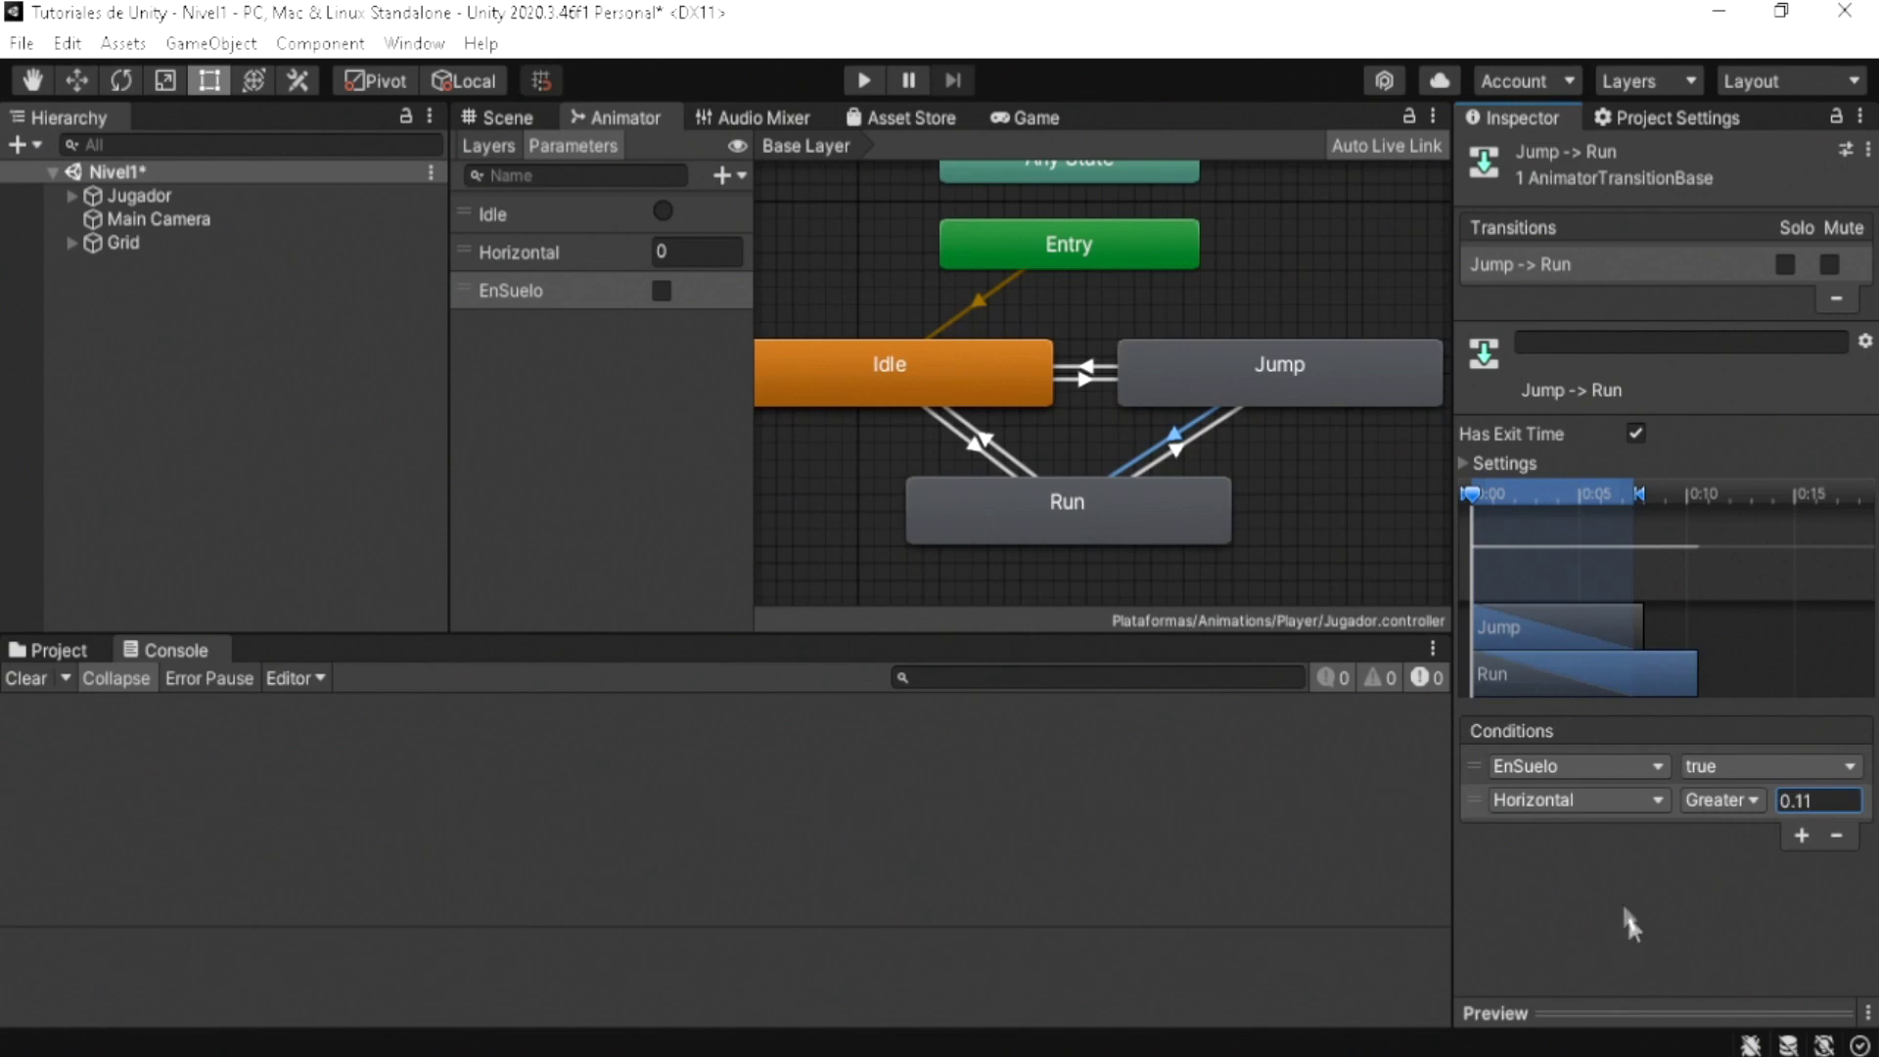
Step: Add an EnSuelo condition to the Run→Jump transition
click(988, 442)
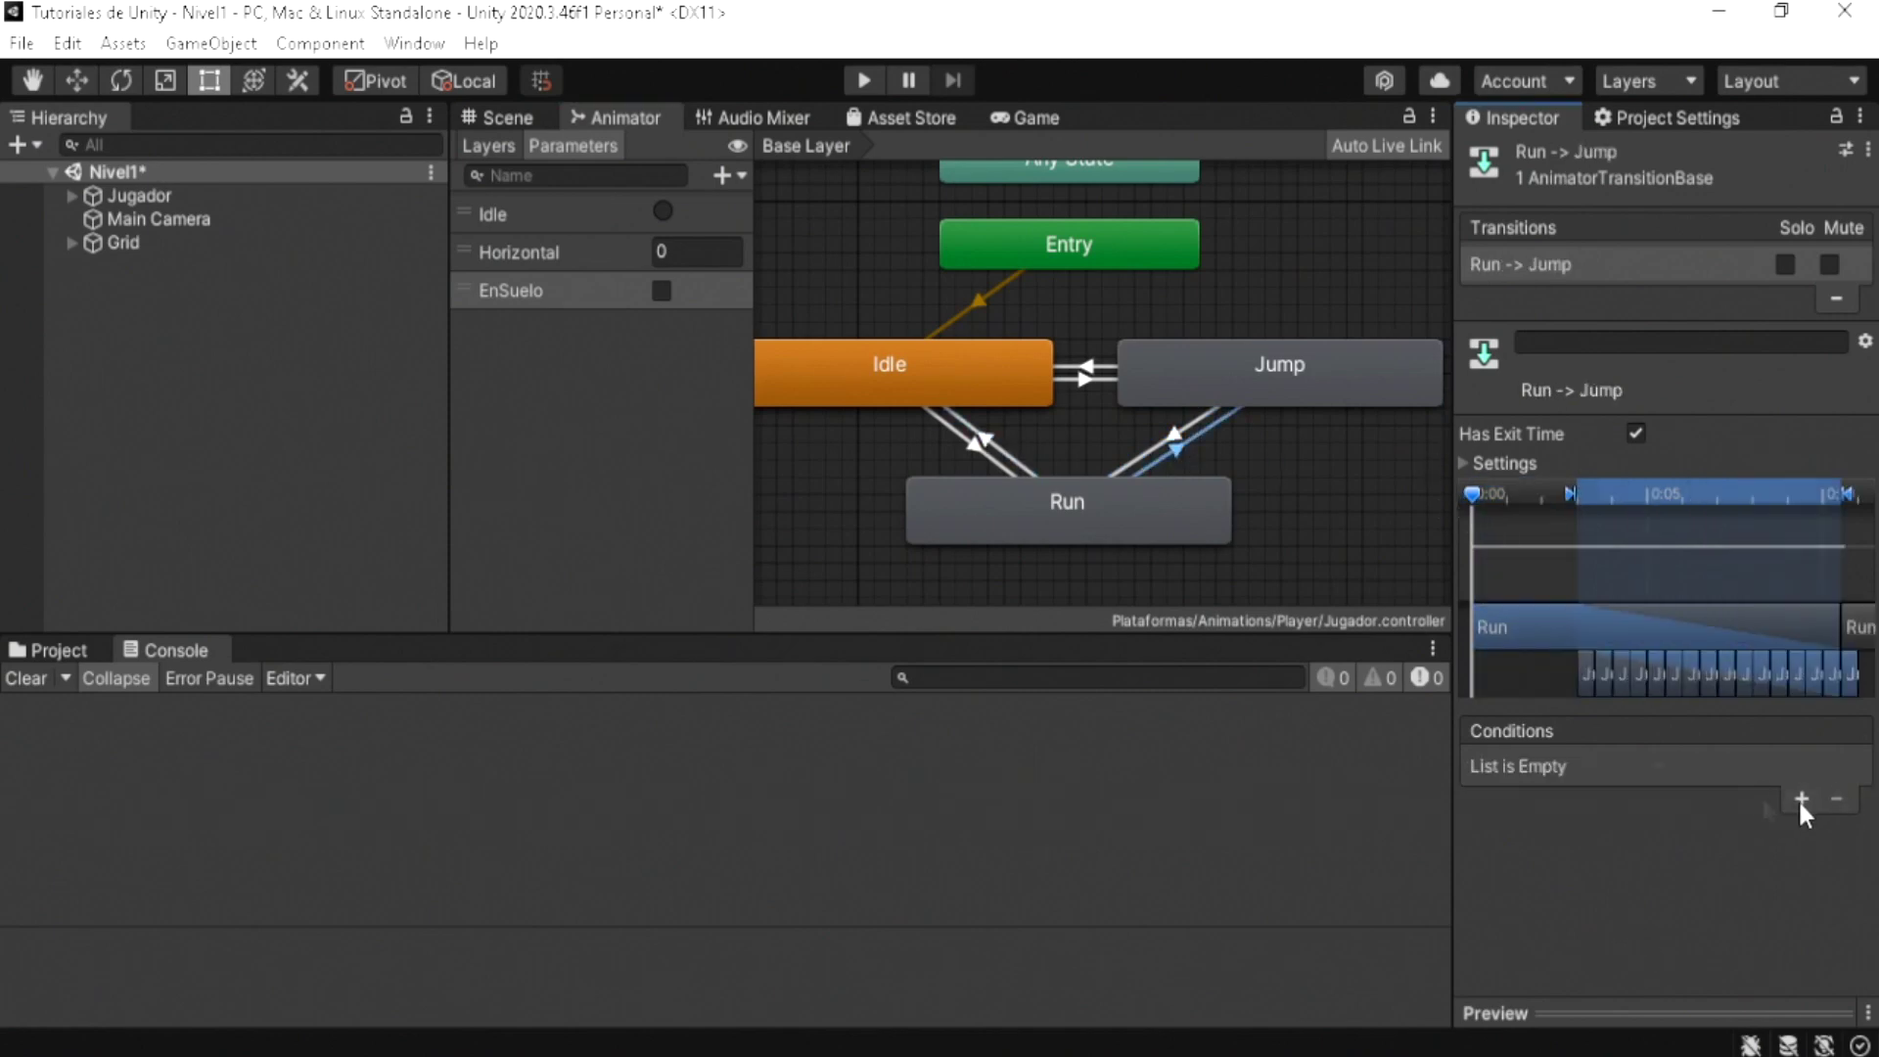
click(1799, 798)
click(1577, 775)
click(1585, 910)
click(1693, 769)
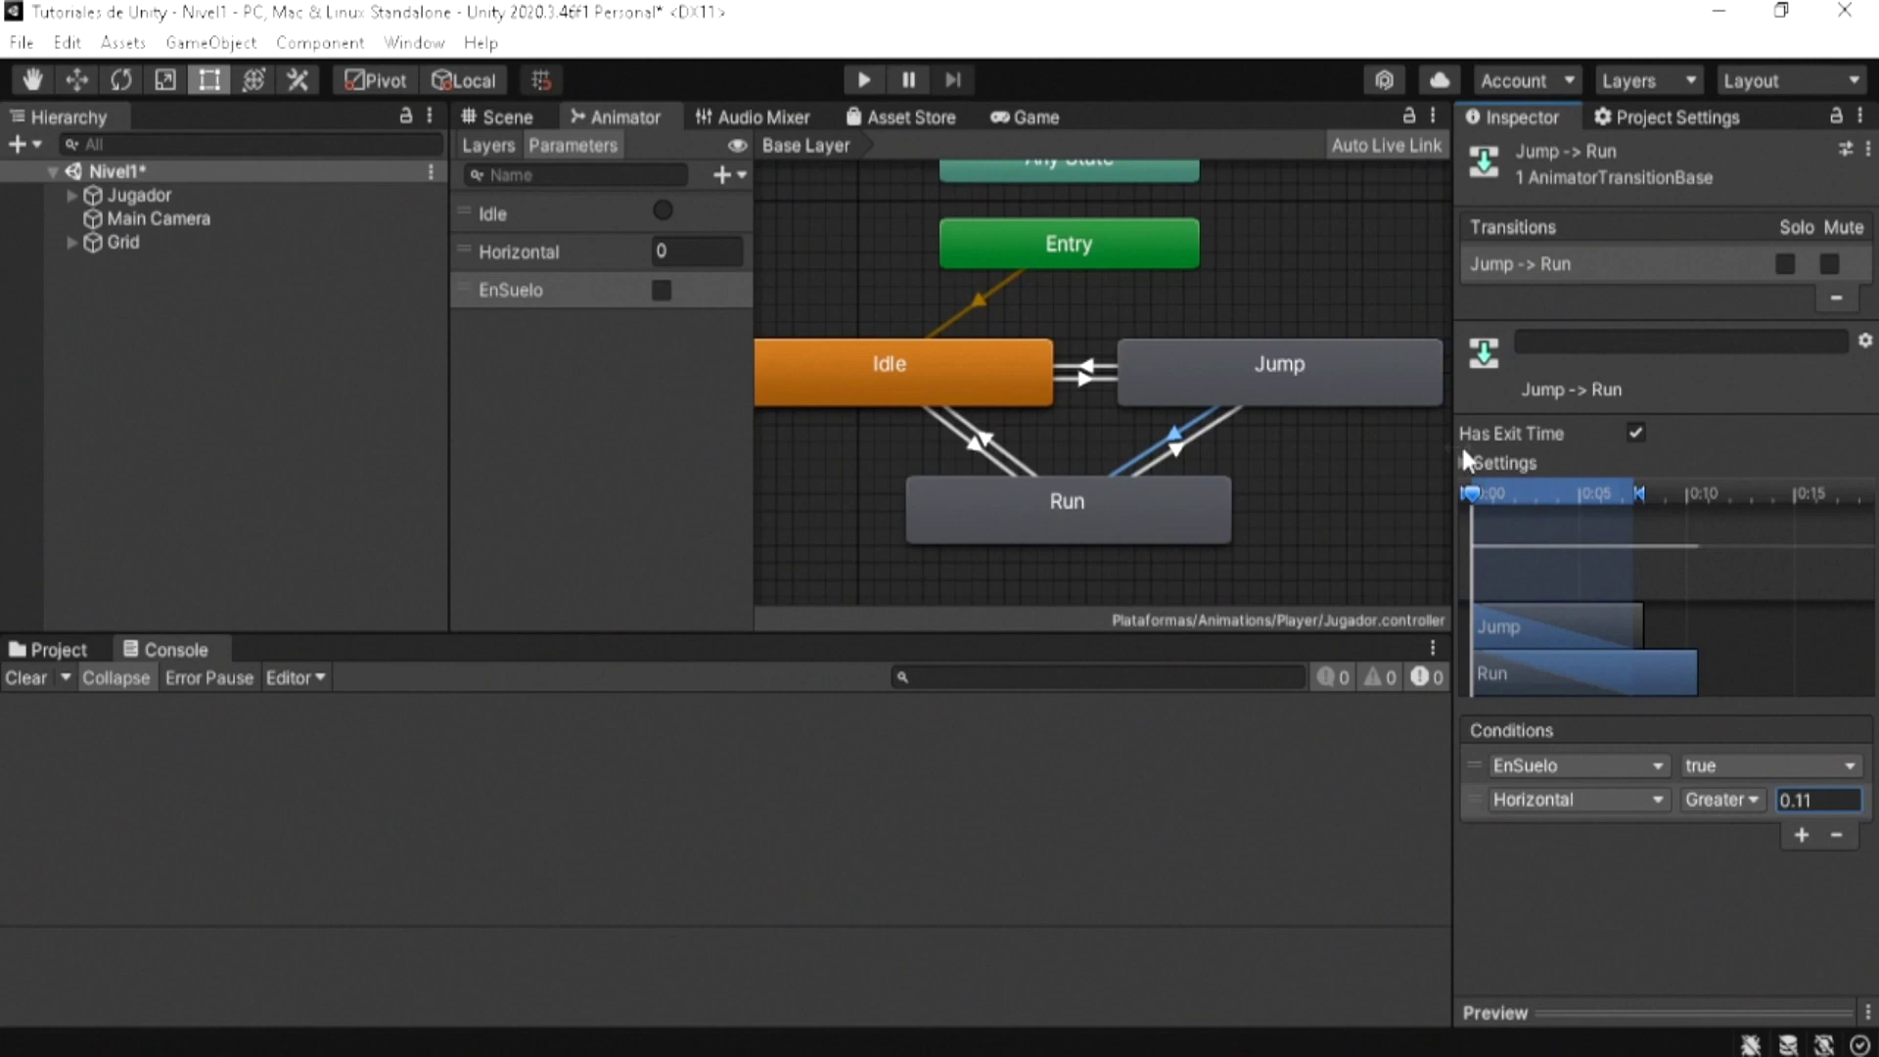
Step: Make Jump→Run and Run→Jump instant: no exit time, no fixed duration, transition duration 0
click(1463, 462)
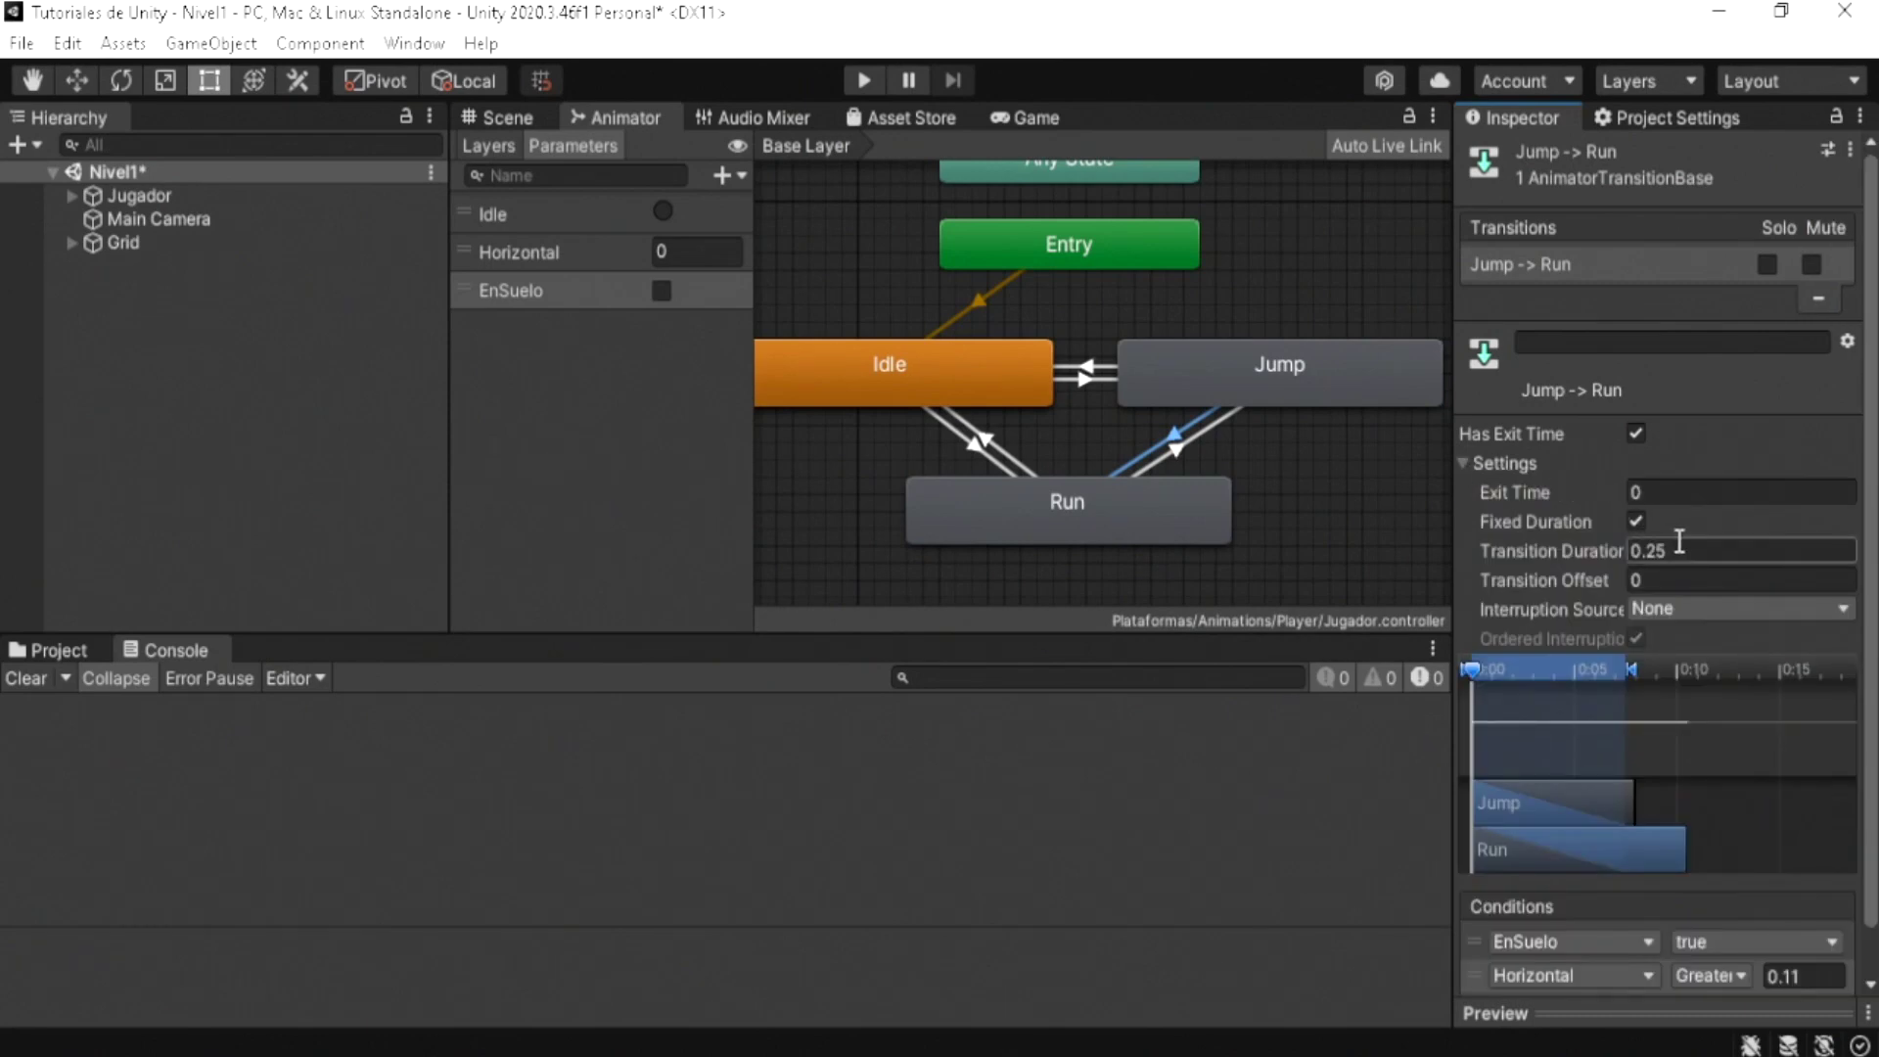
click(1678, 544)
text(0)
click(1635, 521)
click(1635, 432)
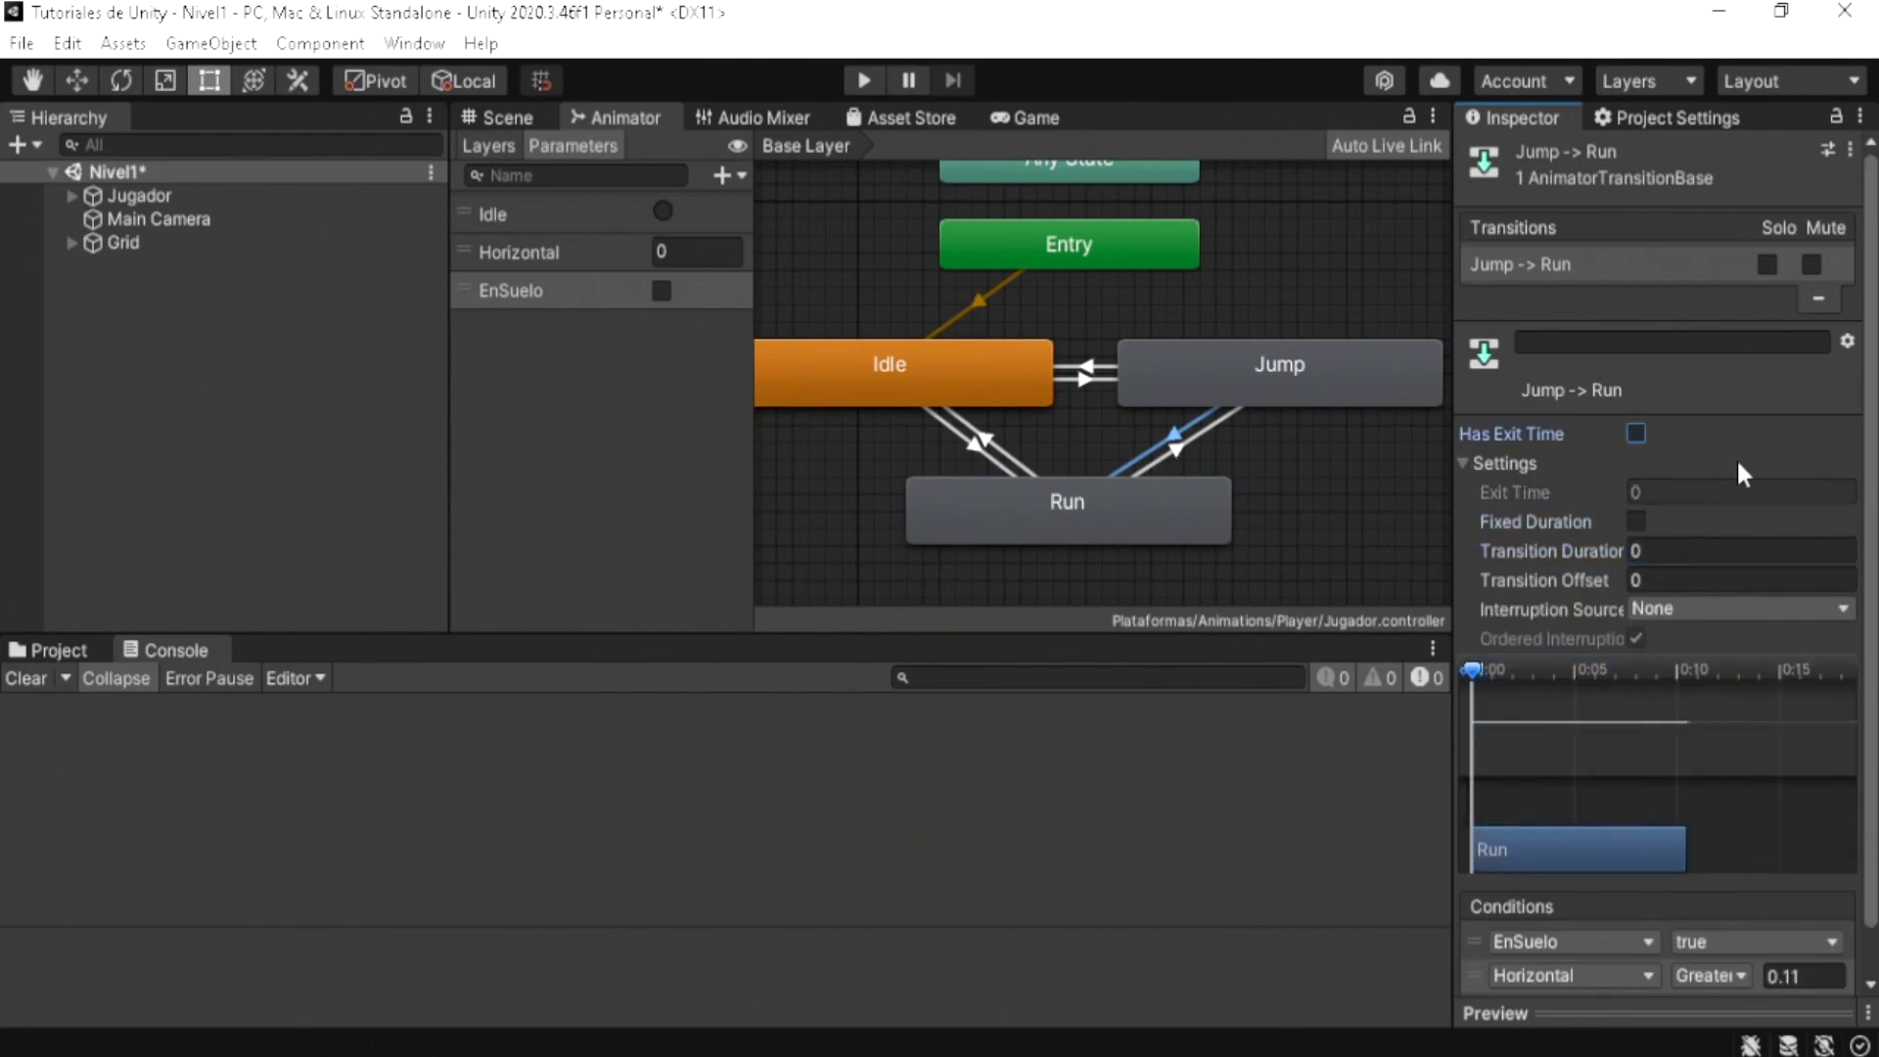
click(1177, 451)
click(1678, 550)
text(0)
click(1678, 491)
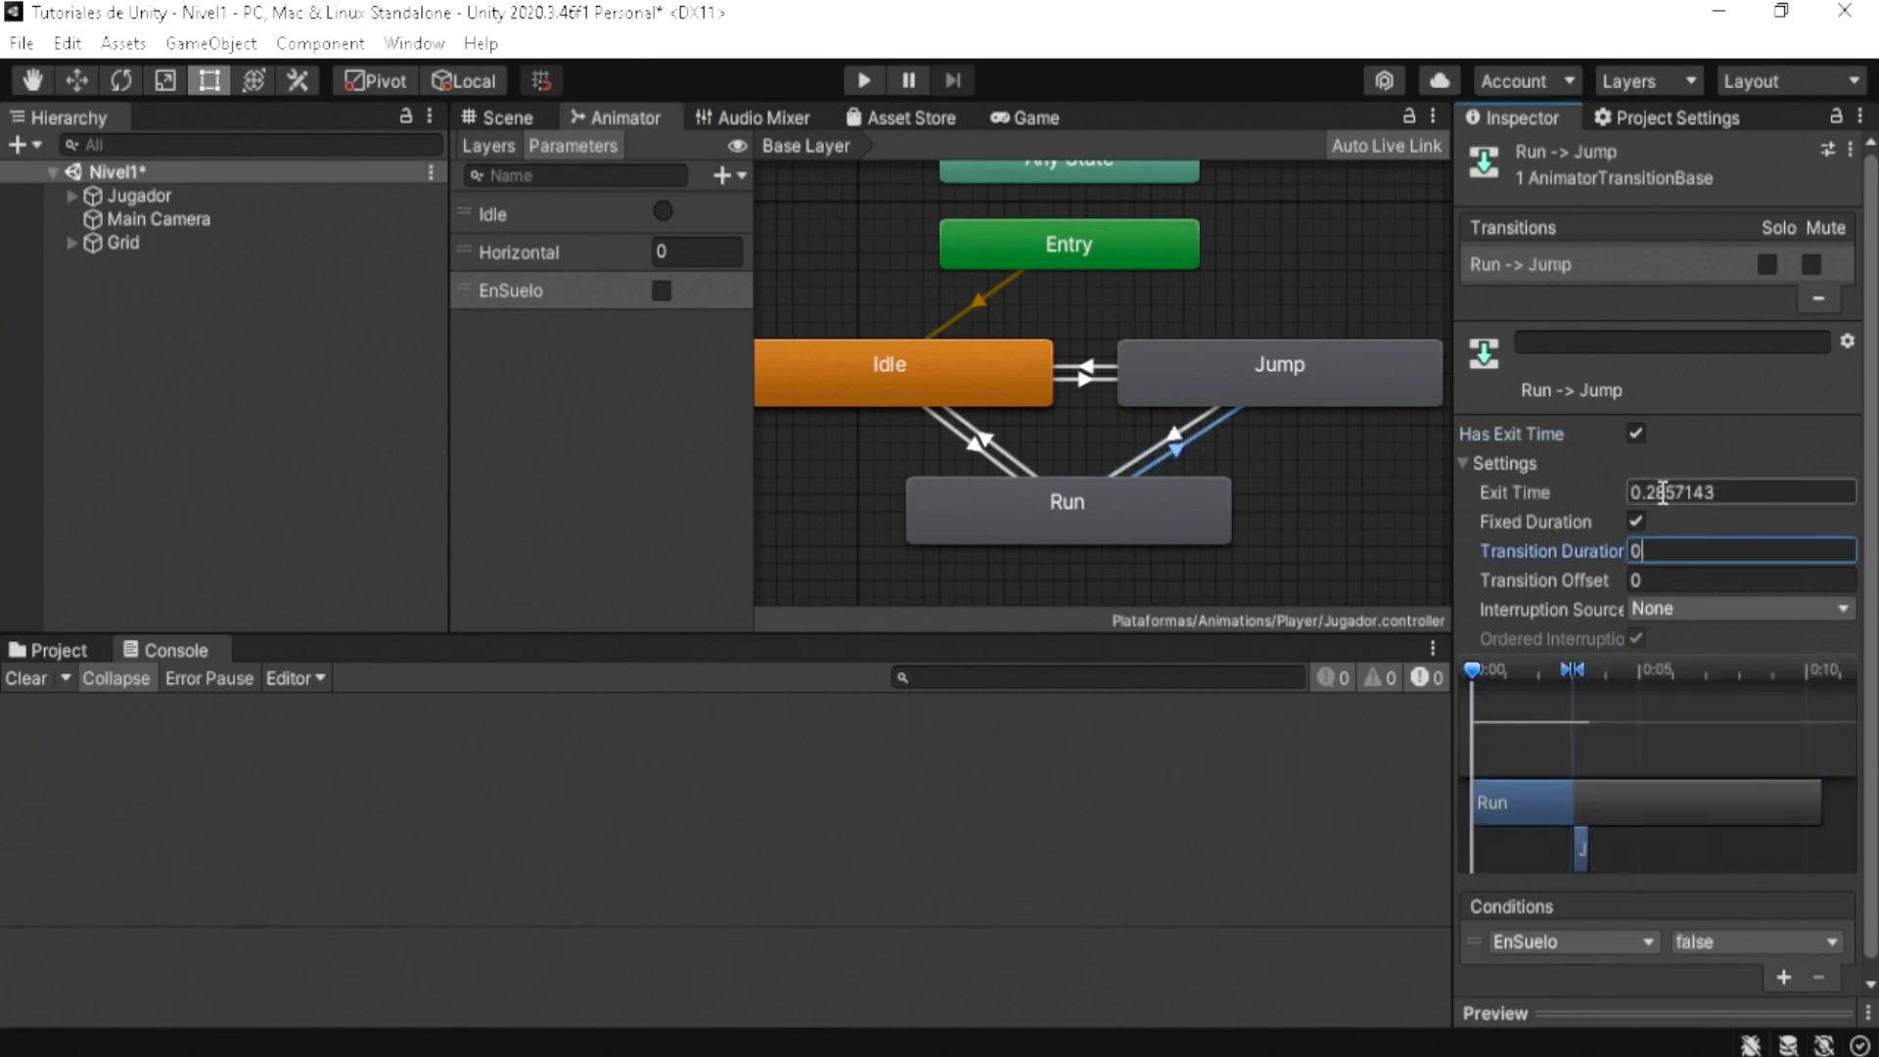
text(0)
click(1635, 433)
Step: Turn off exit time and fixed duration on Idle→Run and Jump→Idle, with Idle→Run duration 0
click(975, 442)
click(1635, 522)
click(1677, 550)
text(0)
click(1635, 433)
click(988, 438)
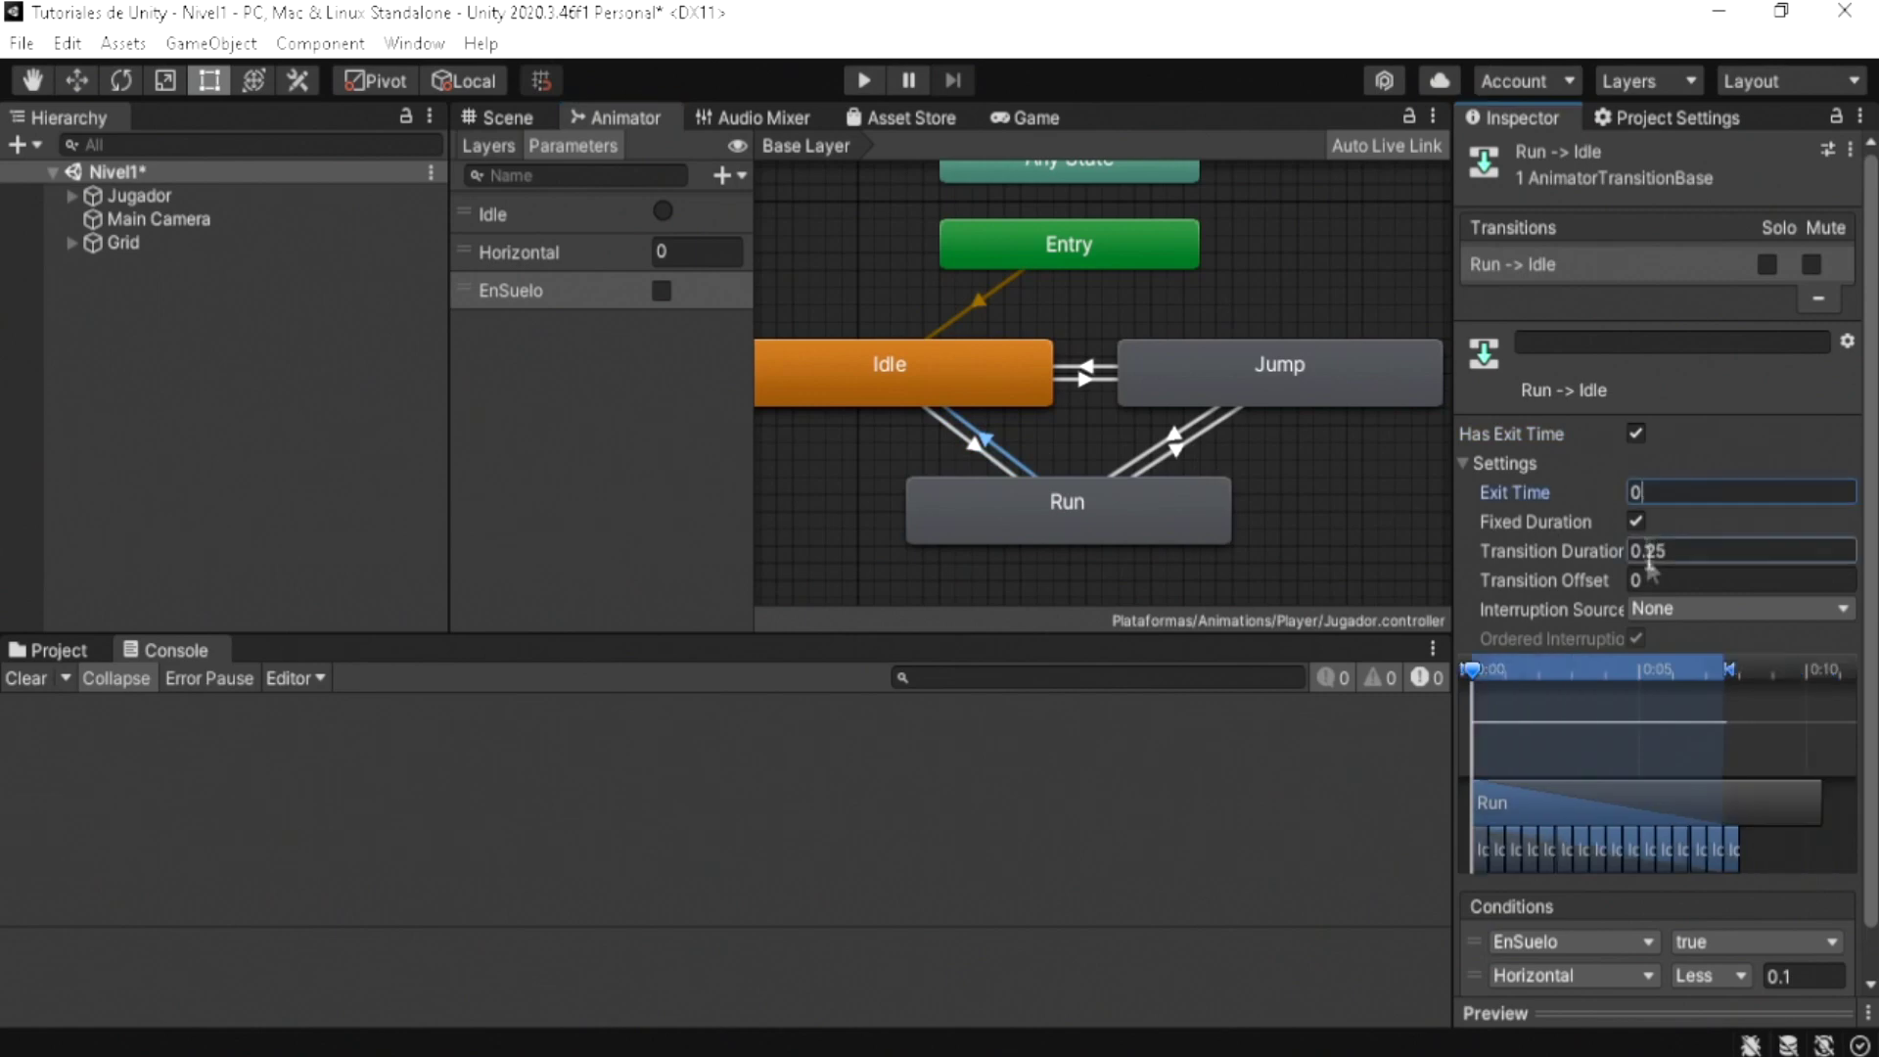
click(1084, 379)
click(1086, 366)
click(1635, 521)
click(1635, 432)
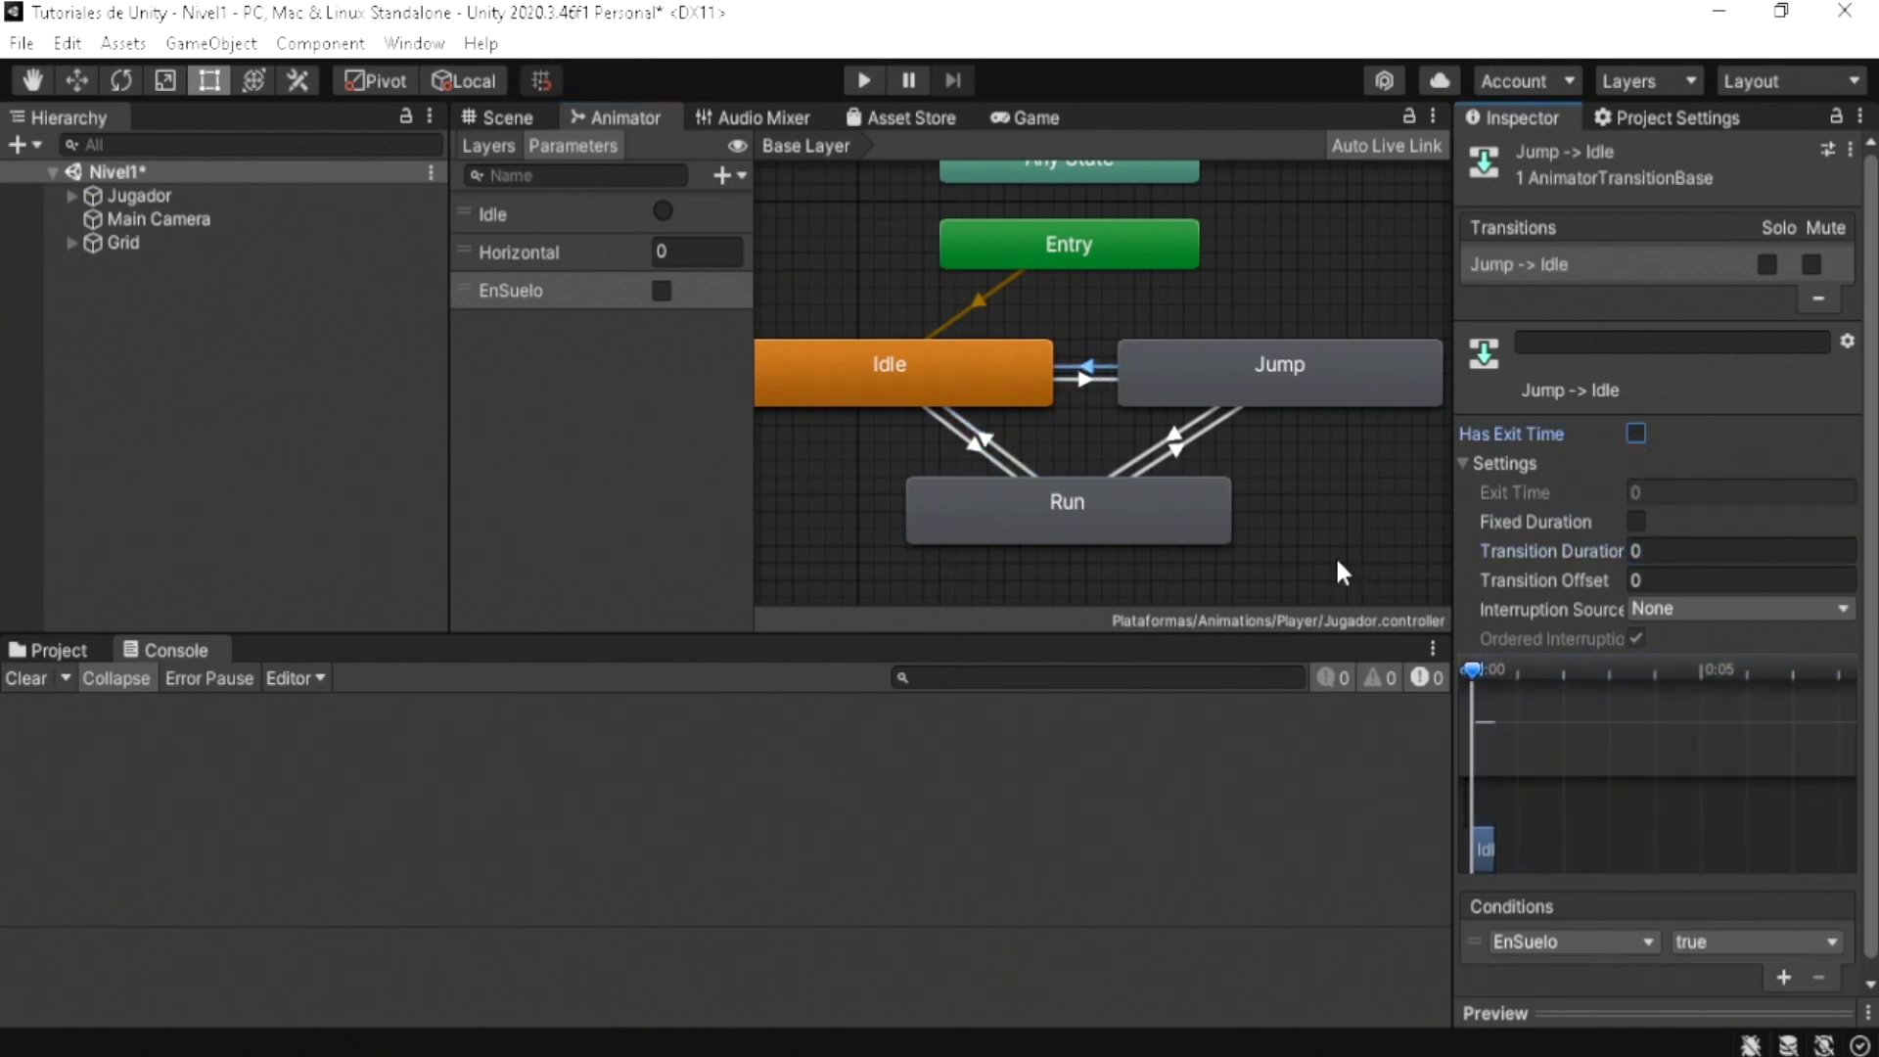
Step: Re-enable exit time on Idle→Run at about 9, then open MovimientoJugador in Visual Studio
click(998, 450)
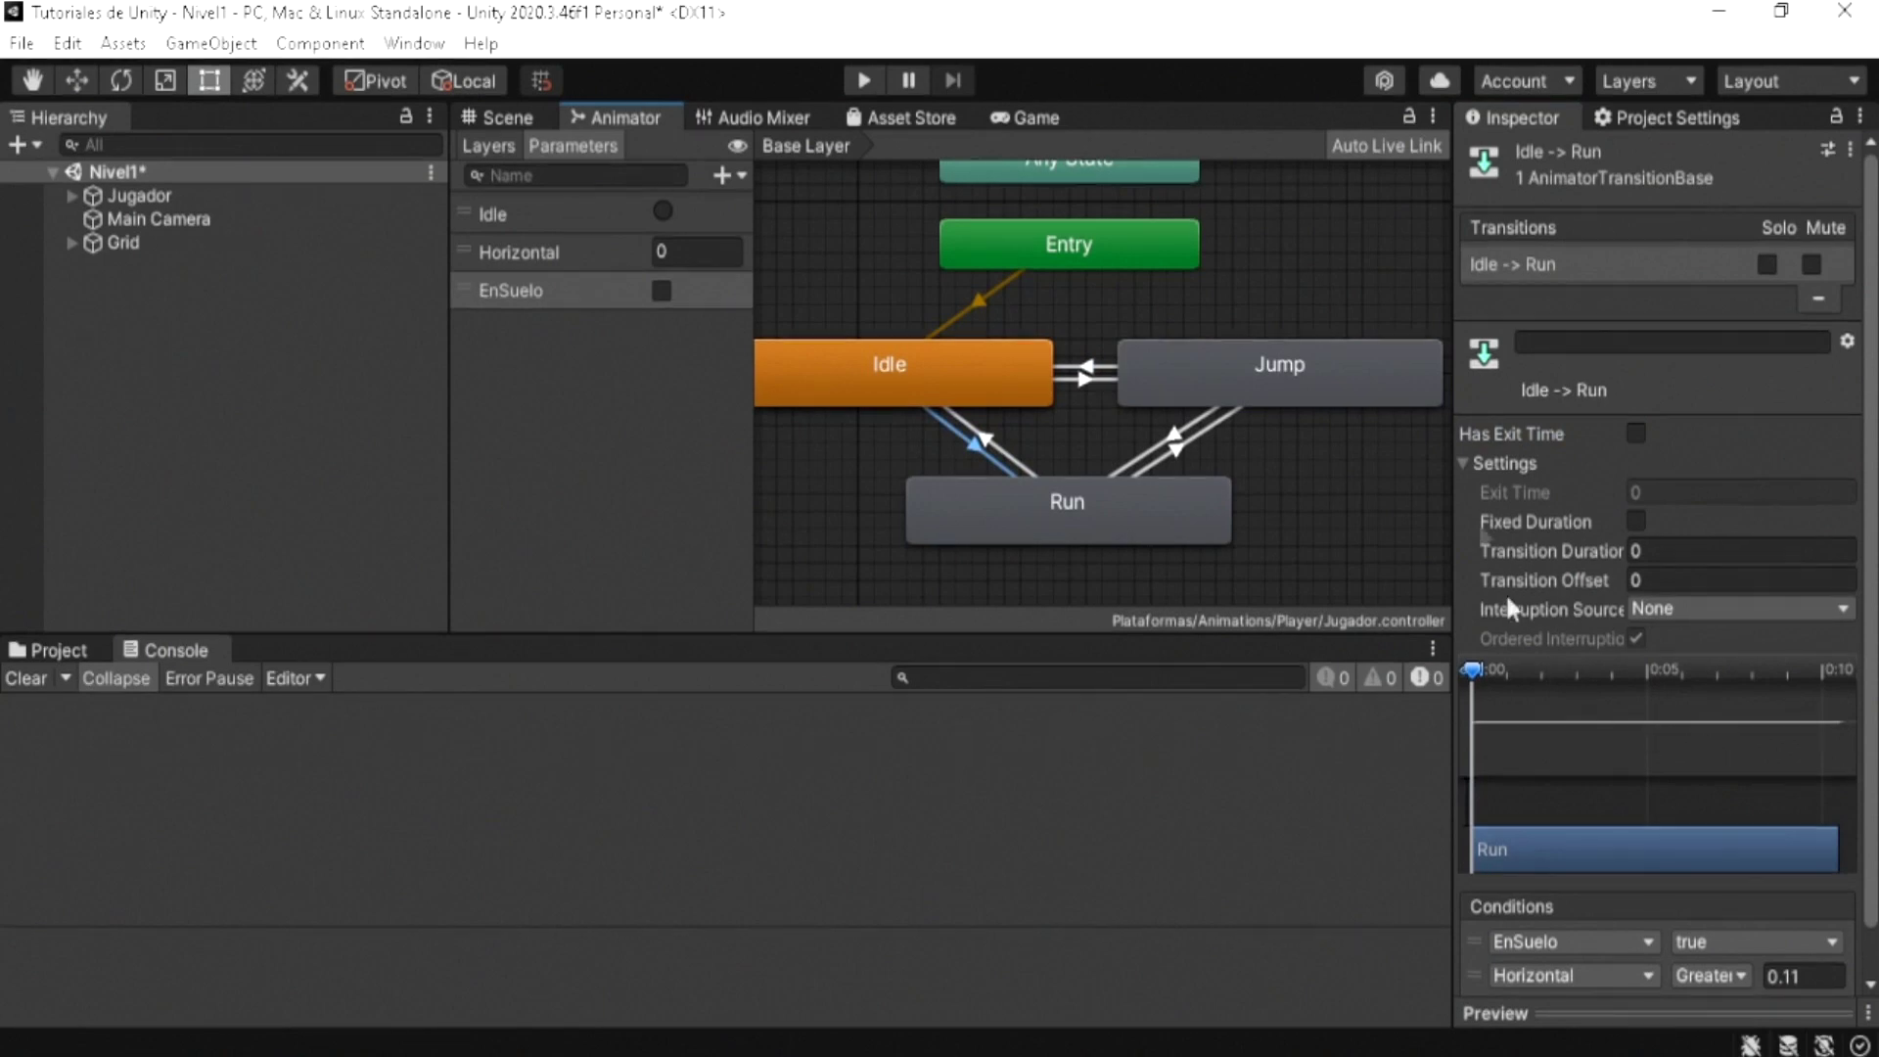
click(1637, 433)
click(1678, 494)
text(1)
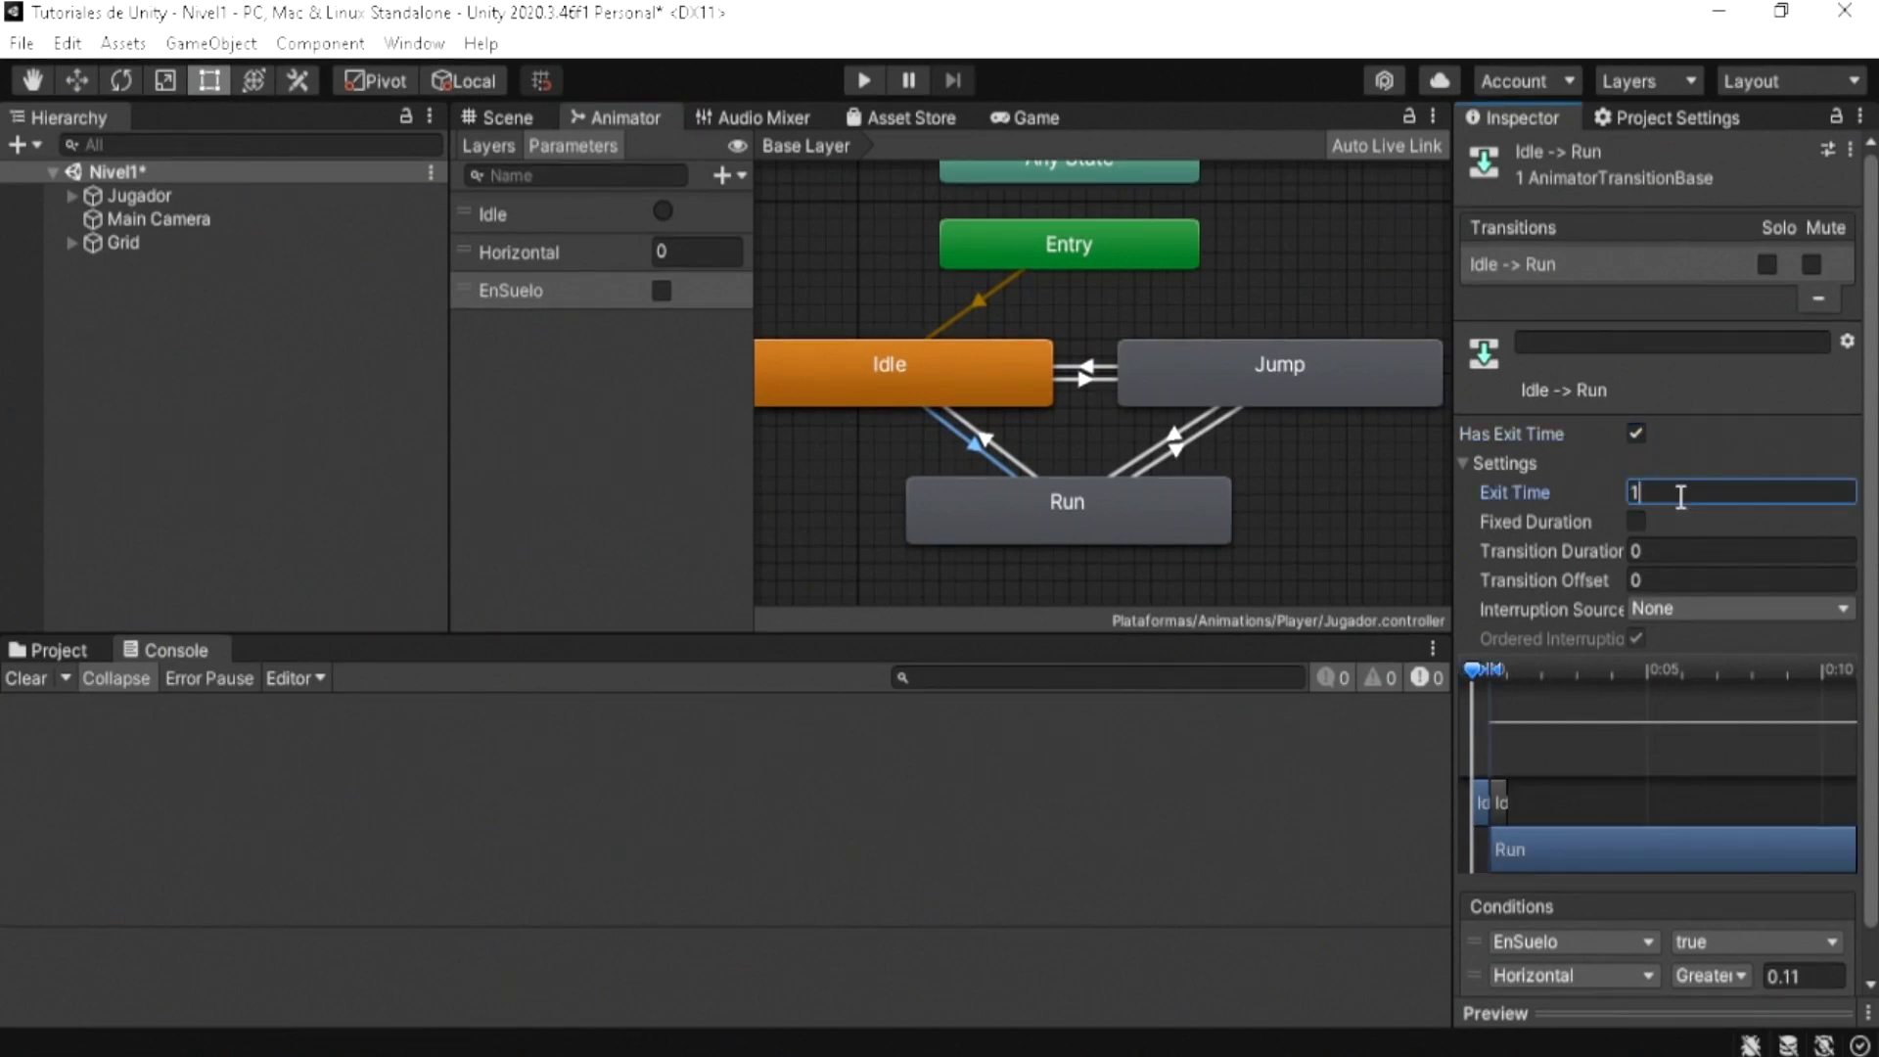
key(BackSpace)
text(3)
drag(1582, 499, 1587, 501)
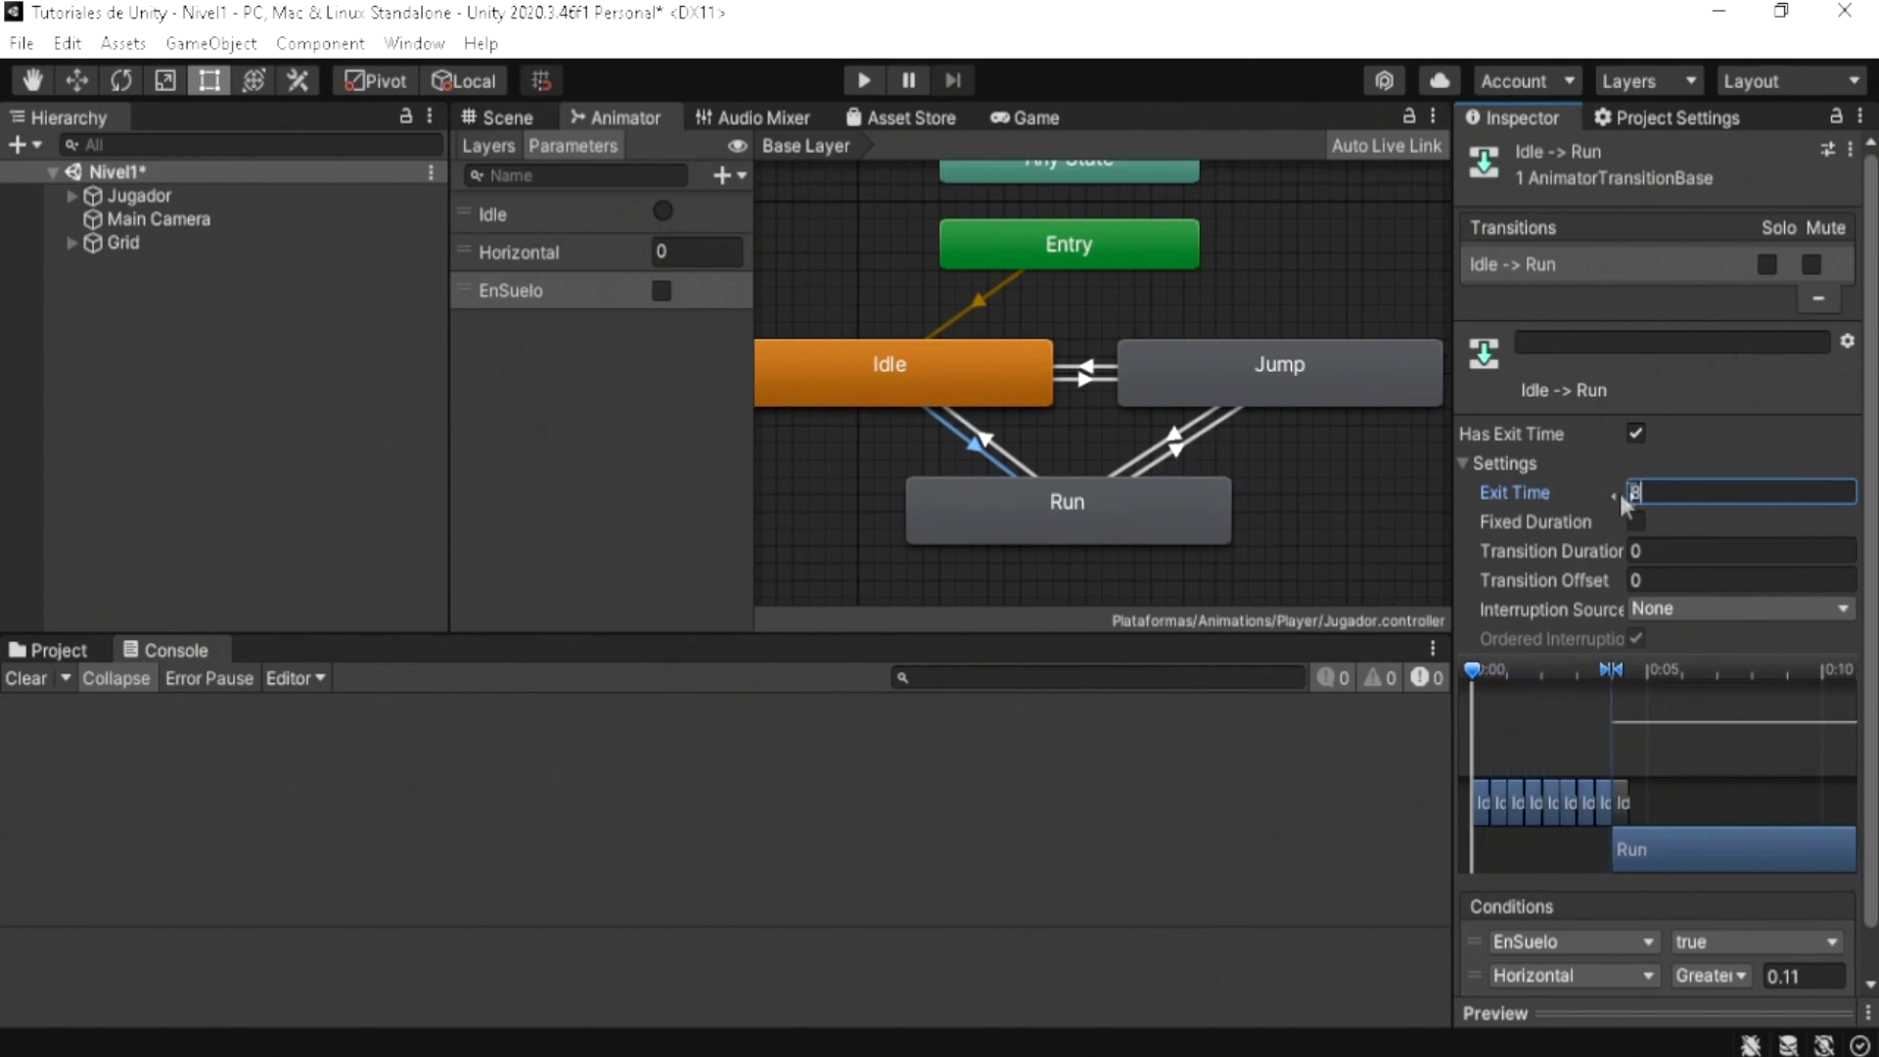
drag(1585, 501, 1591, 493)
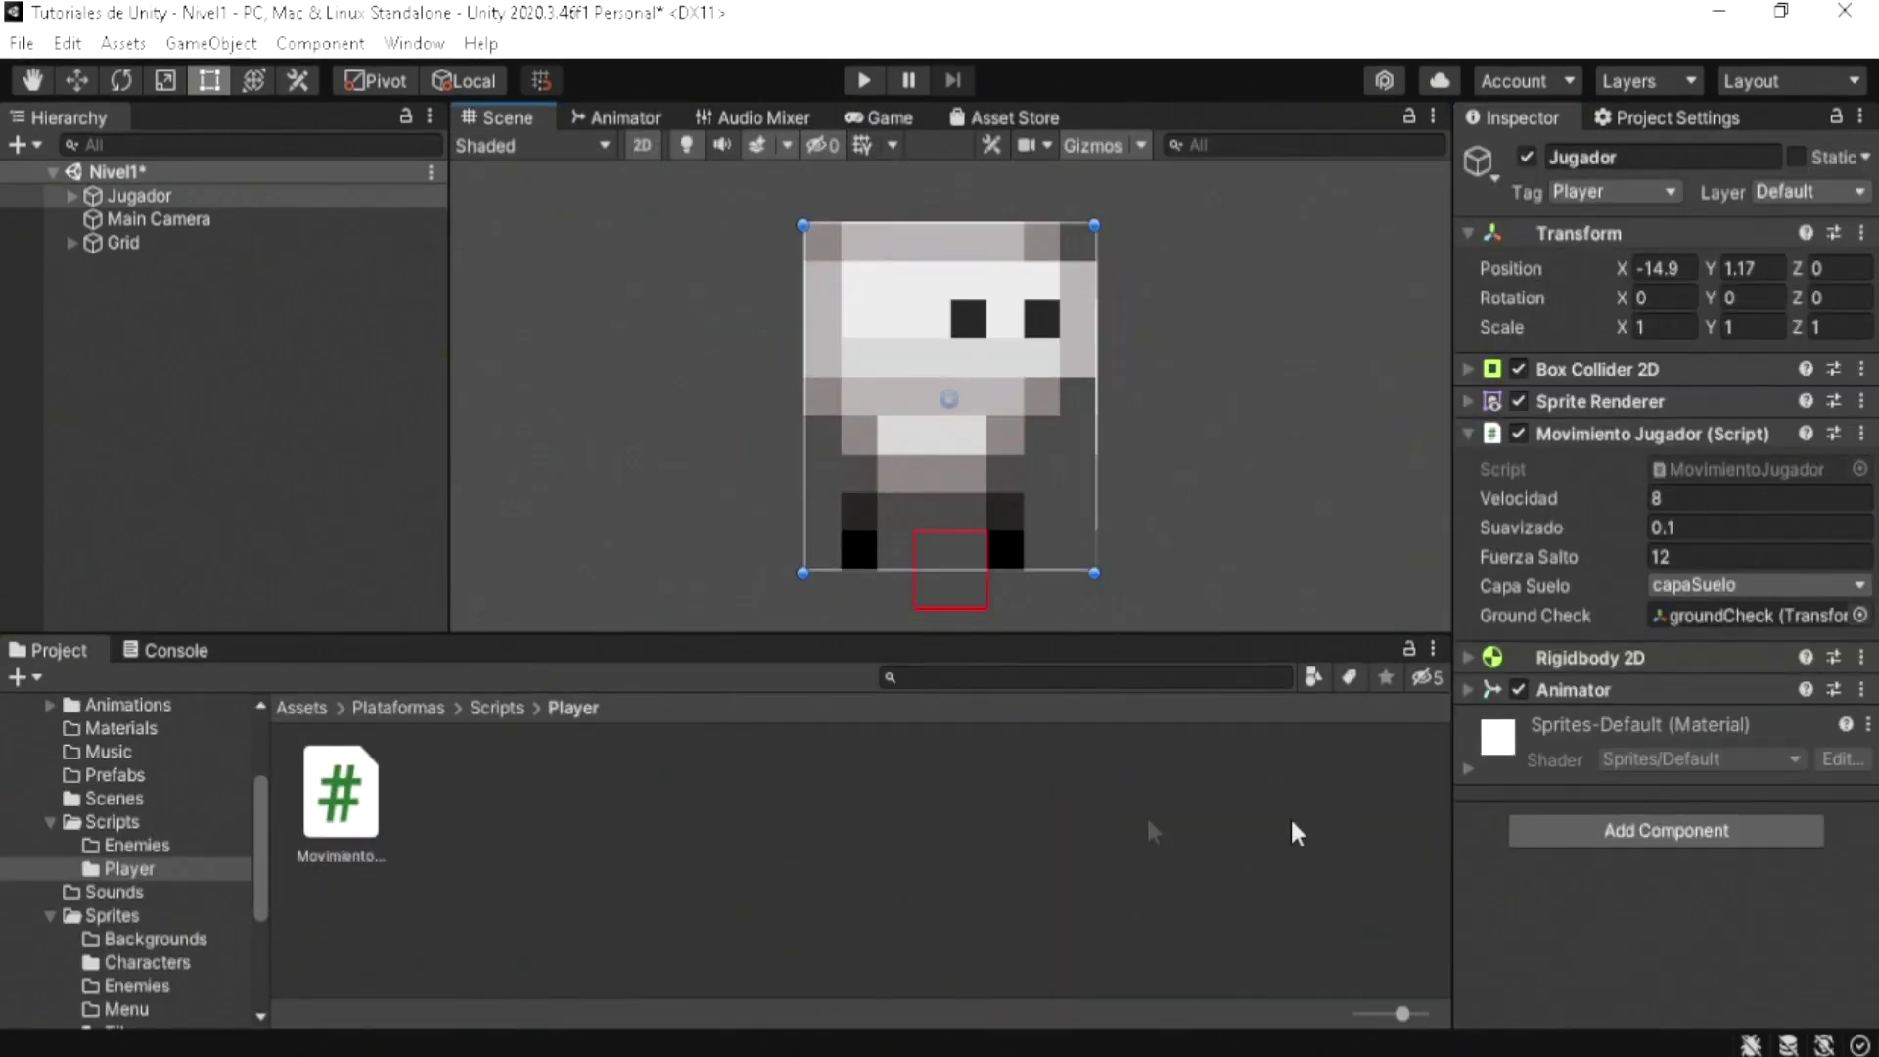
double_click(342, 800)
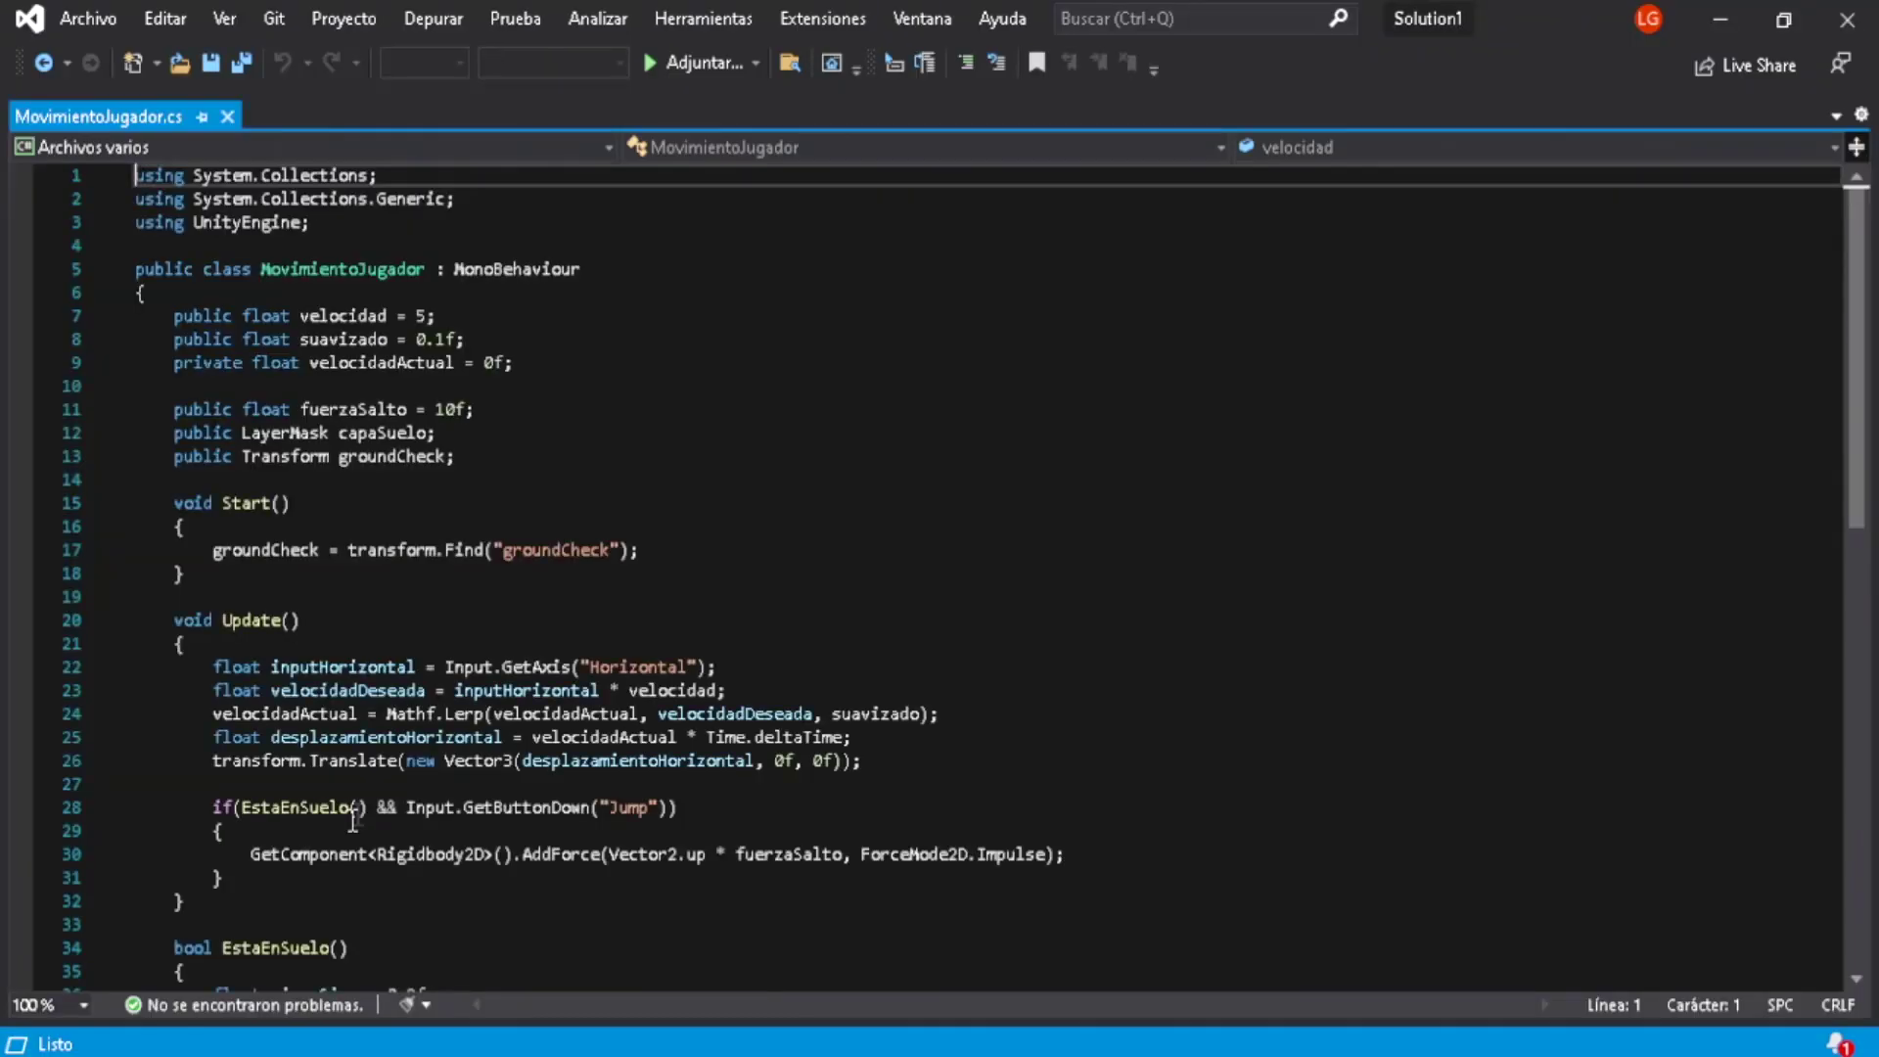
Step: Declare 'public Animator animator;' and assign it with GetComponent<Animator>() in Start
click(655, 447)
key(Return)
text(public Animato)
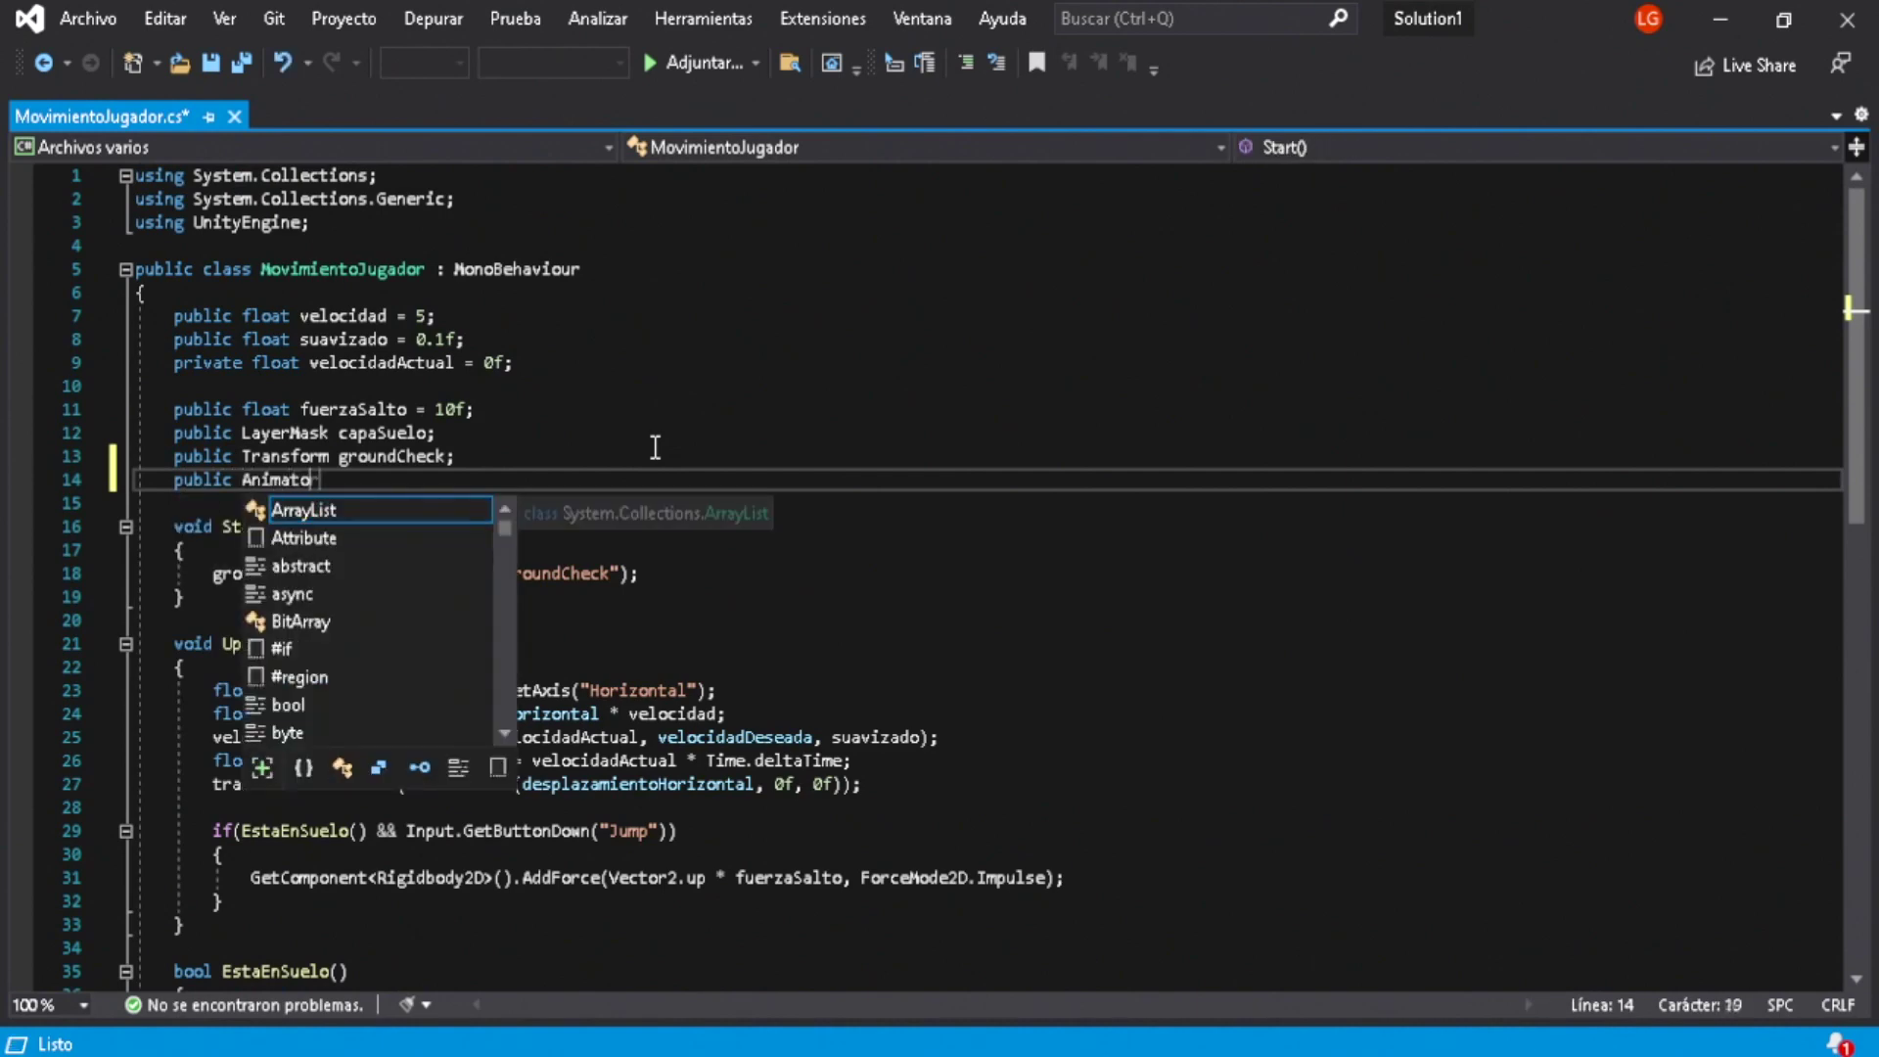
text(r animator)
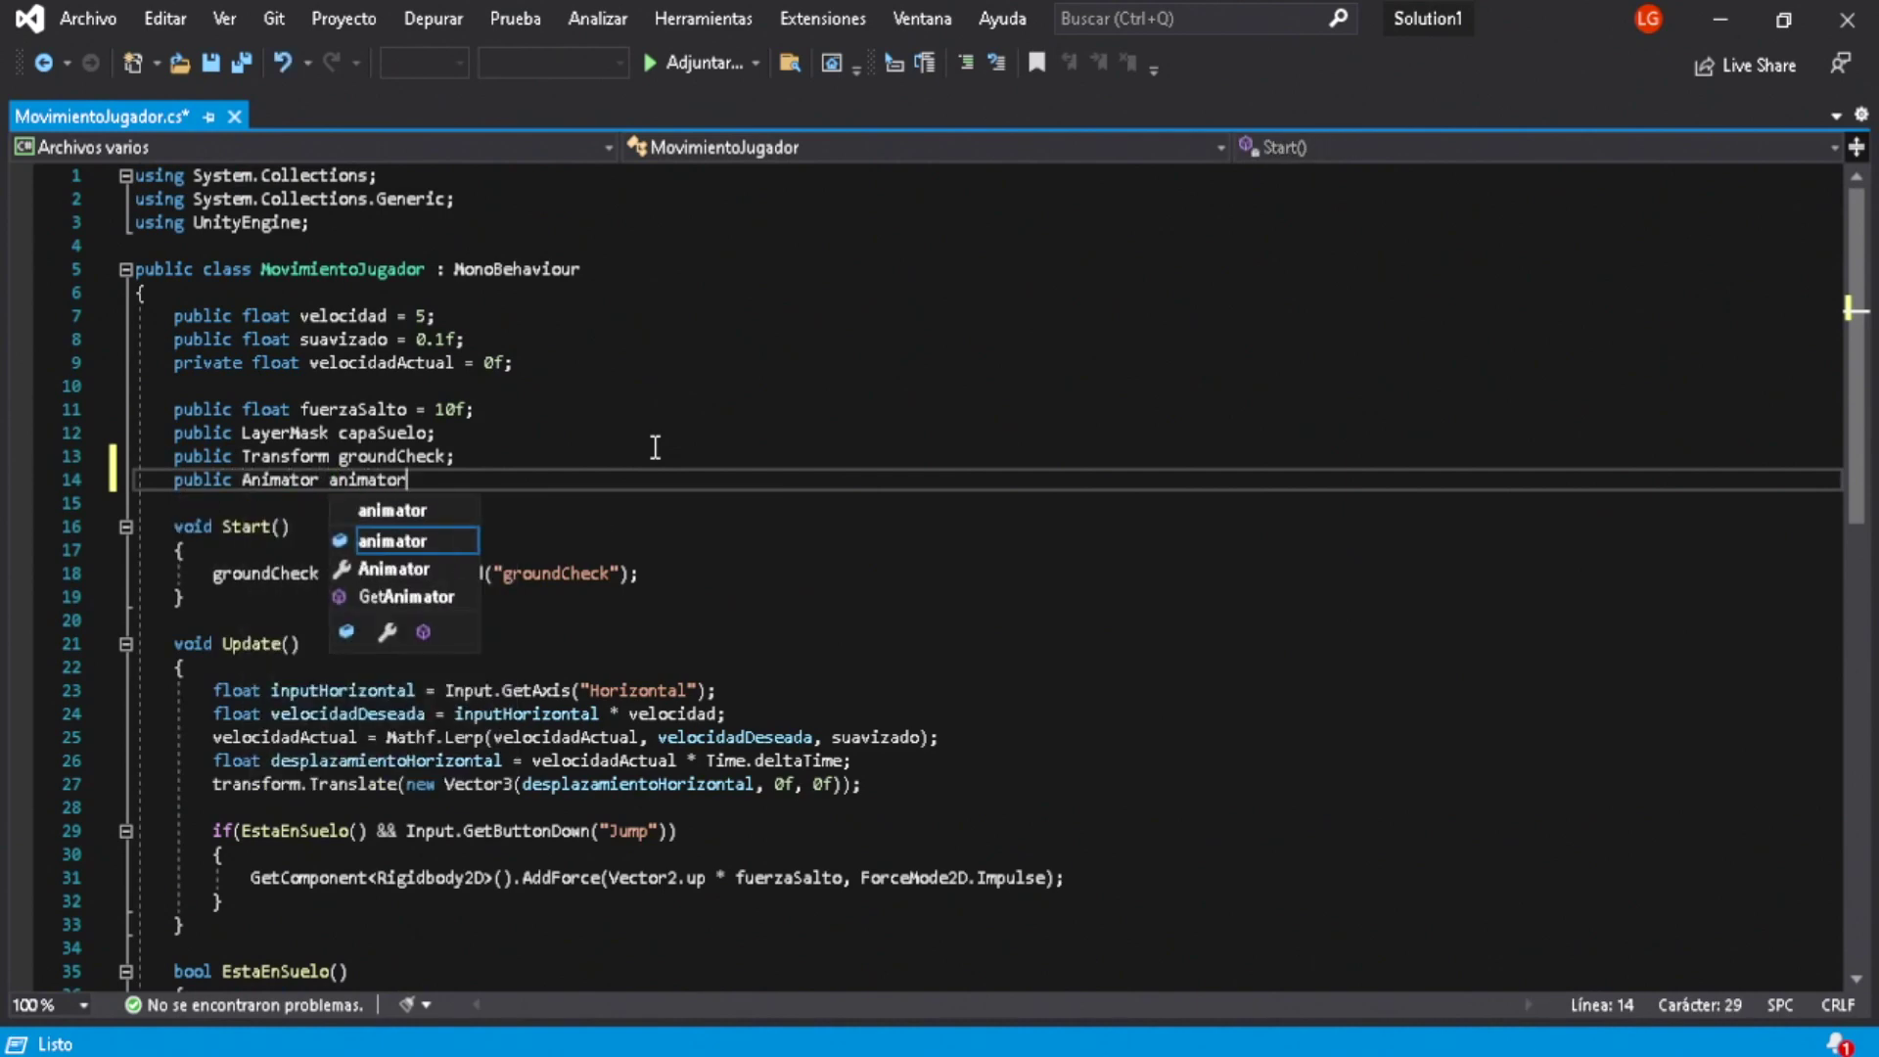
text(;)
click(674, 576)
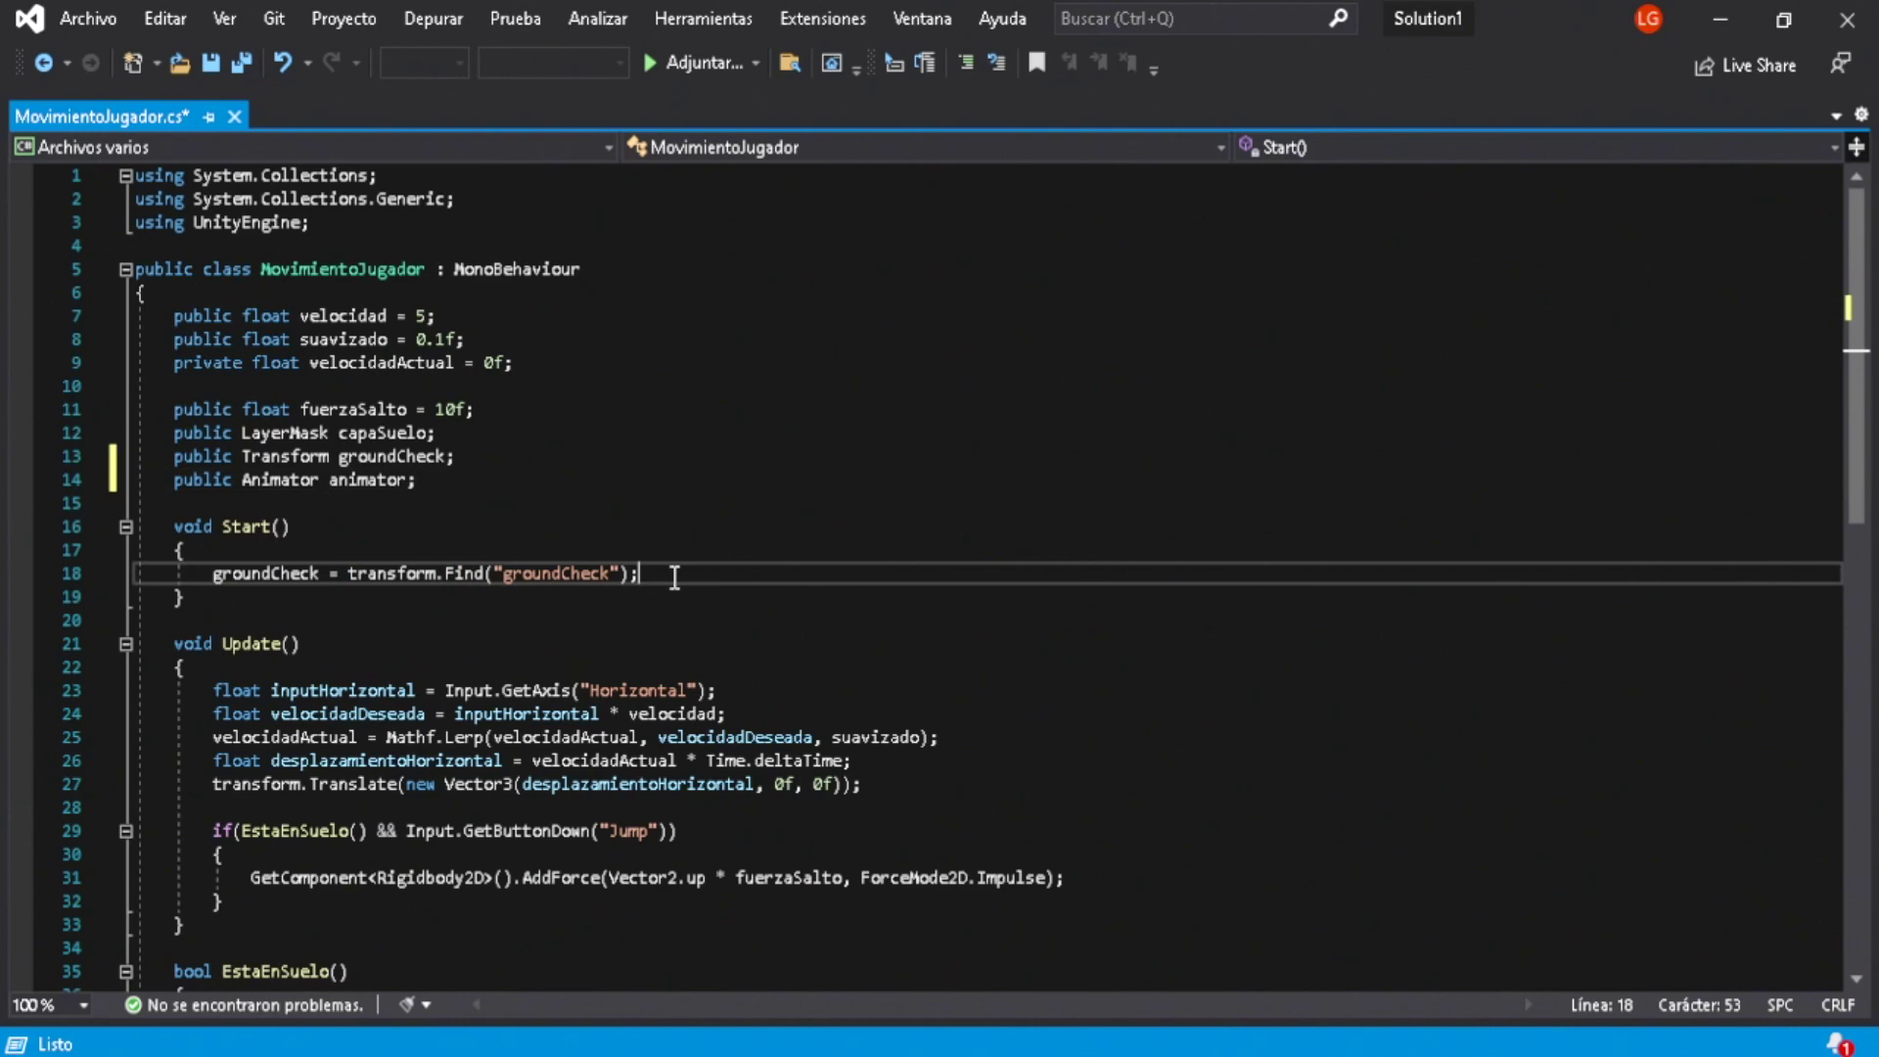
key(Return)
text(animator = GetComponent)
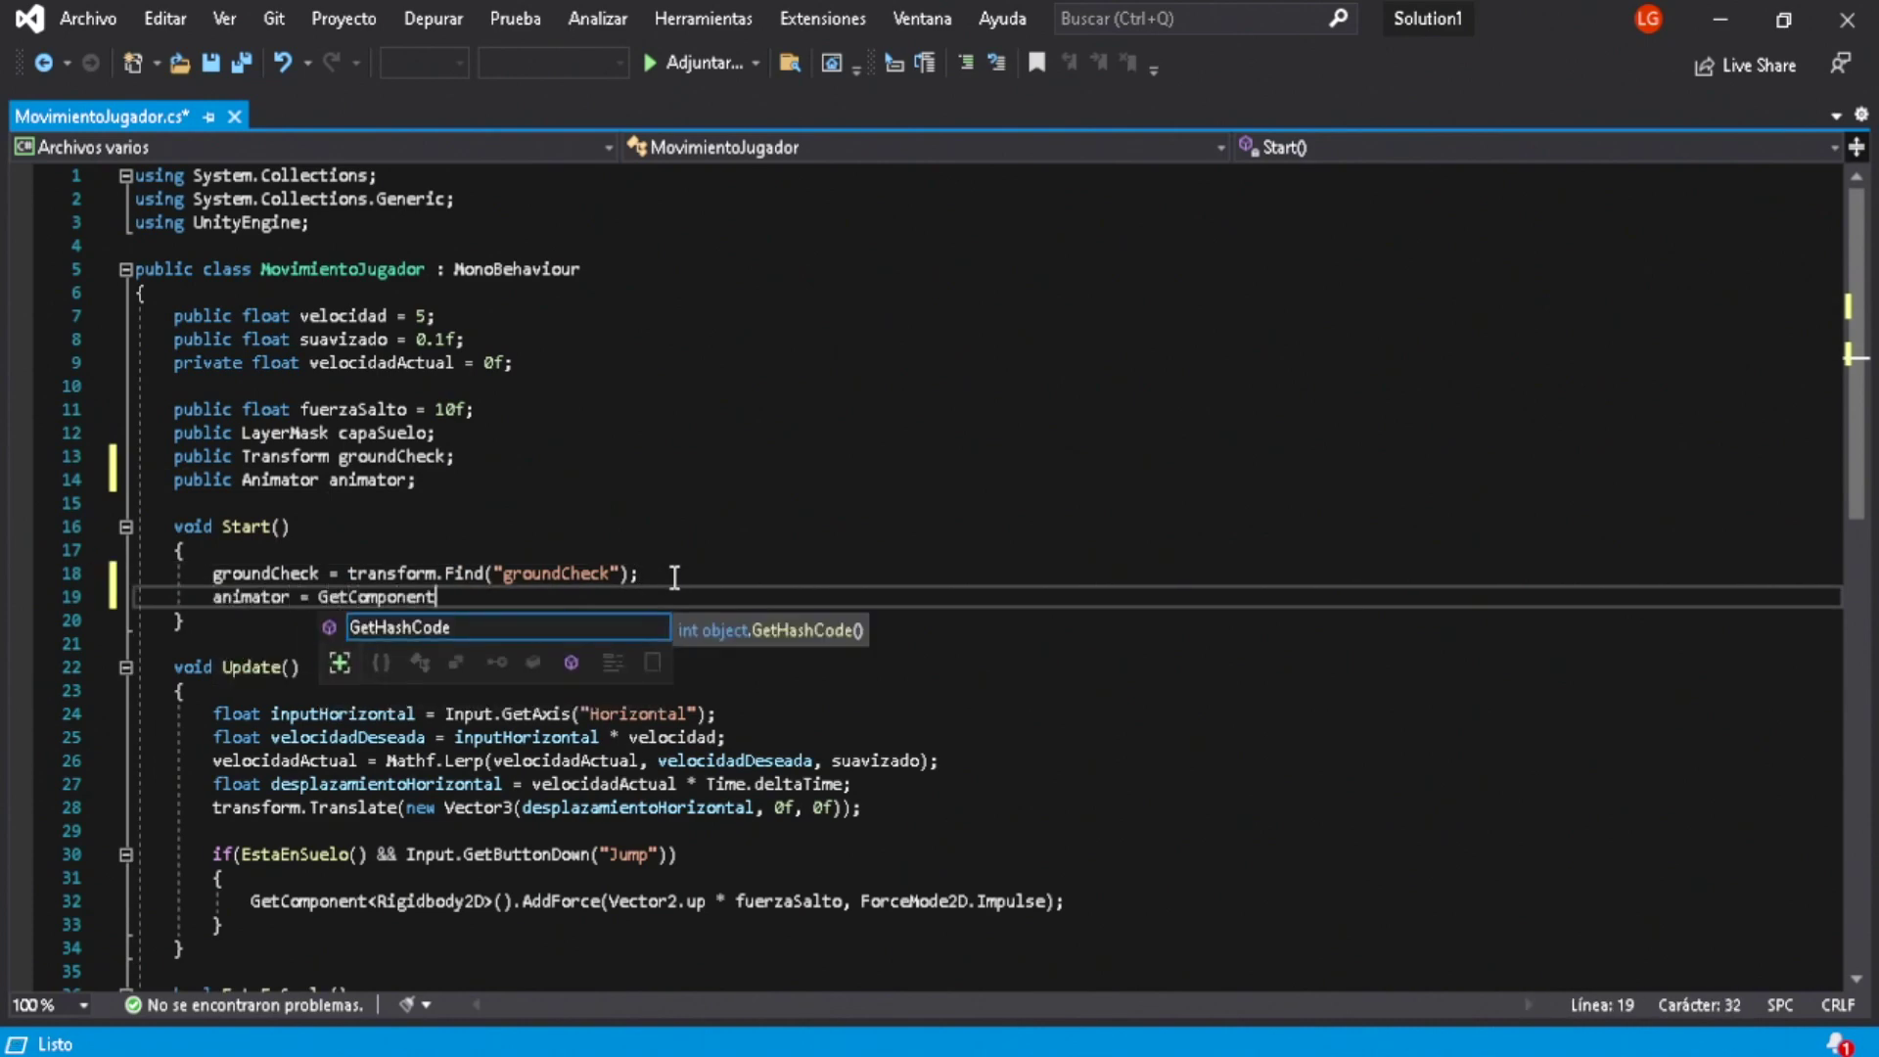
text(>)
text(<Animator)
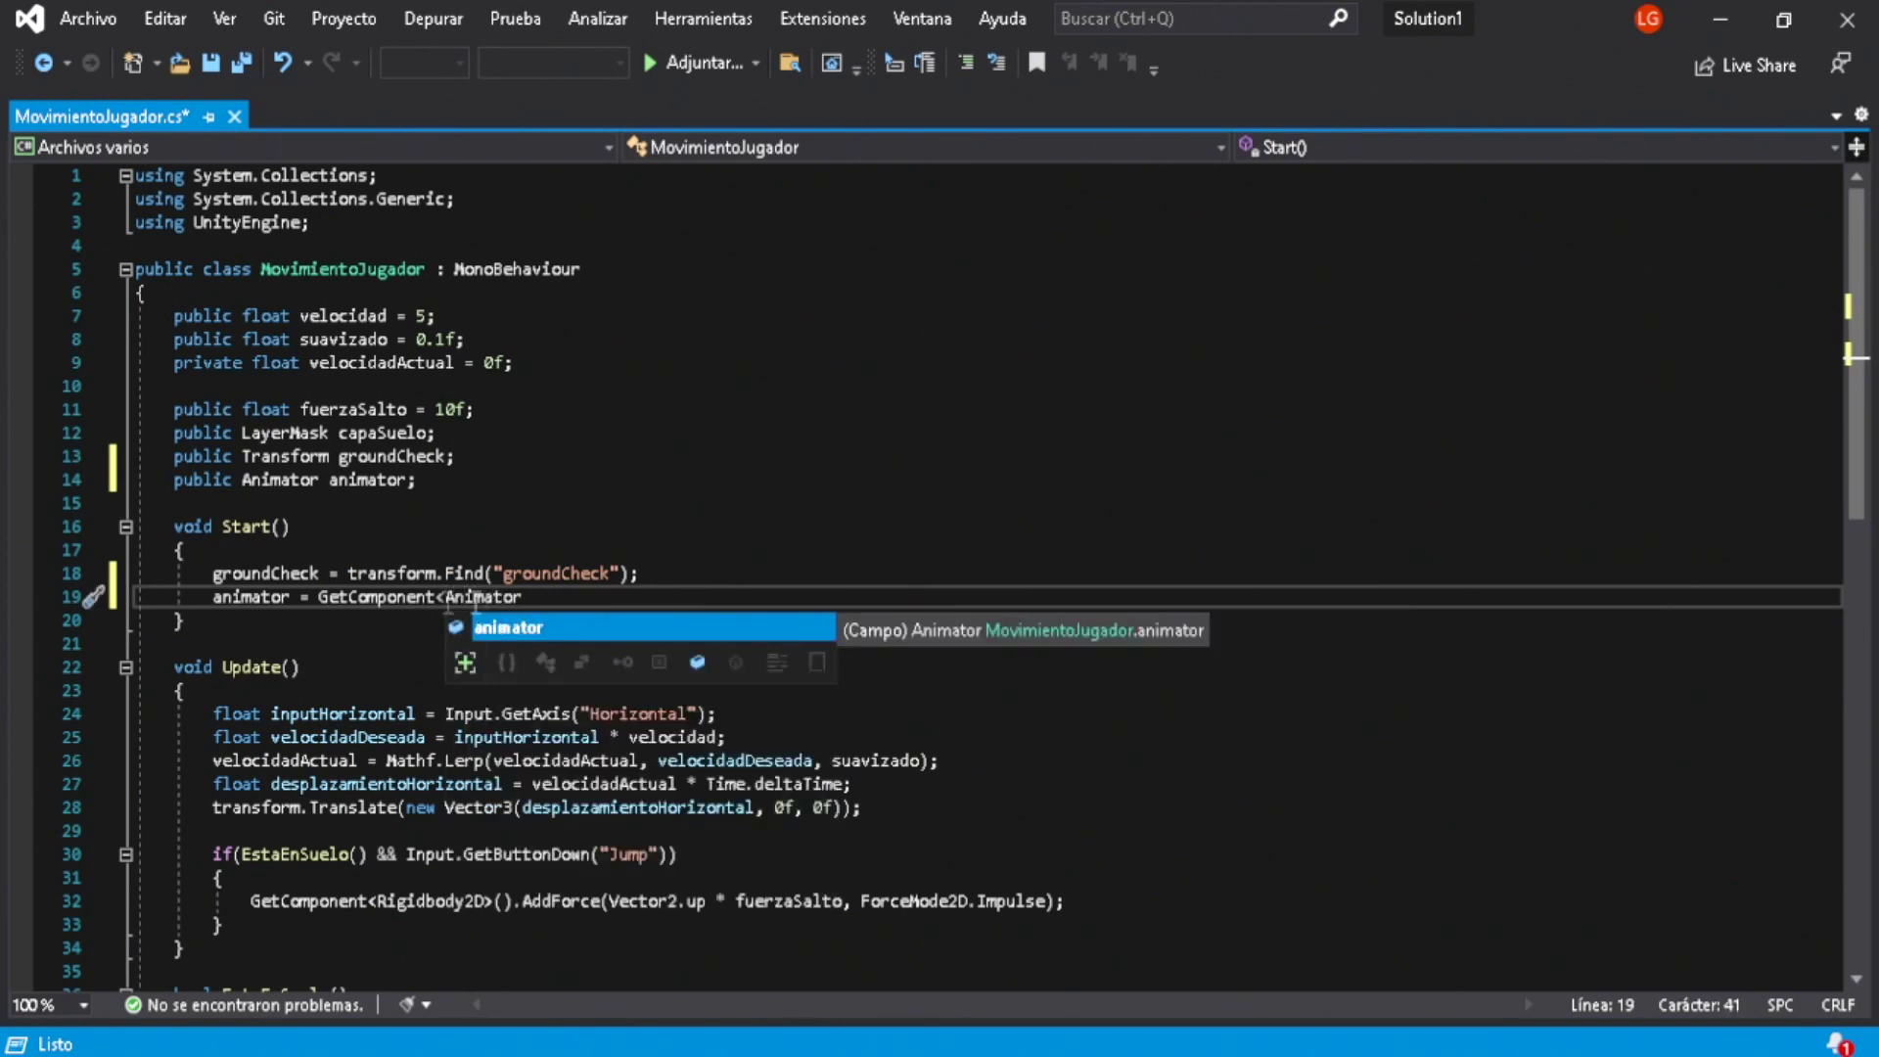
text(>()
text(;)
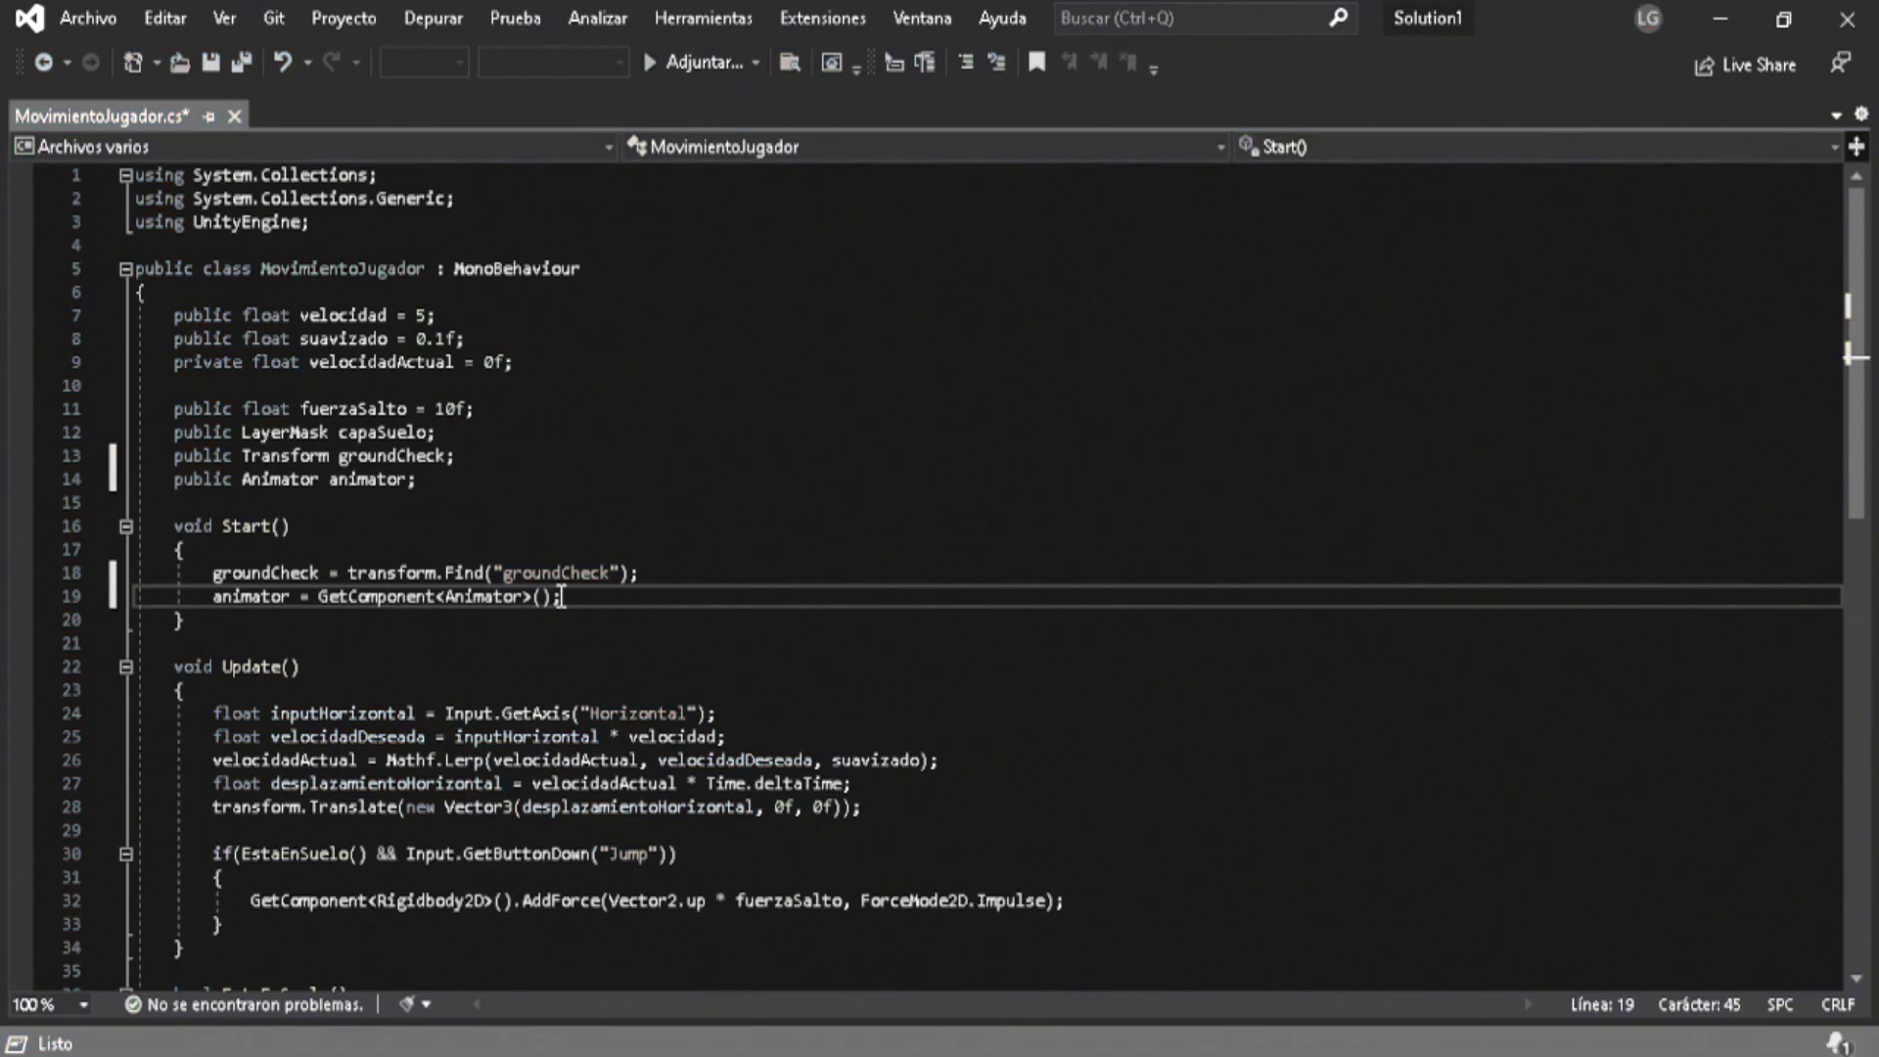
Step: In EstaEnSuelo, add animator.SetBool("EnSuelo", ensuelo) and leave space for a new method
scroll(572, 611, down, 4)
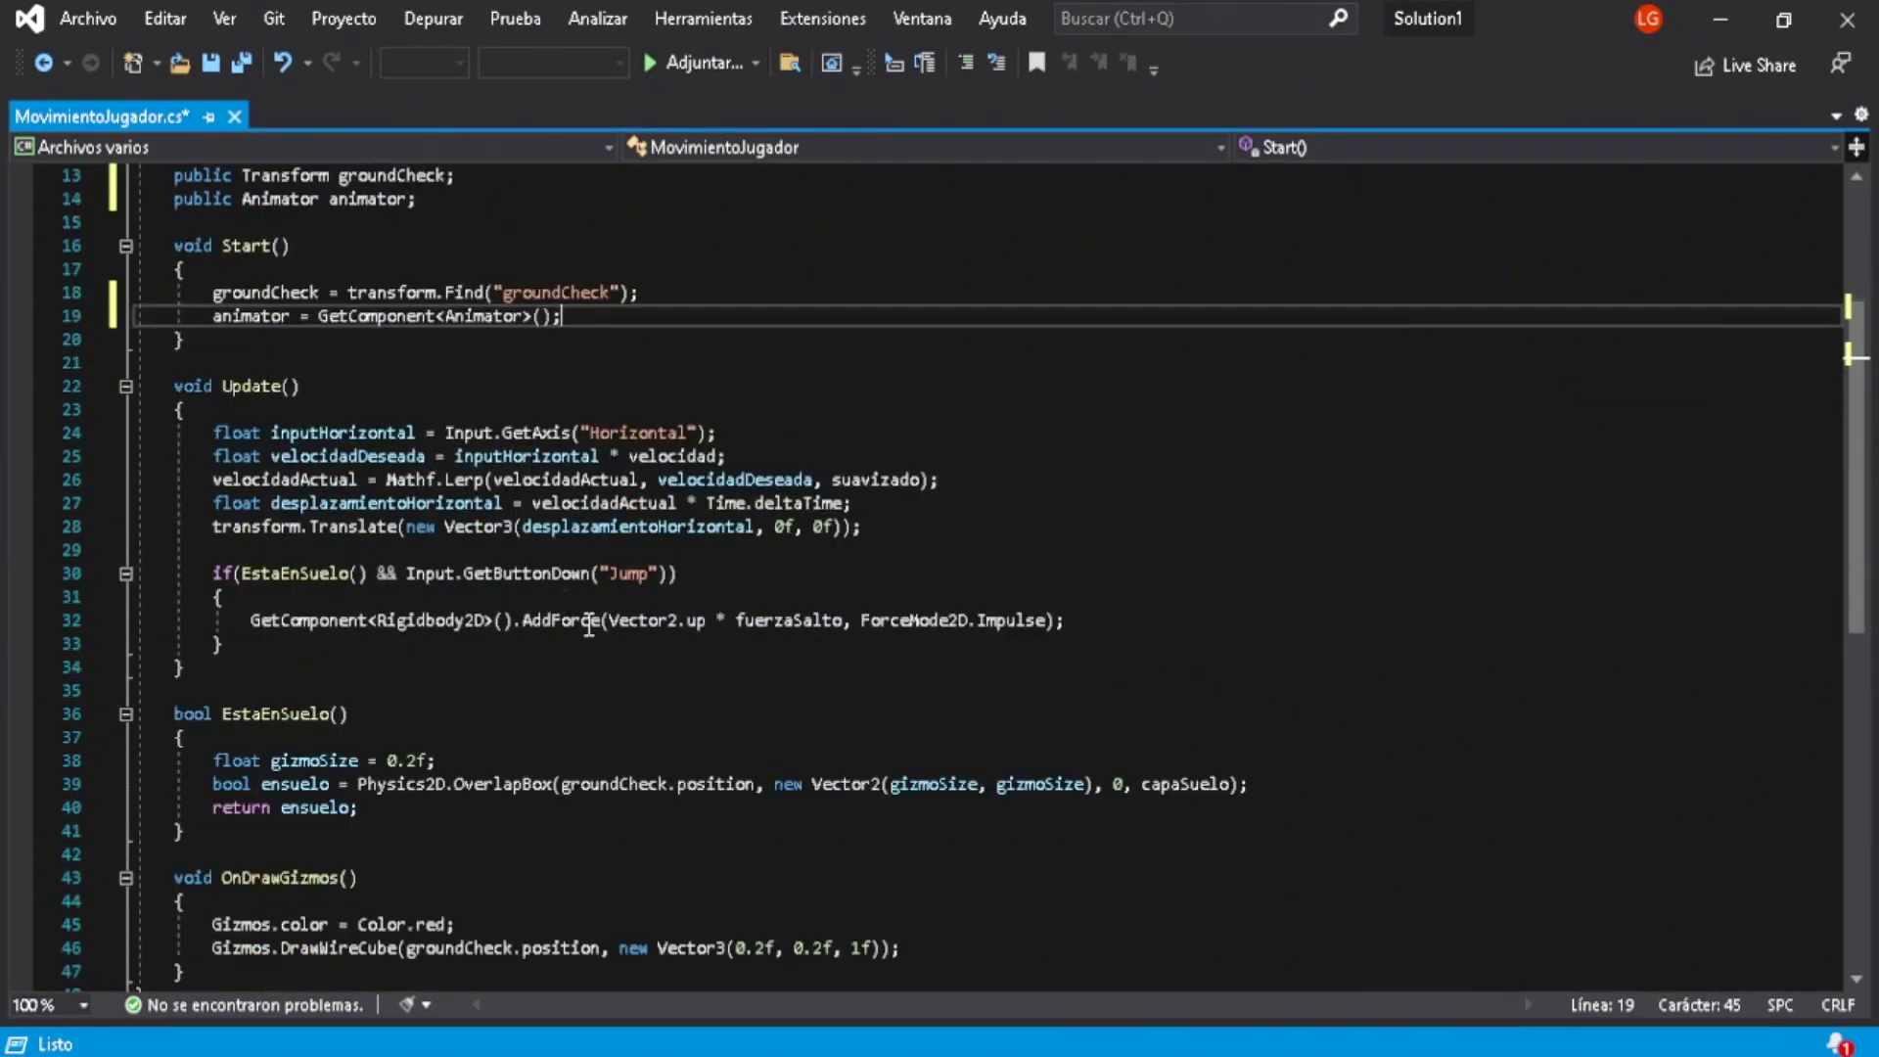
scroll(589, 626, down, 2)
click(1288, 643)
key(Return)
text(animatorol("EnSuelo", EnS);)
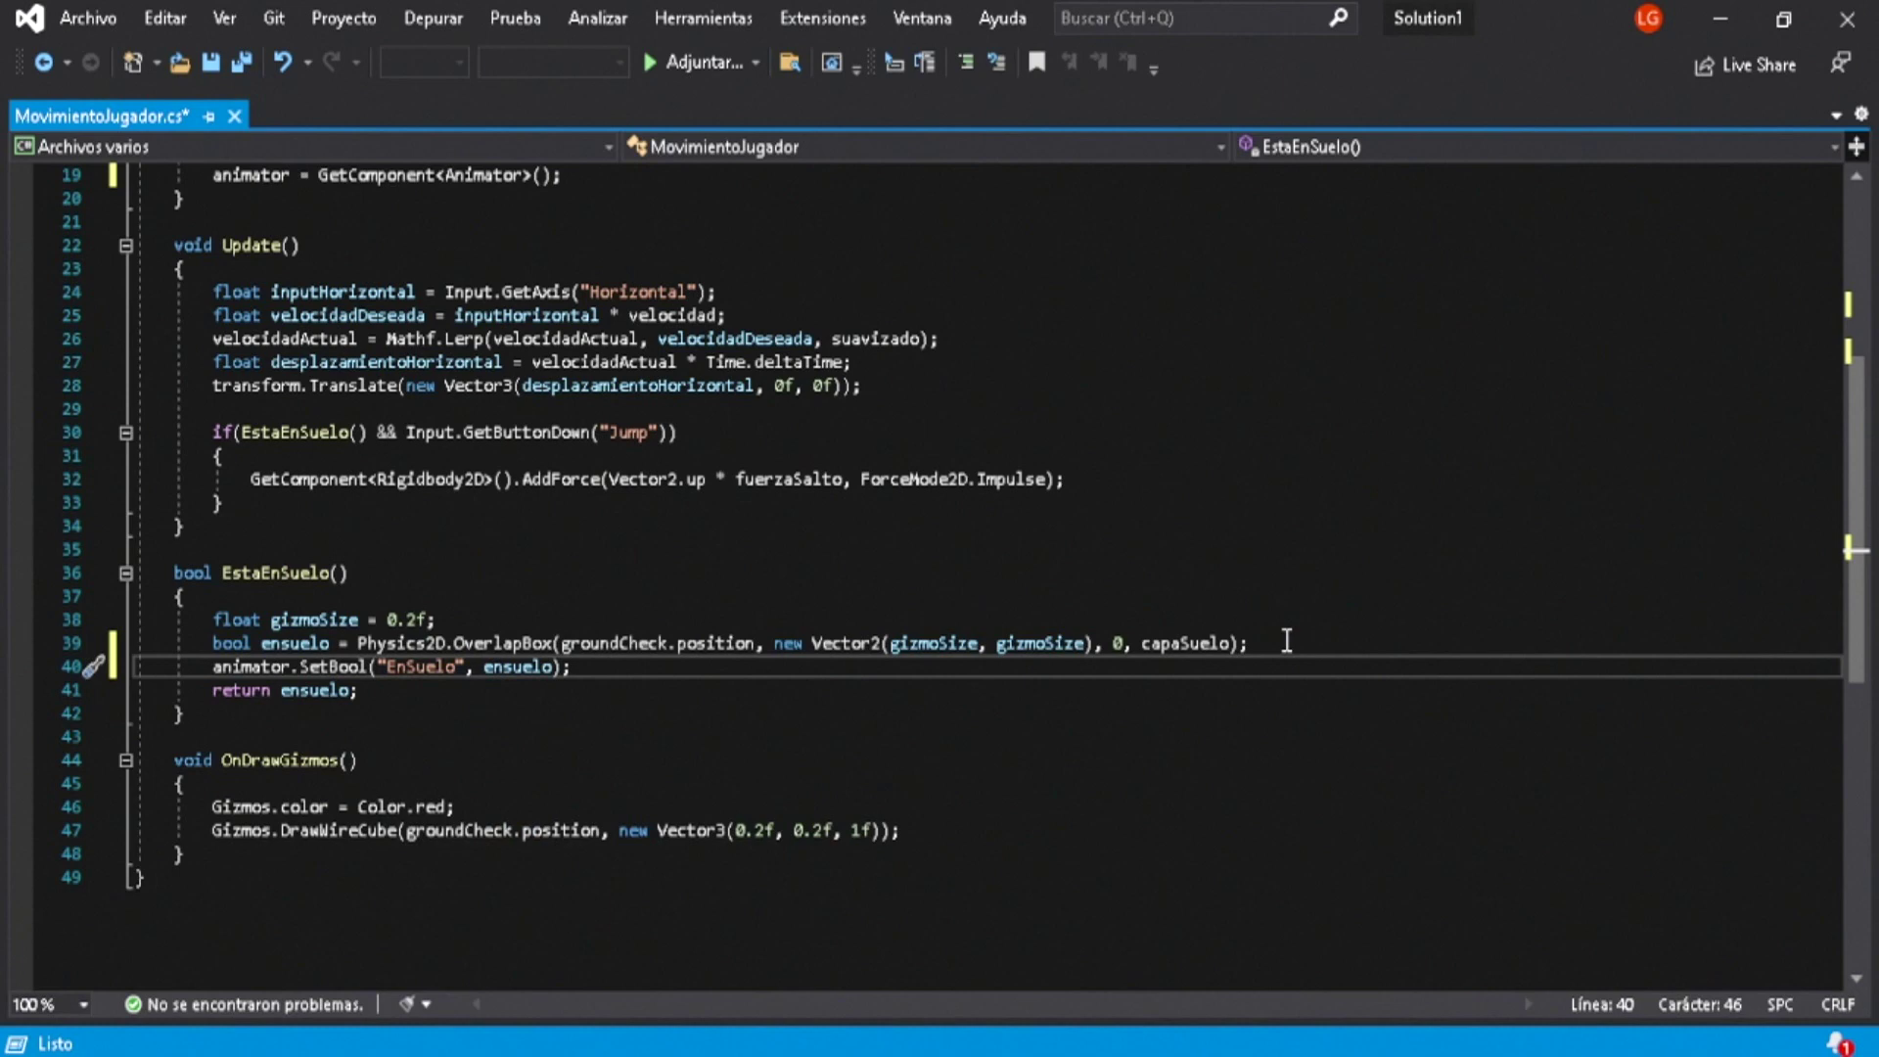
key(Down)
key(Down)
key(Return)
key(Return)
Step: Create ActualizarAnimaciones(float inputHorizontal) setting the Horizontal float to Mathf.Abs(inputHorizontal)
text(void ActualizarAnimaciones()
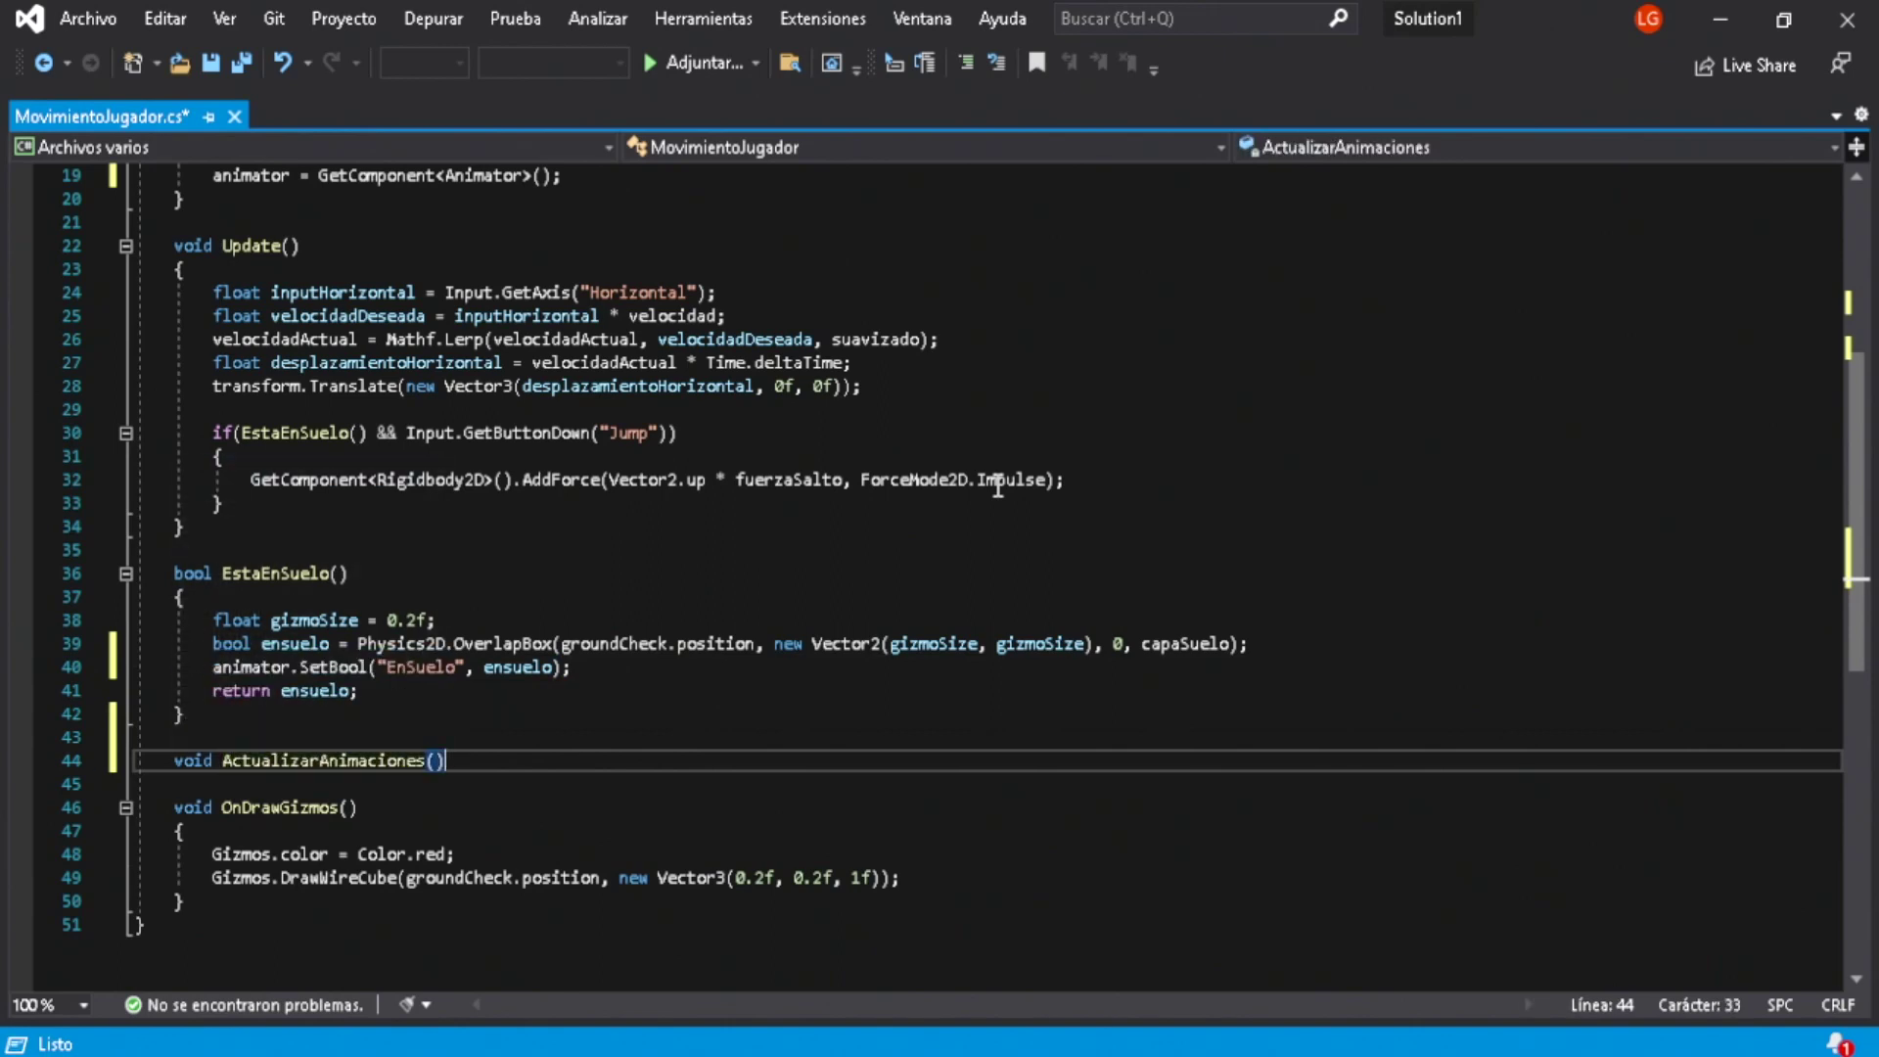
text(float inputHorizontal)
key(Down)
key(Down)
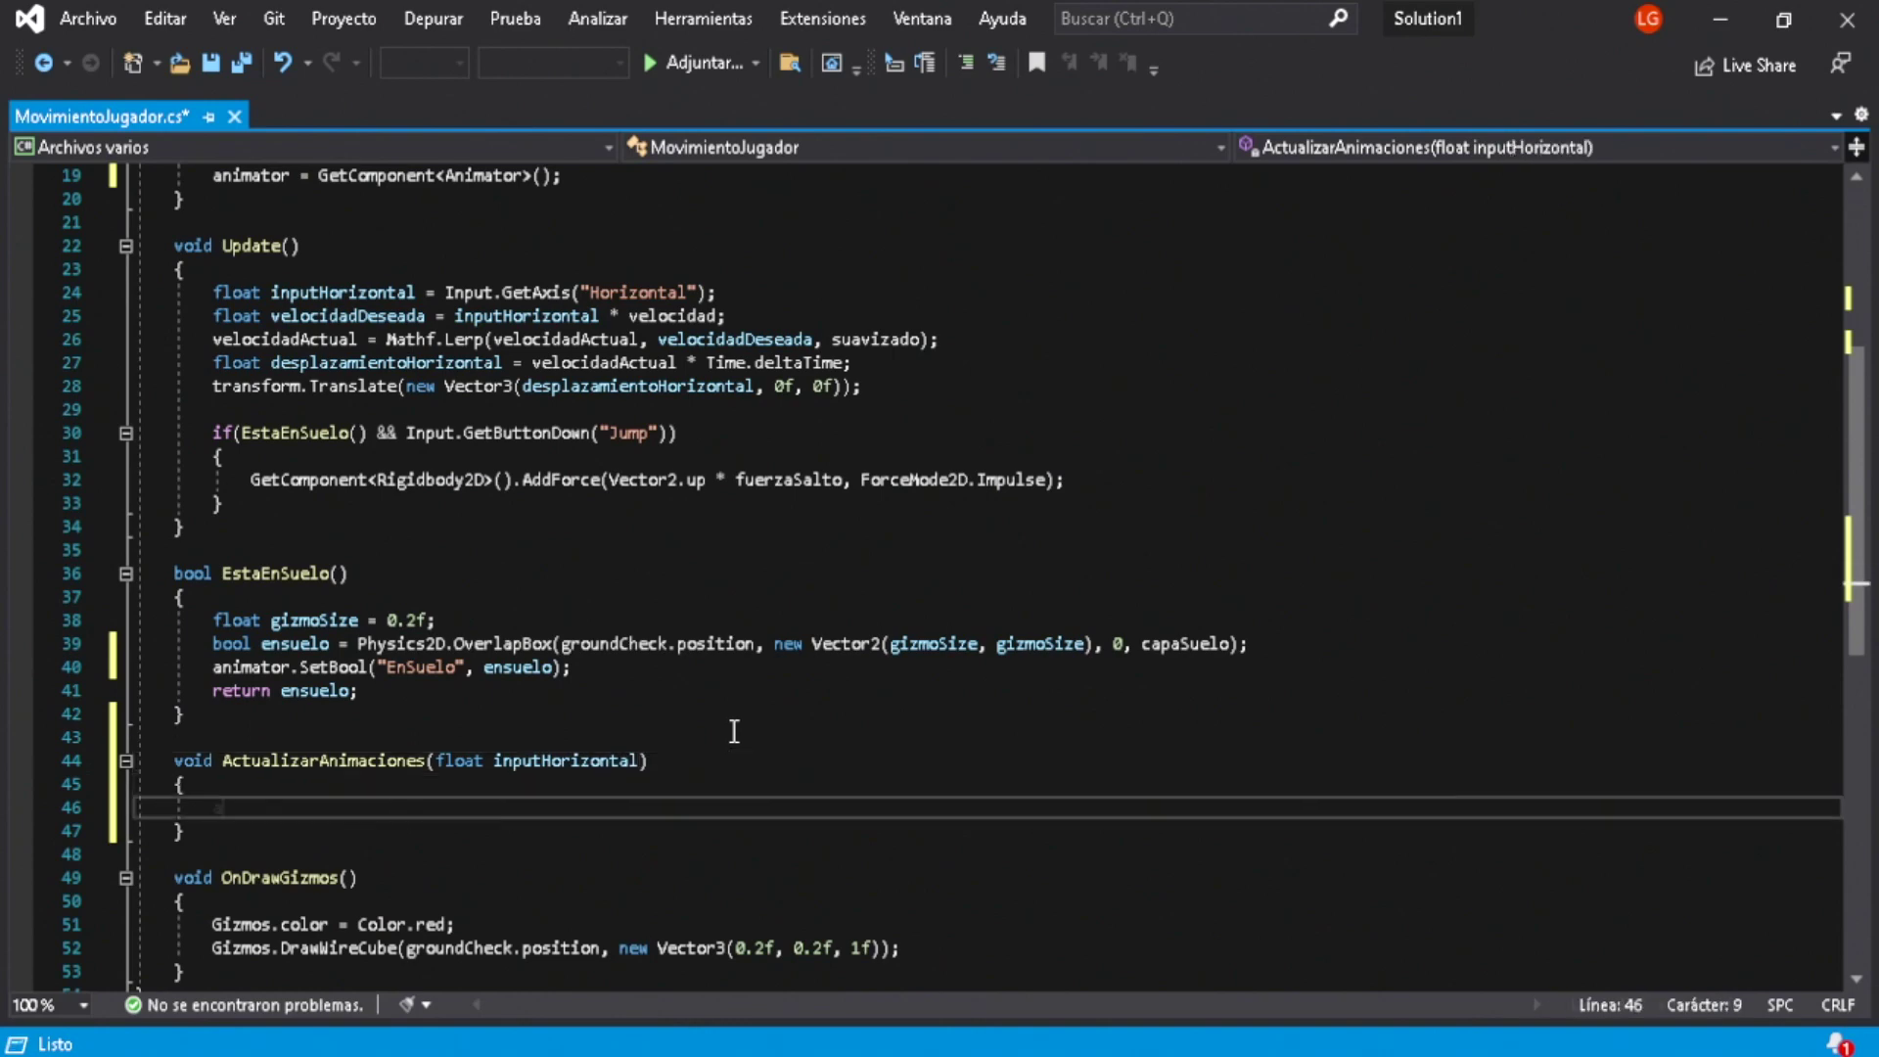
text(animator.SetFloat("Horizontal", Mathf.Abs(input)
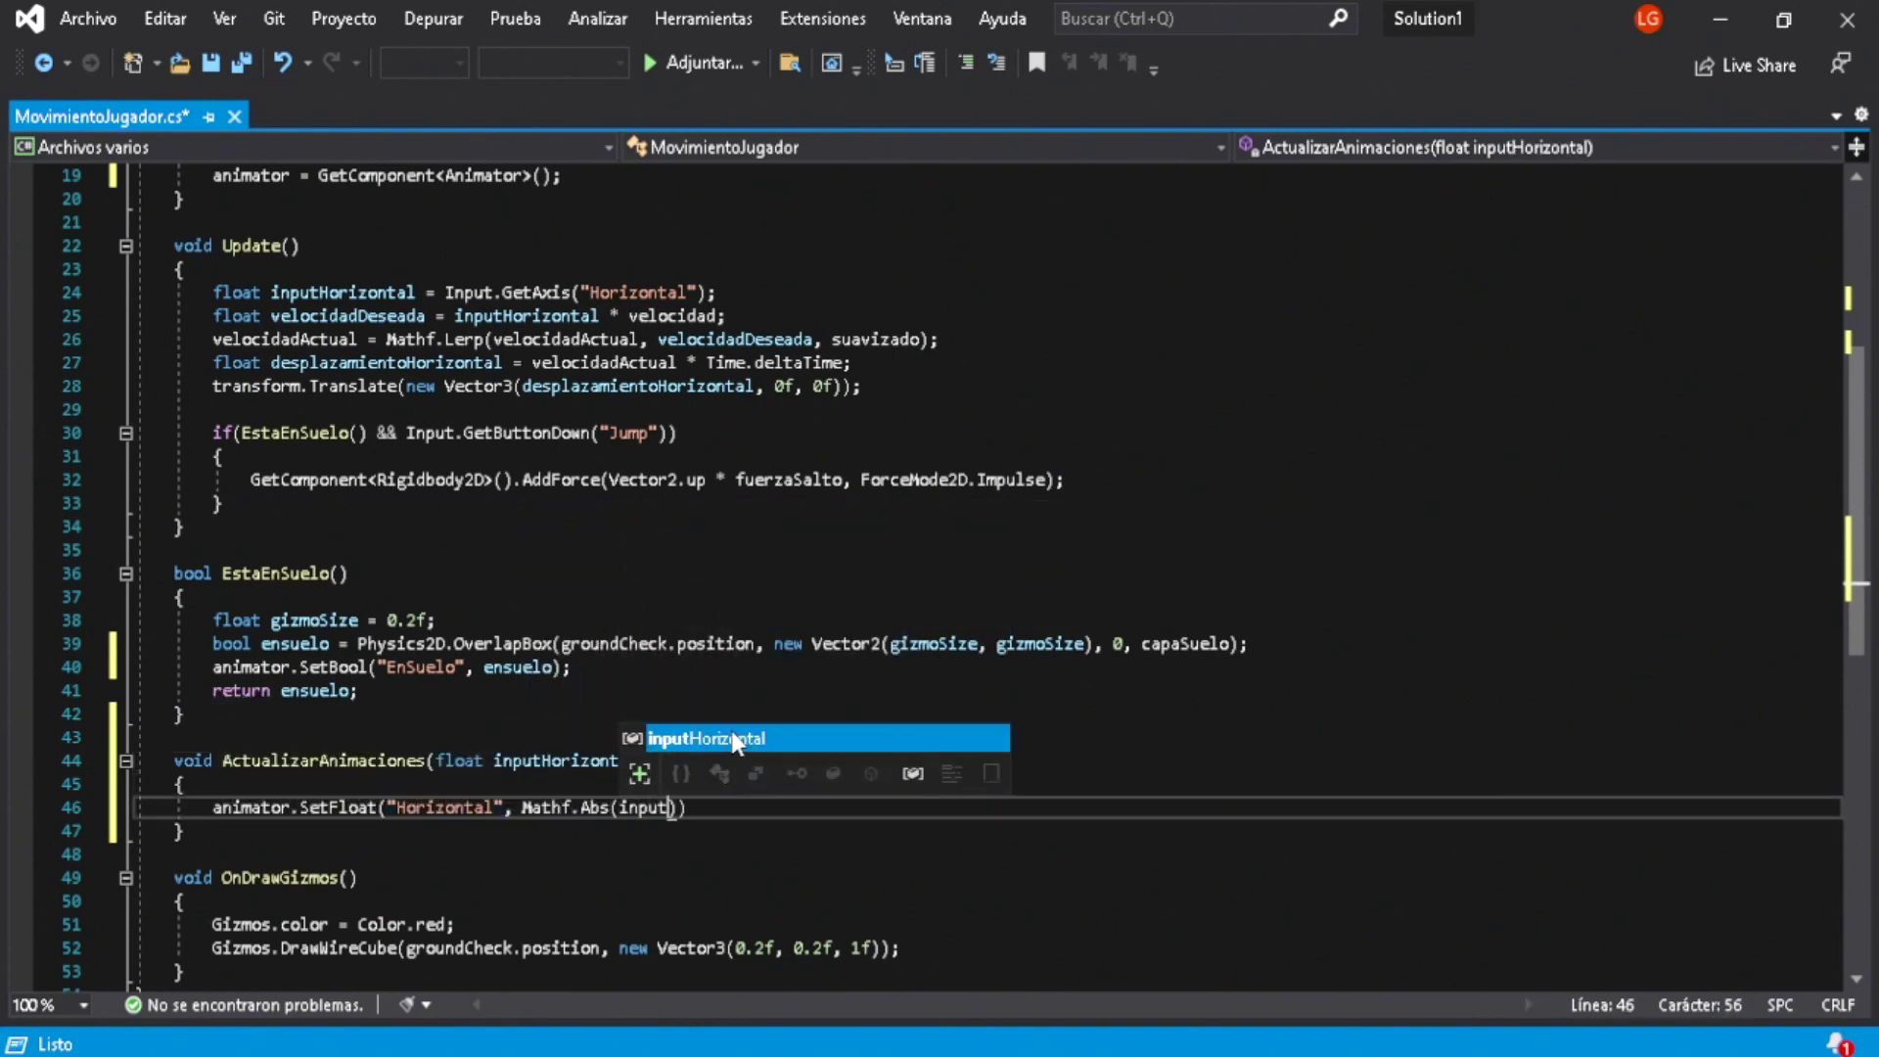
key(Tab)
key(End)
key(Return)
Step: Add an if / else if on Mathf.Abs(inputHorizontal) that resets or sets the Idle trigger
text(if(Mathf)
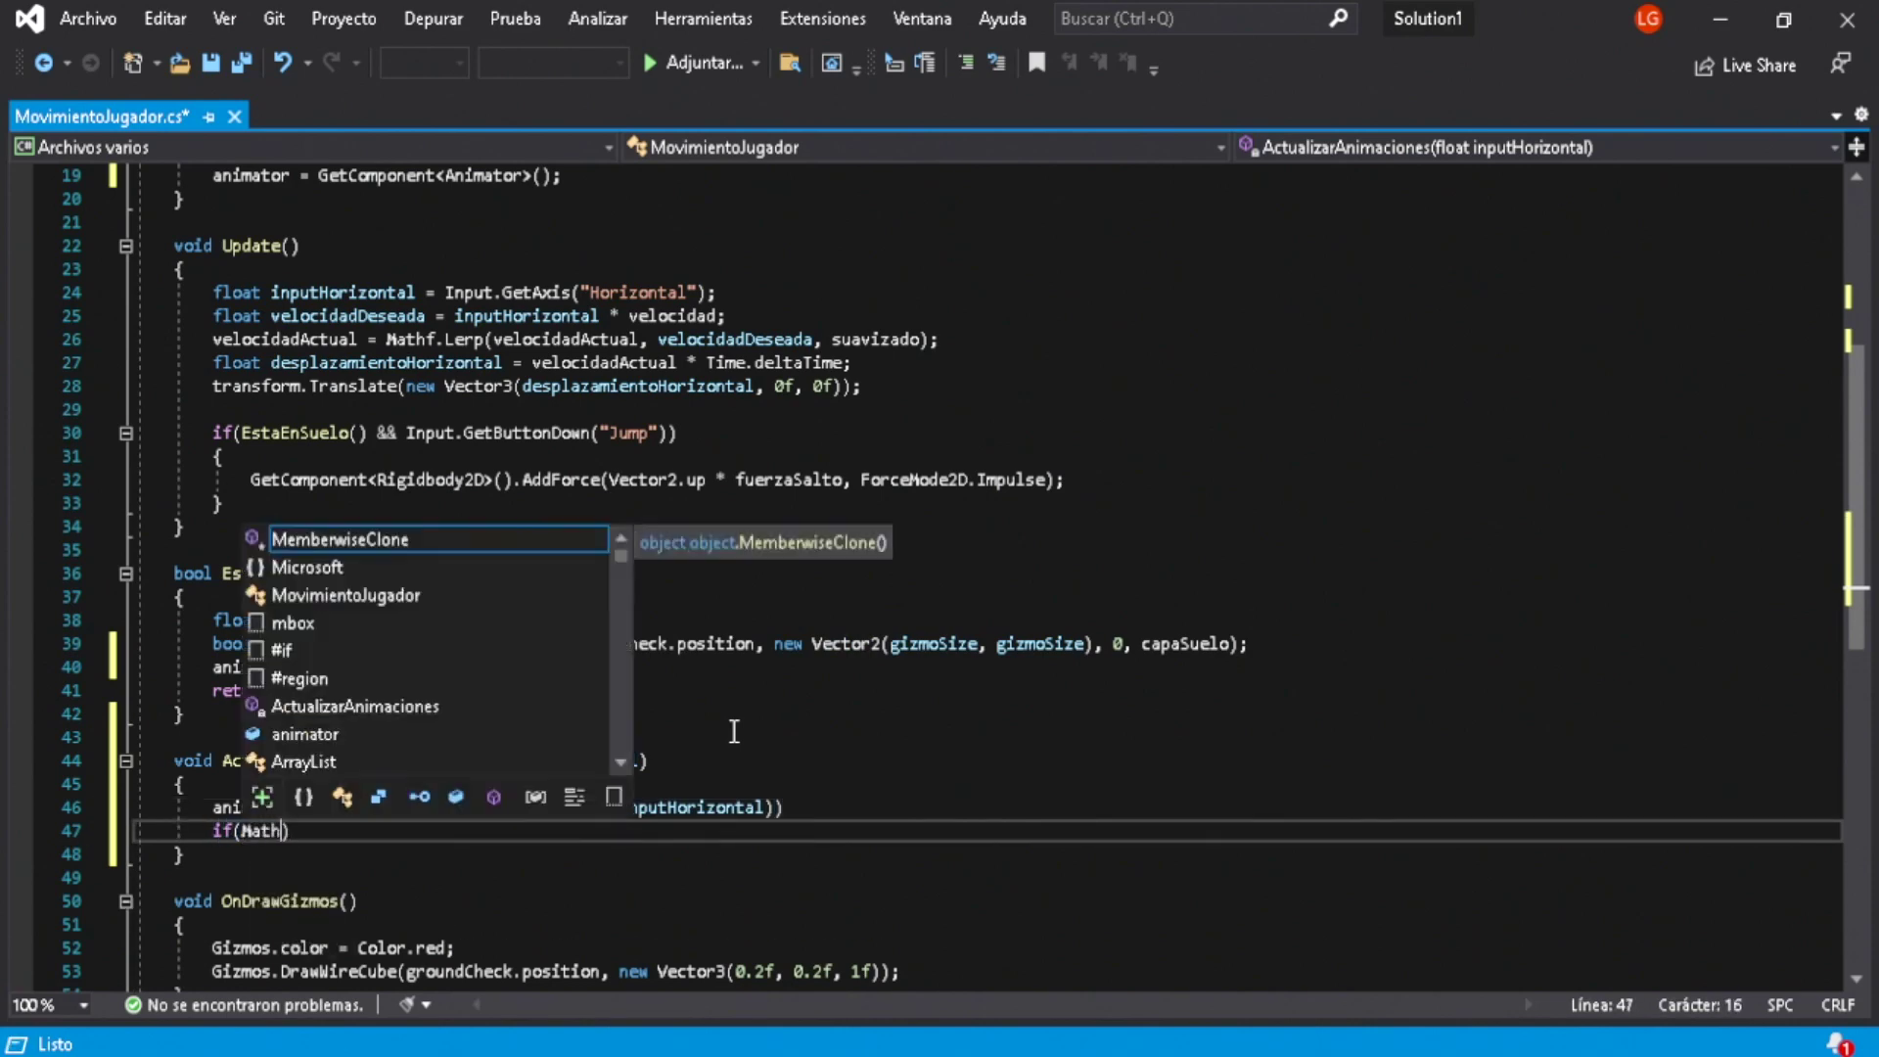
text(.Abs(inputHorizontal))
key(Return)
text({)
key(Return)
text(animator)
text(dle)
key(End)
text(;)
key(Down)
key(End)
key(Return)
text(else if ()
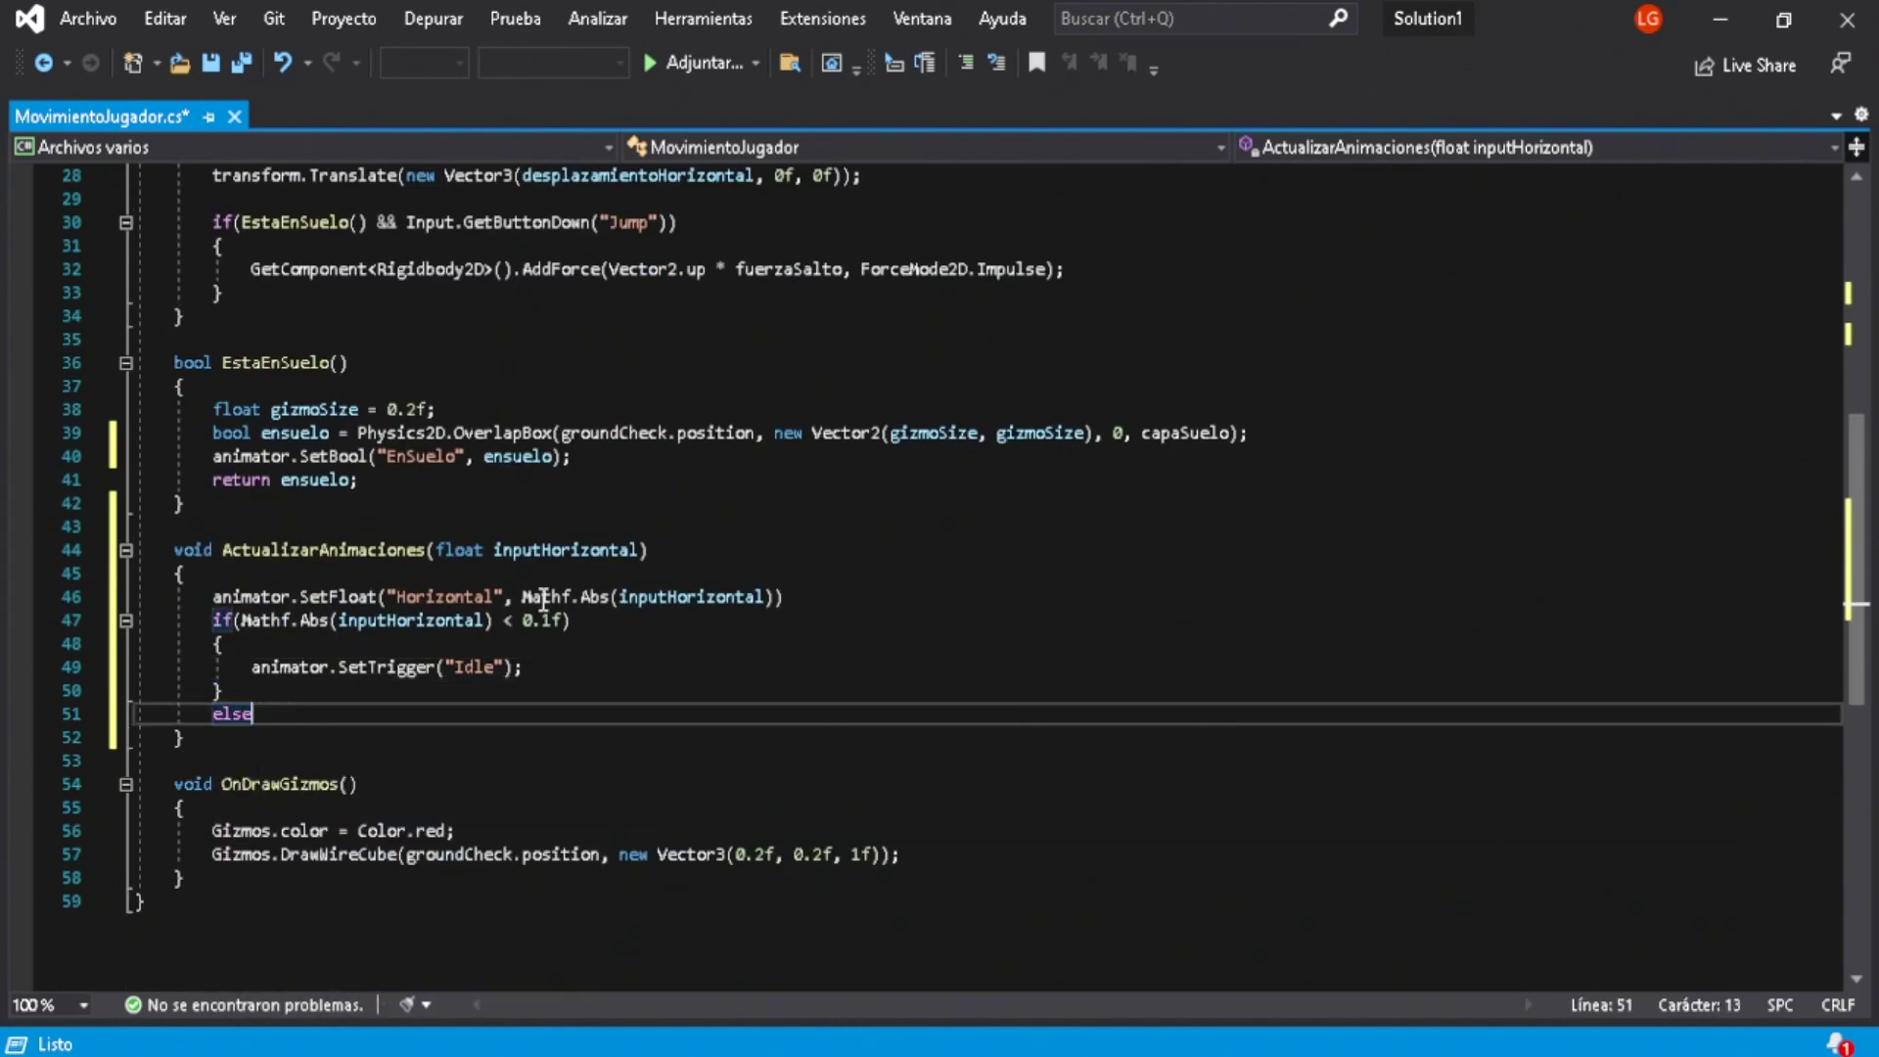
key(Return)
text({)
Step: Call ActualizarAnimaciones(inputHorizontal) in Update after the movement code
key(Return)
text(animator.StTrigger("Idle");)
scroll(876, 609, up, 6)
click(923, 599)
key(Return)
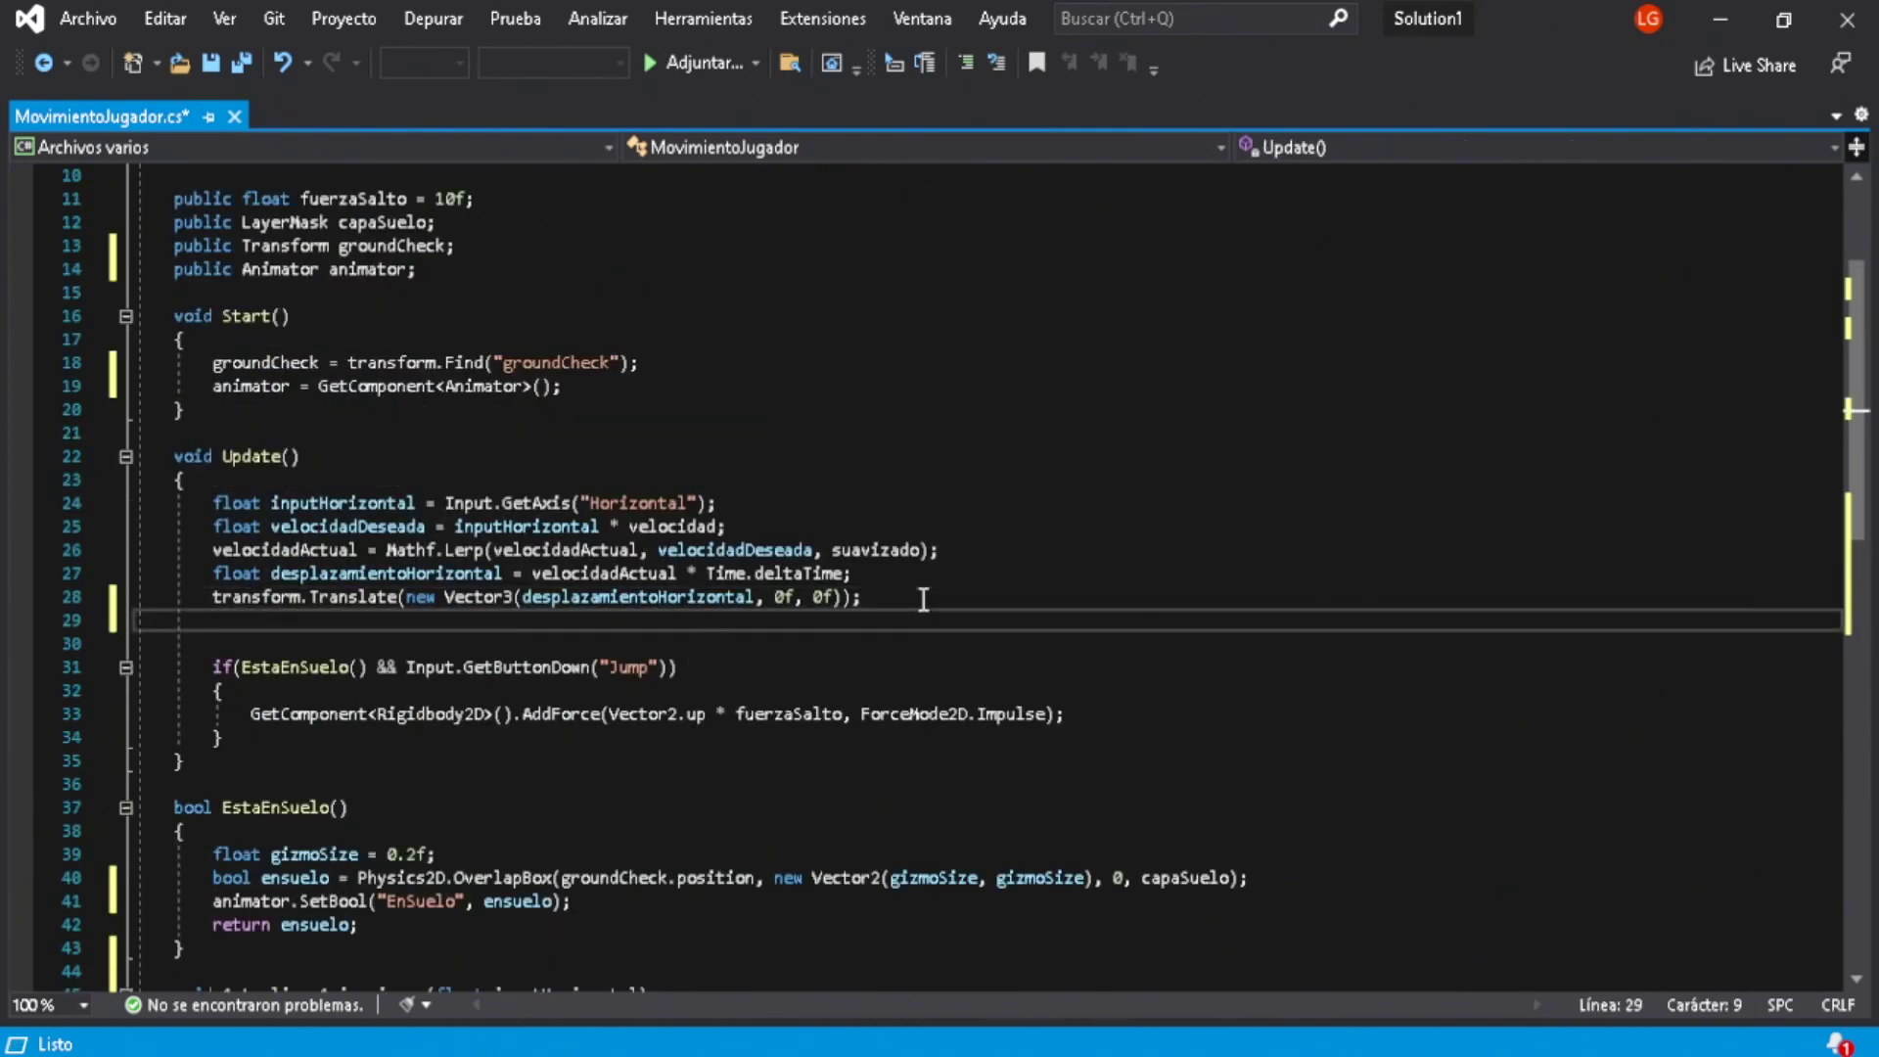
text(Actu)
key(Tab)
text((inp))
scroll(923, 596, down, 8)
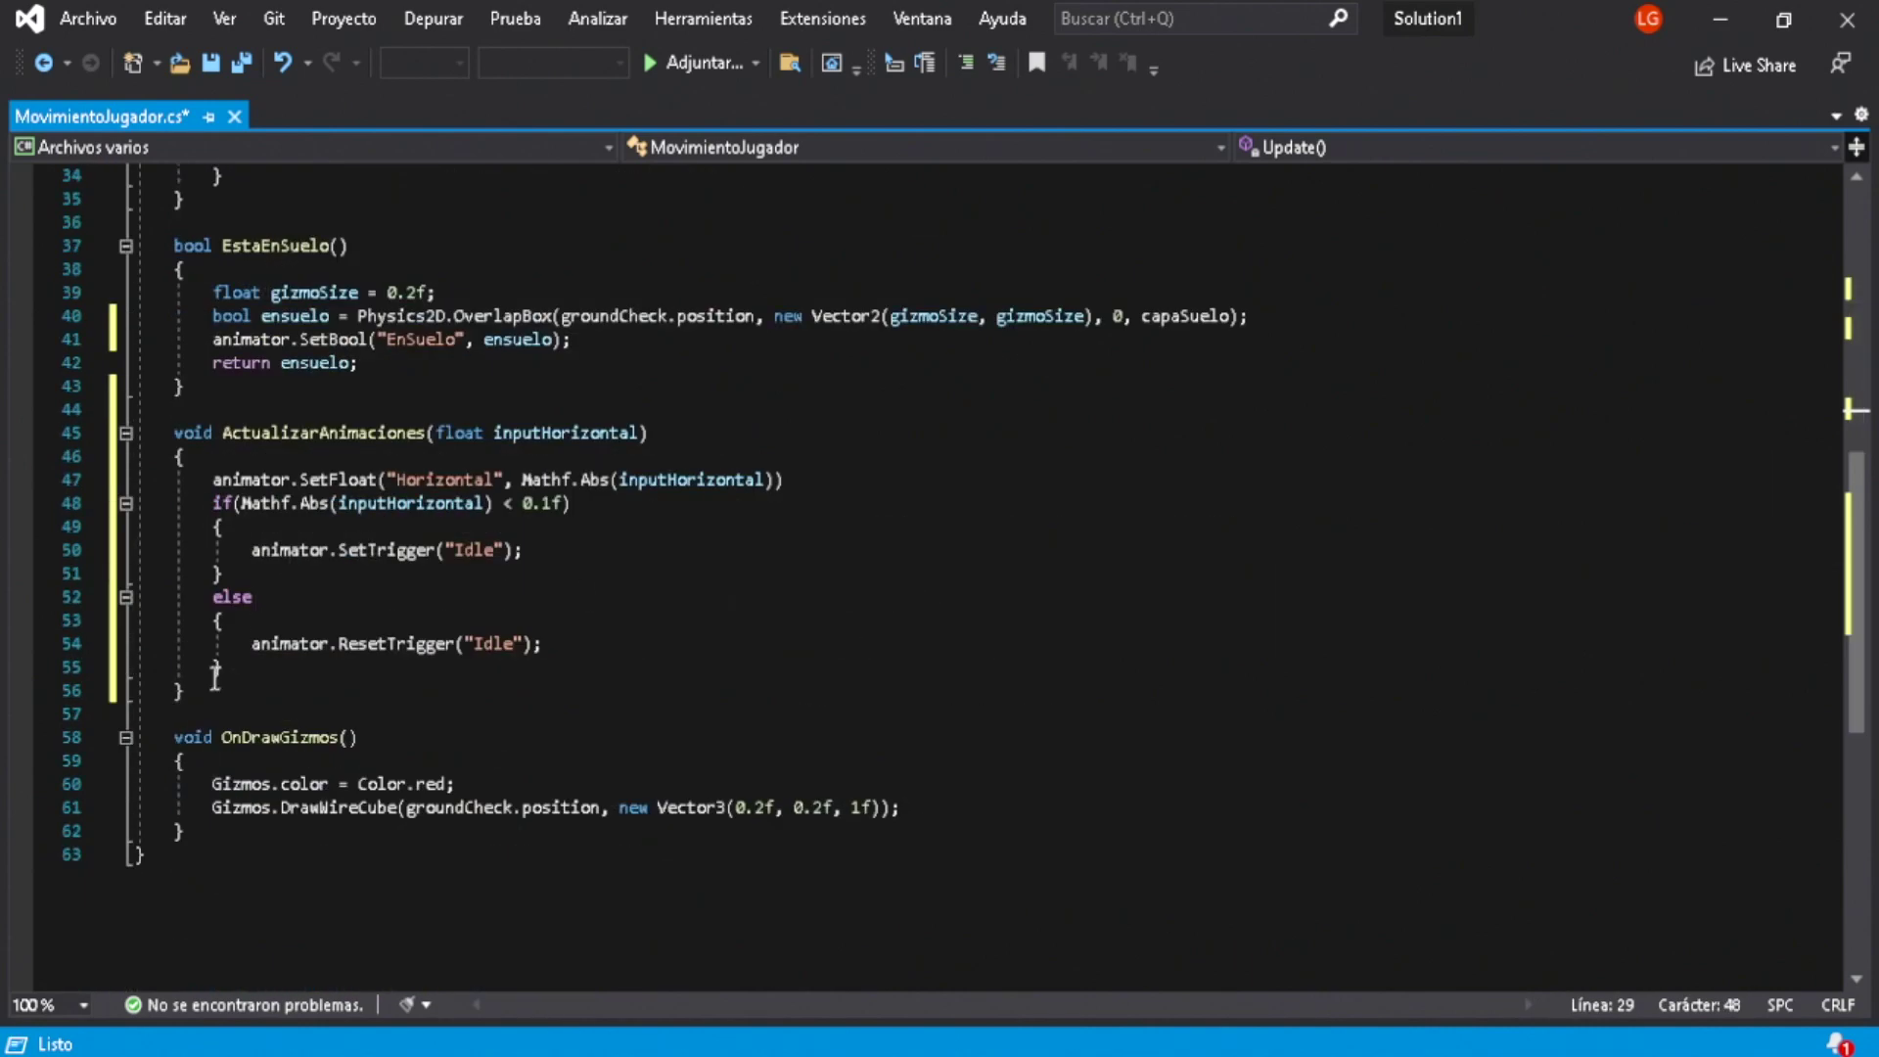
click(602, 690)
key(Return)
key(Return)
Step: Declare void VoltearPersonaje(float inputHorizontal) below ActualizarAnimaciones
text(void VoltearPersonaje(float in))
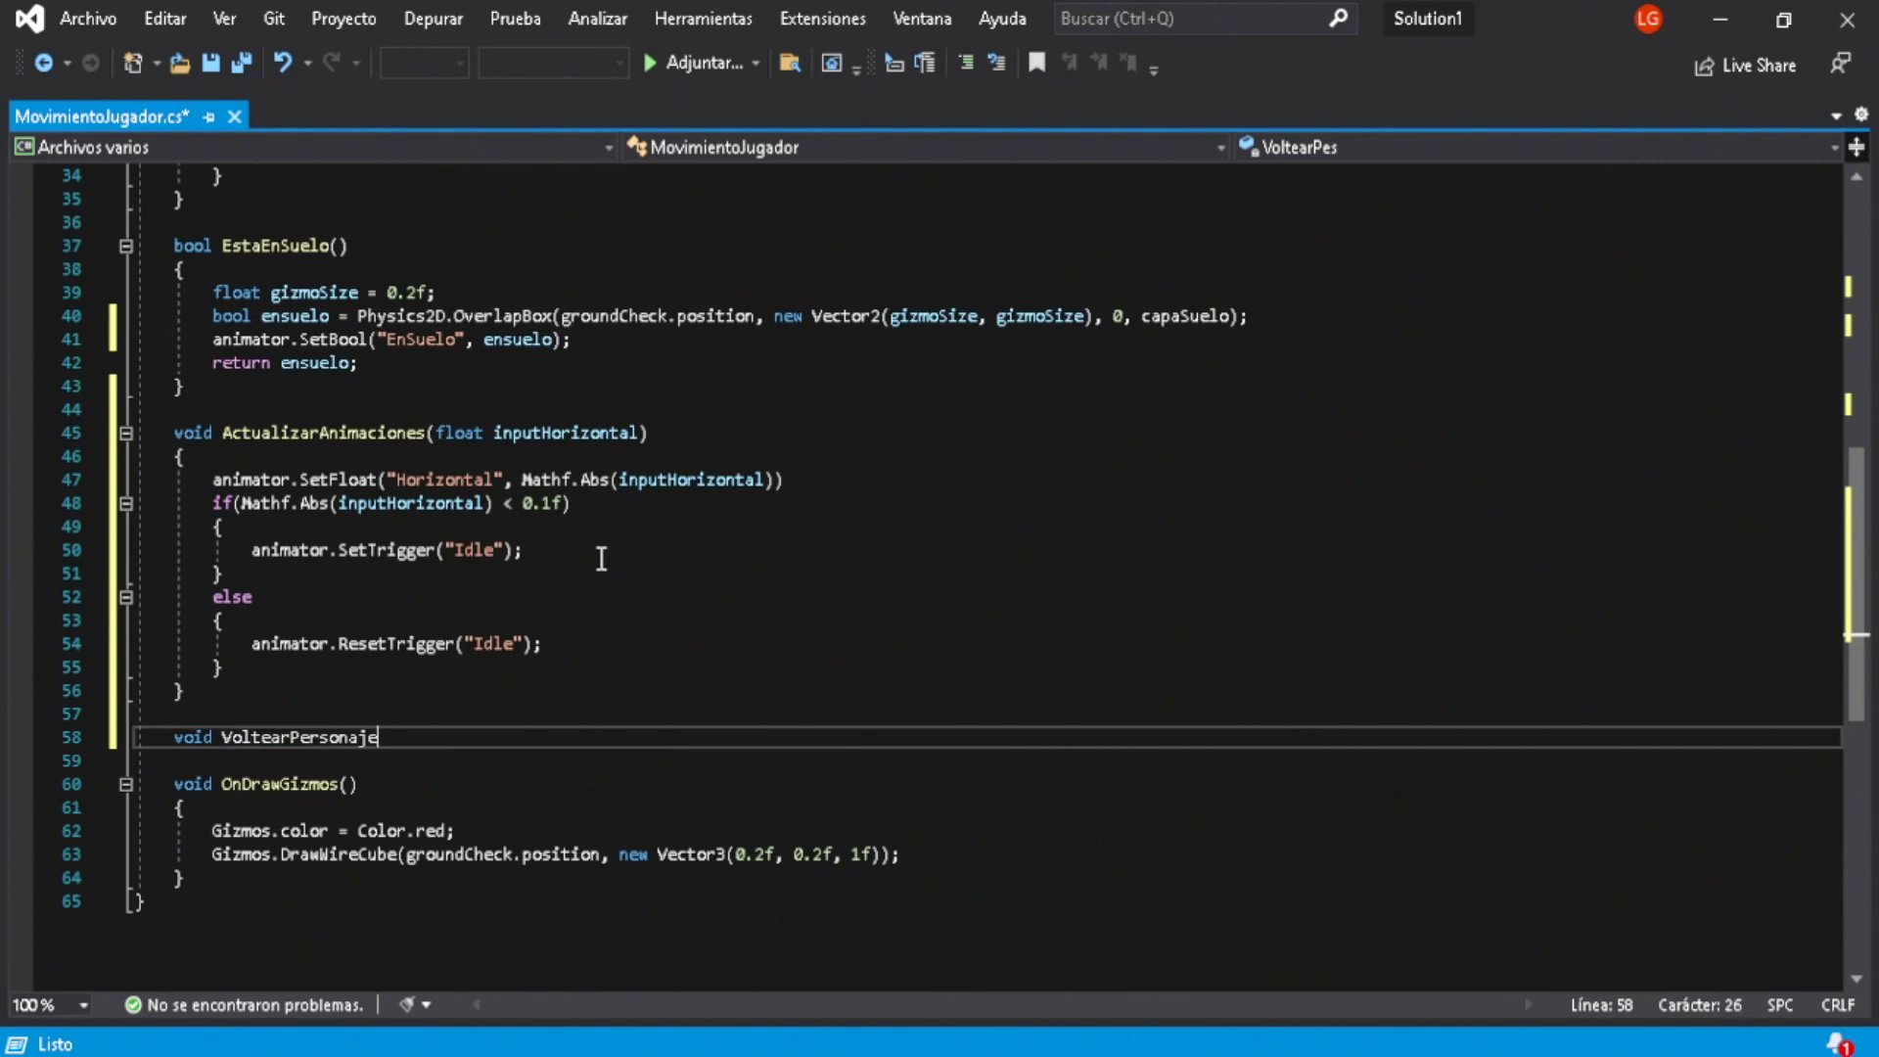
key(Return)
text({)
key(Return)
click(516, 736)
text(float input)
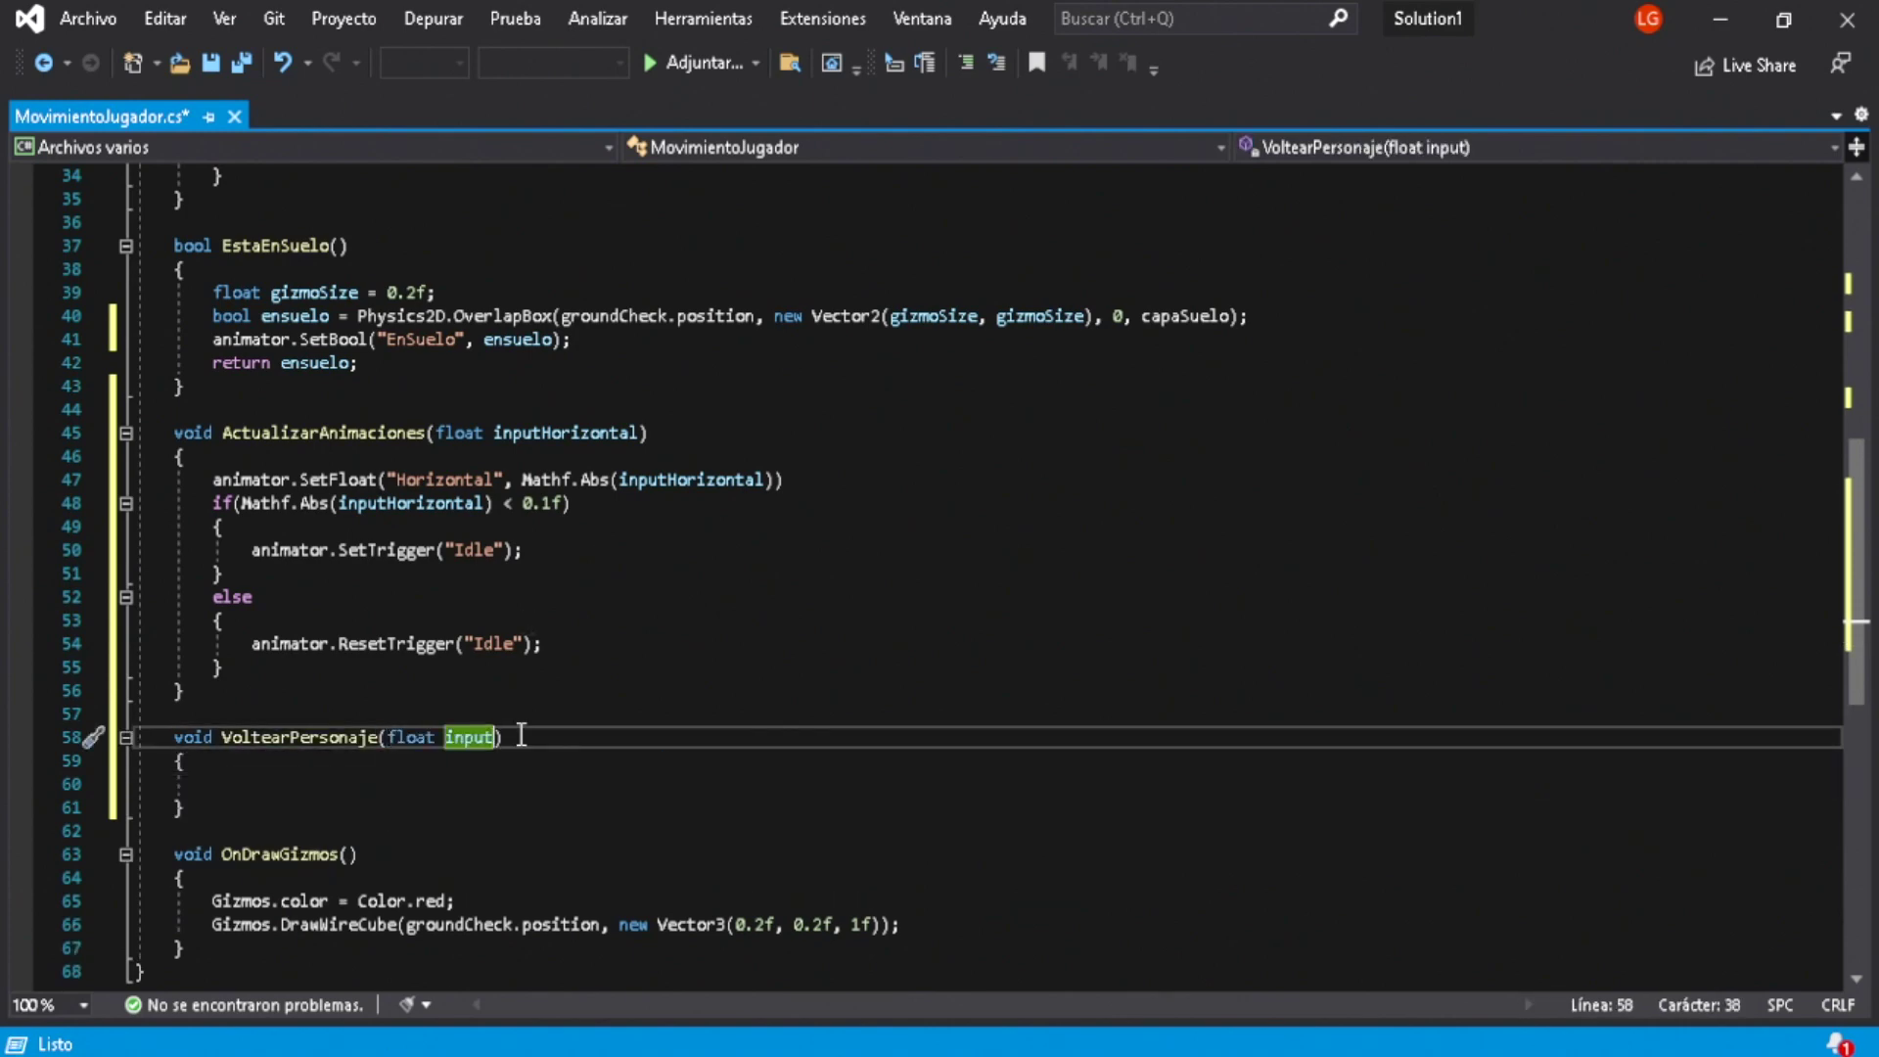
text(Horizontal)
key(Down)
key(Down)
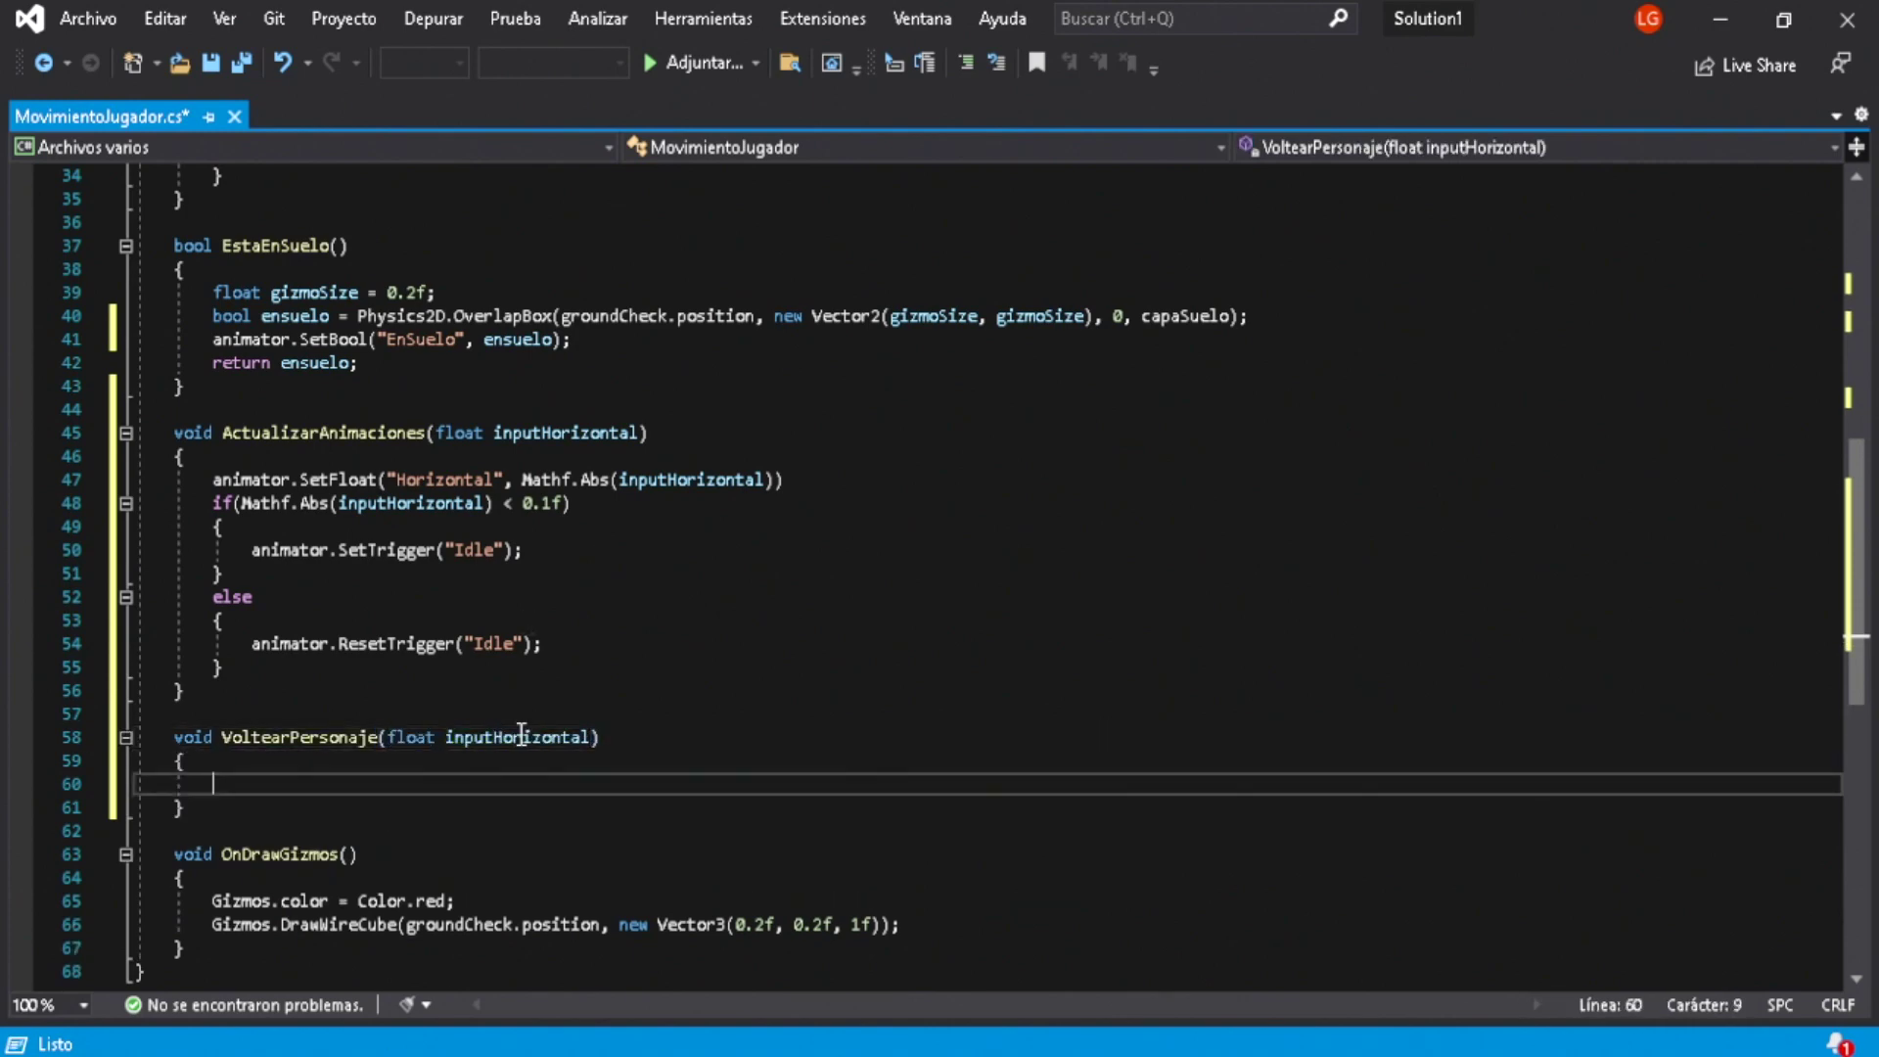
Step: Set transform.localScale to new Vector3(-1, 1, 1) when inputHorizontal < 0
text(if(inputHorizontal < 0)
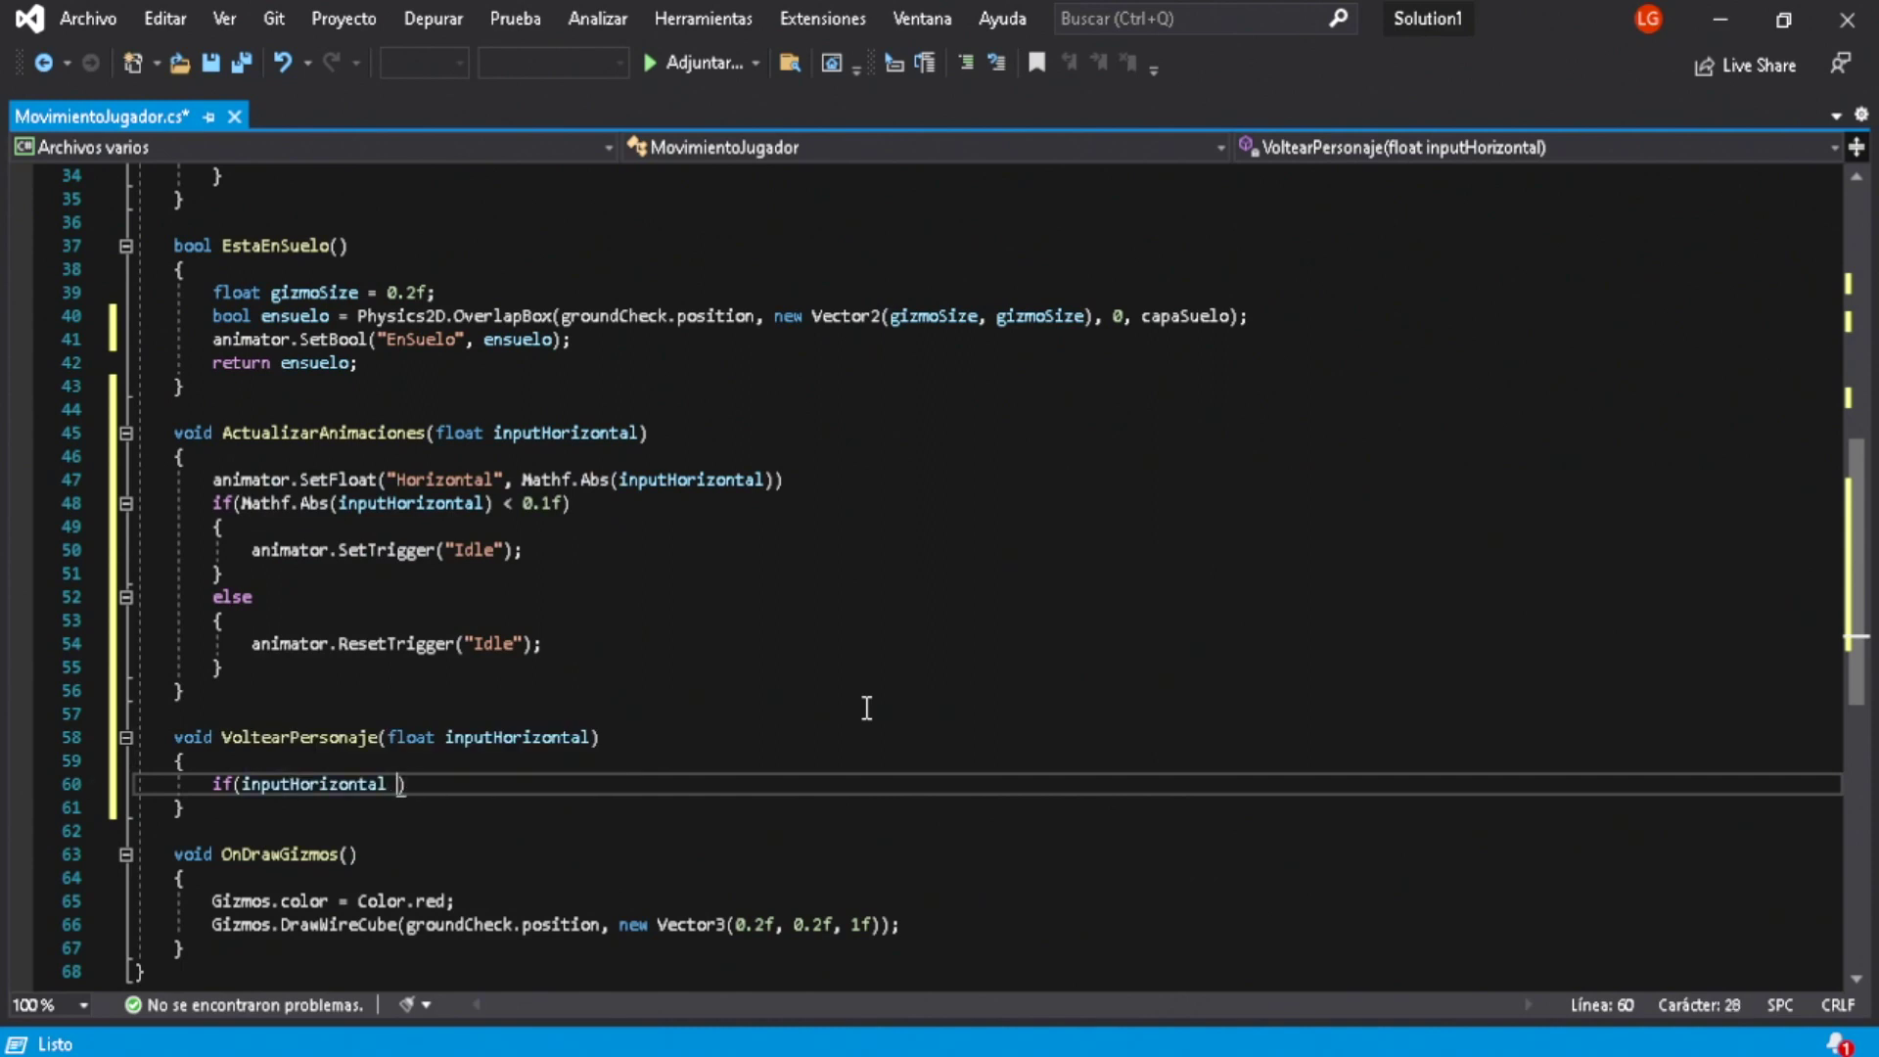
text())
key(Return)
text({)
key(Return)
text(transfo)
text(rm.localScale)
text( = new Vector)
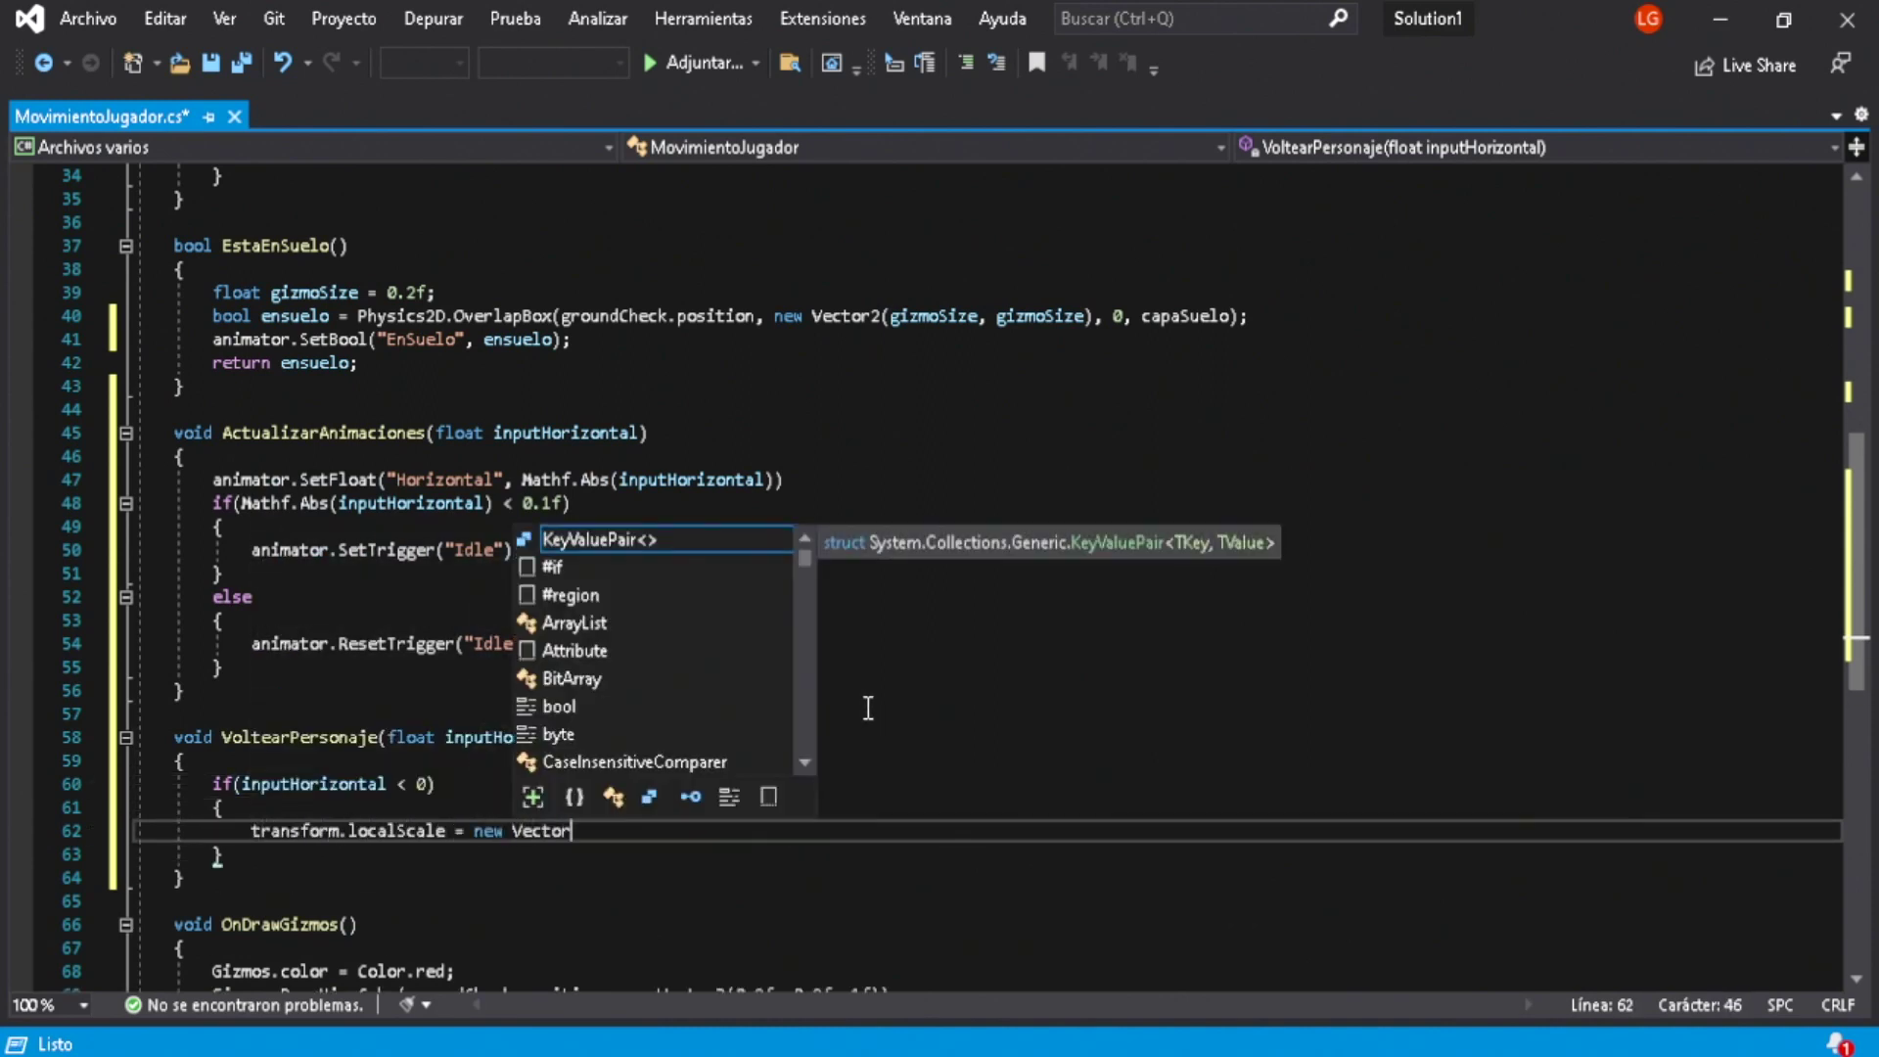
text(3(-1, 1, 1)
key(Down)
Step: Begin an else if (inputHorizontal > 0) branch setting localScale to new Vector3(1, 1, …)
key(Return)
text(else if(inputHorizontal > 0)
key(End)
key(Return)
text({)
key(Return)
text(transform.localScale = )
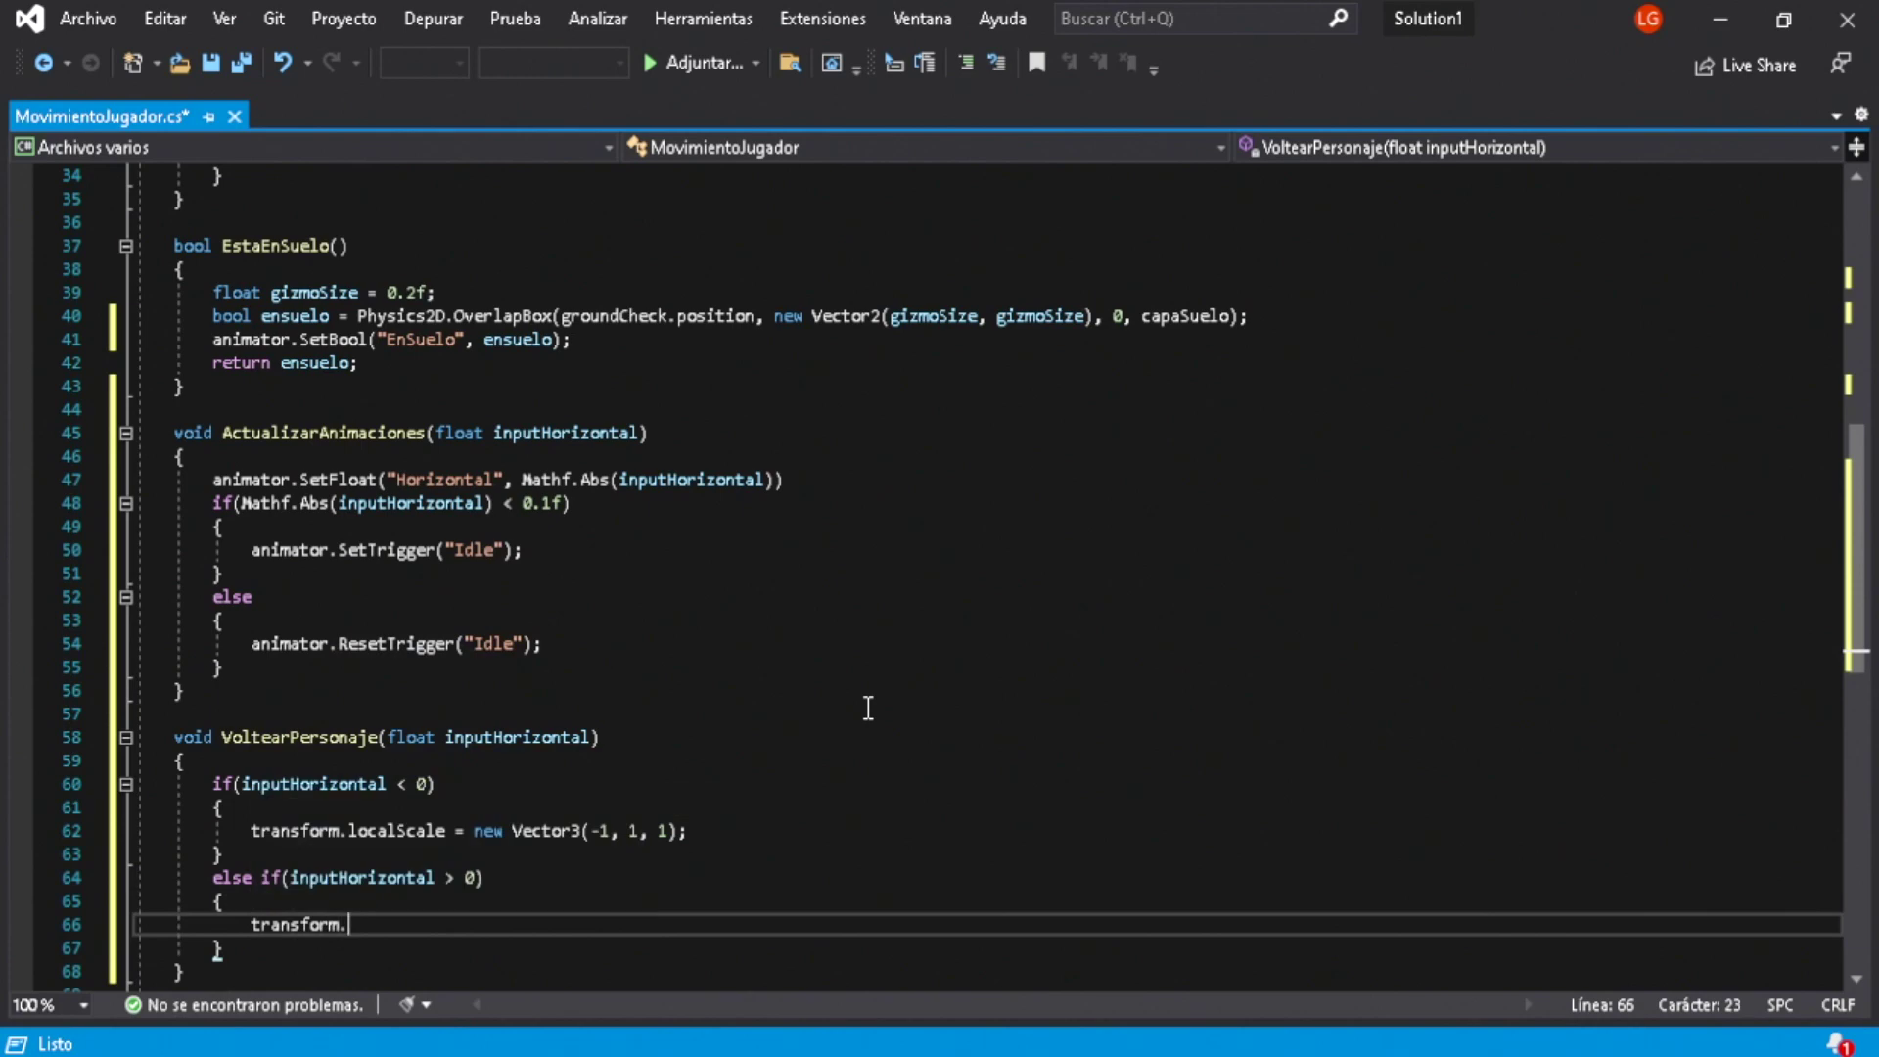
text(new Vector3)
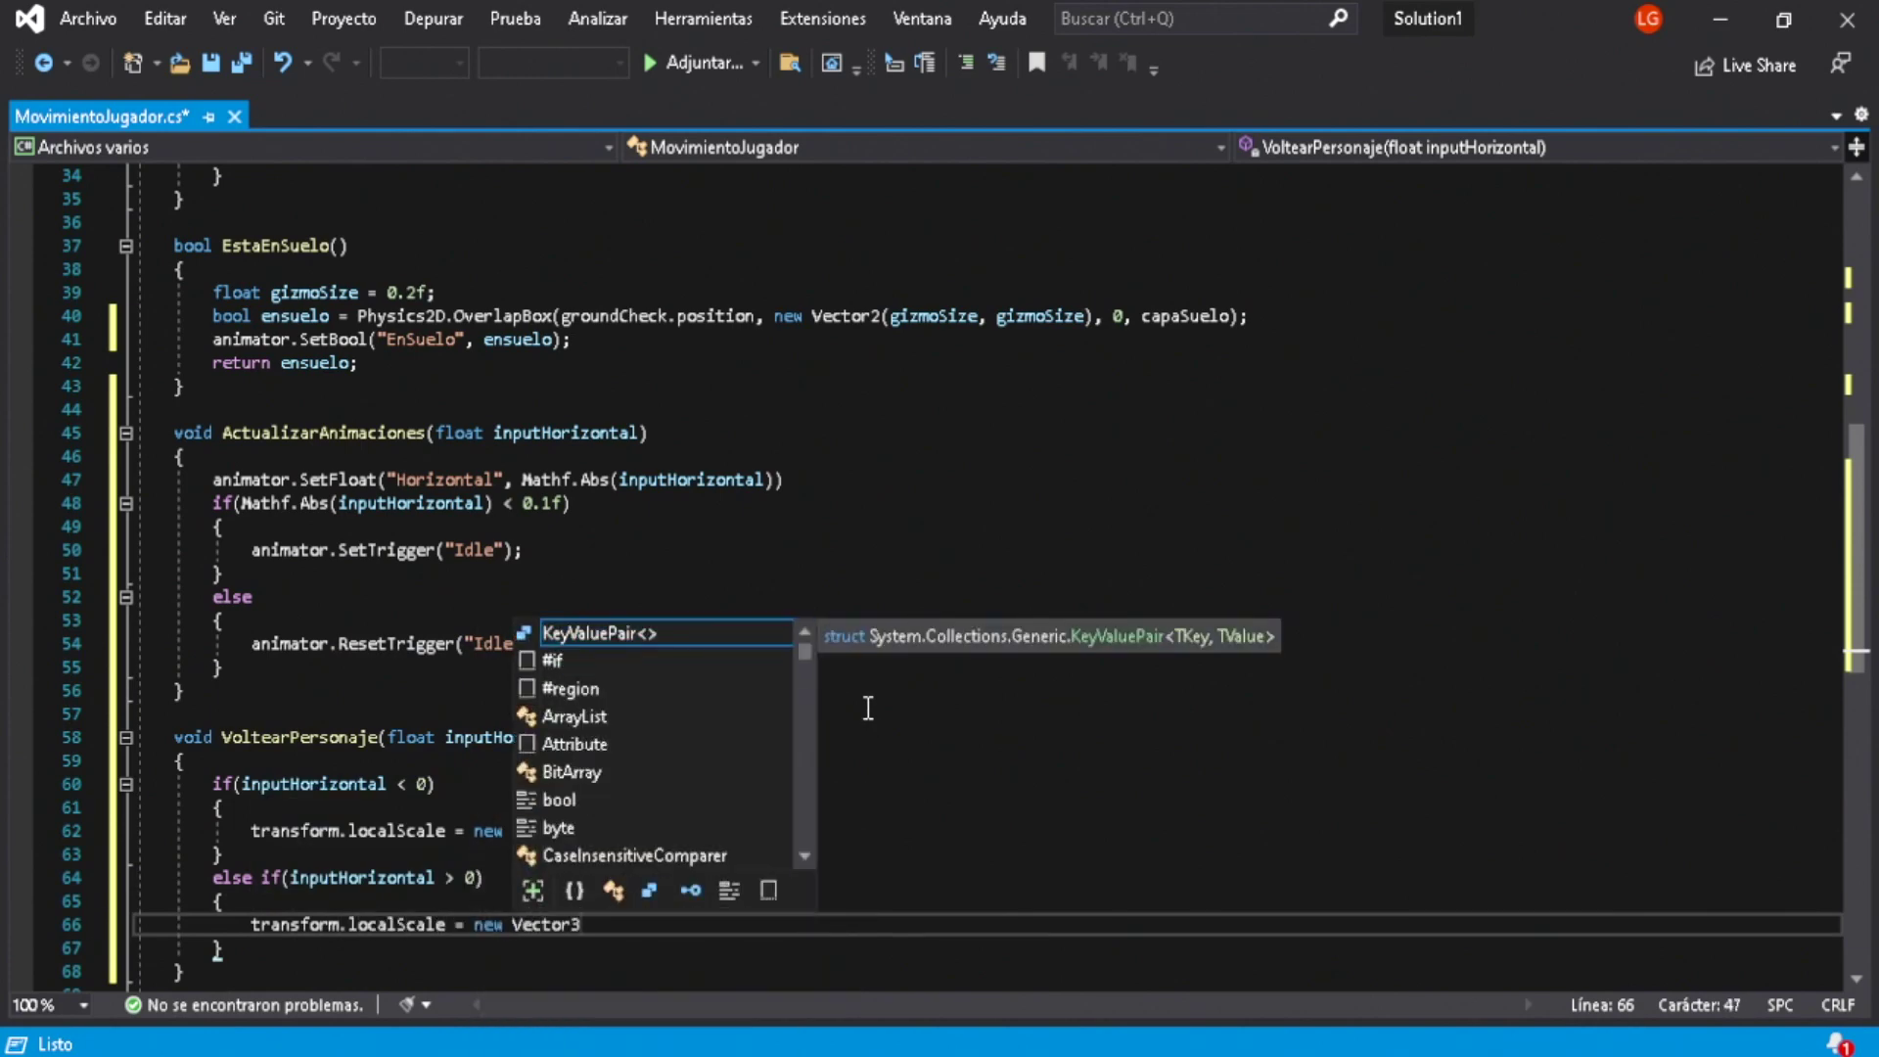
text((1, 1,)
Step: Call VoltearPersonaje(inputHorizontal) in Update below the ActualizarAnimaciones call
scroll(864, 703, up, 8)
click(669, 624)
key(Return)
text(V)
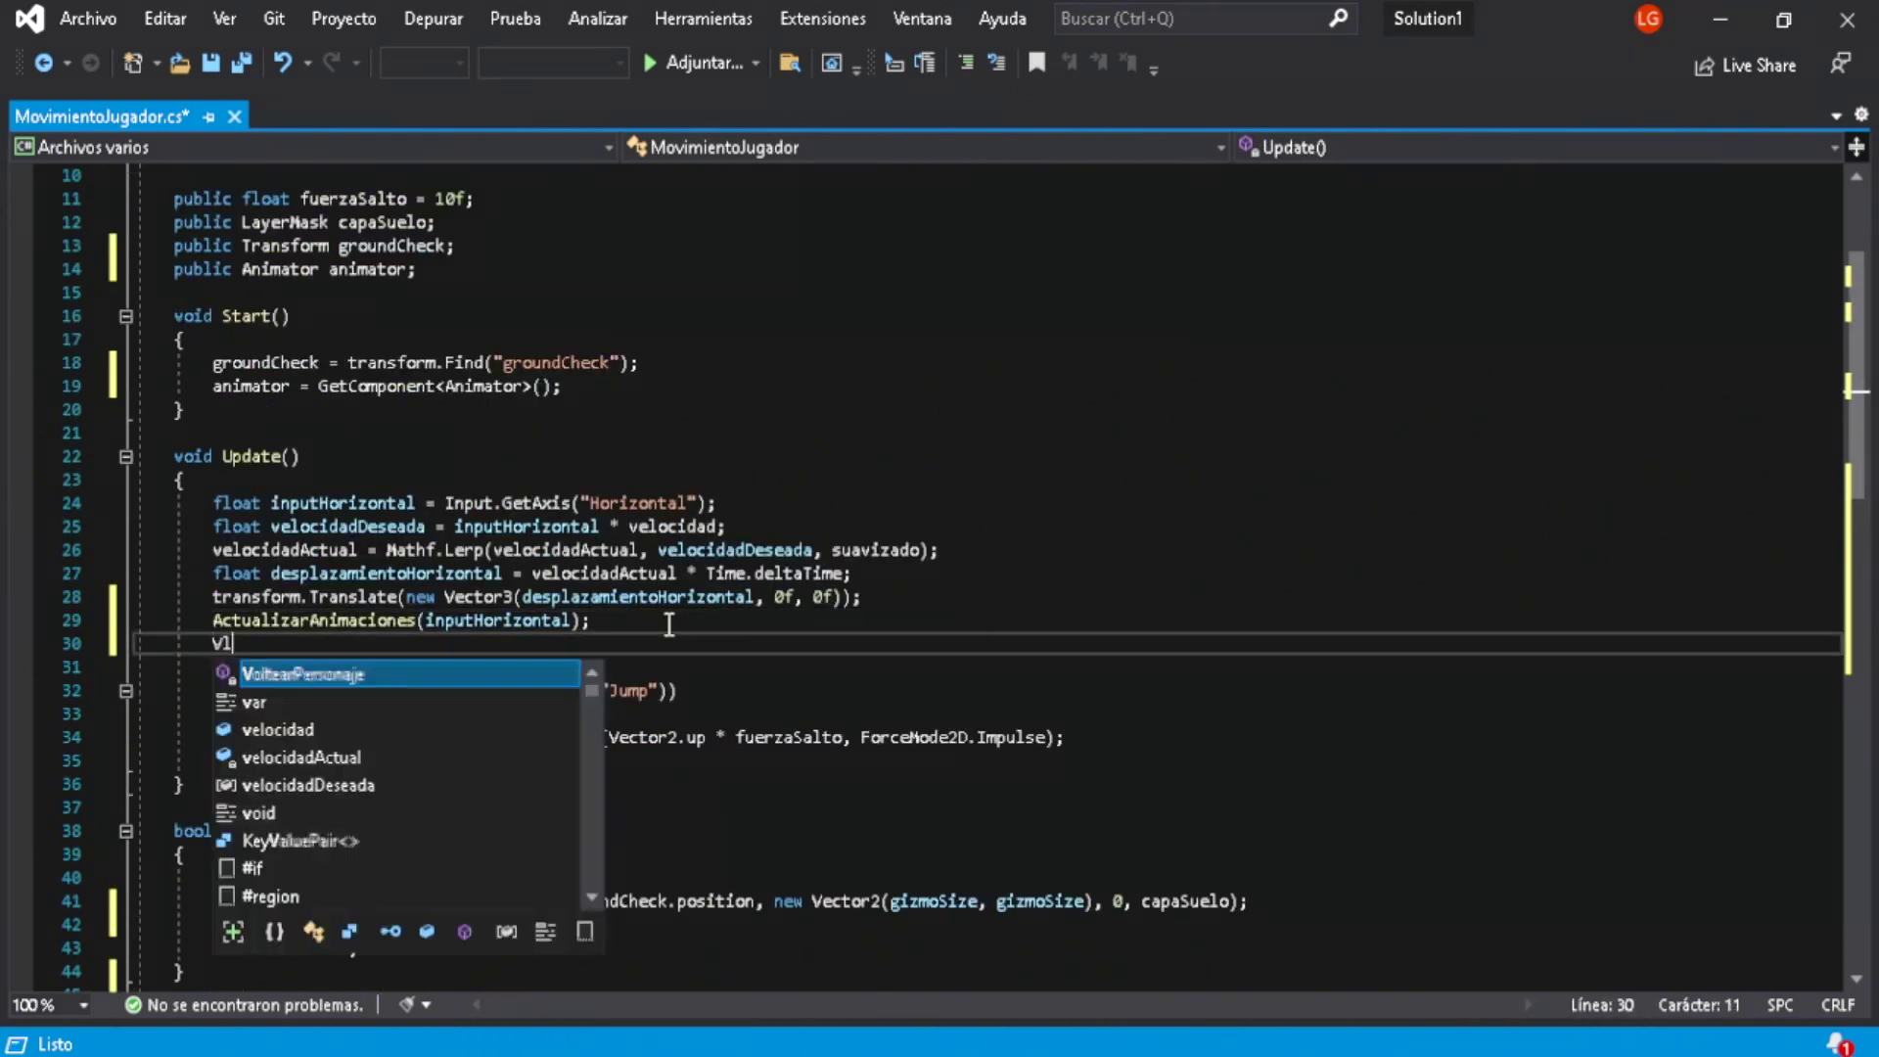
text(olter)
key(Tab)
text((inp)
key(Tab)
text();)
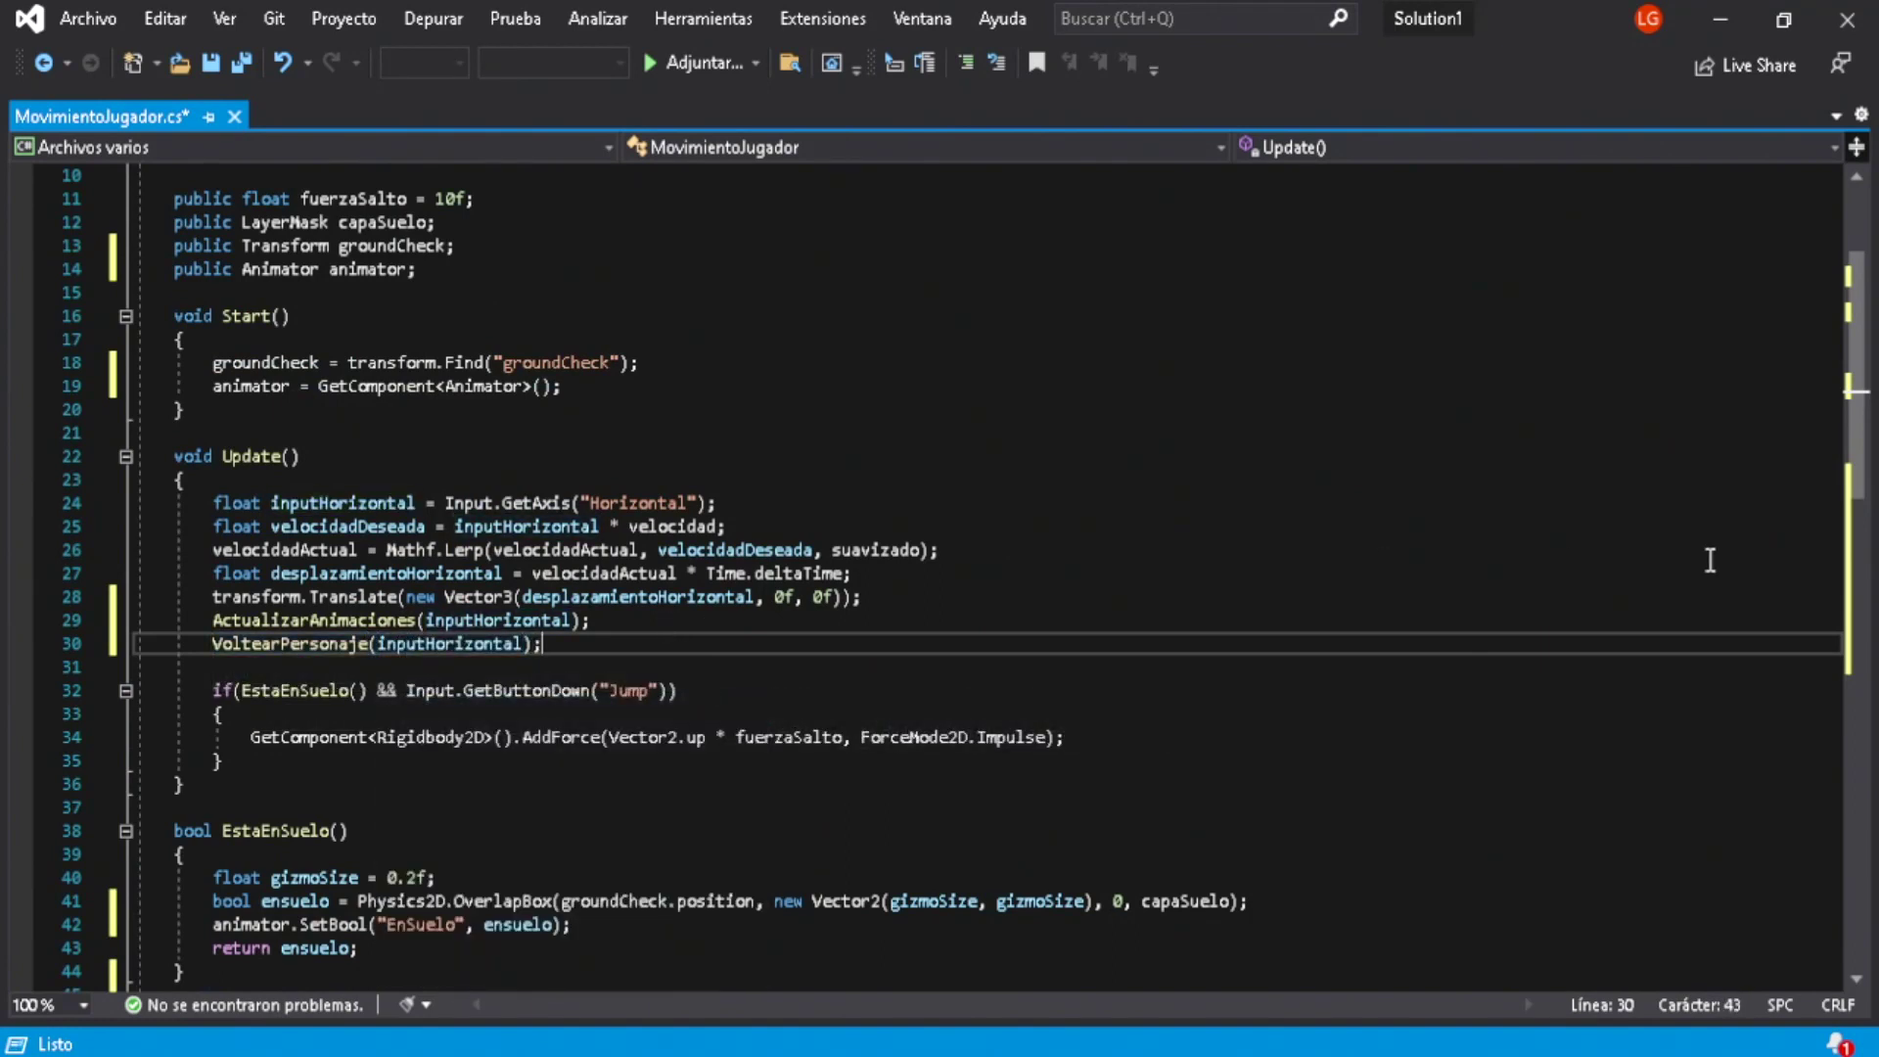
Step: Save all, open Unity's CS1002 error, and add the missing semicolon to the Horizontal SetFloat line
click(100, 19)
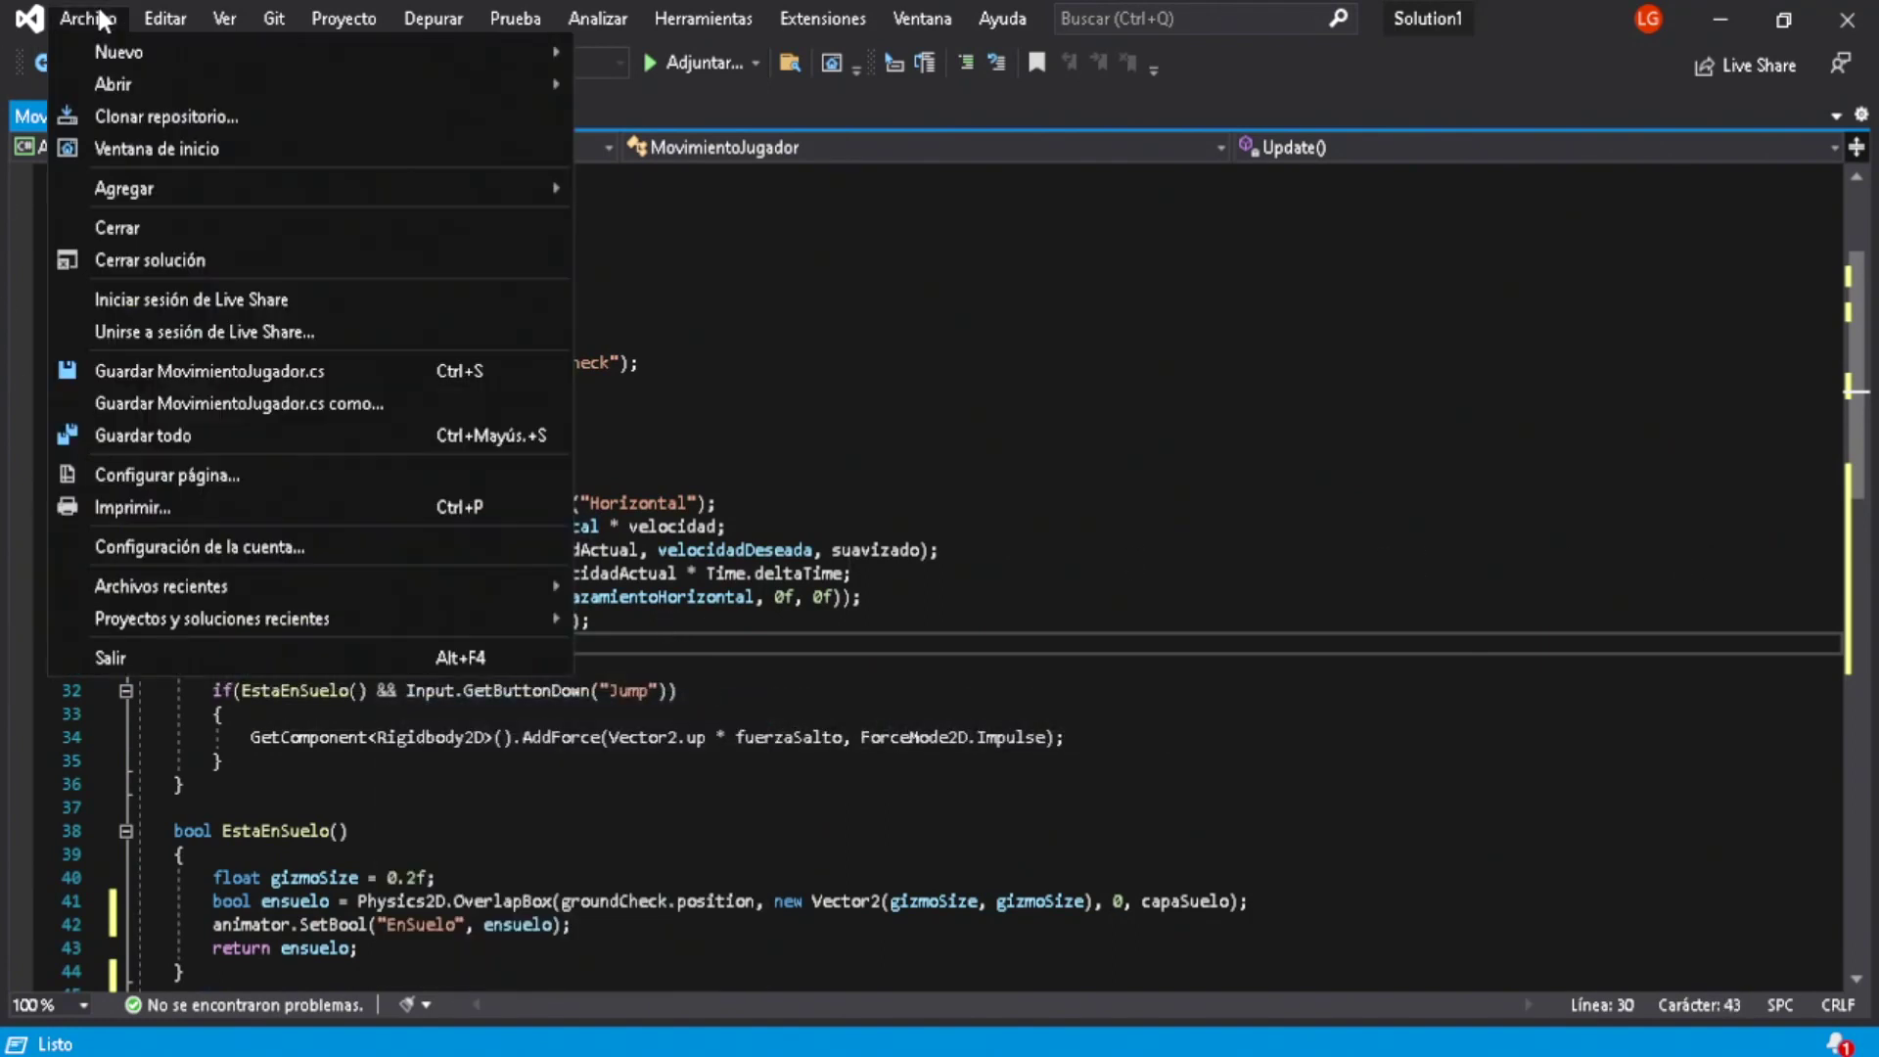
click(143, 435)
key(alt+Tab)
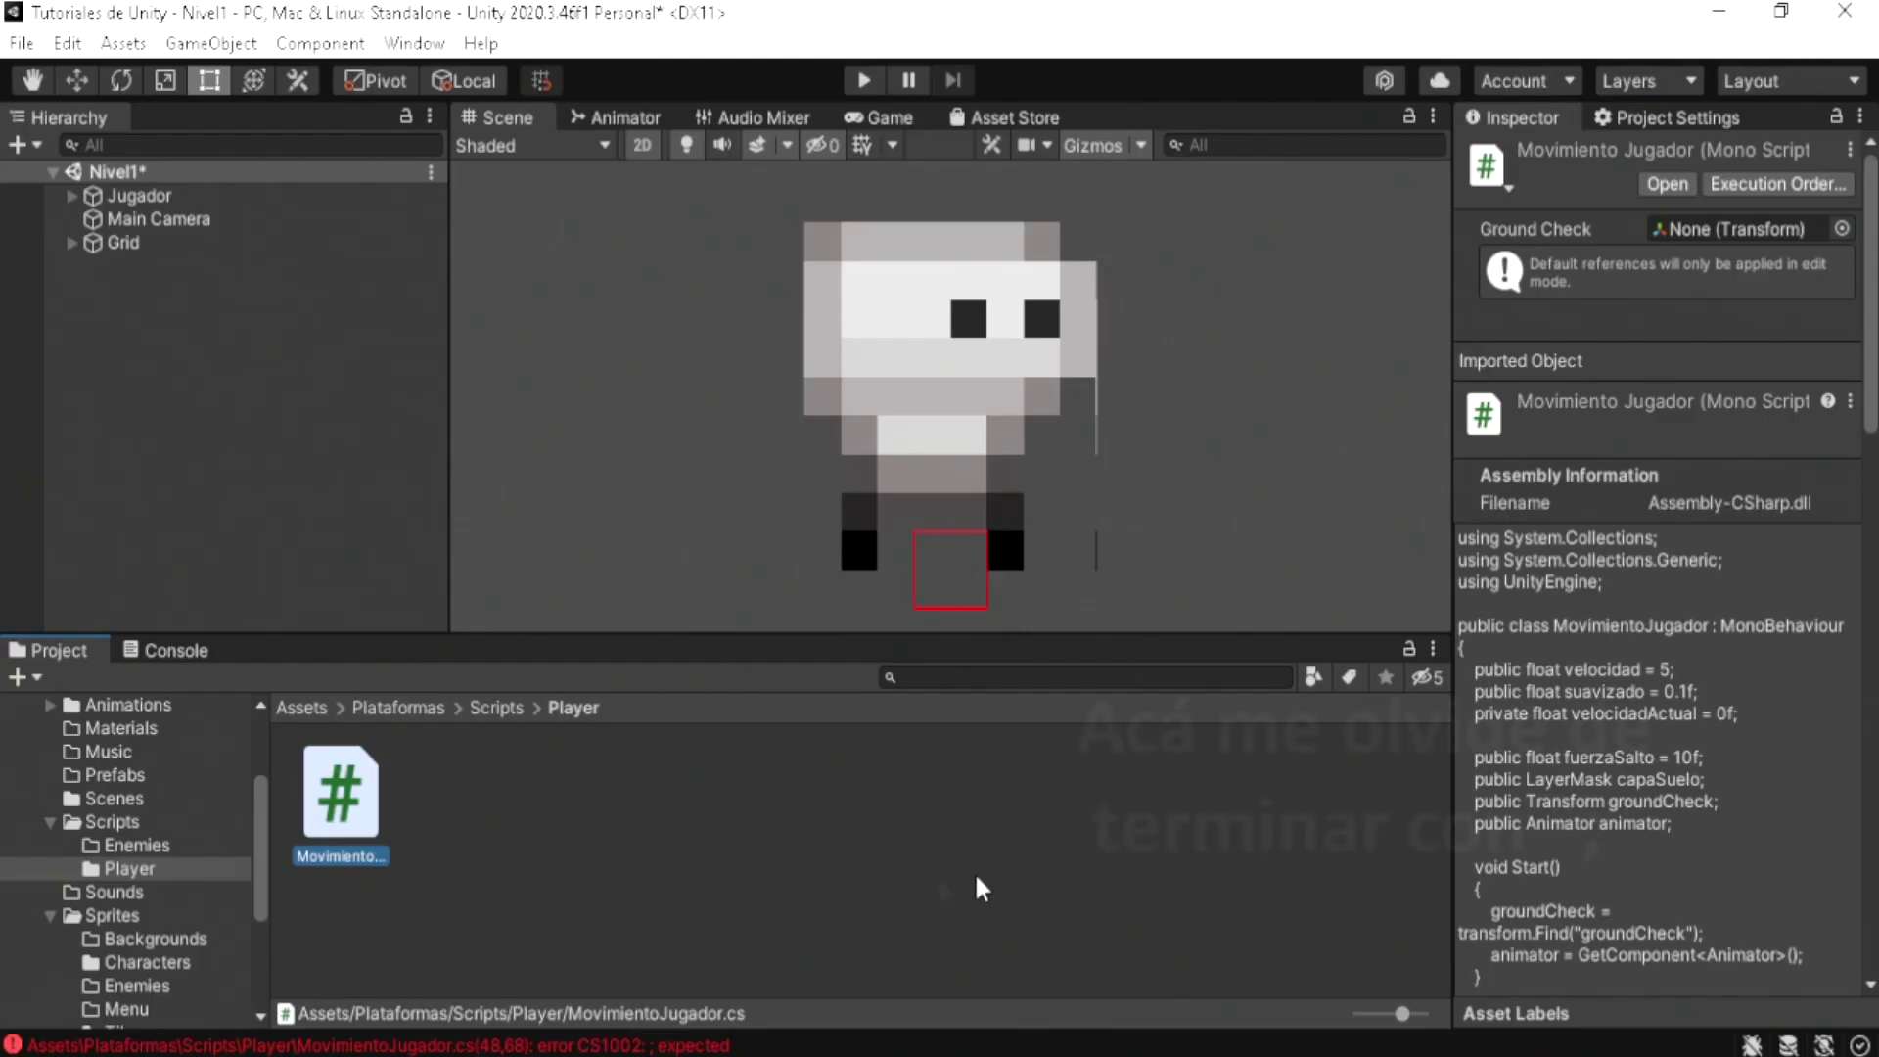
click(166, 649)
double_click(476, 736)
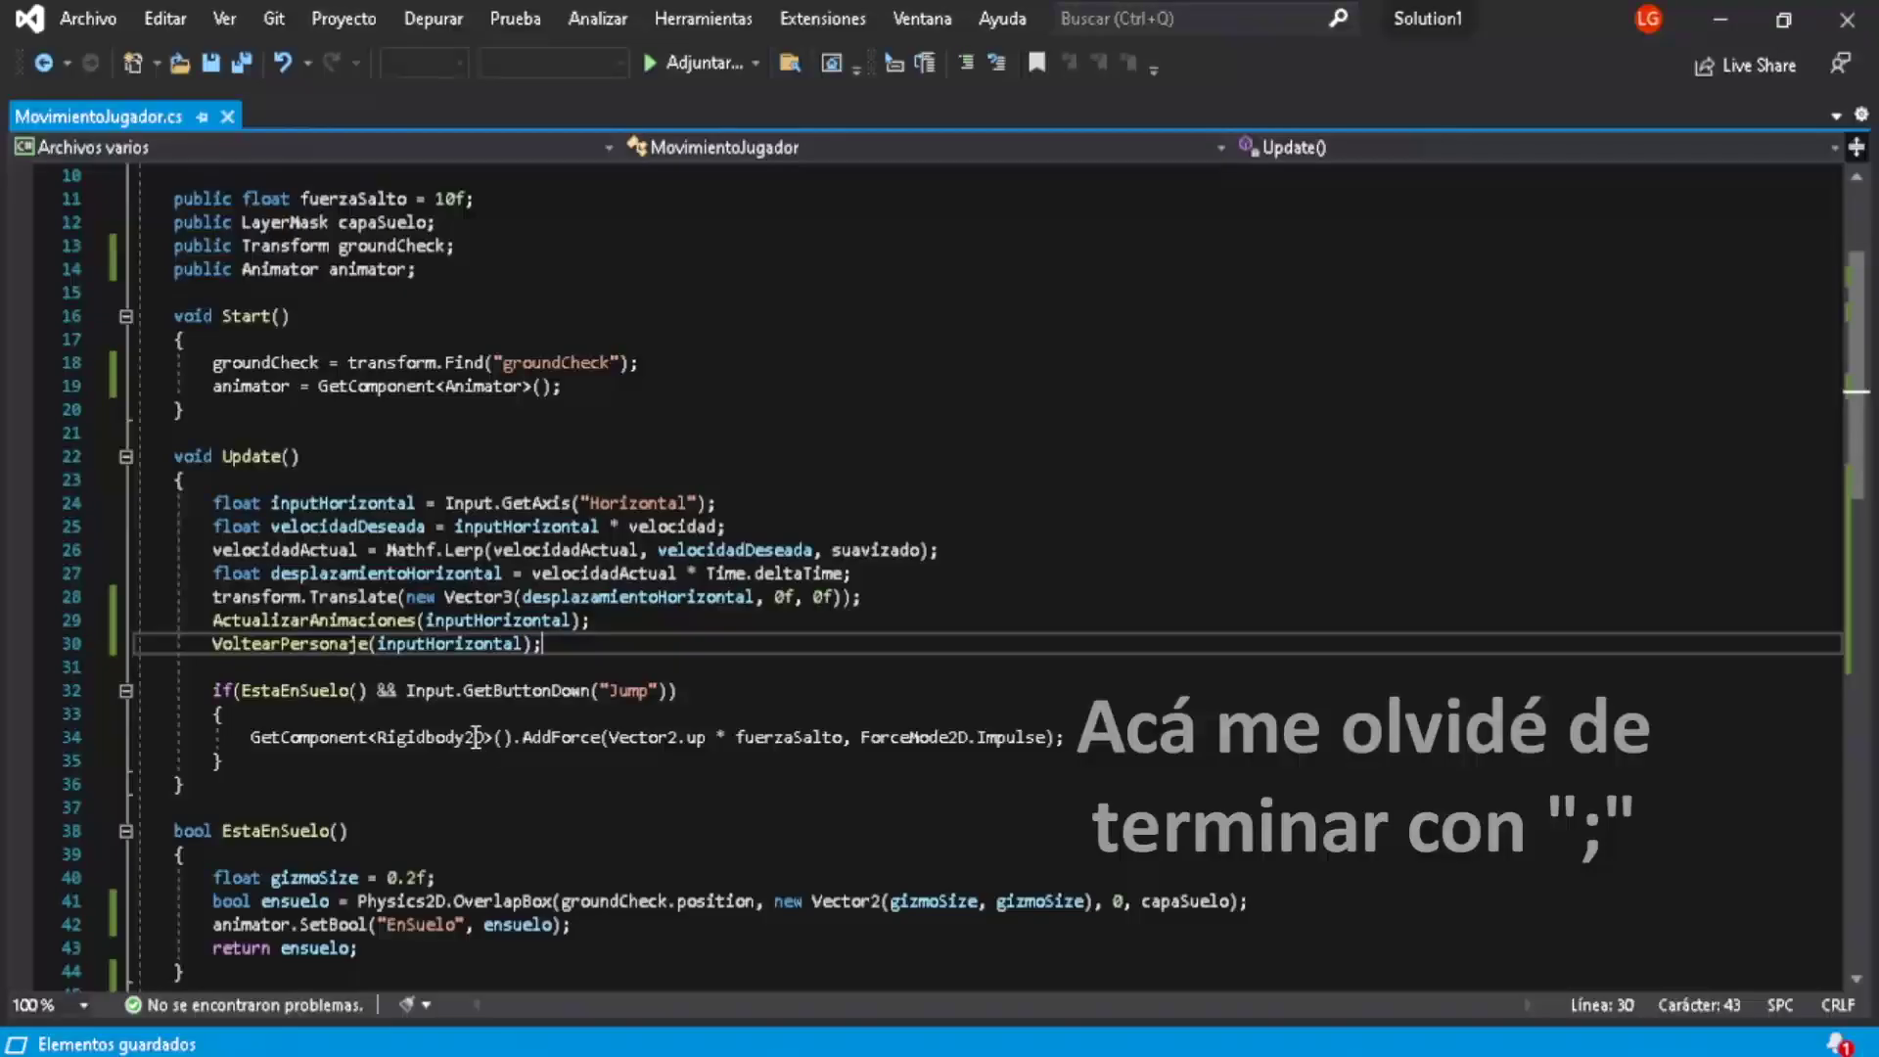
scroll(636, 741, down, 7)
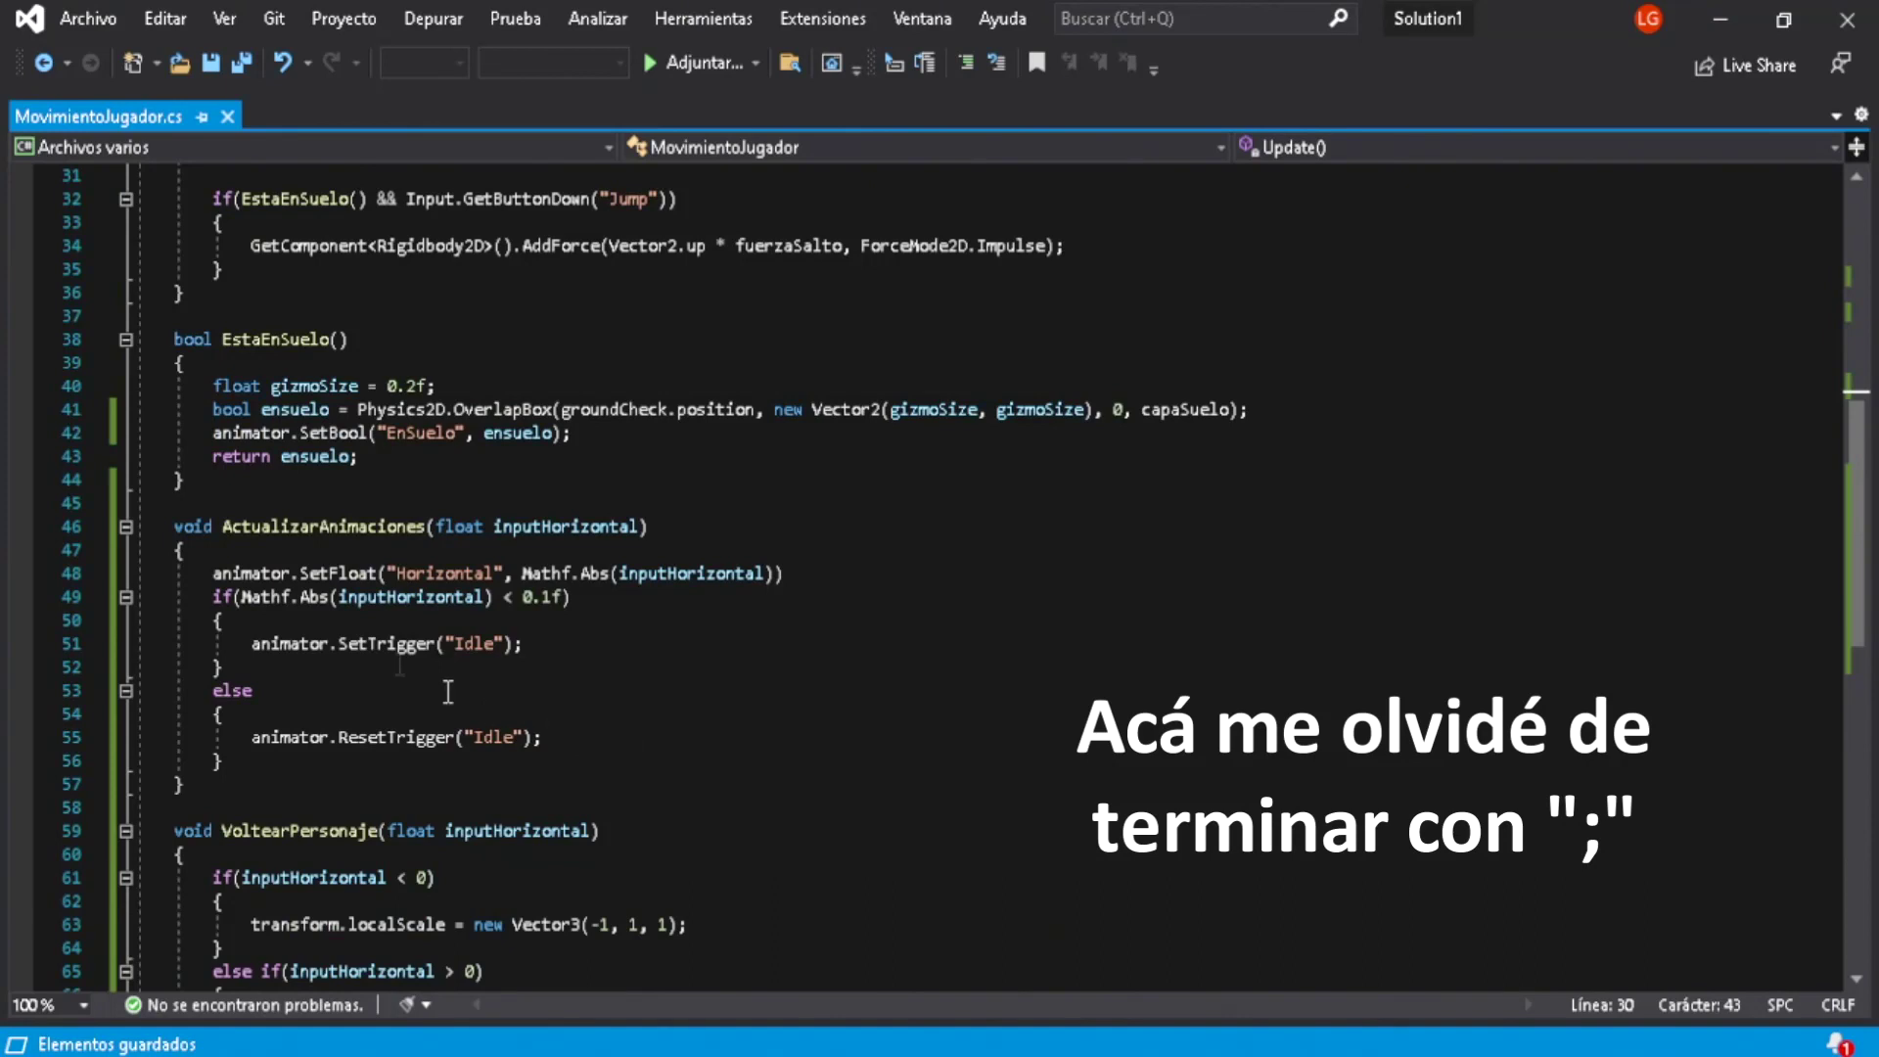
click(815, 576)
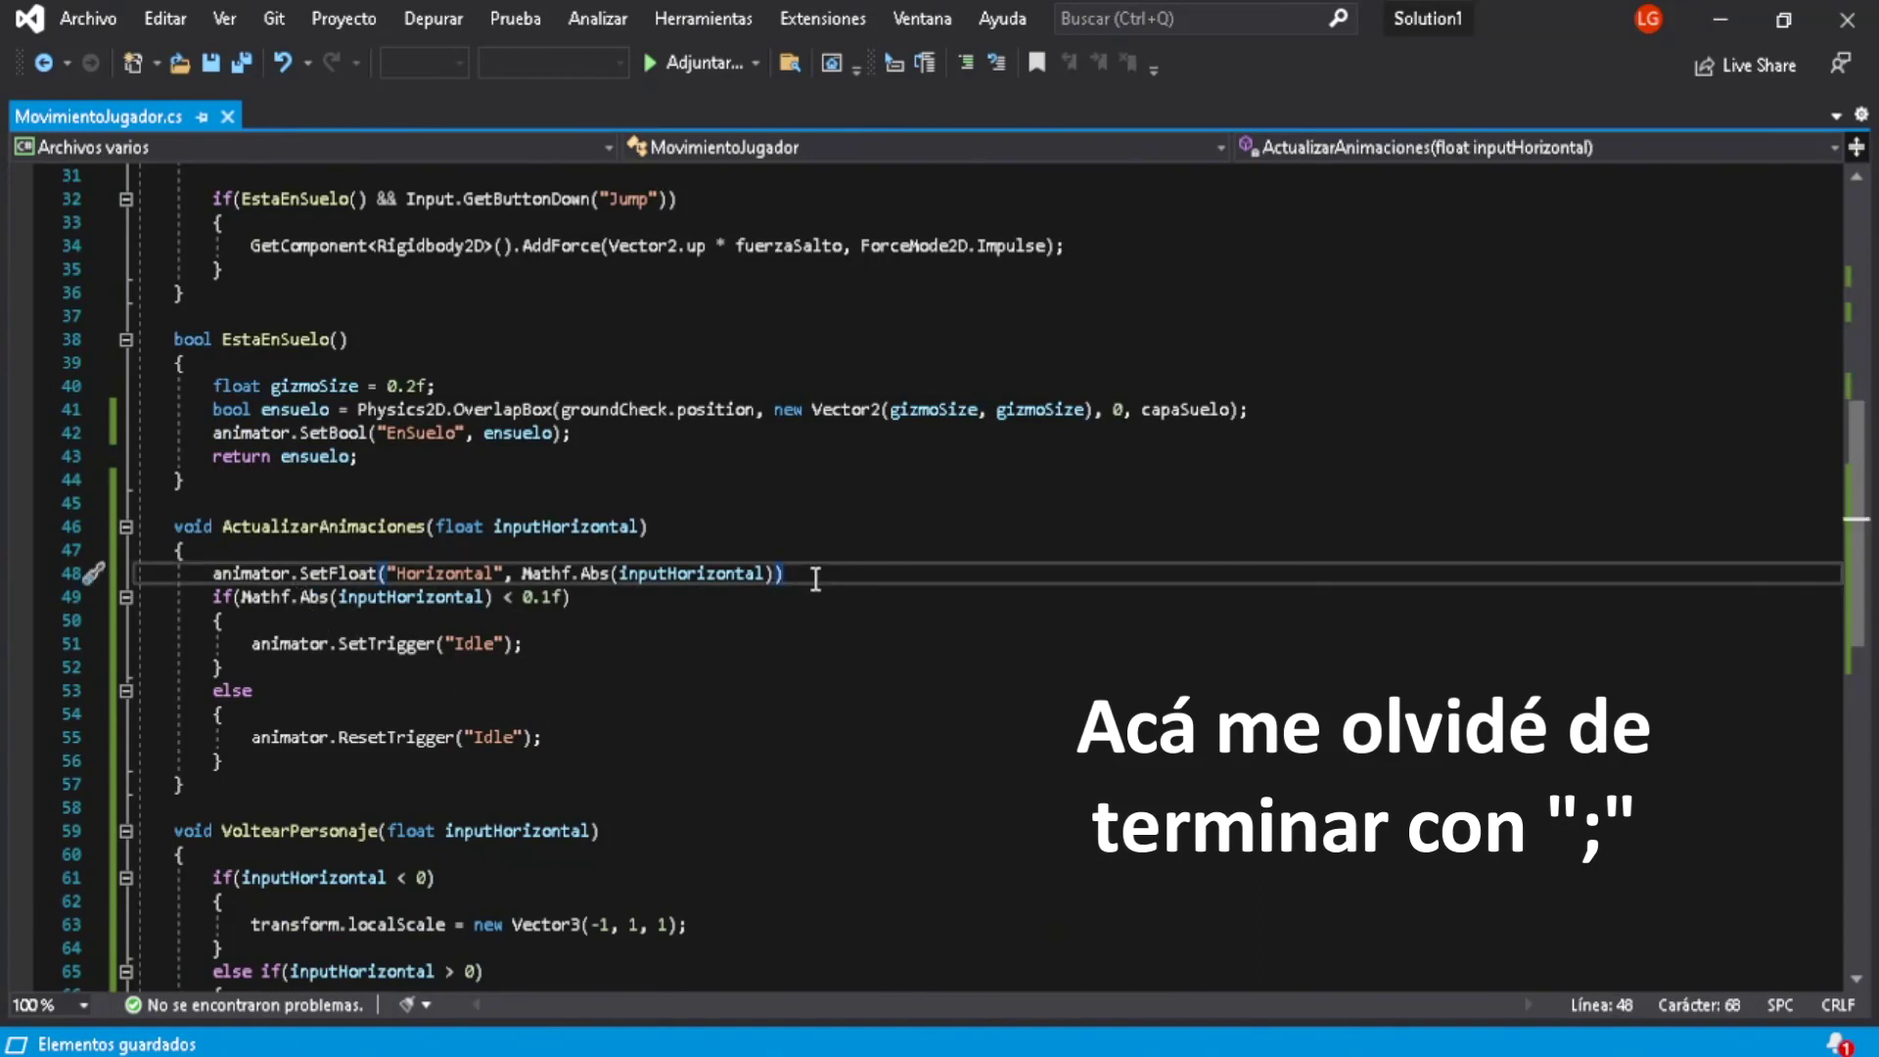
text(;)
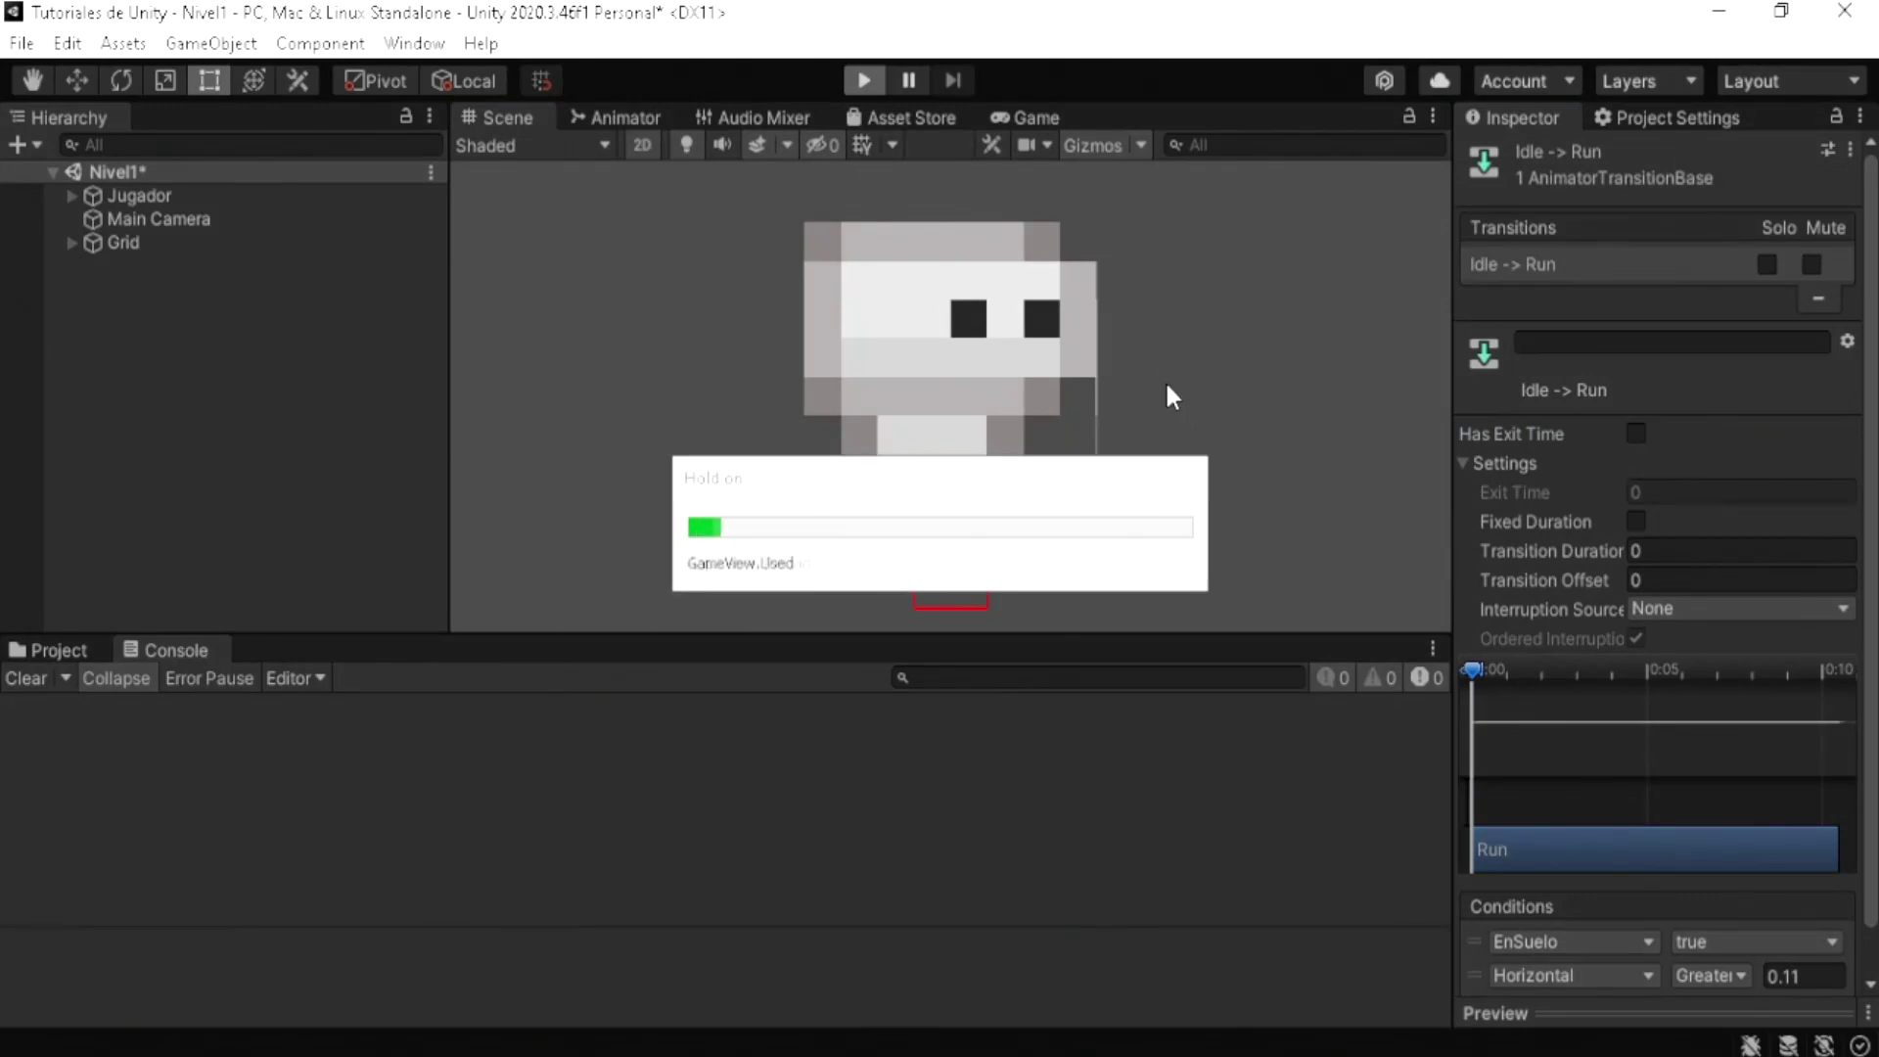
Step: Play-test Jugador with the arrow keys and Space, running both ways, jumping, and checking it flips
key(Left)
key(Right)
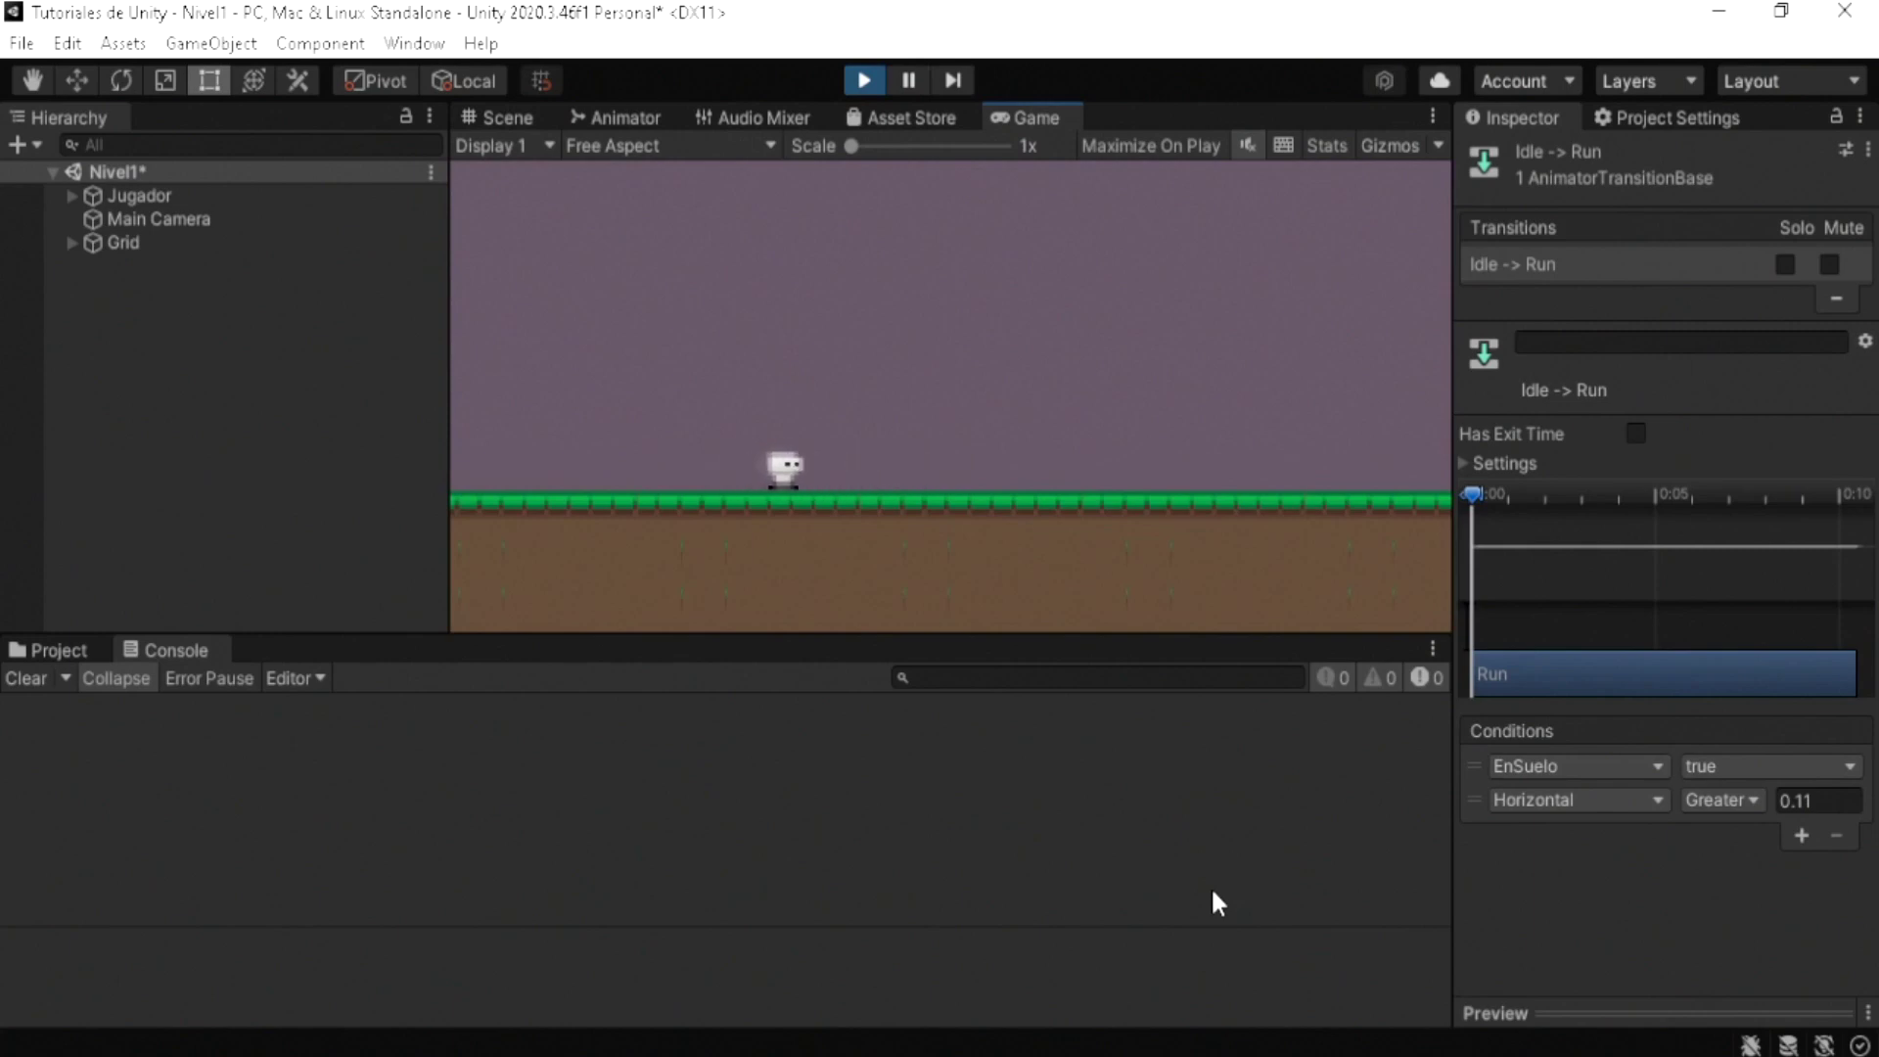
key(space)
key(Left)
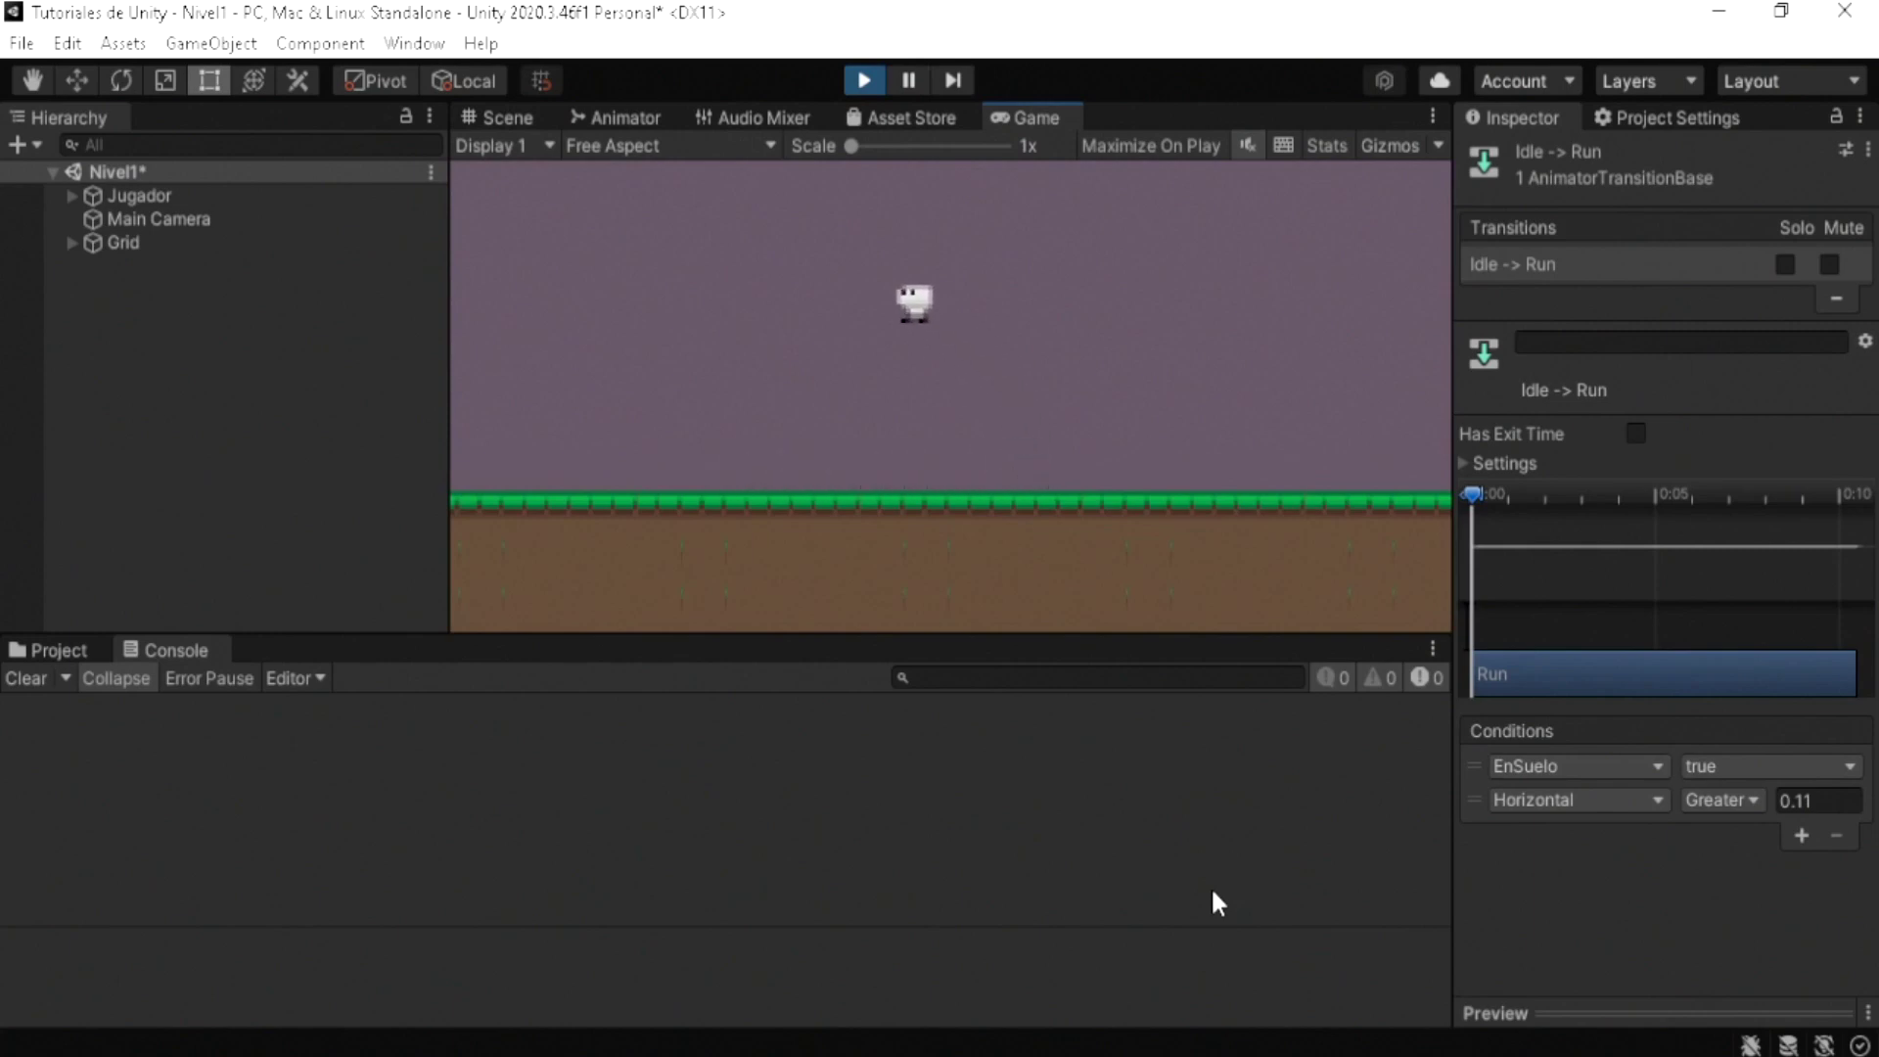
key(Right)
key(space)
key(Left)
key(space)
key(Right)
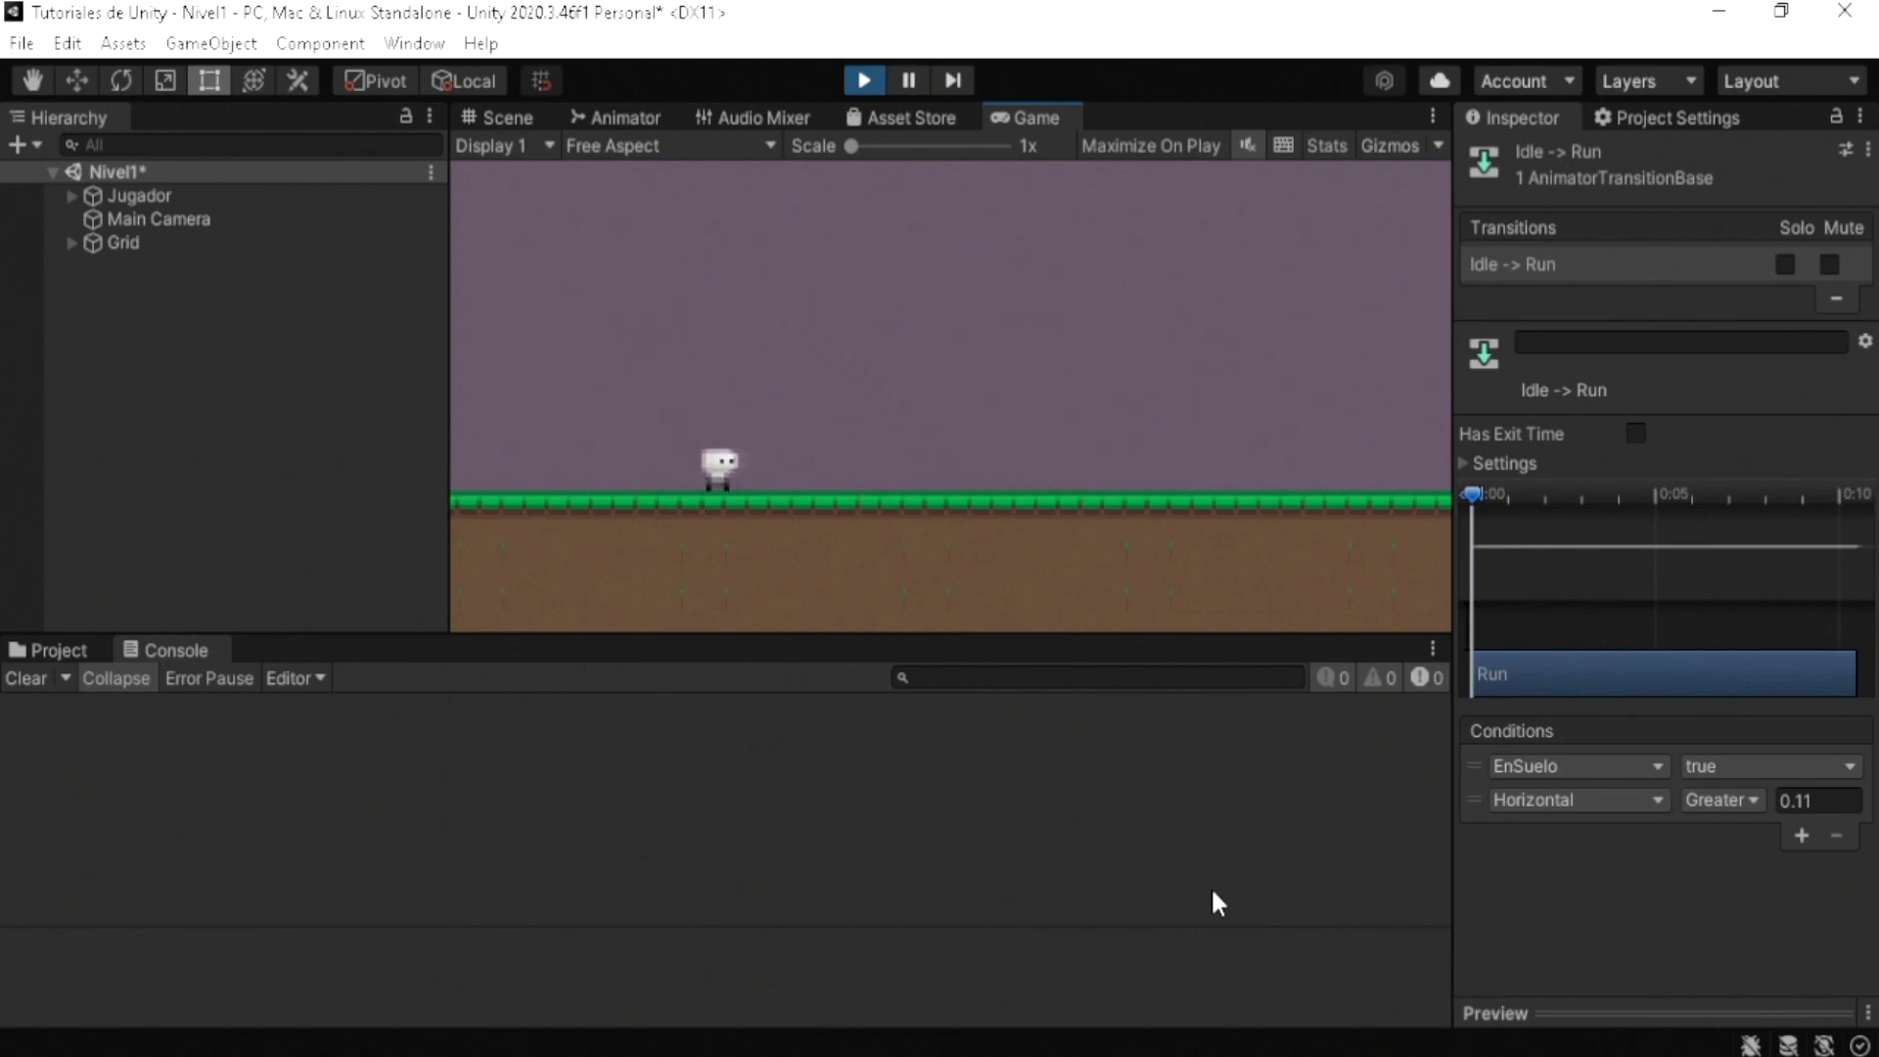
key(Left)
key(Right)
key(Left)
key(Right)
key(Left)
key(space)
key(Right)
key(Left)
key(Right)
key(space)
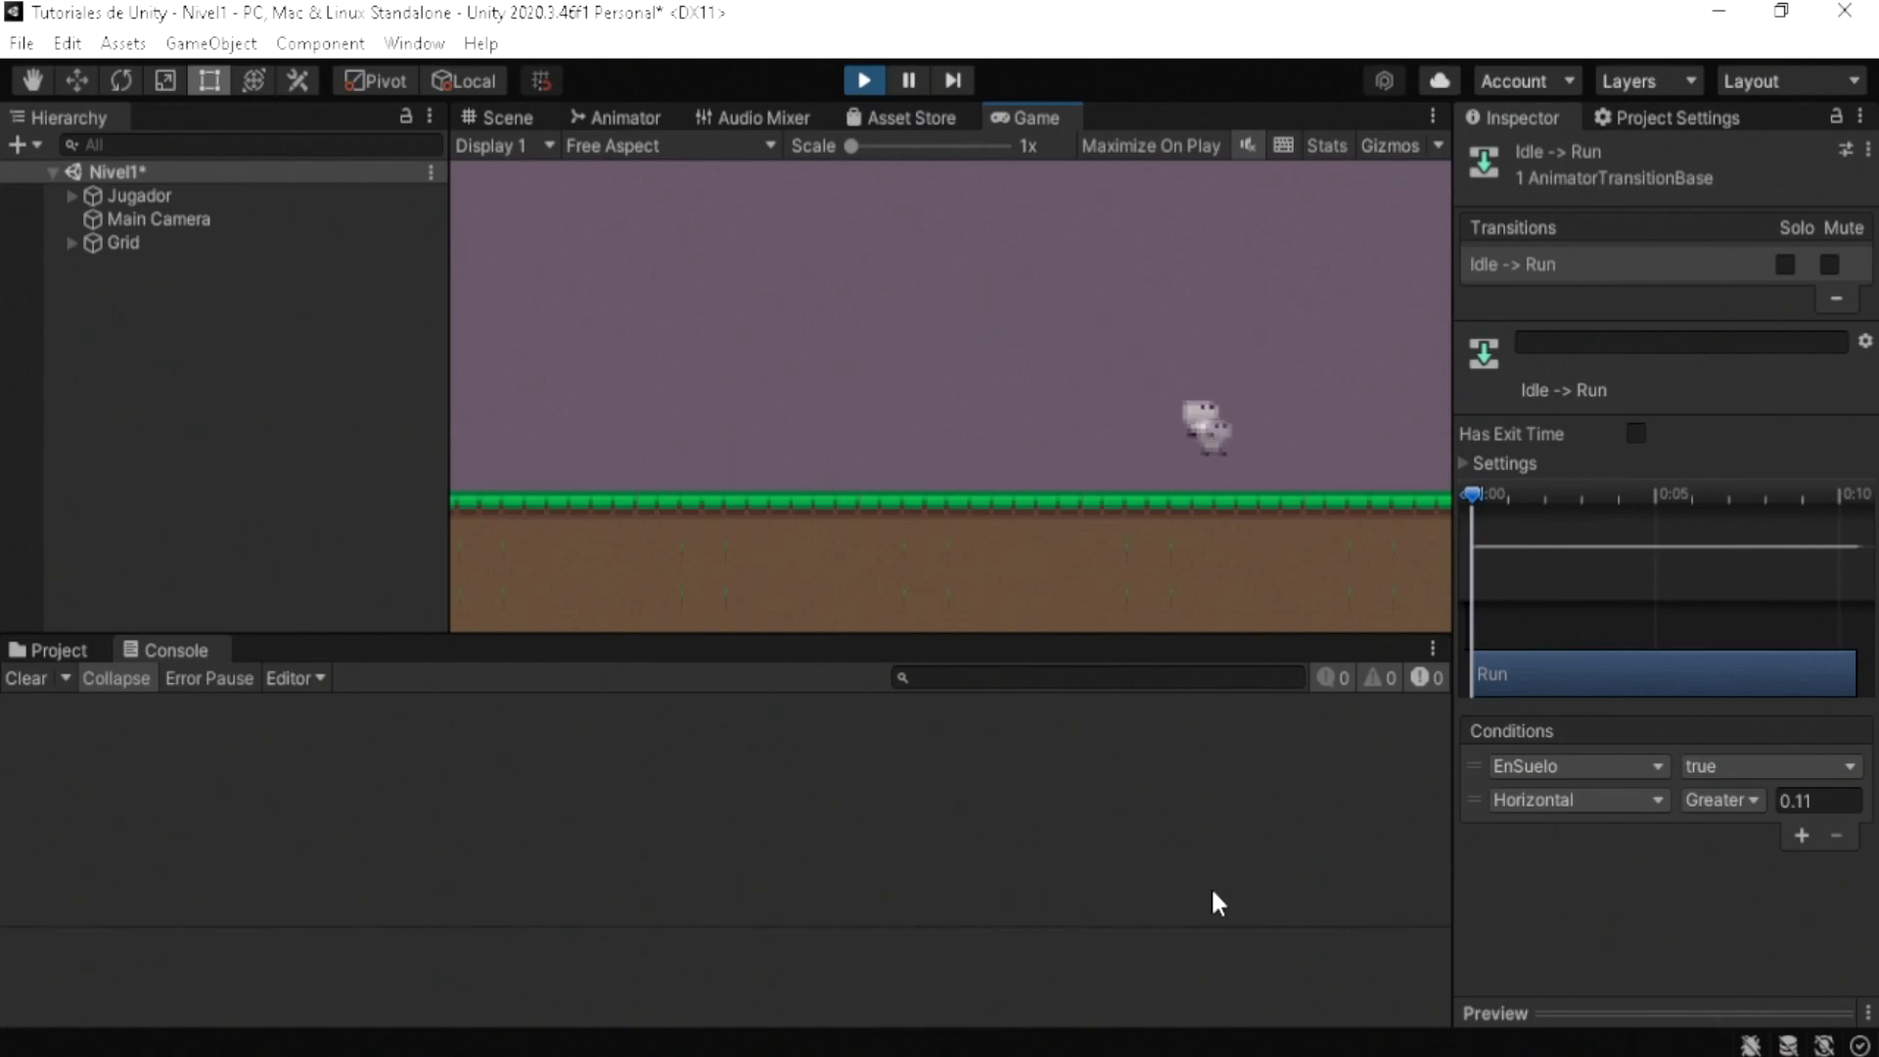
key(Left)
key(Right)
key(space)
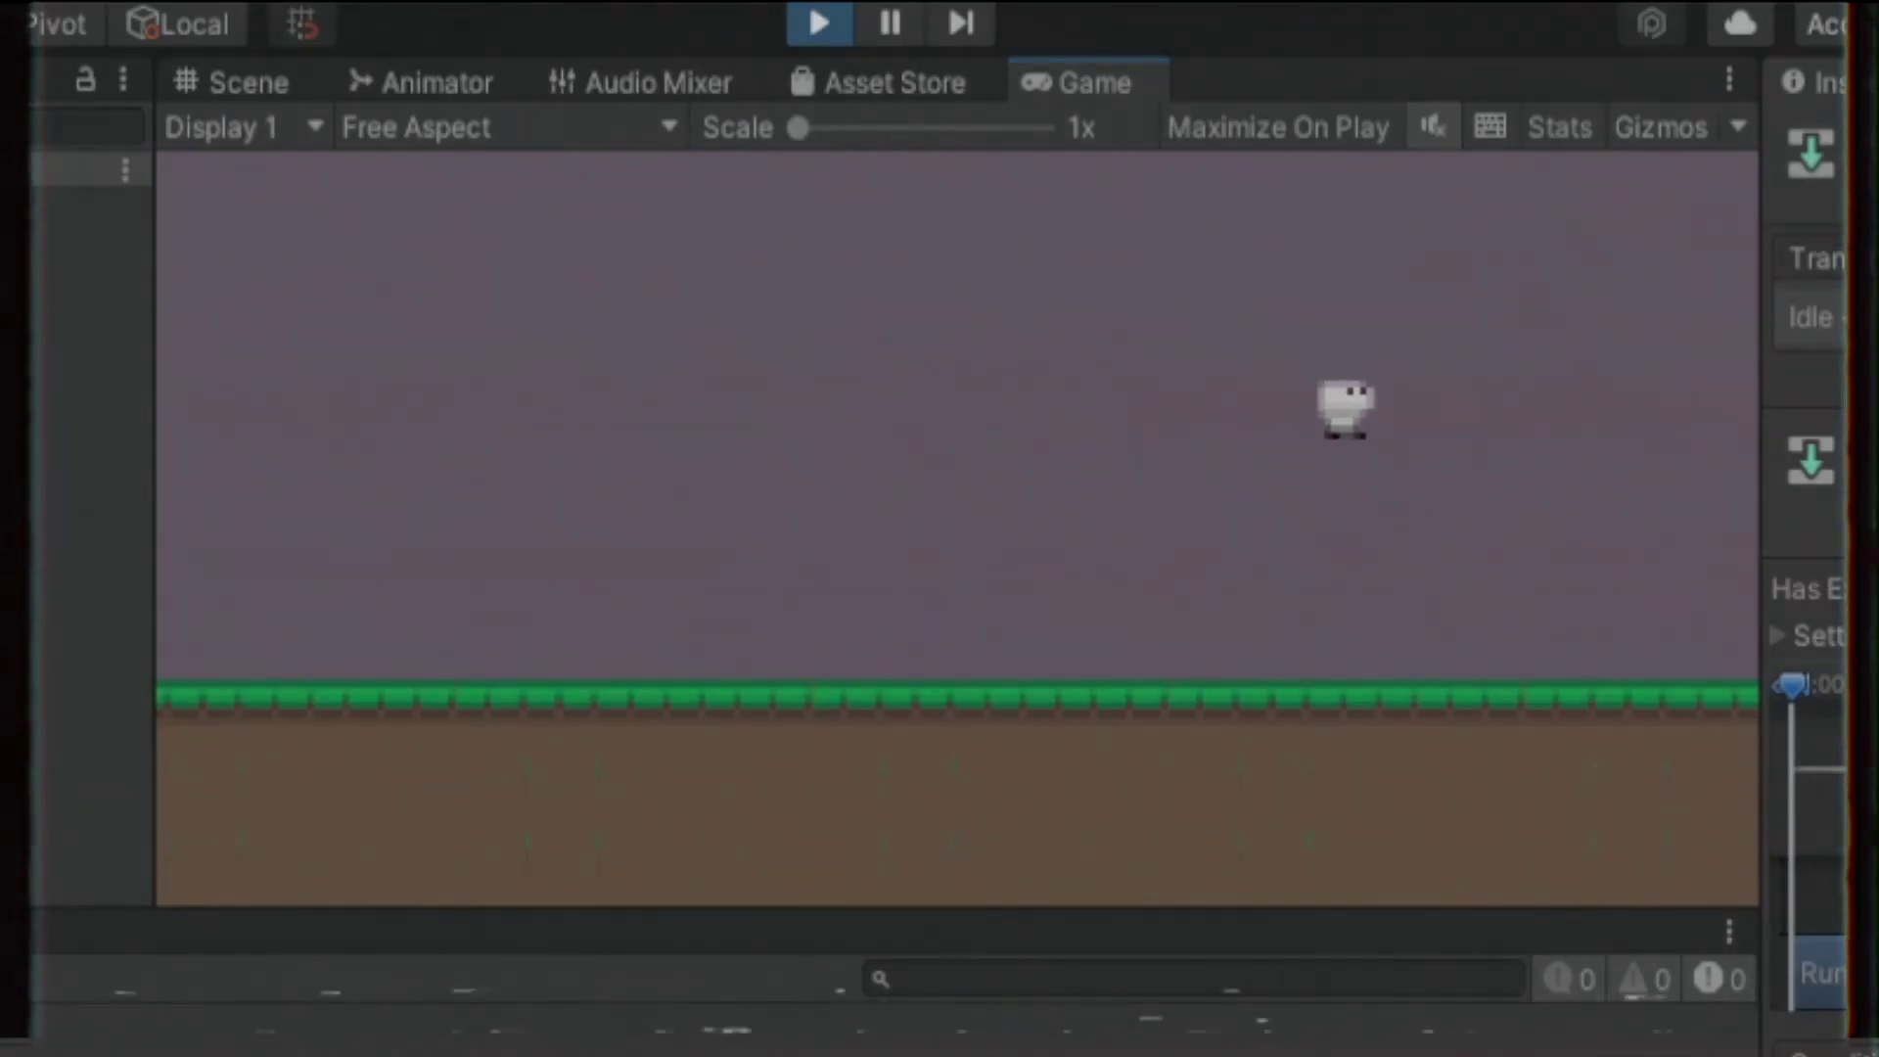
key(Left)
key(space)
key(Right)
key(Left)
key(Right)
key(Left)
key(Right)
key(Left)
key(space)
key(Right)
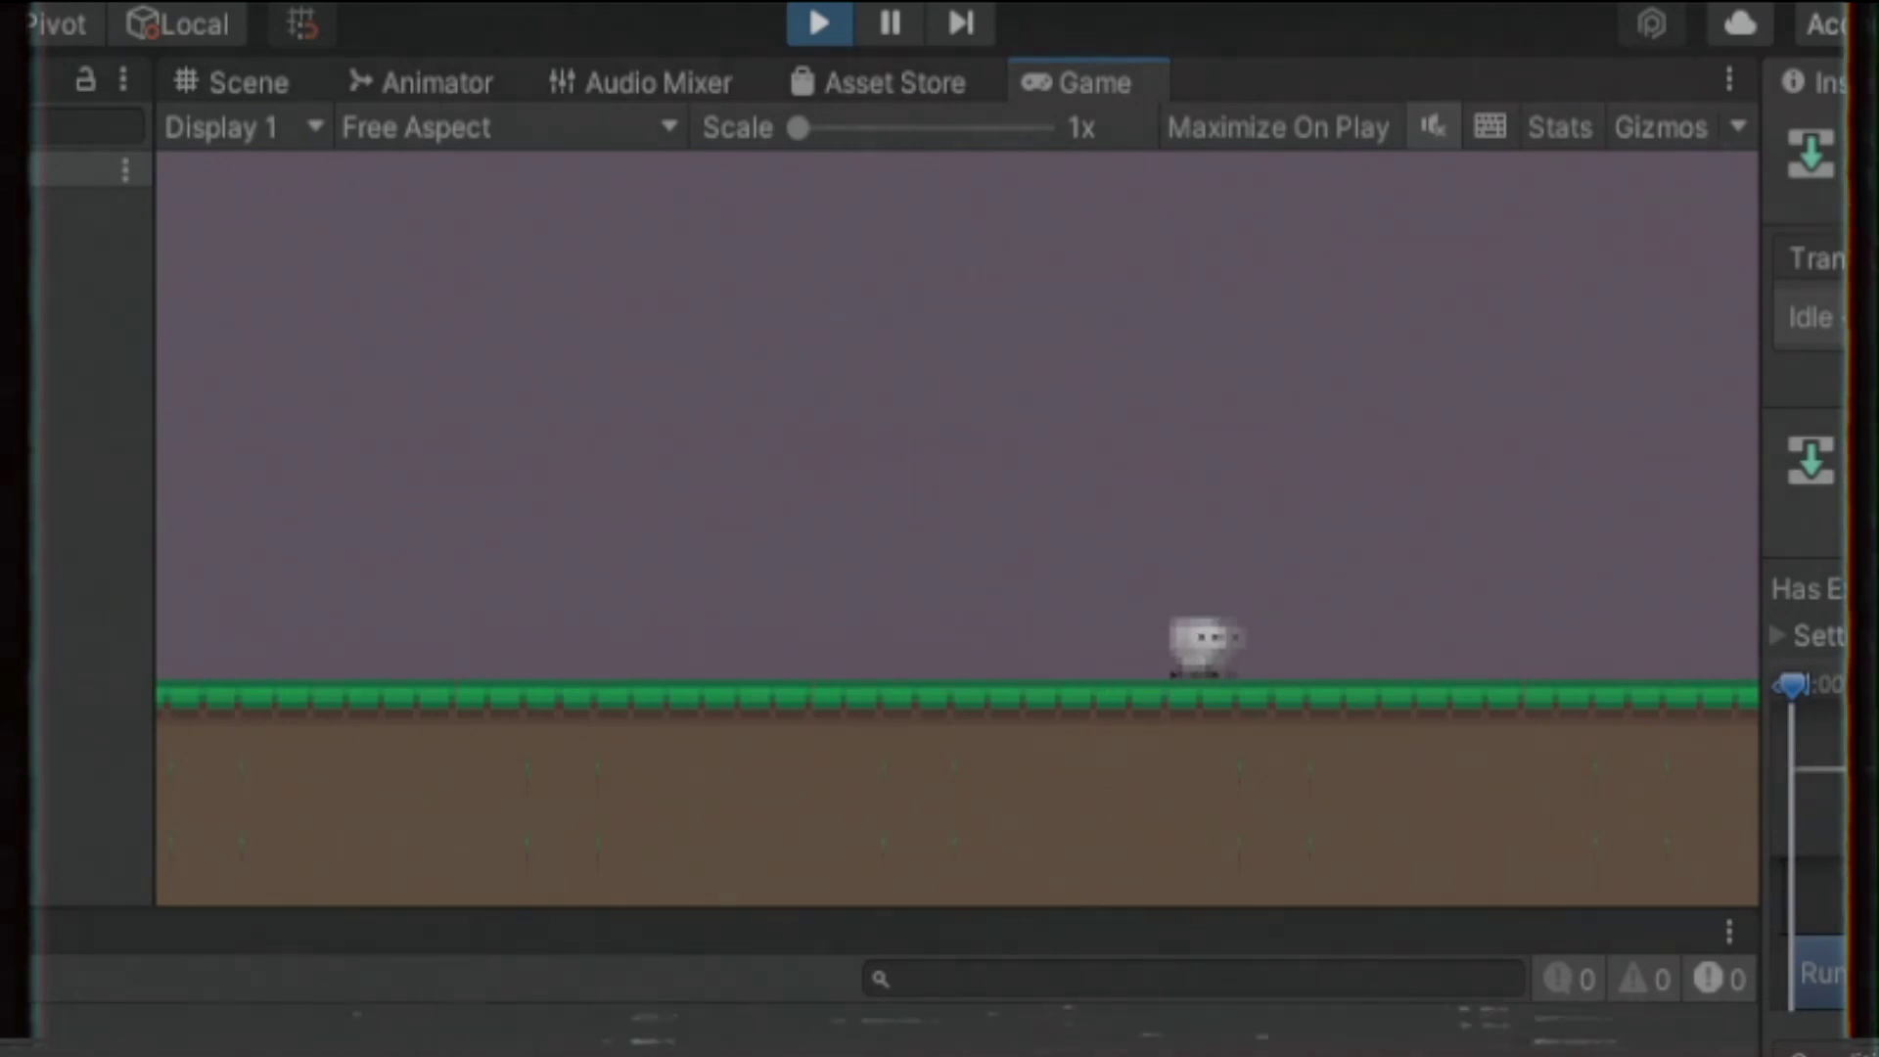
key(Left)
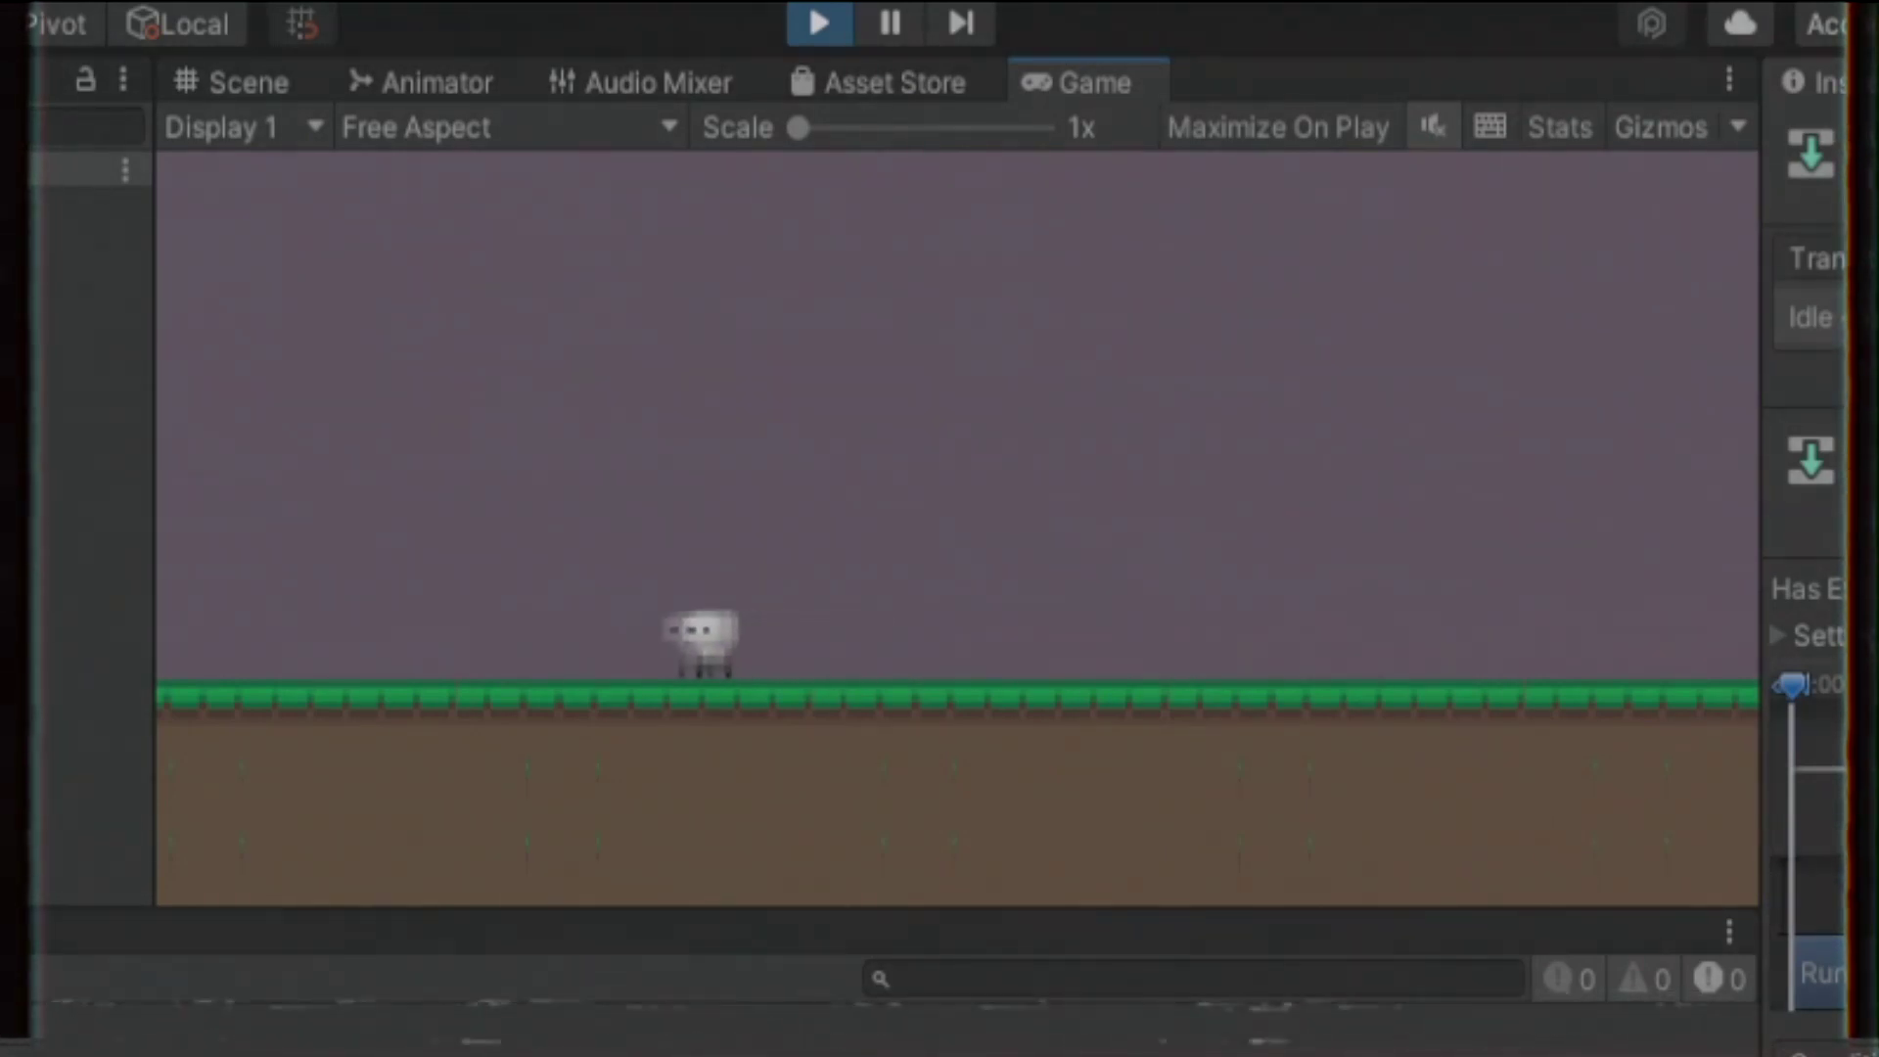
key(Right)
key(space)
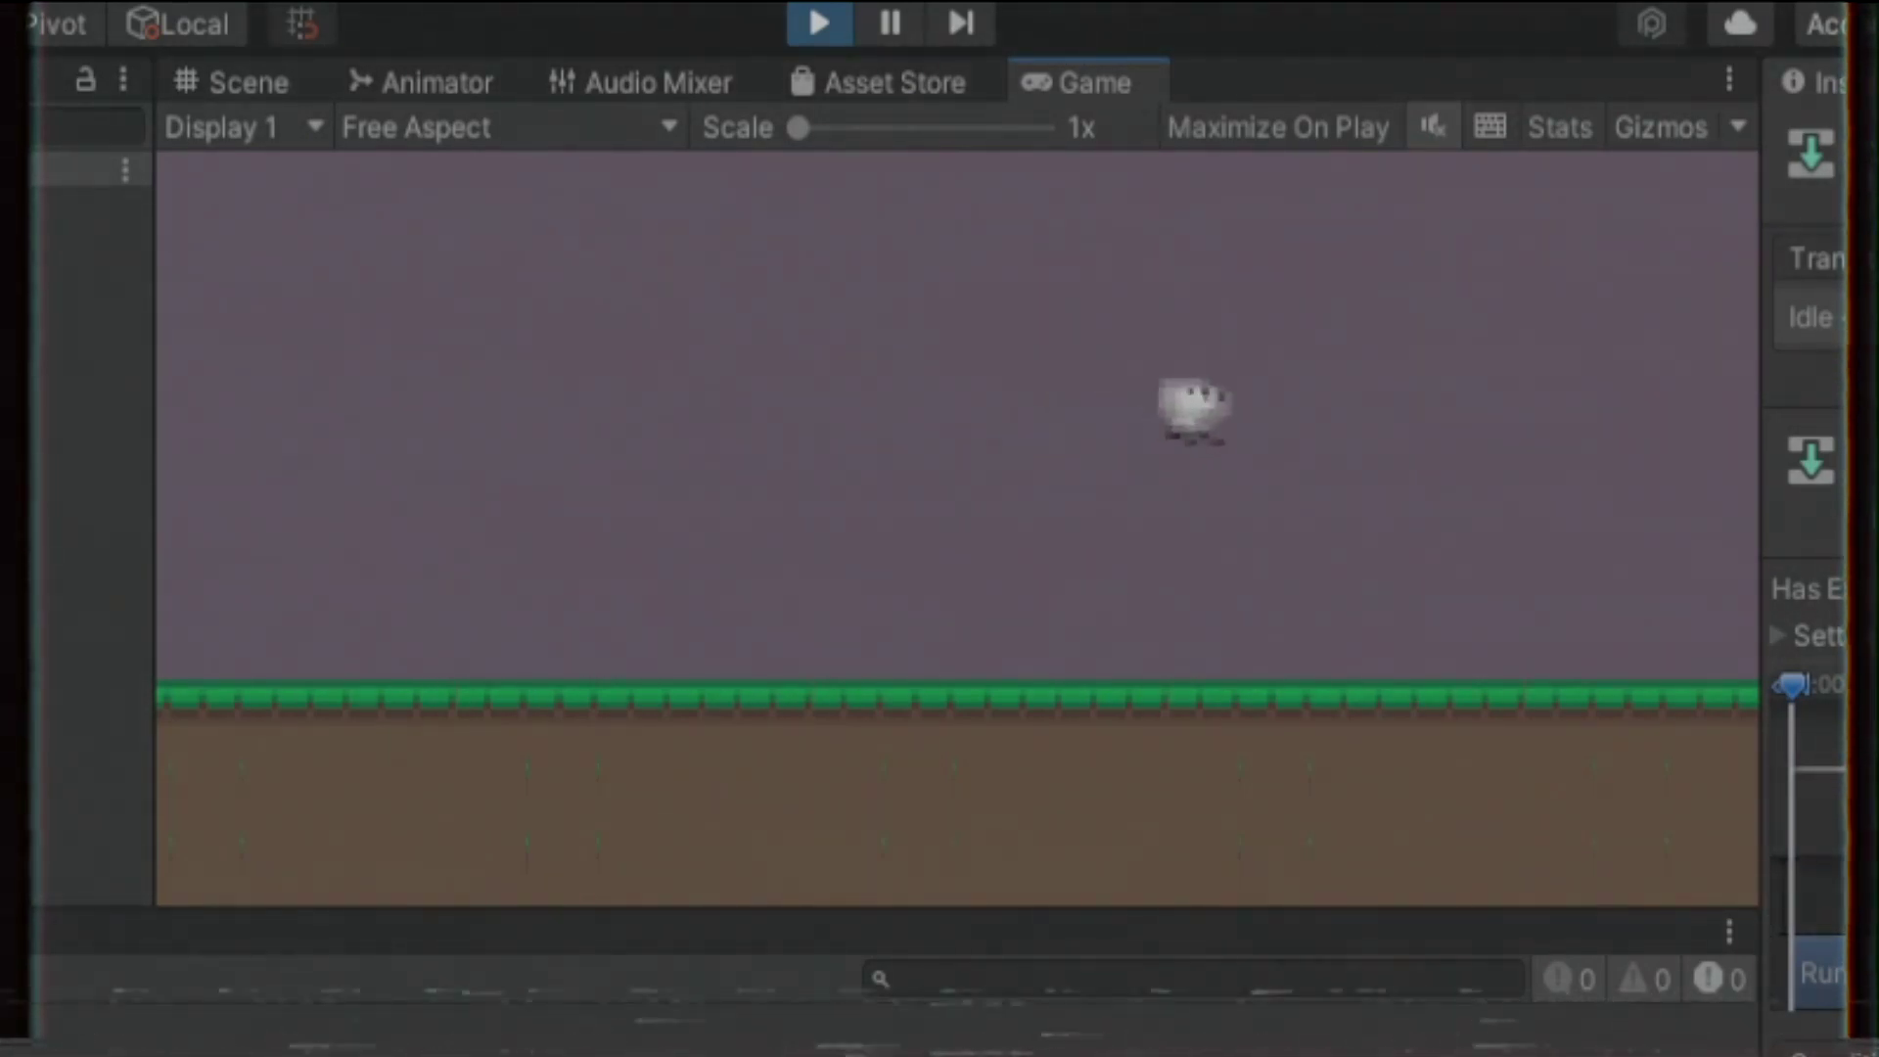
key(Left)
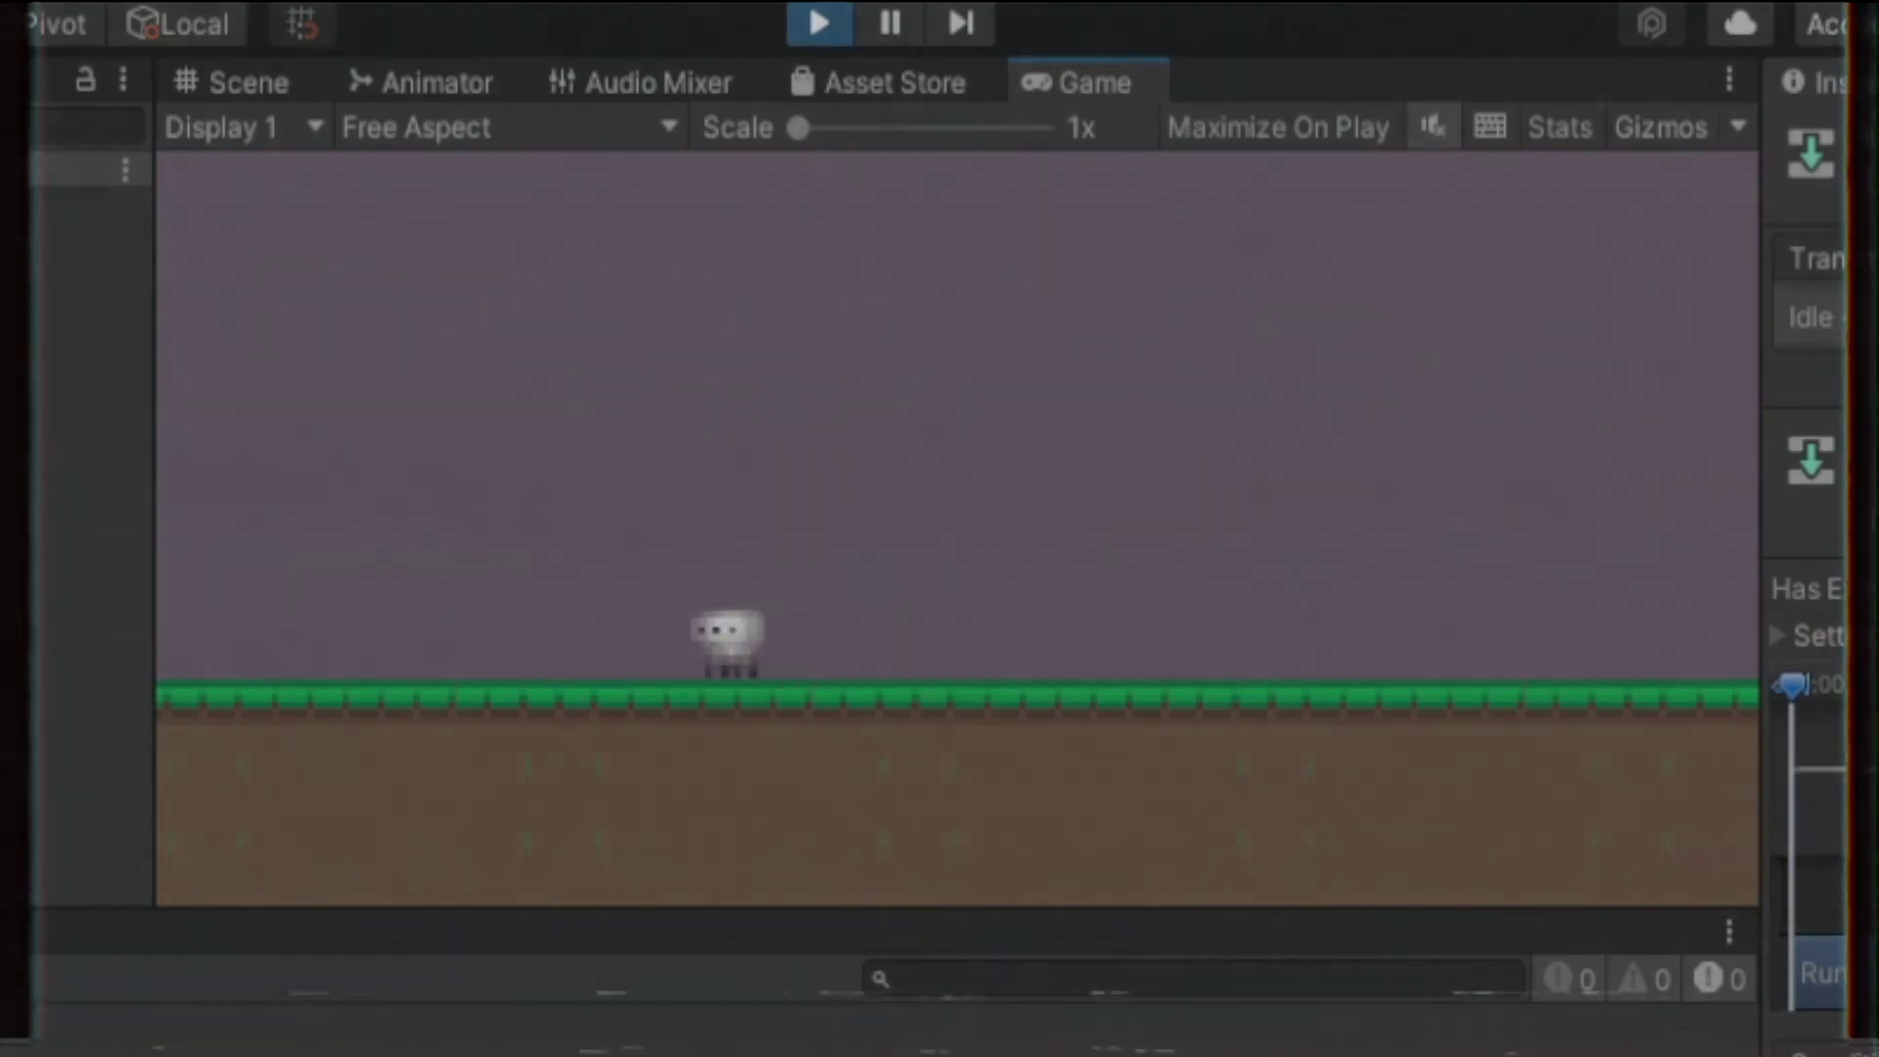